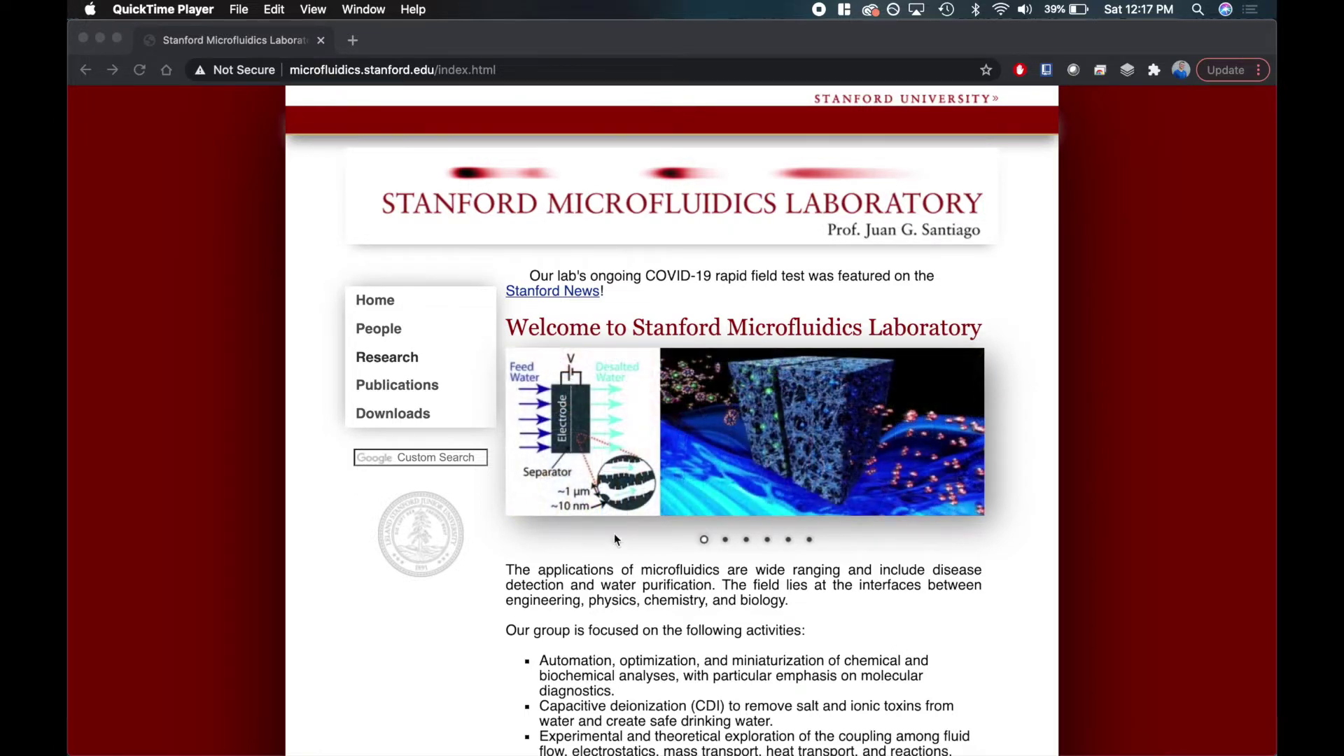
# Download the Techno-Economic CDI Model from the downloads page of the Stanford Microfluidics Laboratory website
pyautogui.click(290, 71)
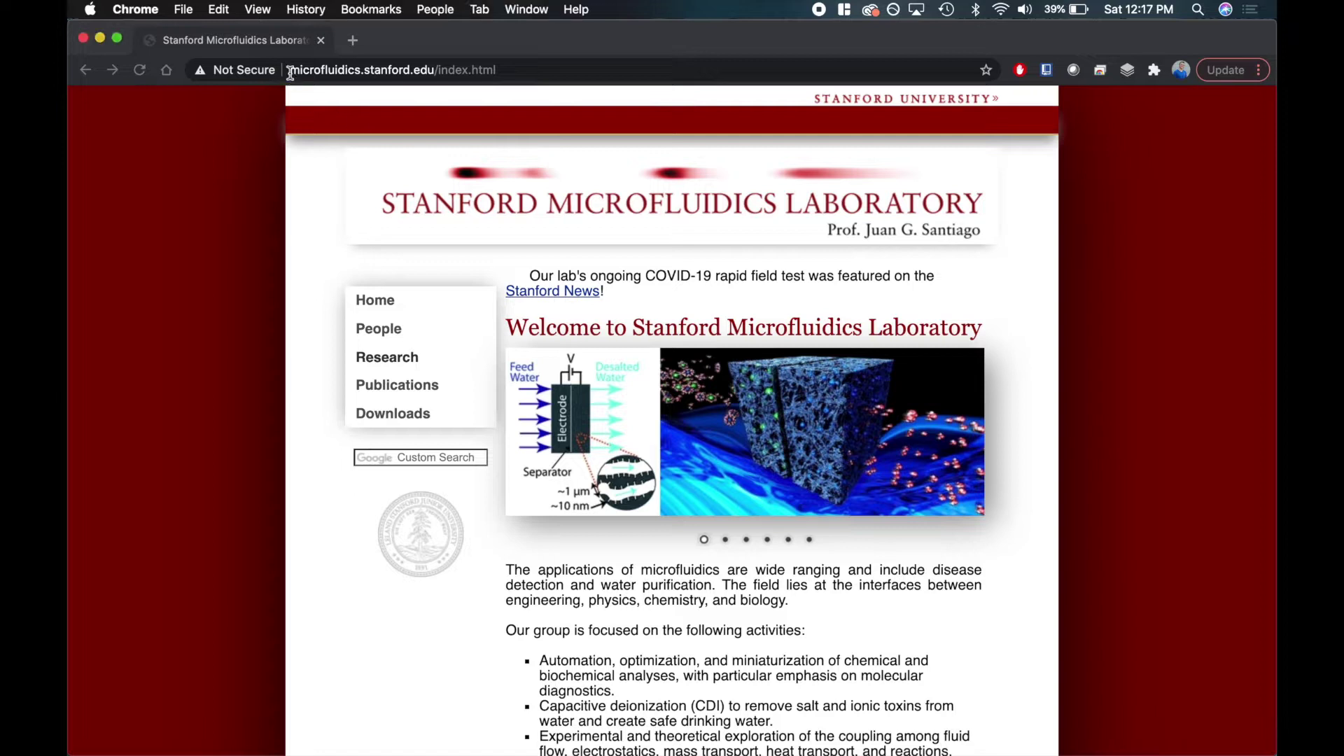
pyautogui.moveTo(290, 71); pyautogui.dragTo(432, 66)
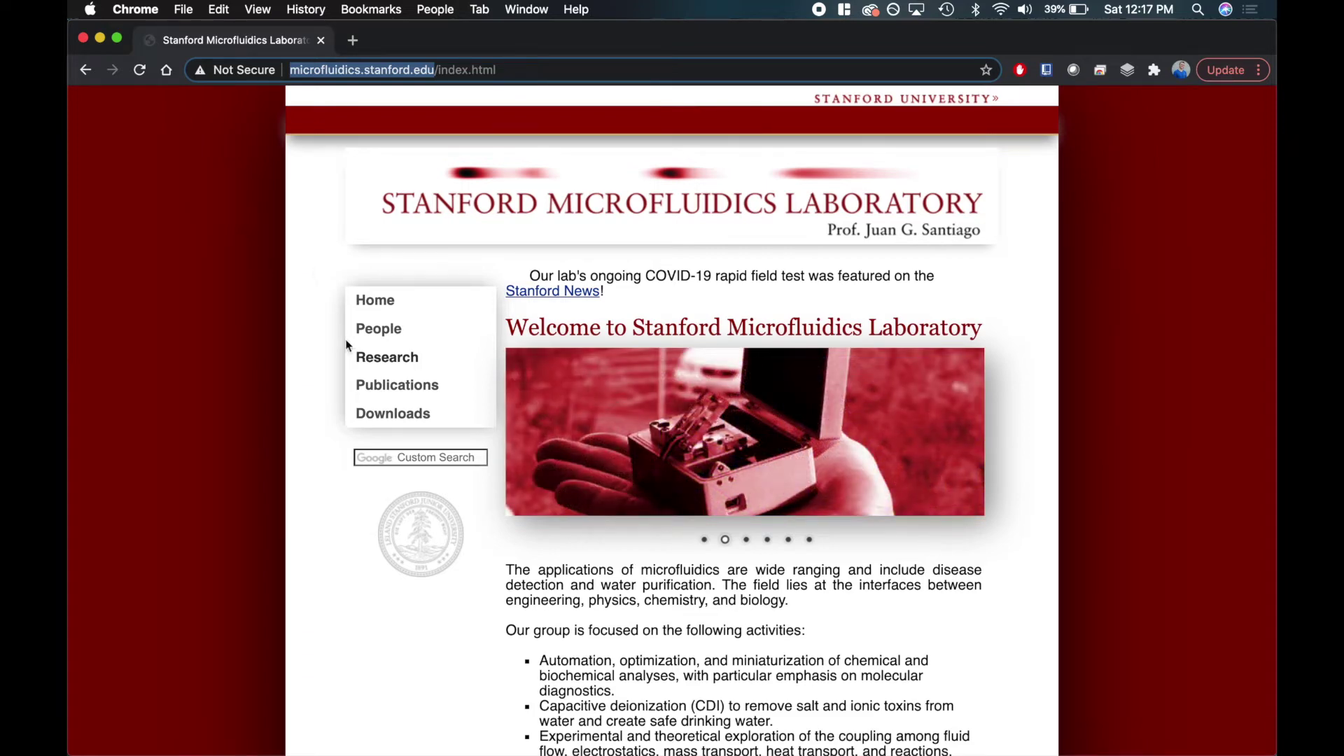
pyautogui.click(385, 419)
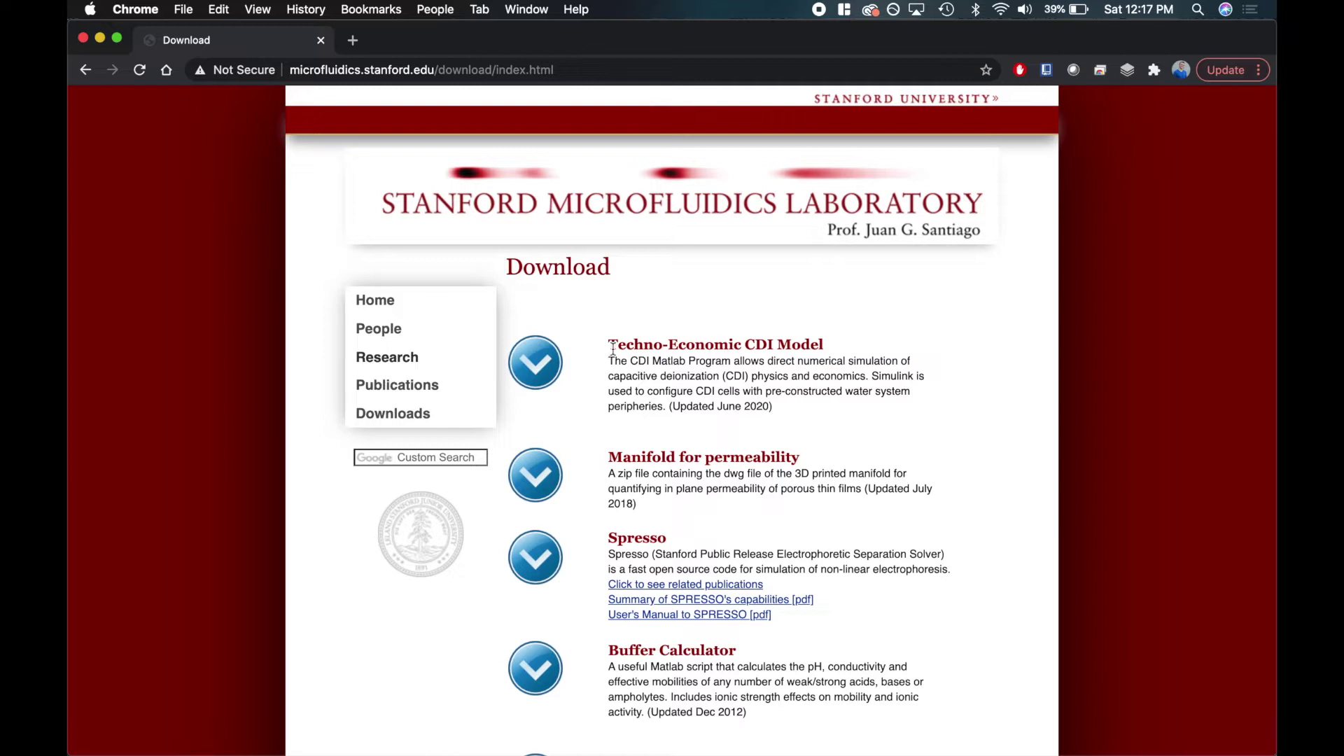
pyautogui.moveTo(608, 345); pyautogui.dragTo(830, 352)
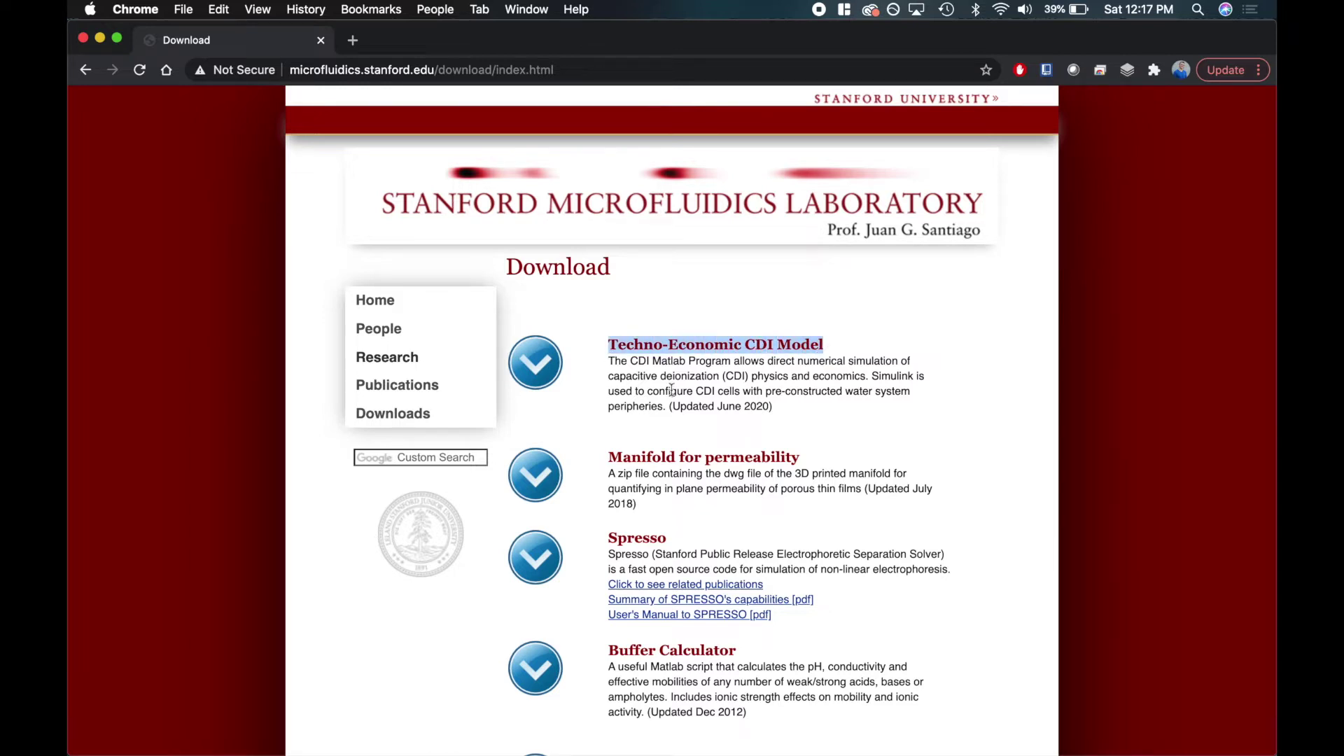
pyautogui.click(537, 365)
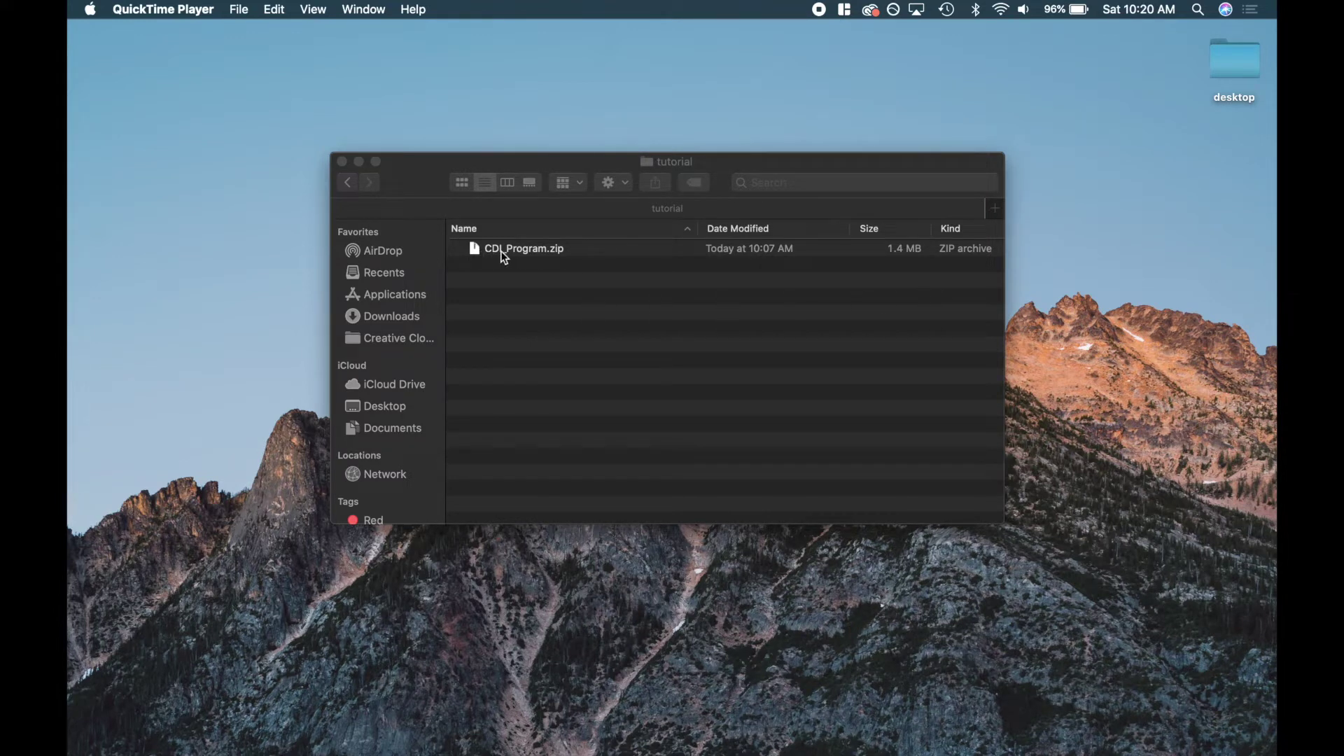
# Extract CDI_Program.zip in Finder and open the CDI_Program folder to inspect the user manual, app installer and example model files
pyautogui.doubleClick(603, 250)
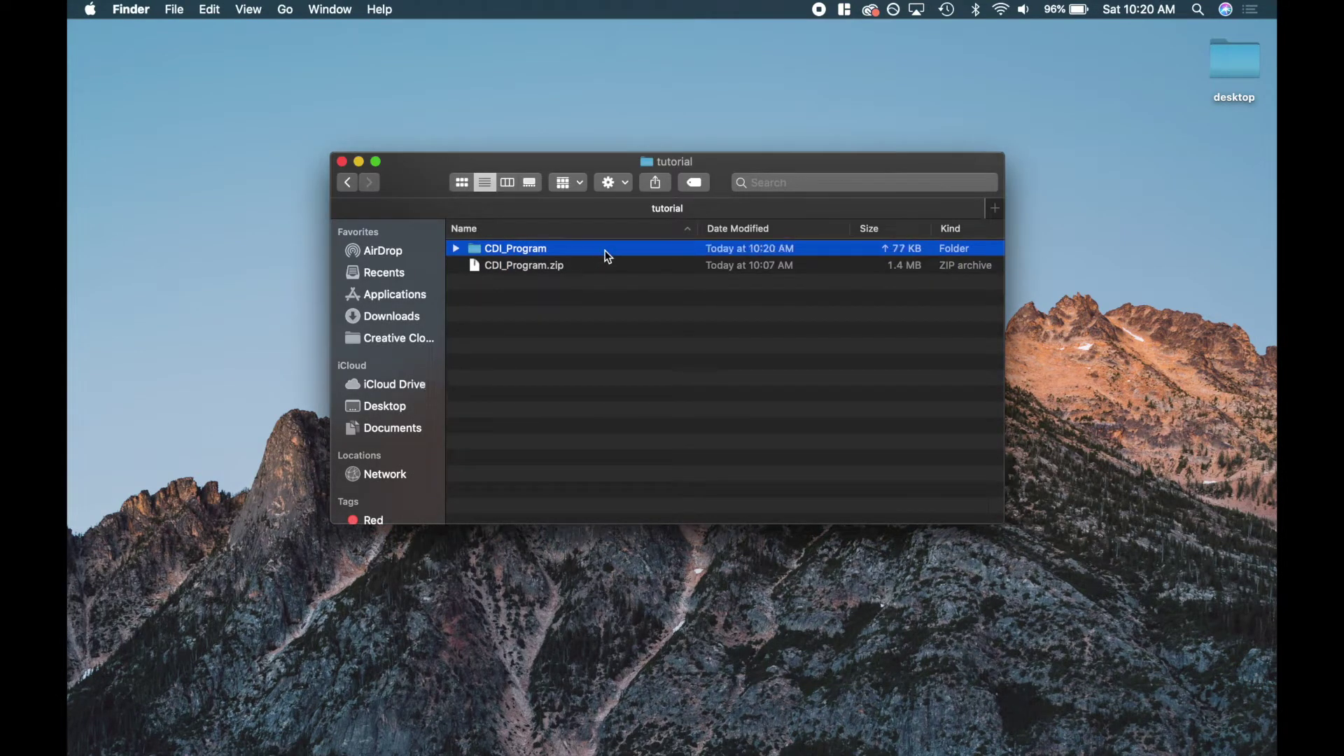
pyautogui.doubleClick(605, 250)
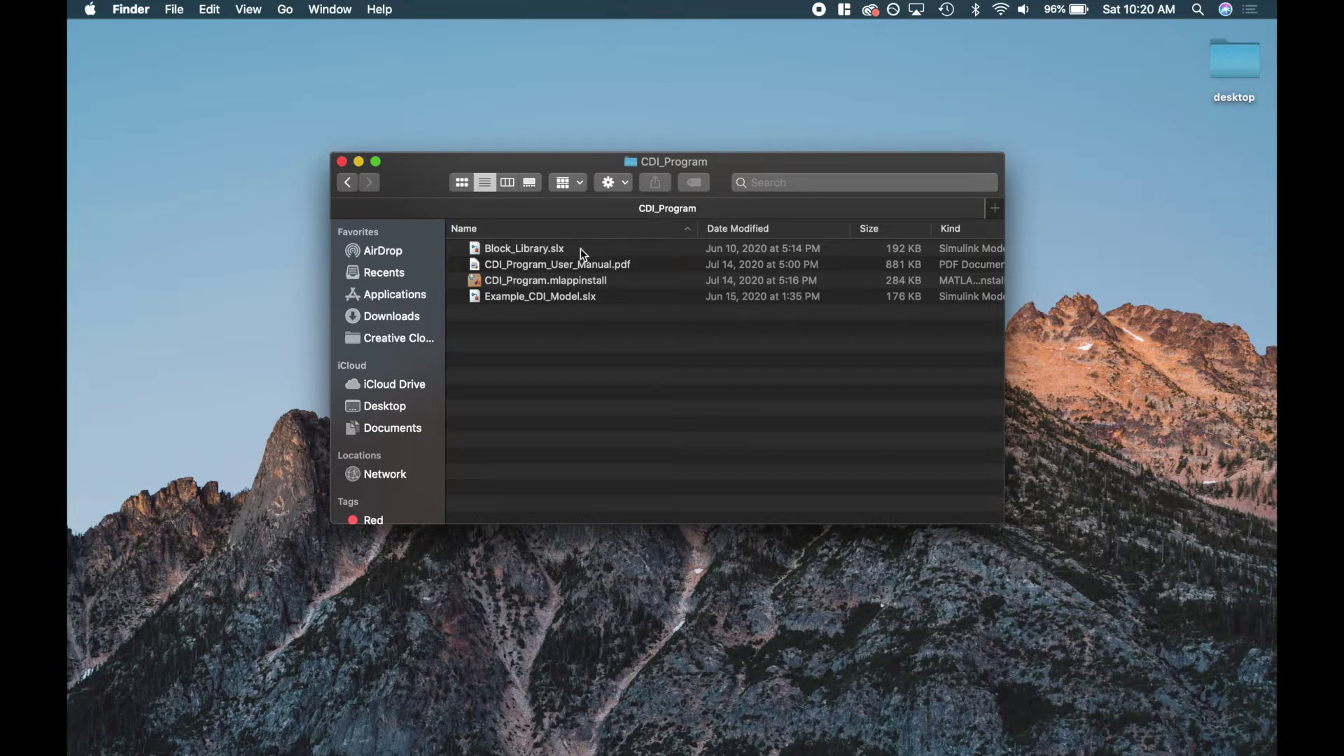
pyautogui.click(518, 265)
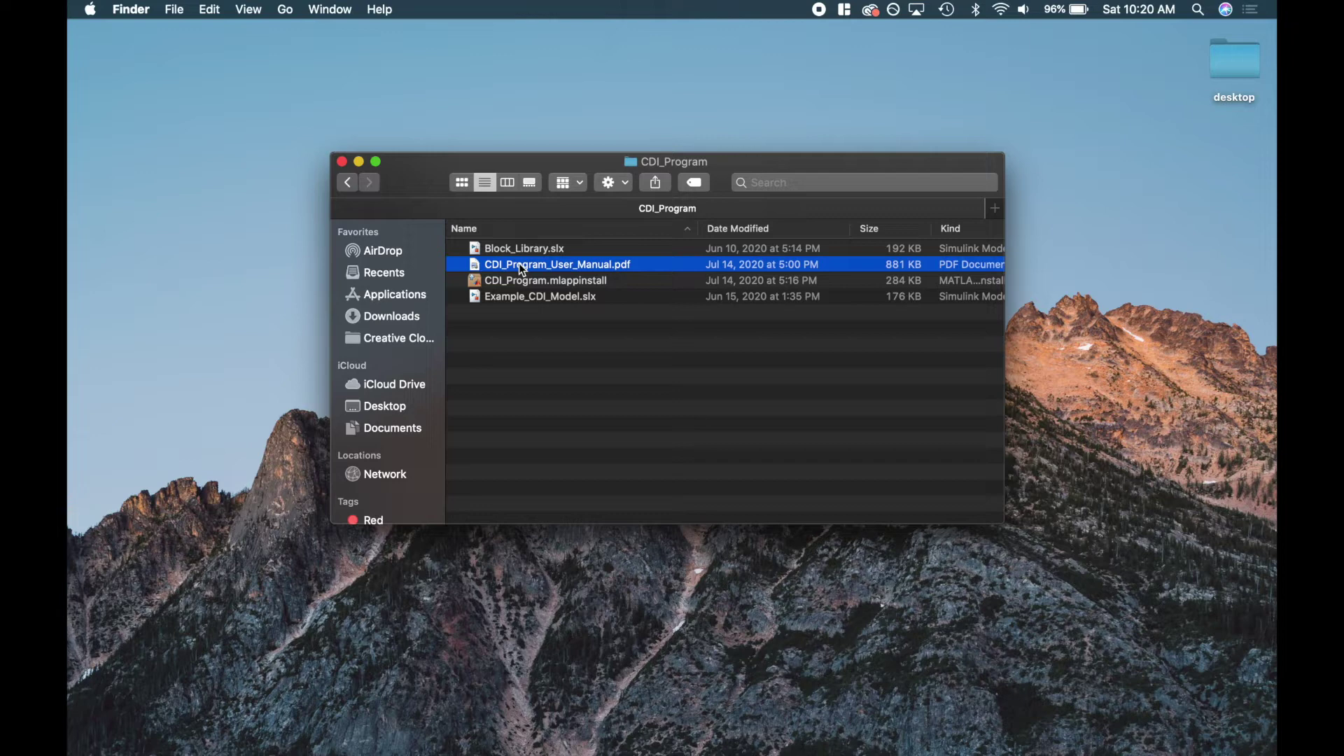
pyautogui.click(620, 279)
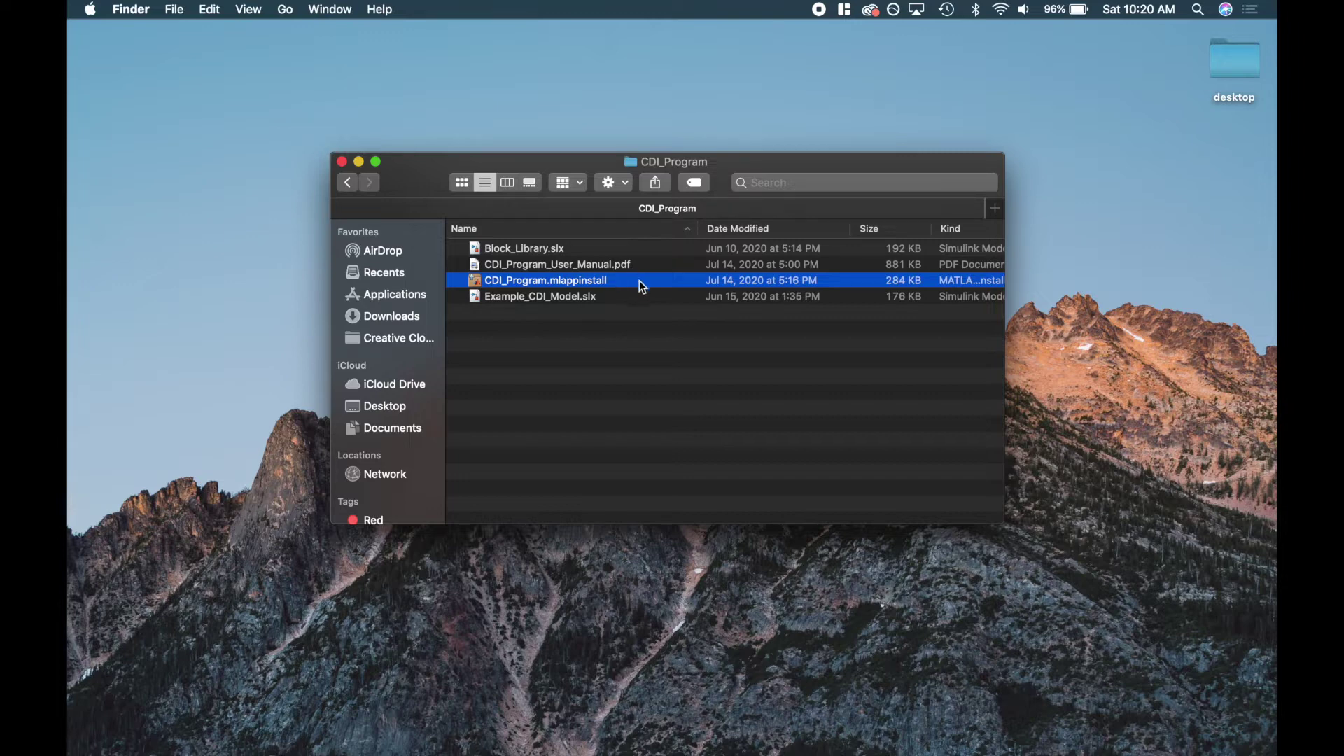
pyautogui.click(620, 297)
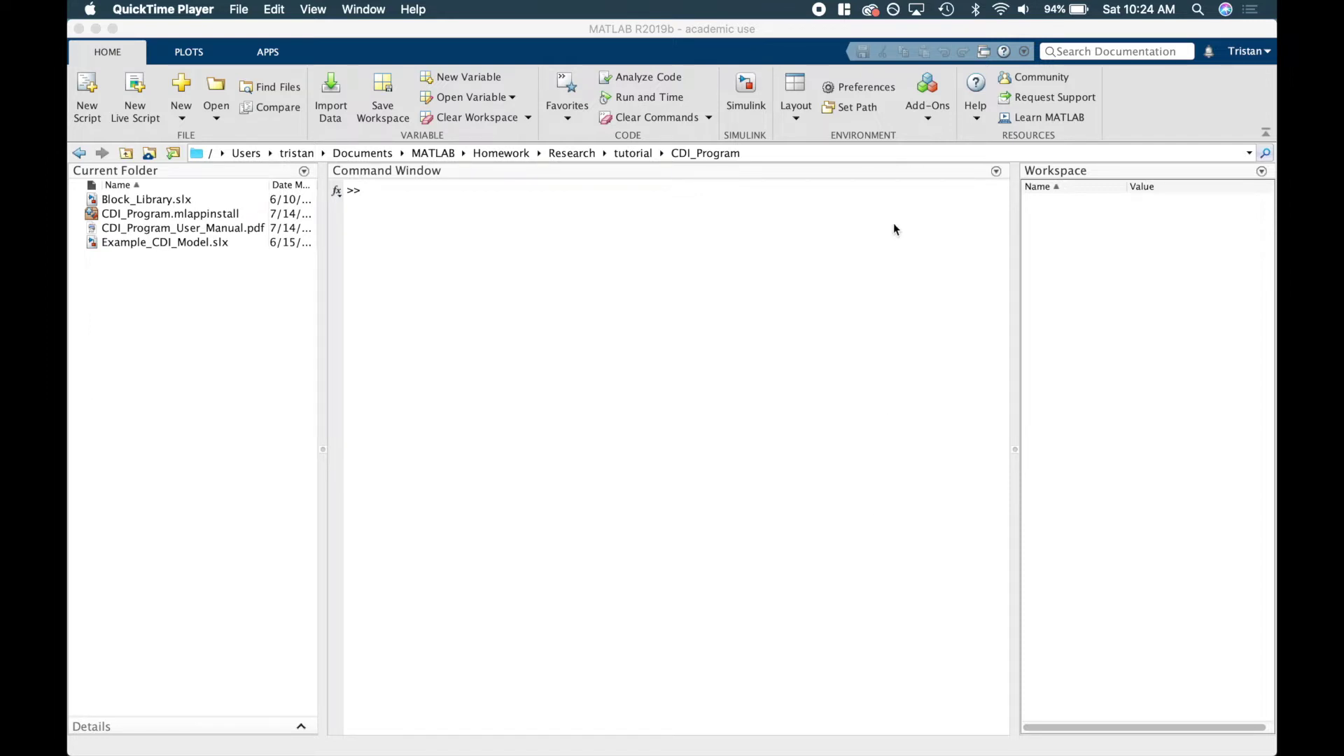
# Switch to MATLAB and install CDI_Program.mlappinstall from the current folder into My Apps
pyautogui.click(774, 26)
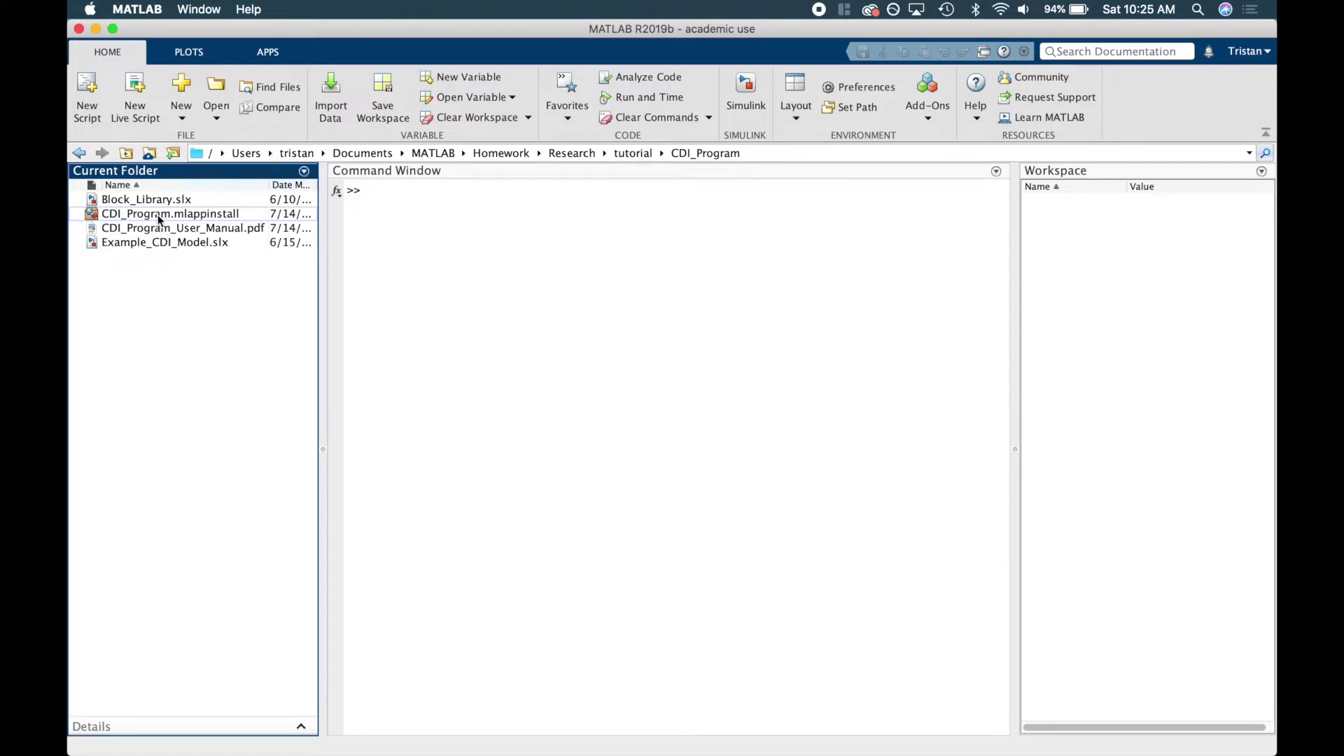
pyautogui.click(132, 216)
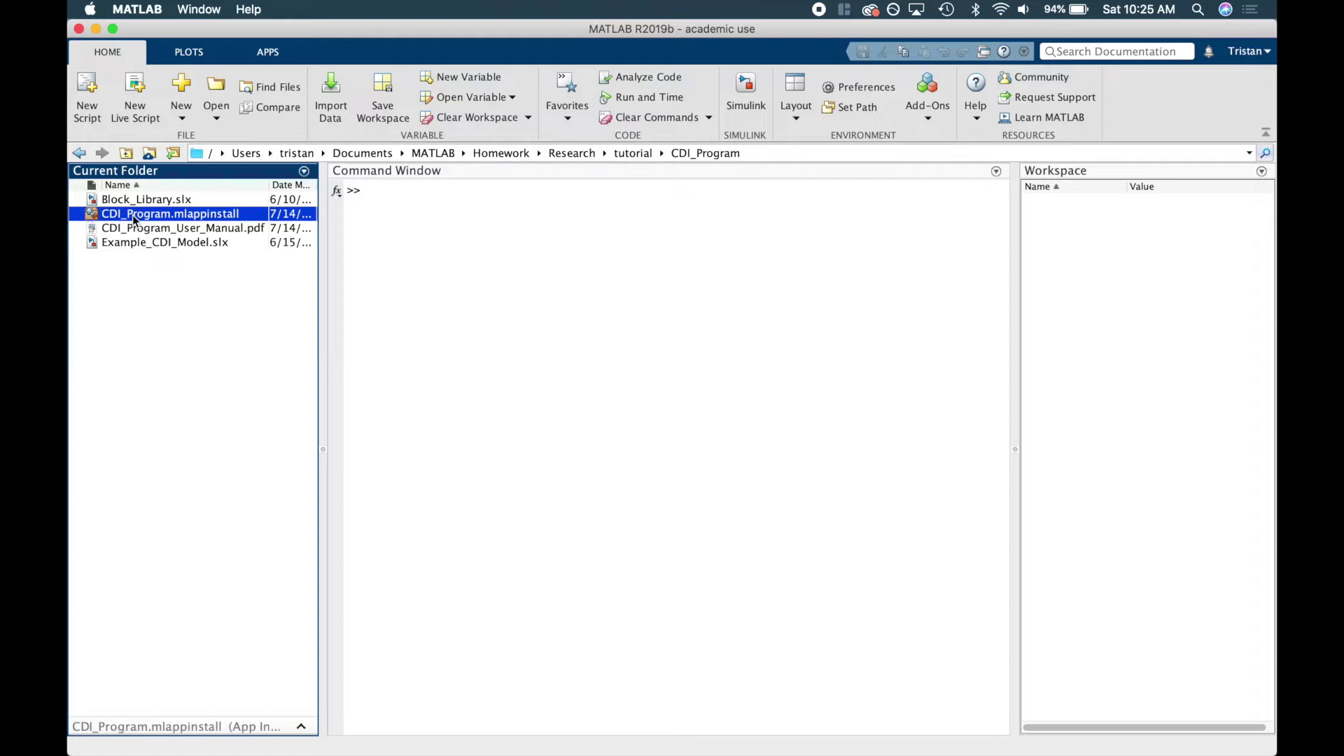
pyautogui.doubleClick(250, 219)
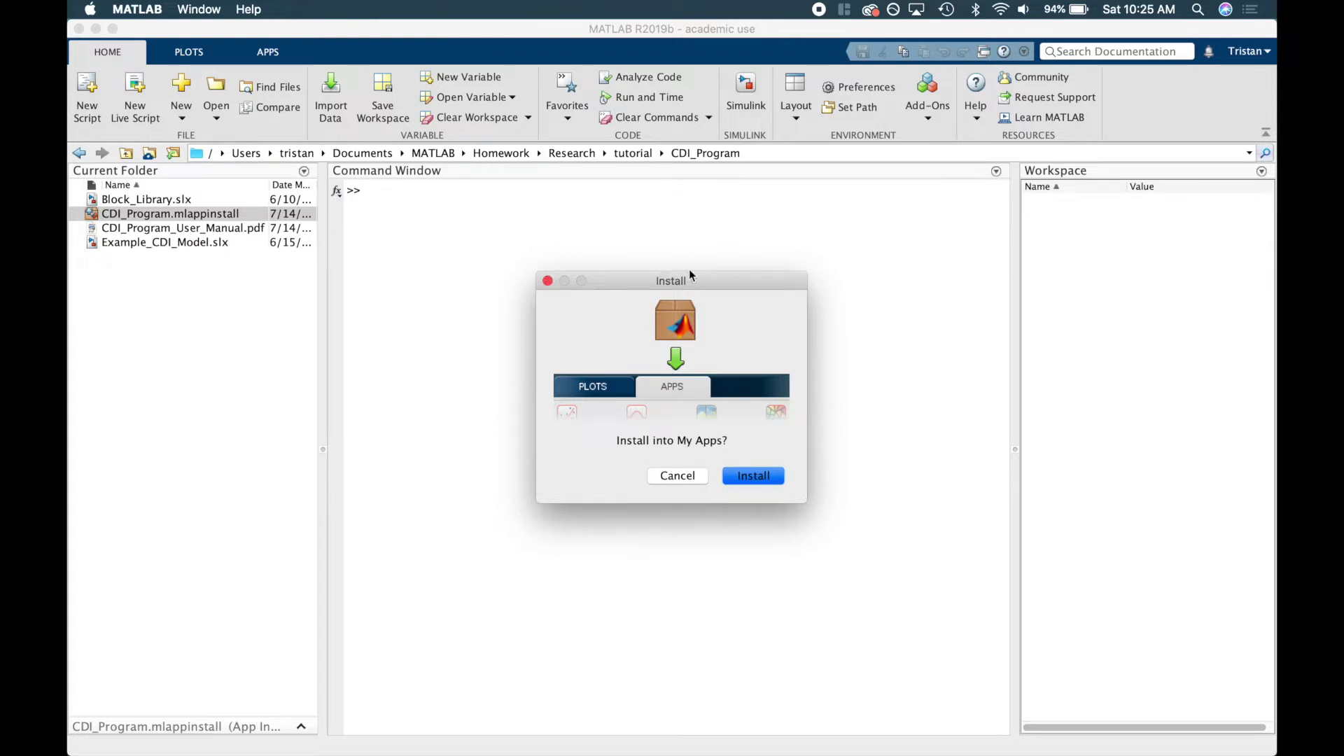
pyautogui.click(759, 476)
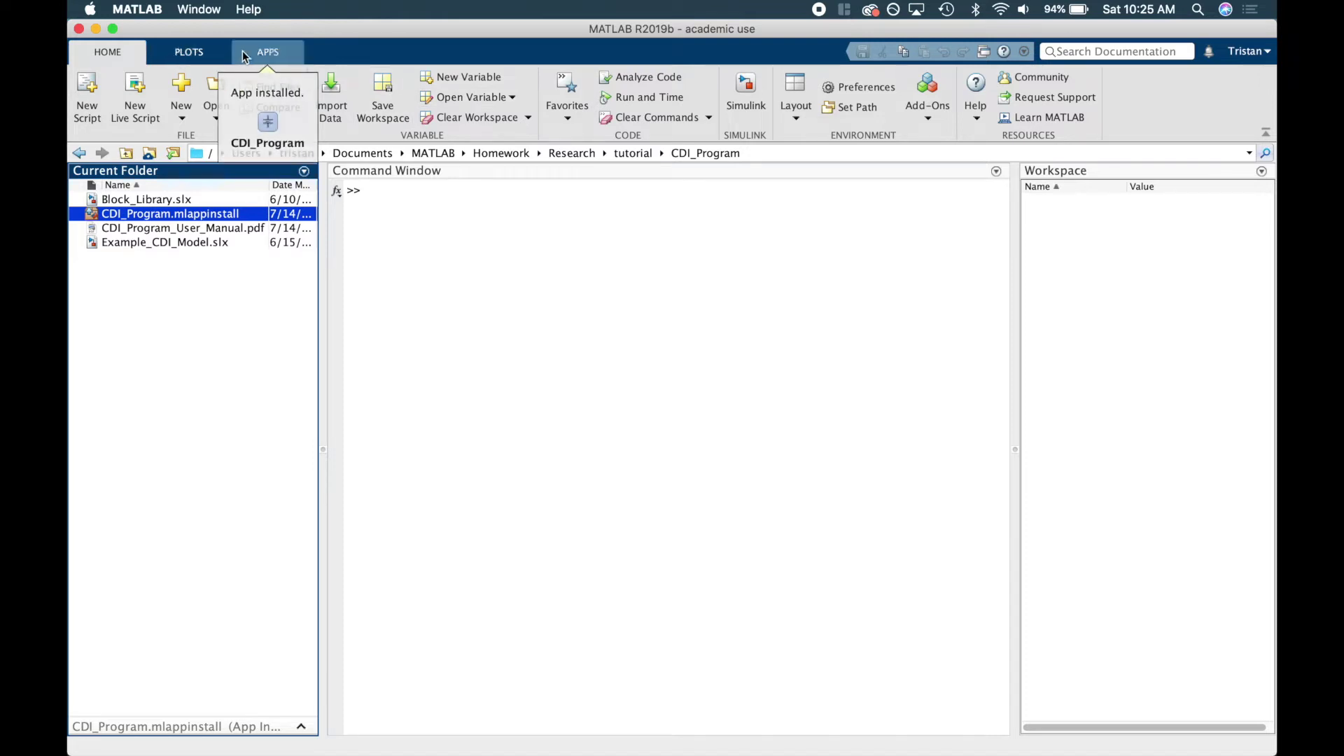
# Launch the installed CDI_Program app and run the CDI model with its default inputs
pyautogui.click(267, 54)
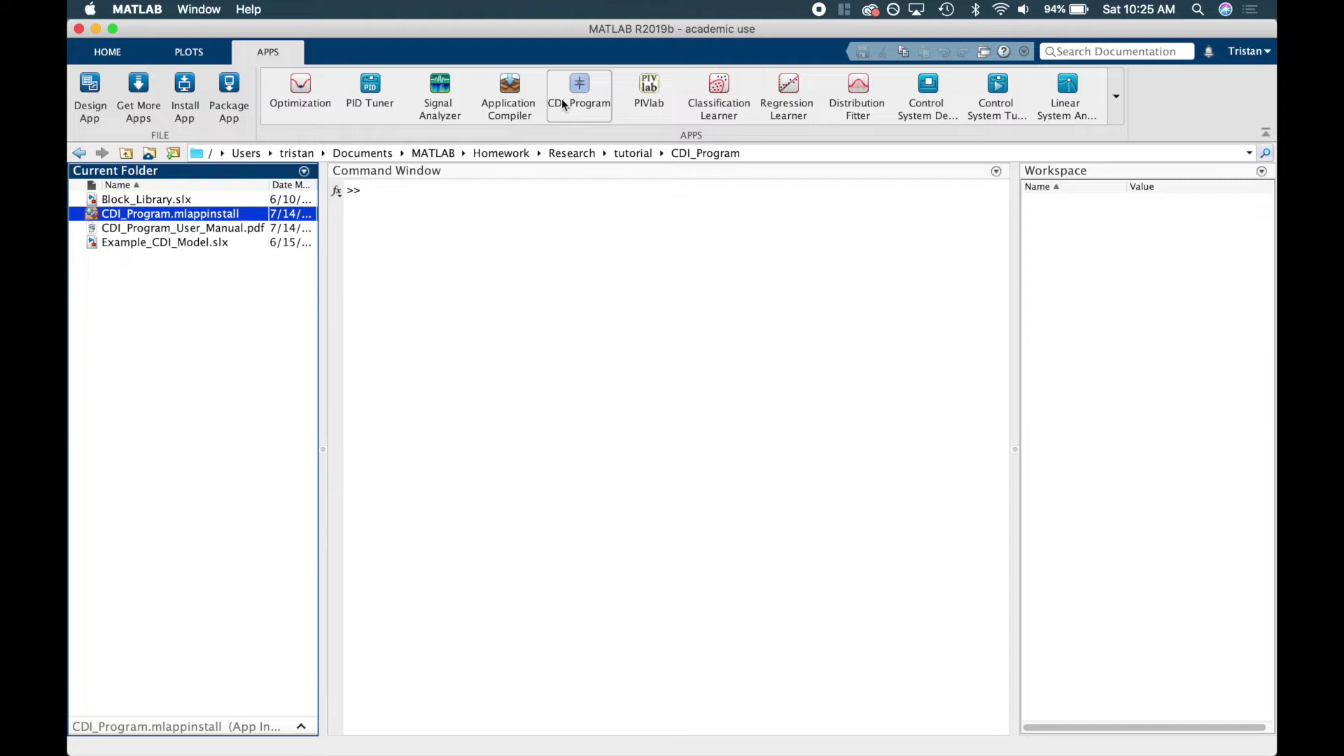
pyautogui.moveTo(562, 104)
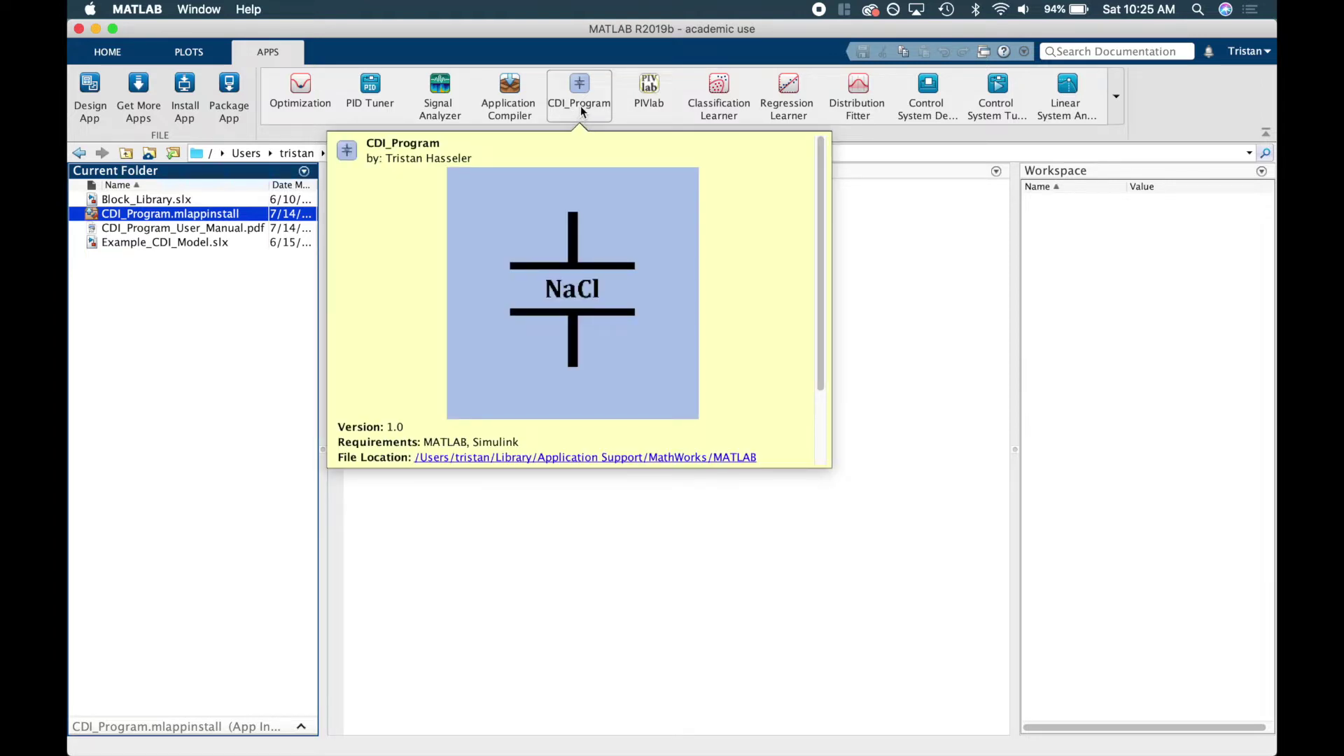
pyautogui.click(588, 102)
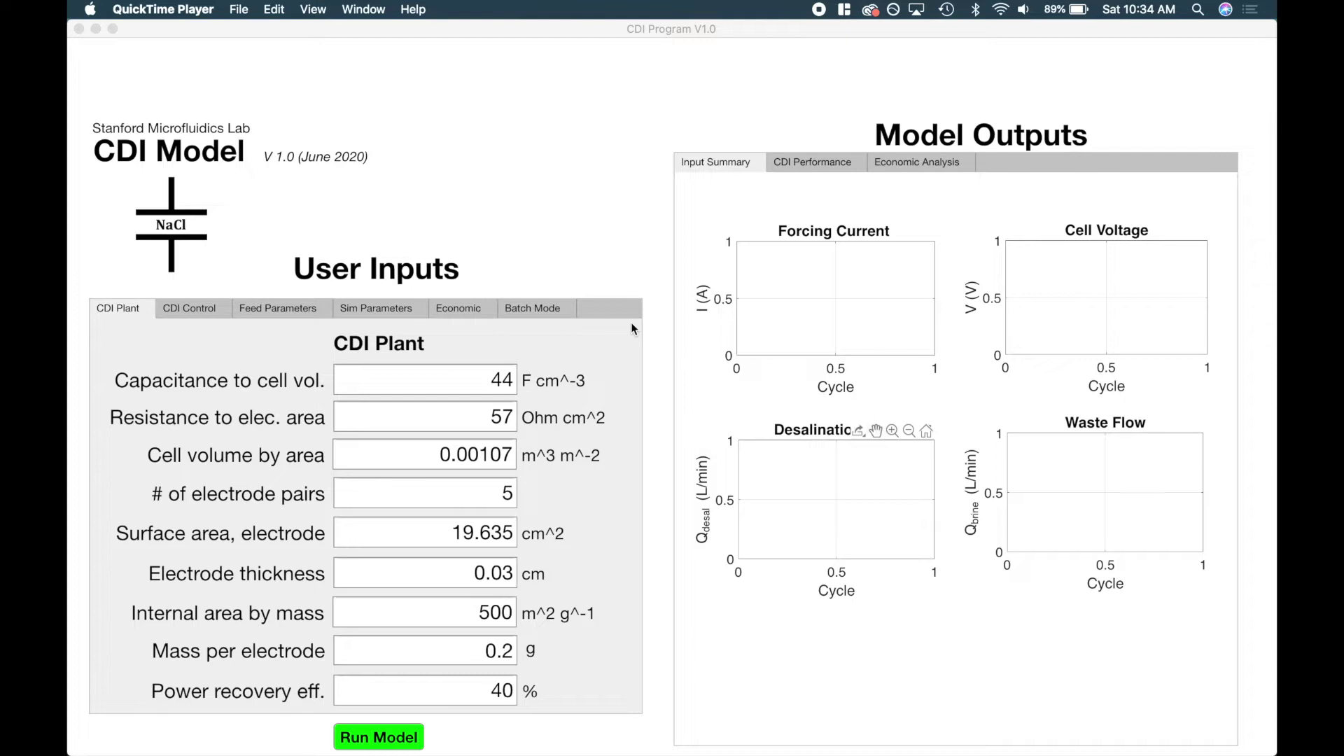
pyautogui.click(733, 32)
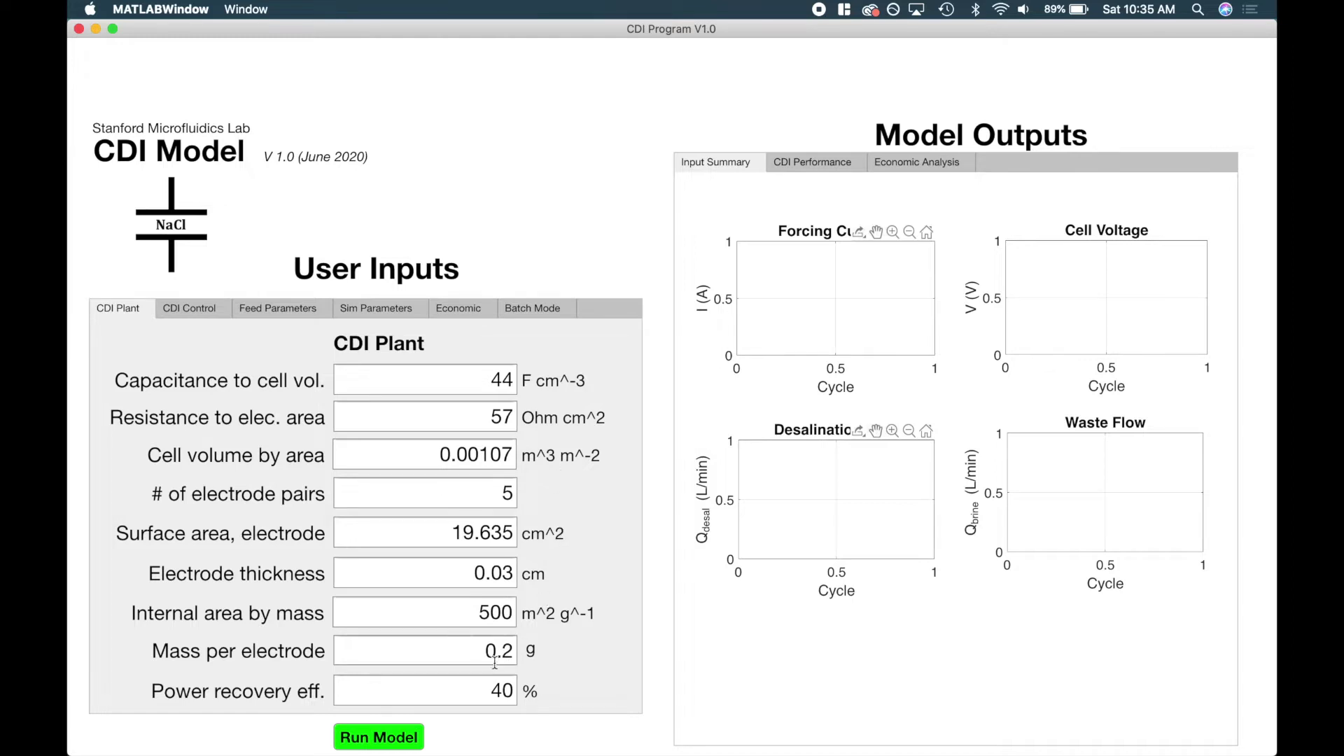
pyautogui.click(404, 740)
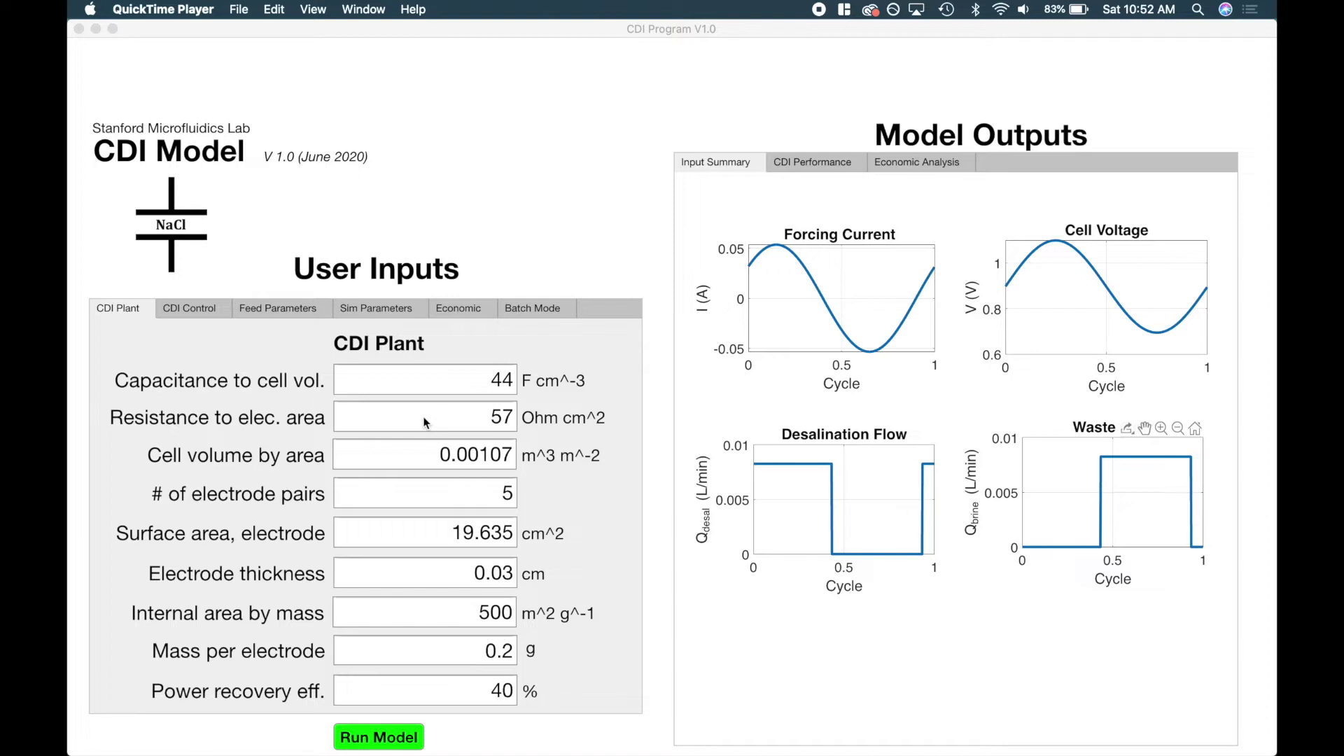
# Examine the CDI plant inputs and the CDI control settings, focusing on the forcing function, cycle duration and voltage DC gain offset
pyautogui.click(486, 384)
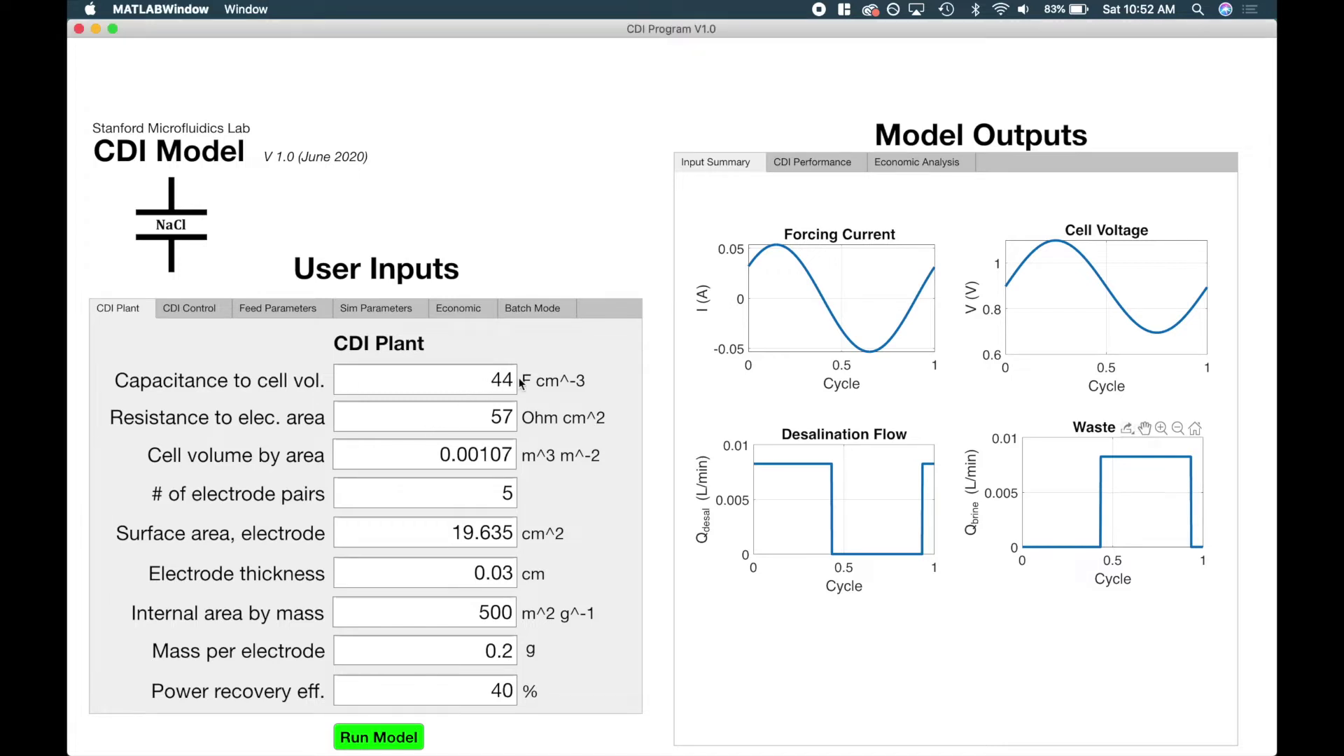
pyautogui.click(180, 312)
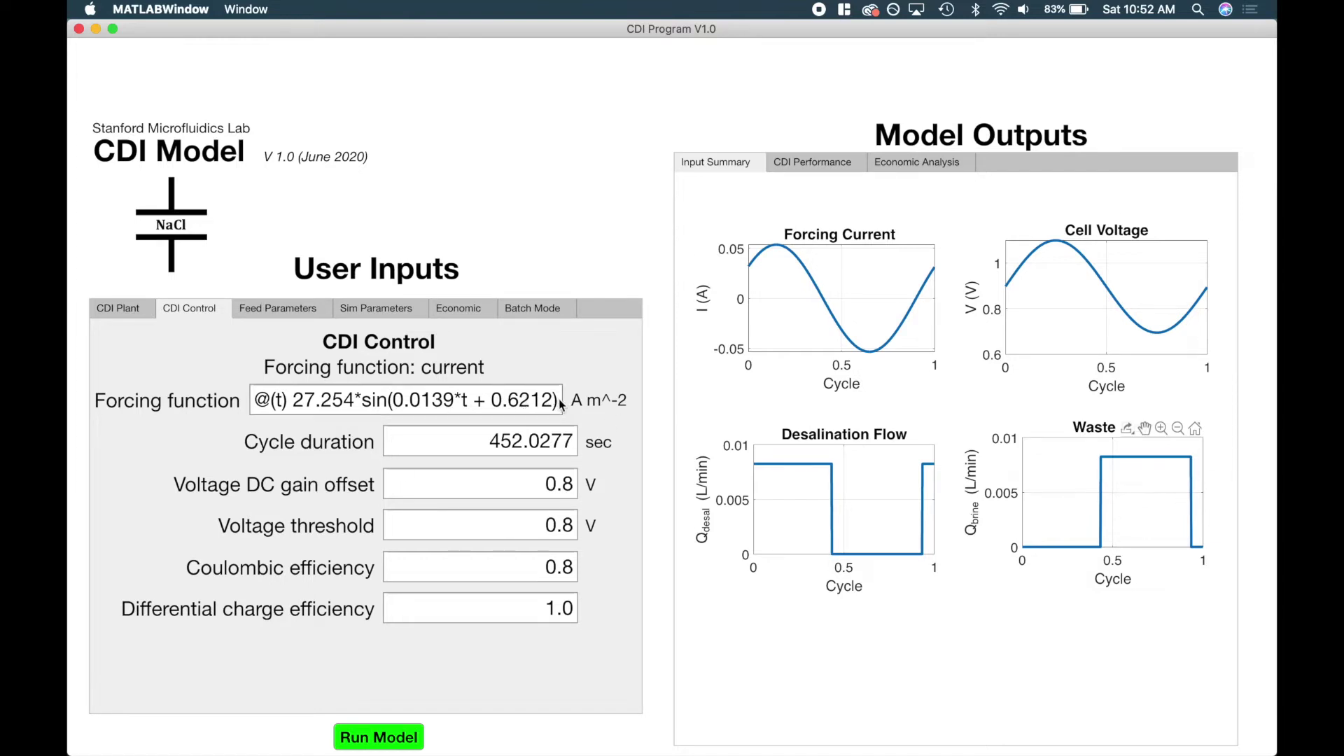
pyautogui.moveTo(560, 400); pyautogui.dragTo(297, 407)
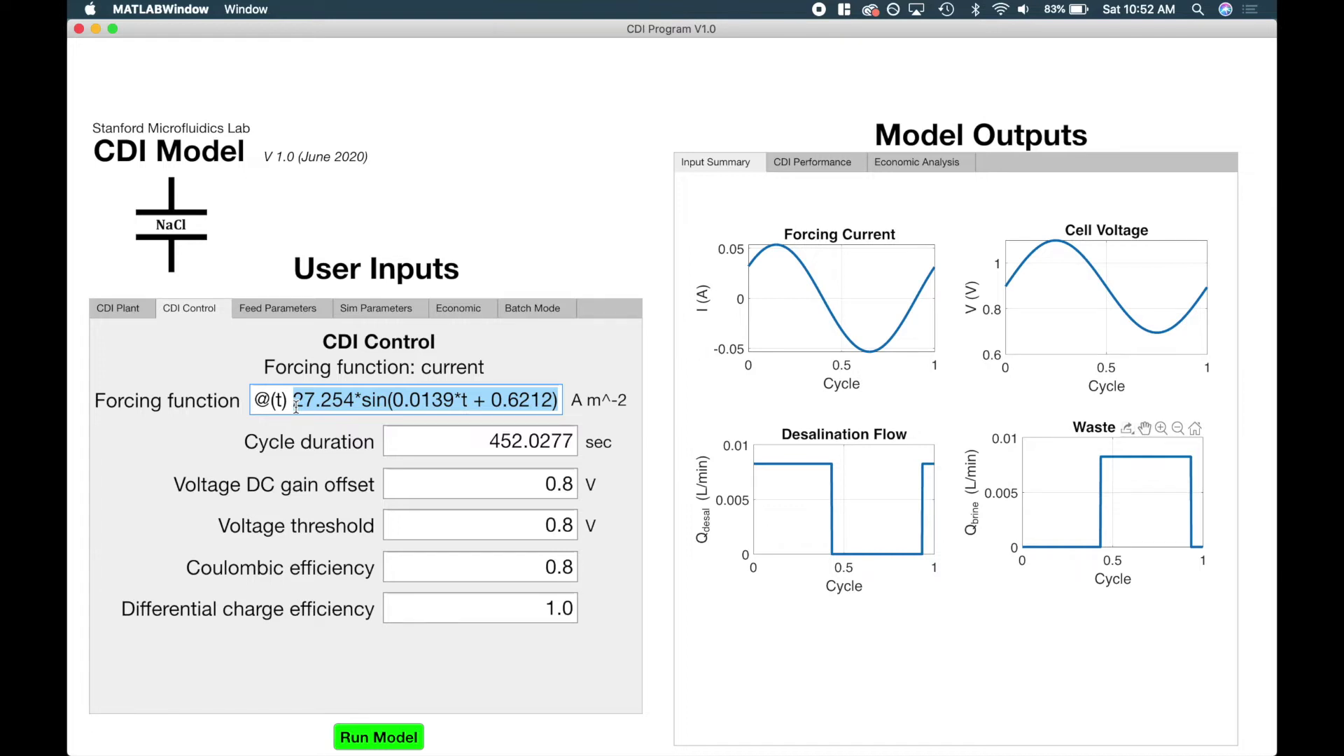
pyautogui.click(270, 406)
pyautogui.click(257, 405)
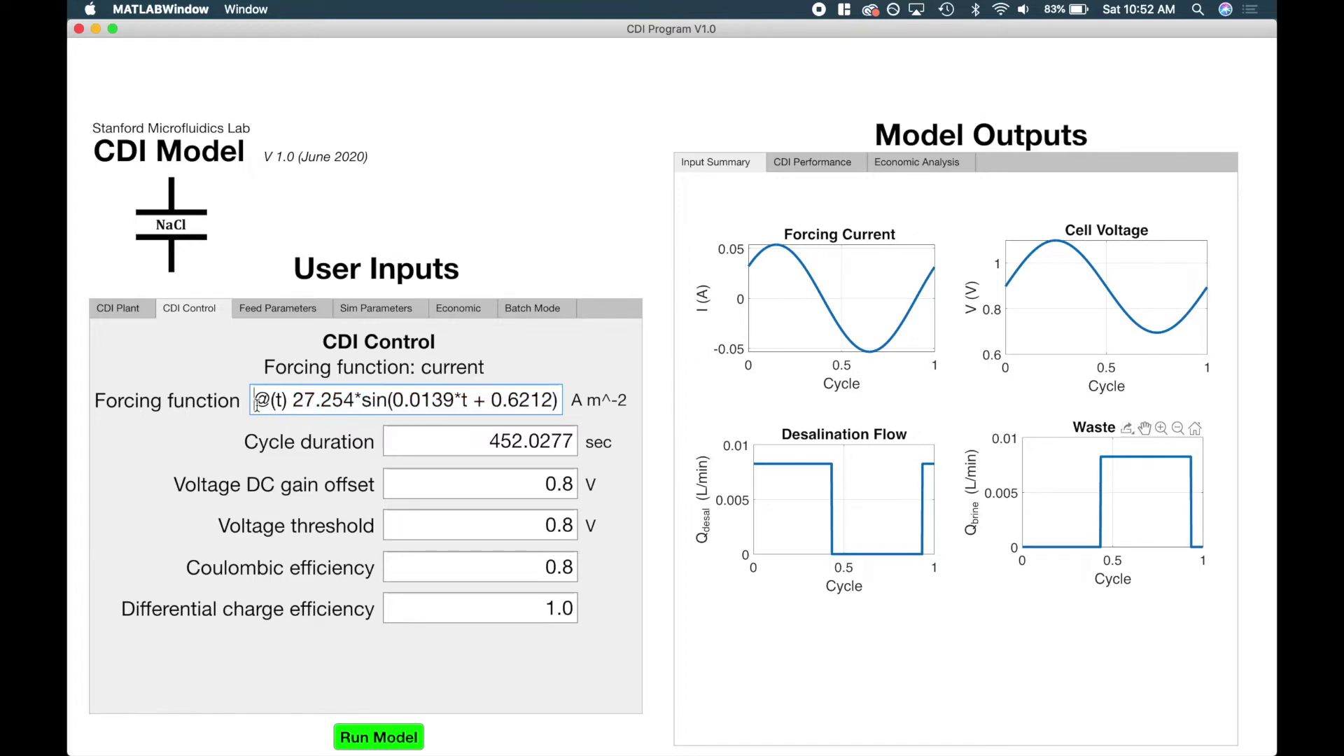
pyautogui.moveTo(256, 405); pyautogui.dragTo(284, 404)
pyautogui.moveTo(285, 405); pyautogui.dragTo(308, 400)
pyautogui.click(320, 400)
pyautogui.moveTo(292, 400); pyautogui.dragTo(562, 403)
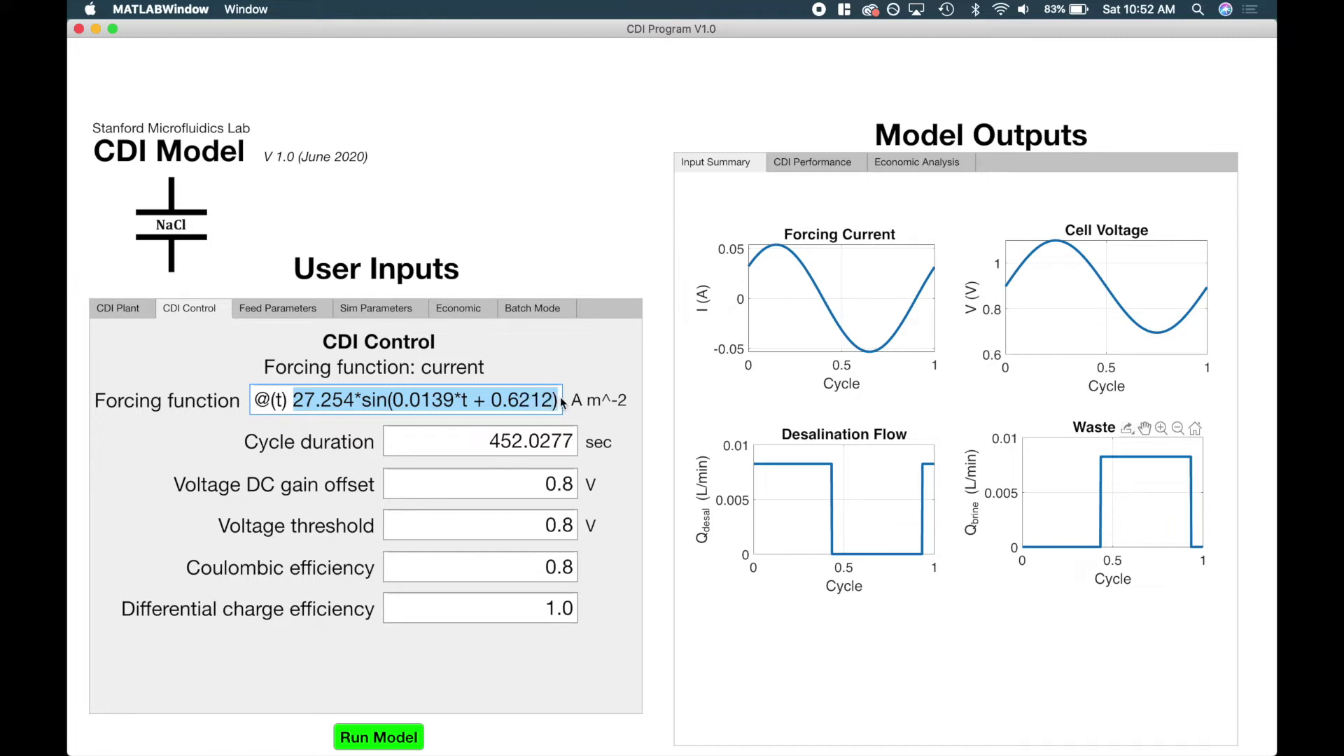
pyautogui.moveTo(481, 442); pyautogui.dragTo(585, 448)
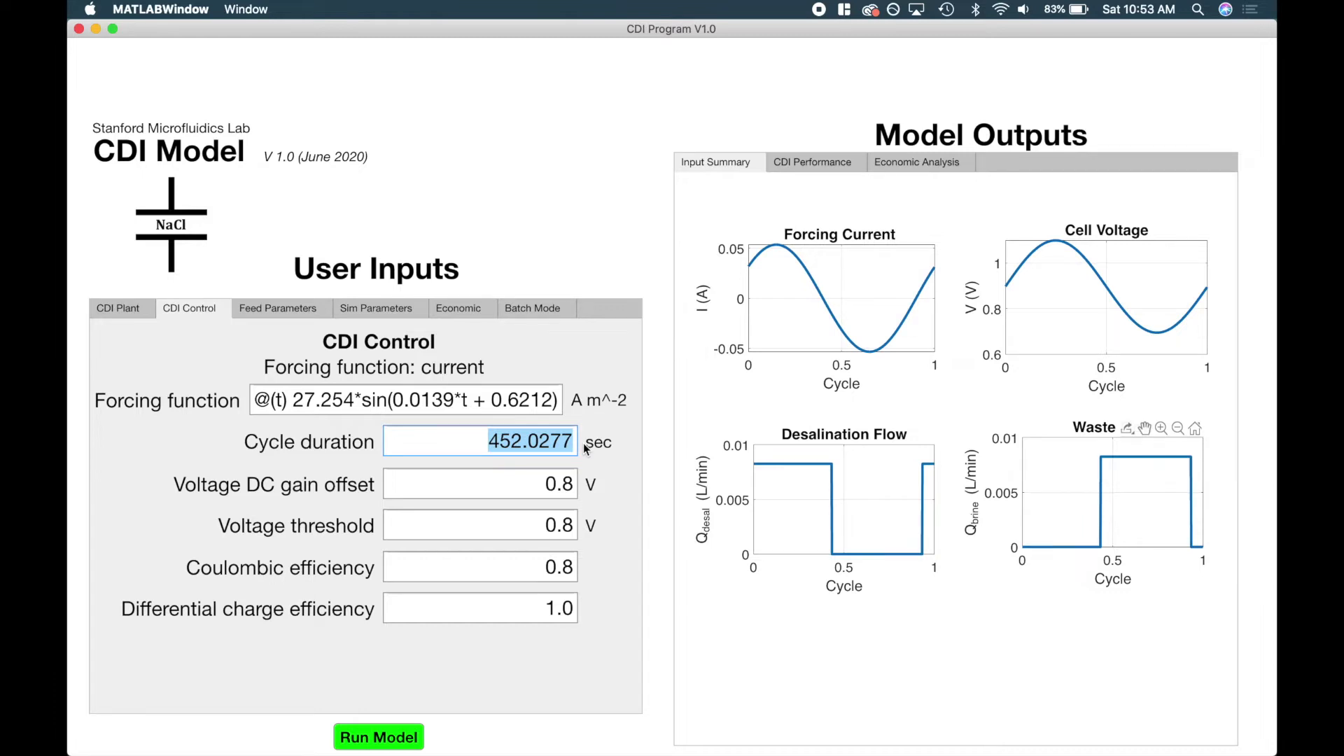
pyautogui.moveTo(254, 399); pyautogui.dragTo(558, 401)
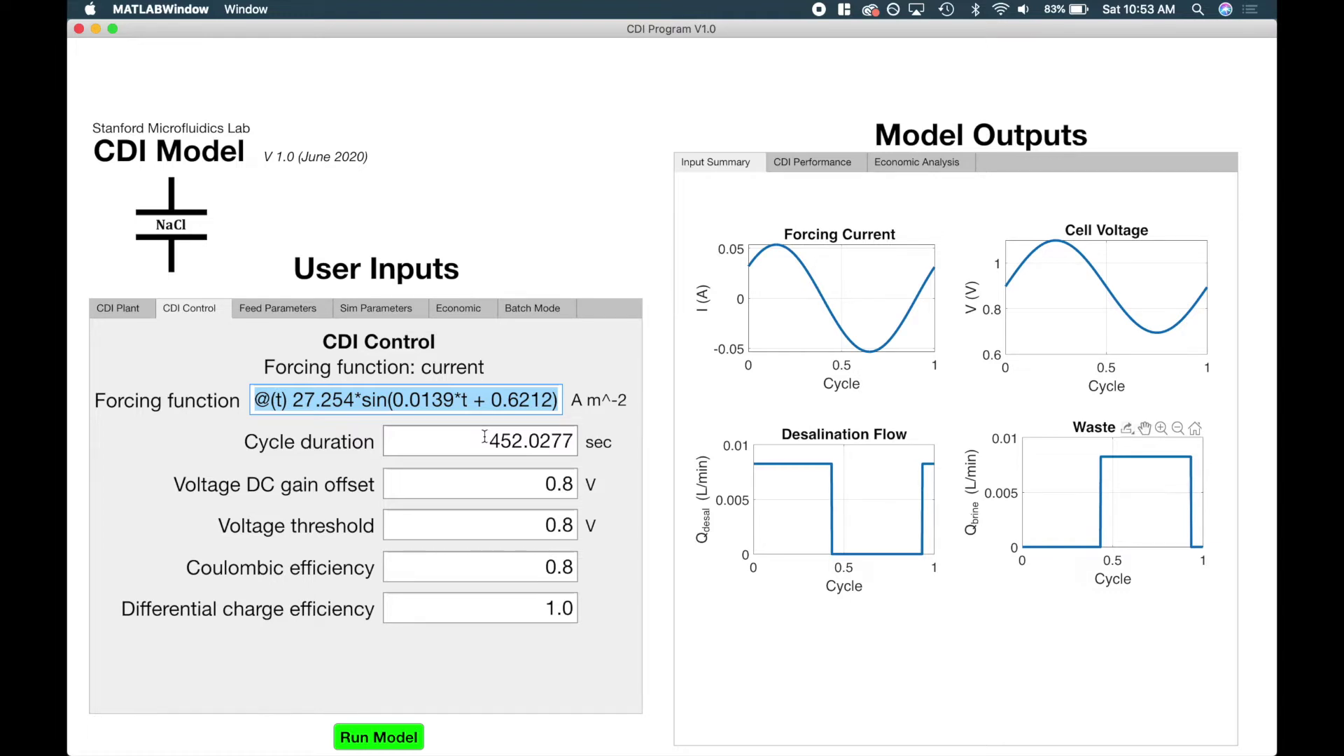
pyautogui.moveTo(533, 484); pyautogui.dragTo(591, 488)
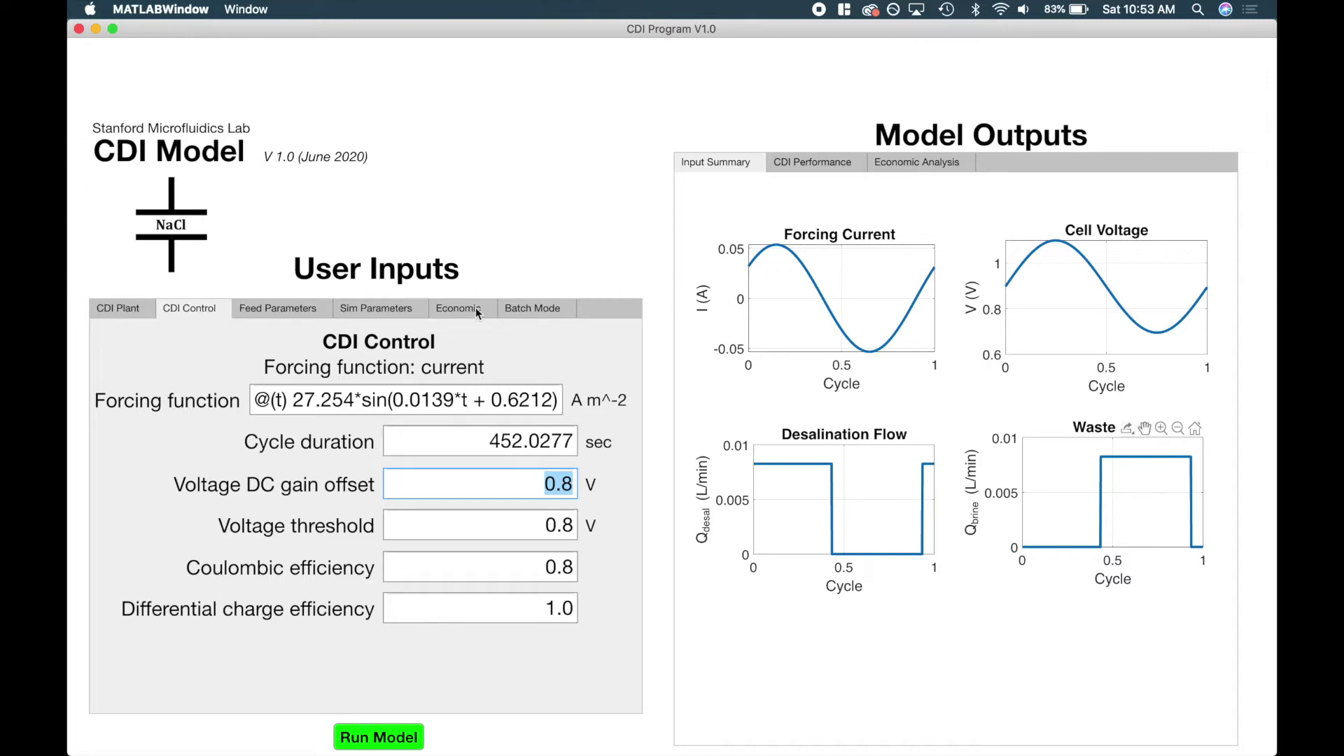
# Examine the charging flowrate in the feed parameters and the Simulink filename in the simulation parameters
pyautogui.click(314, 310)
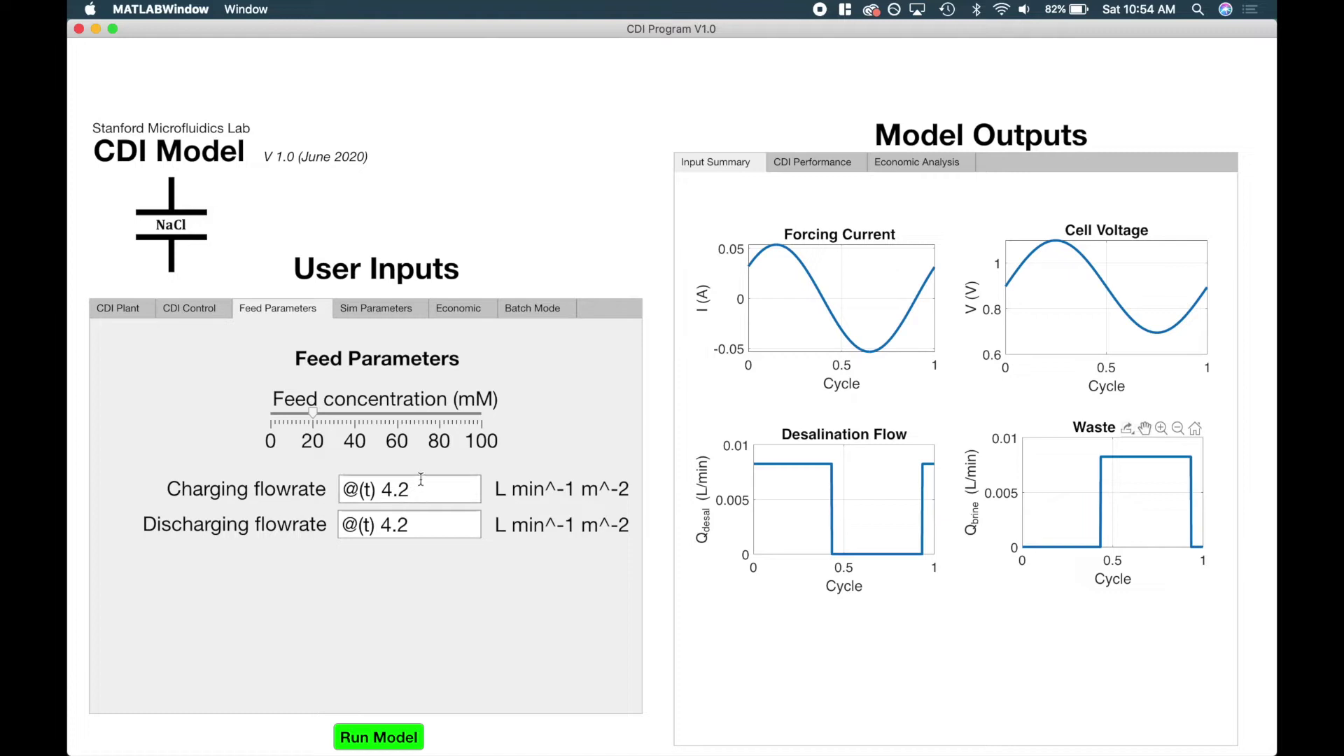
pyautogui.moveTo(382, 489); pyautogui.dragTo(419, 487)
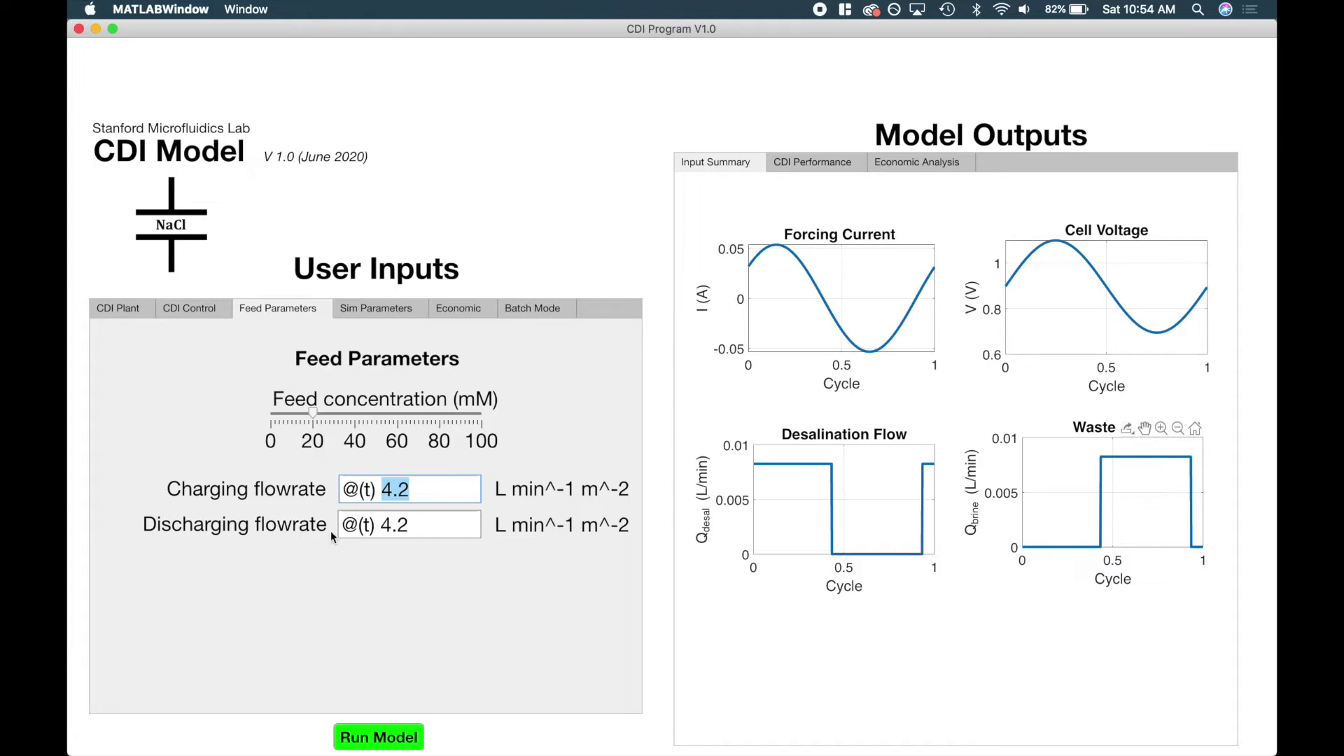
pyautogui.click(388, 309)
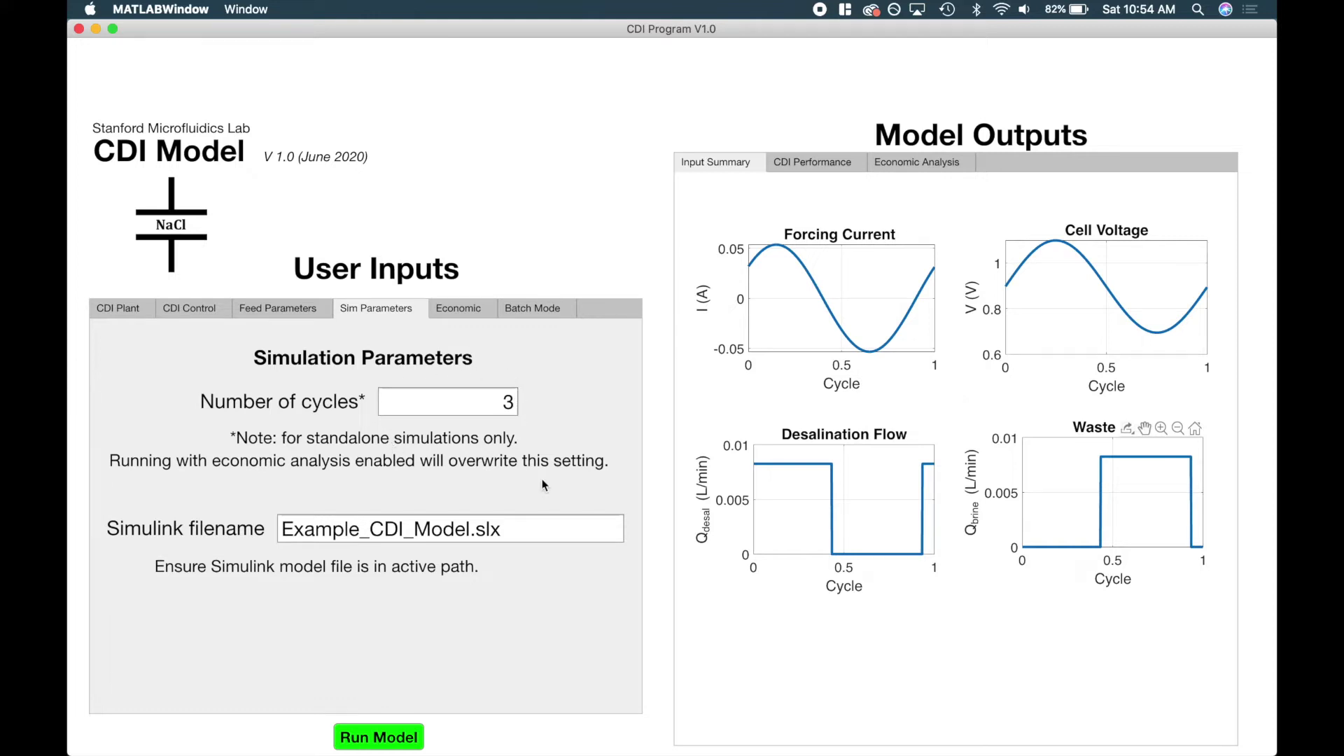
pyautogui.click(282, 529)
pyautogui.moveTo(282, 529); pyautogui.dragTo(526, 529)
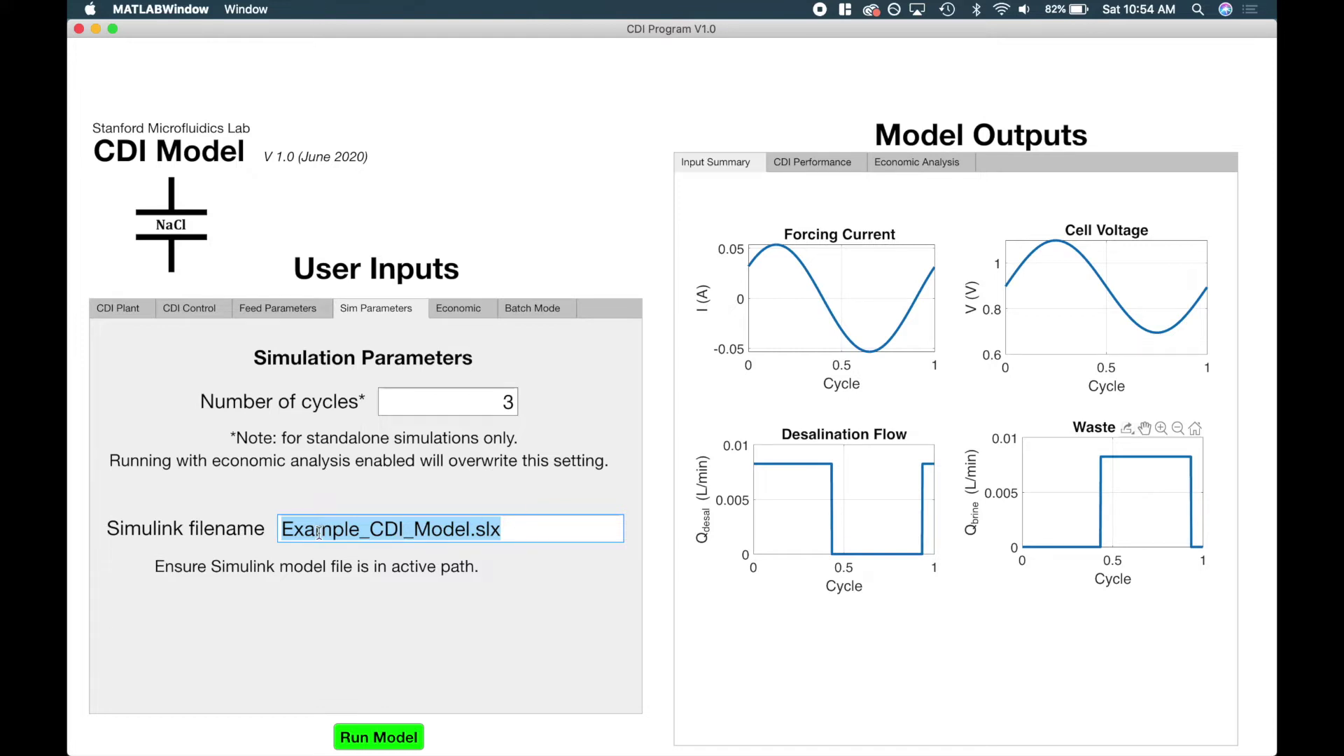
pyautogui.click(423, 530)
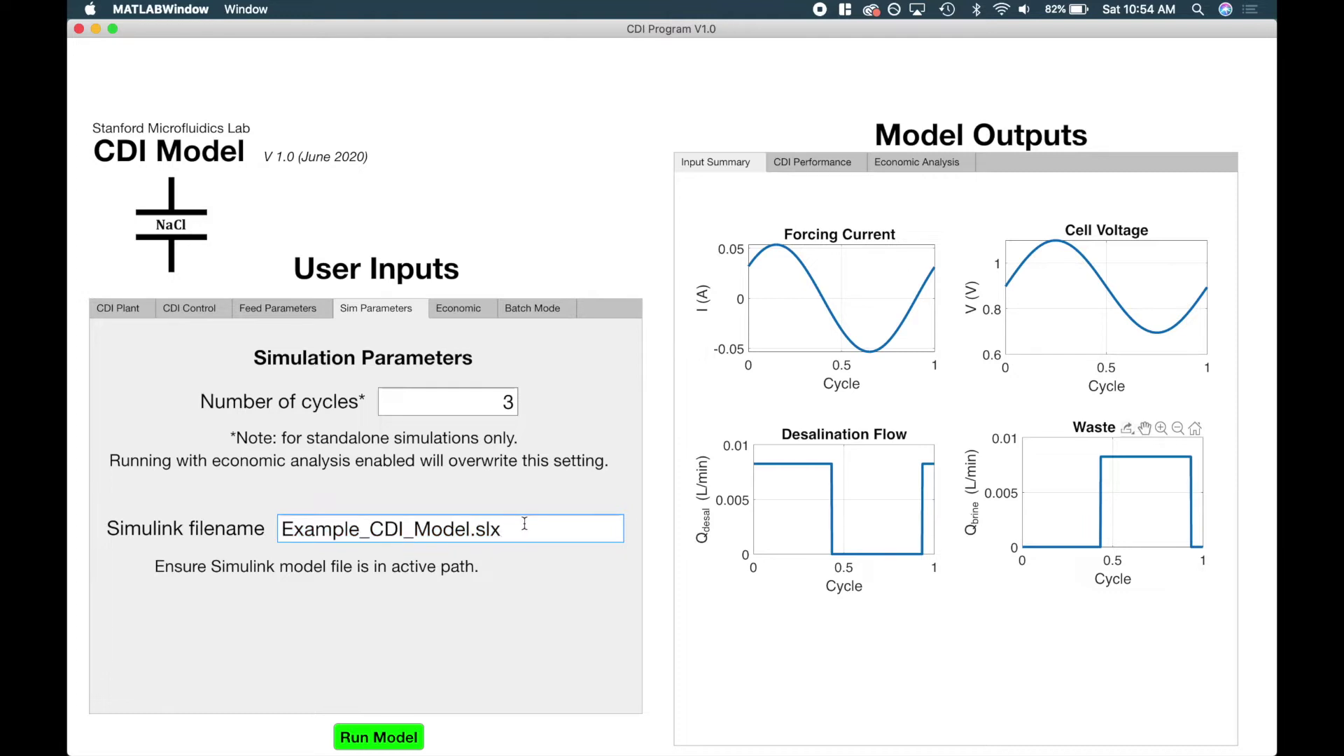
pyautogui.moveTo(518, 529); pyautogui.dragTo(281, 532)
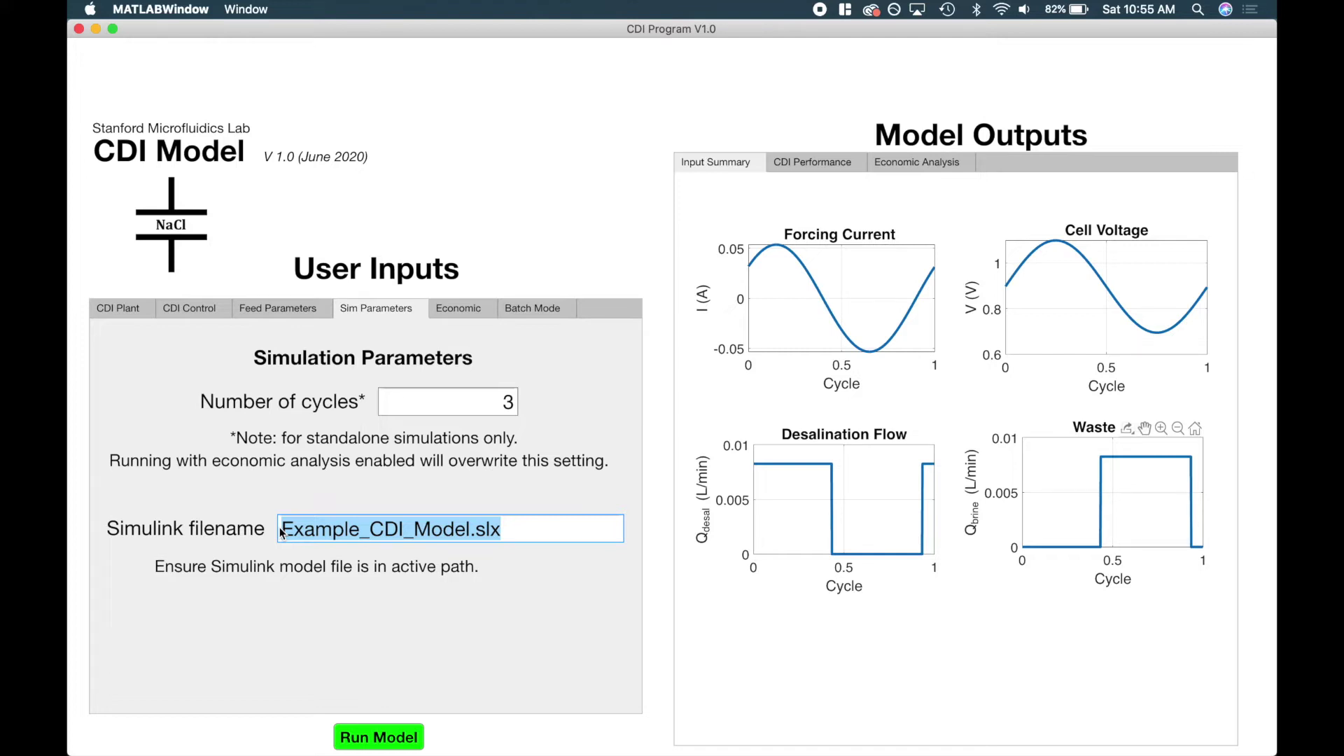
pyautogui.click(523, 532)
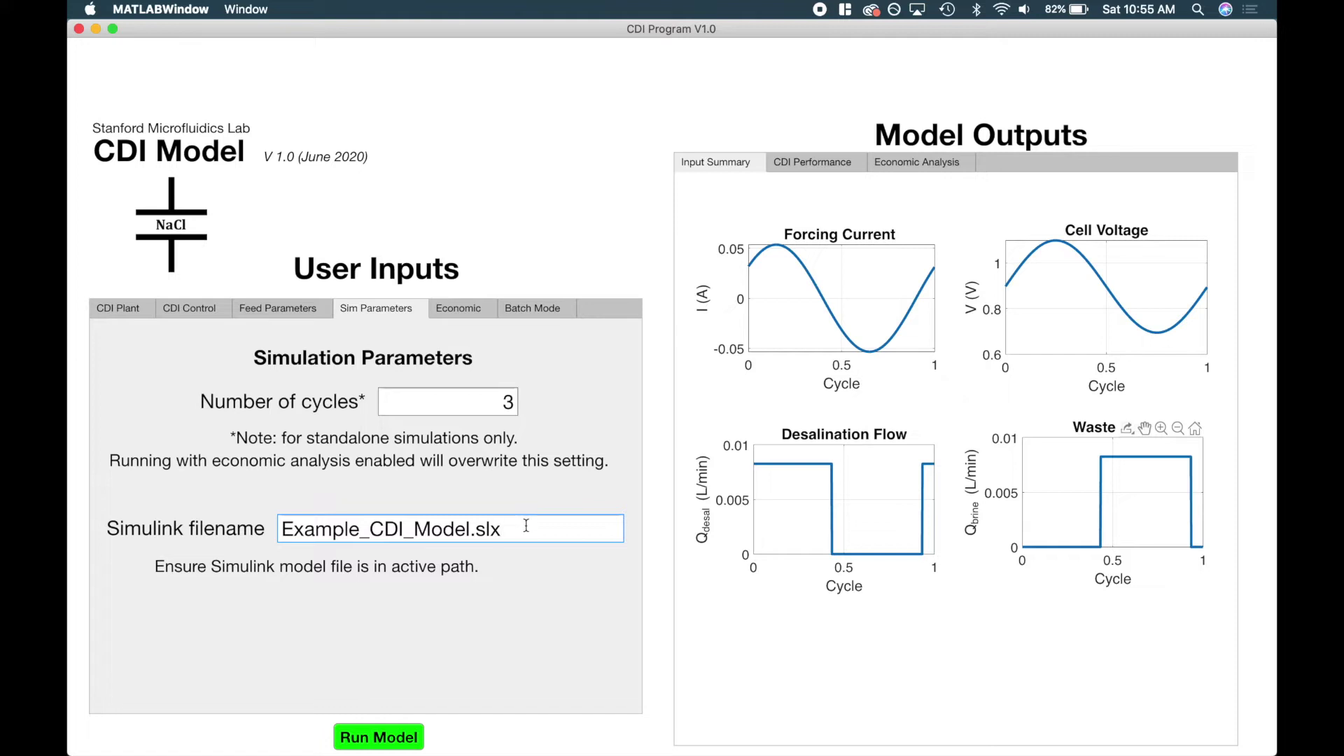
pyautogui.tripleClick(331, 533)
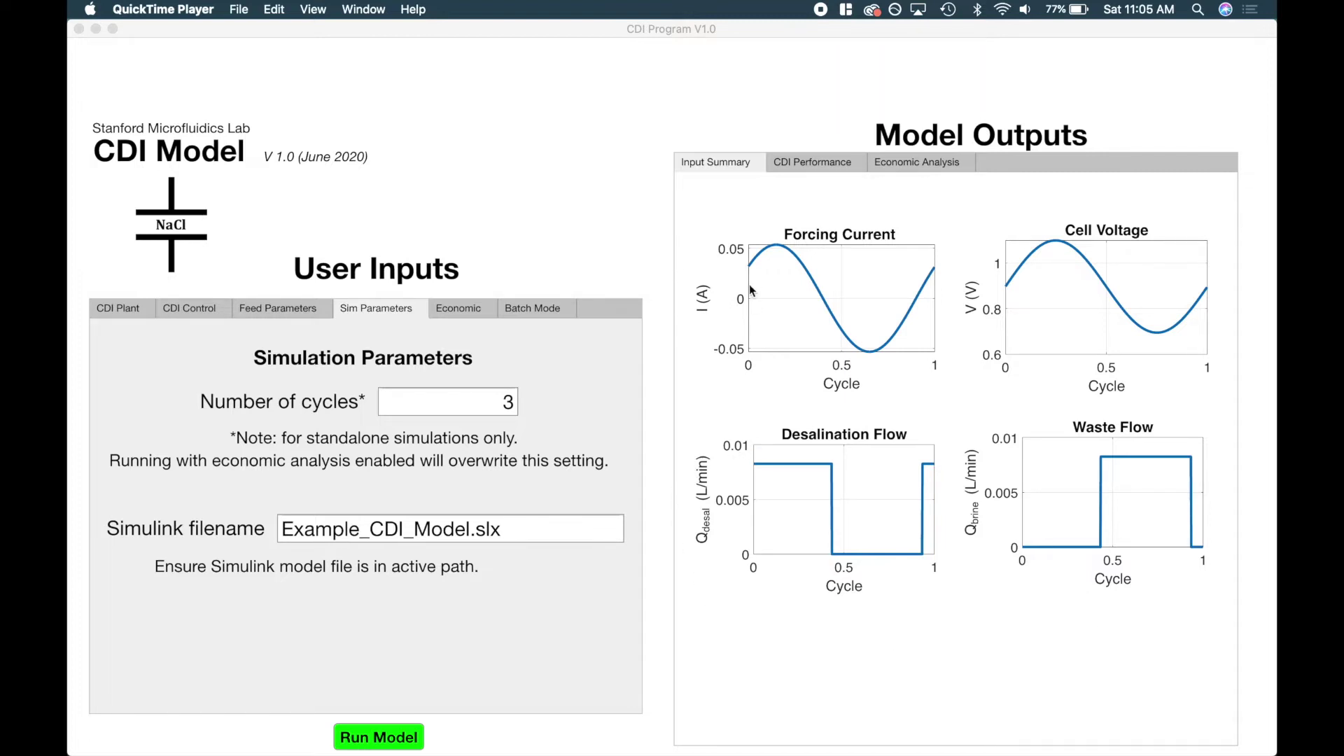
# Examine the CDI performance parameters, the salt concentration plot and the daily water production in the model outputs
pyautogui.click(810, 166)
pyautogui.click(824, 165)
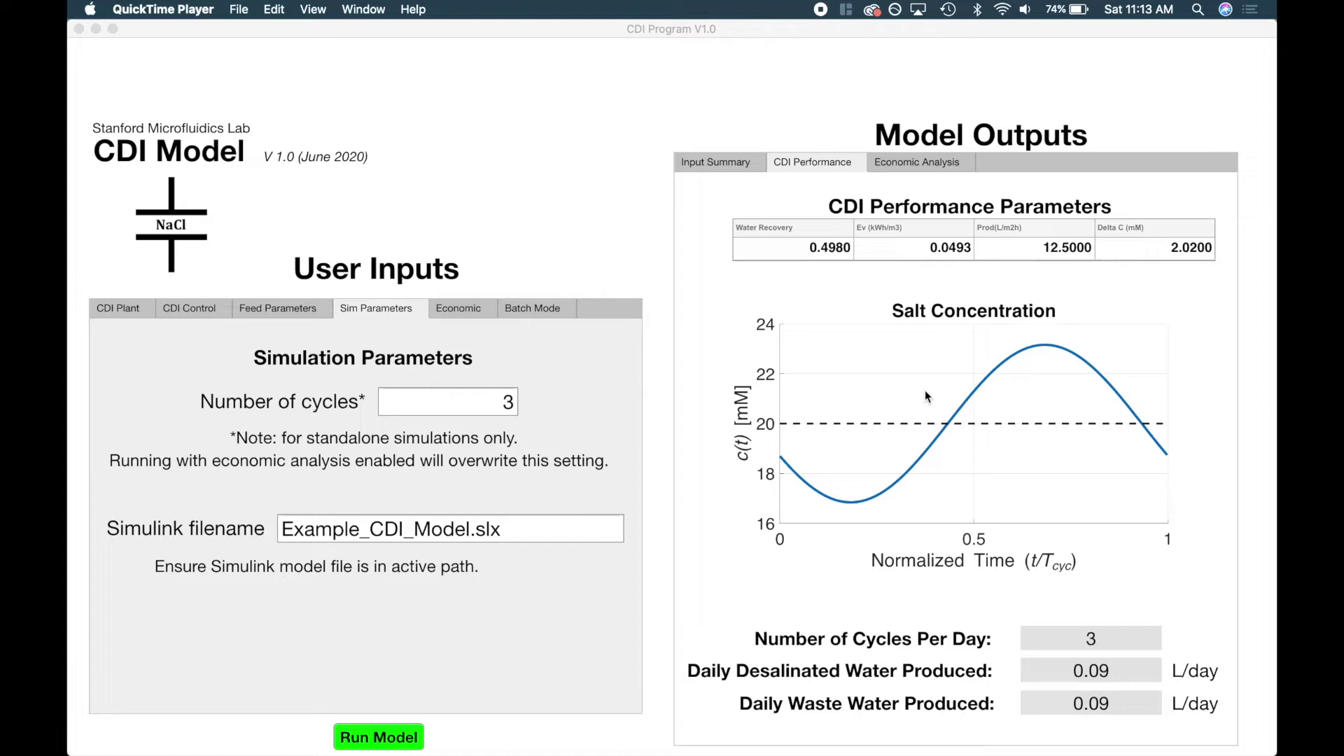
# Switch to the main MATLAB window and open Example_CDI_Model.slx from the current folder
pyautogui.hotkey('ctrl', 'Up')
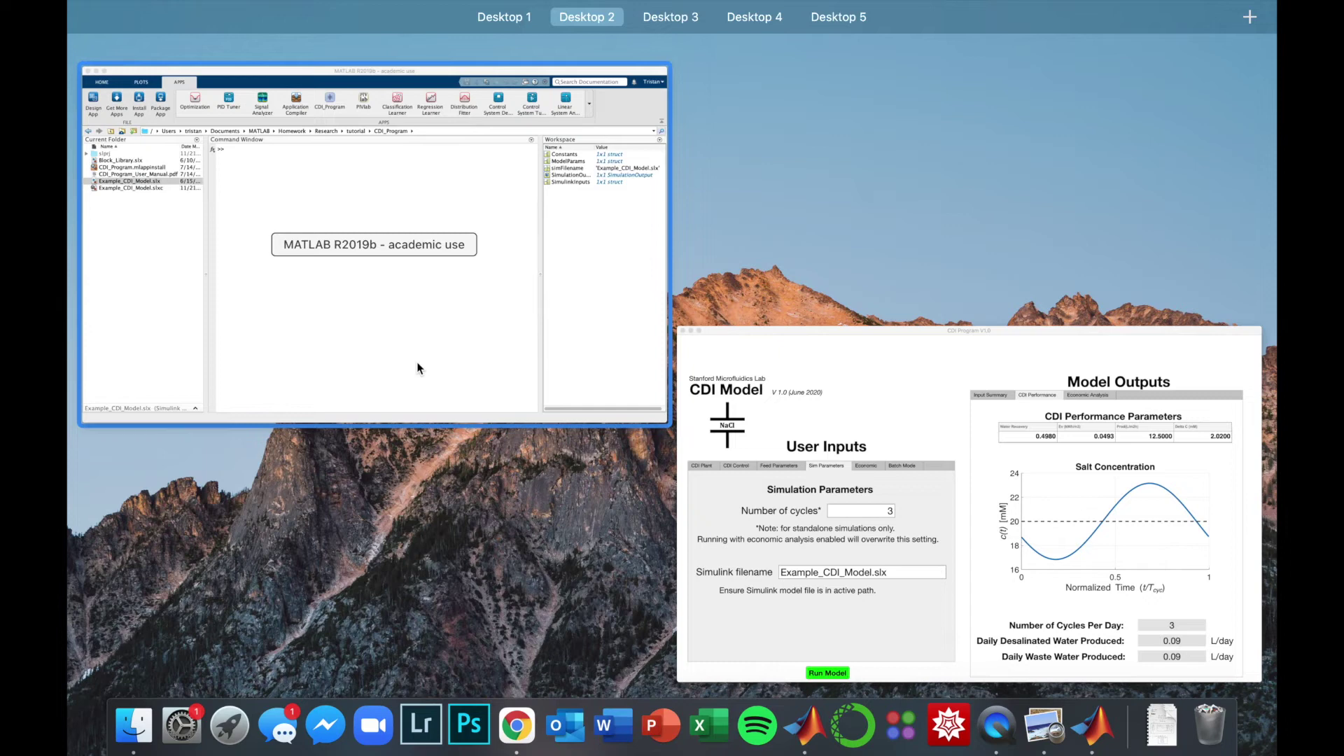
pyautogui.click(418, 368)
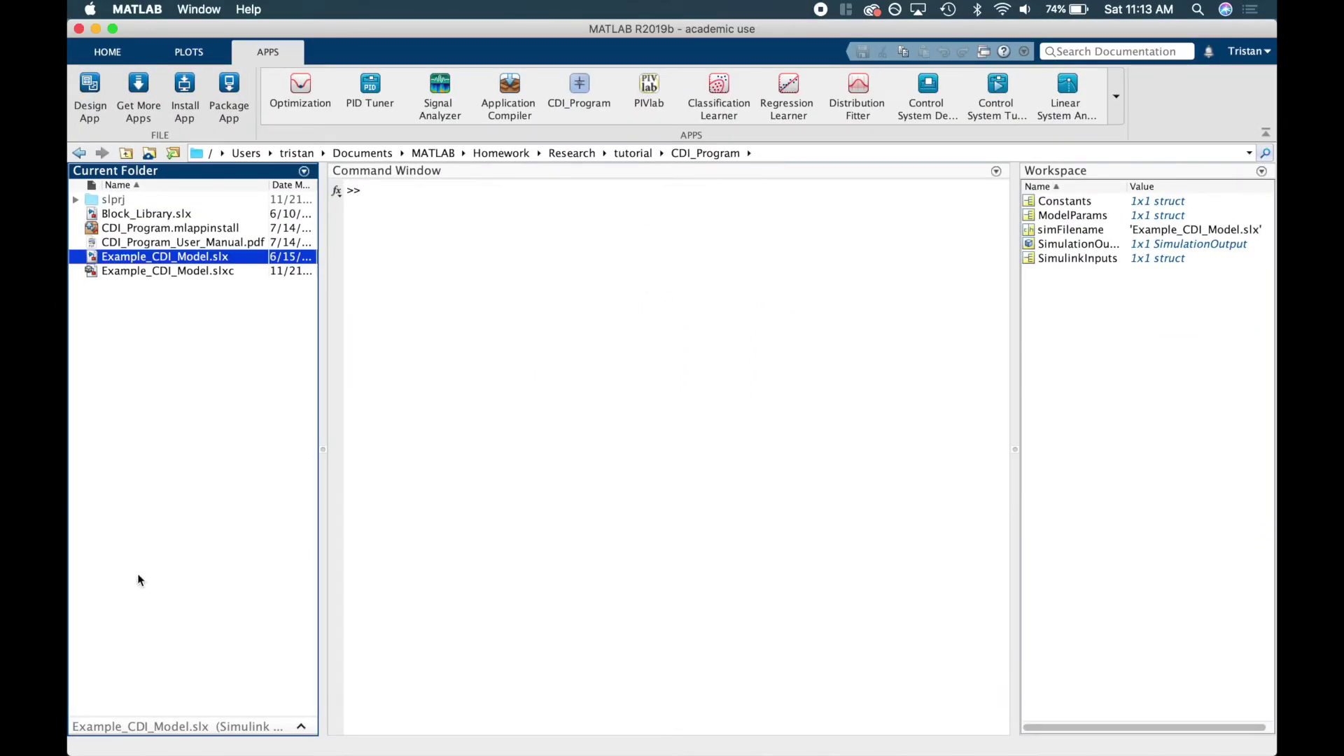
pyautogui.click(175, 292)
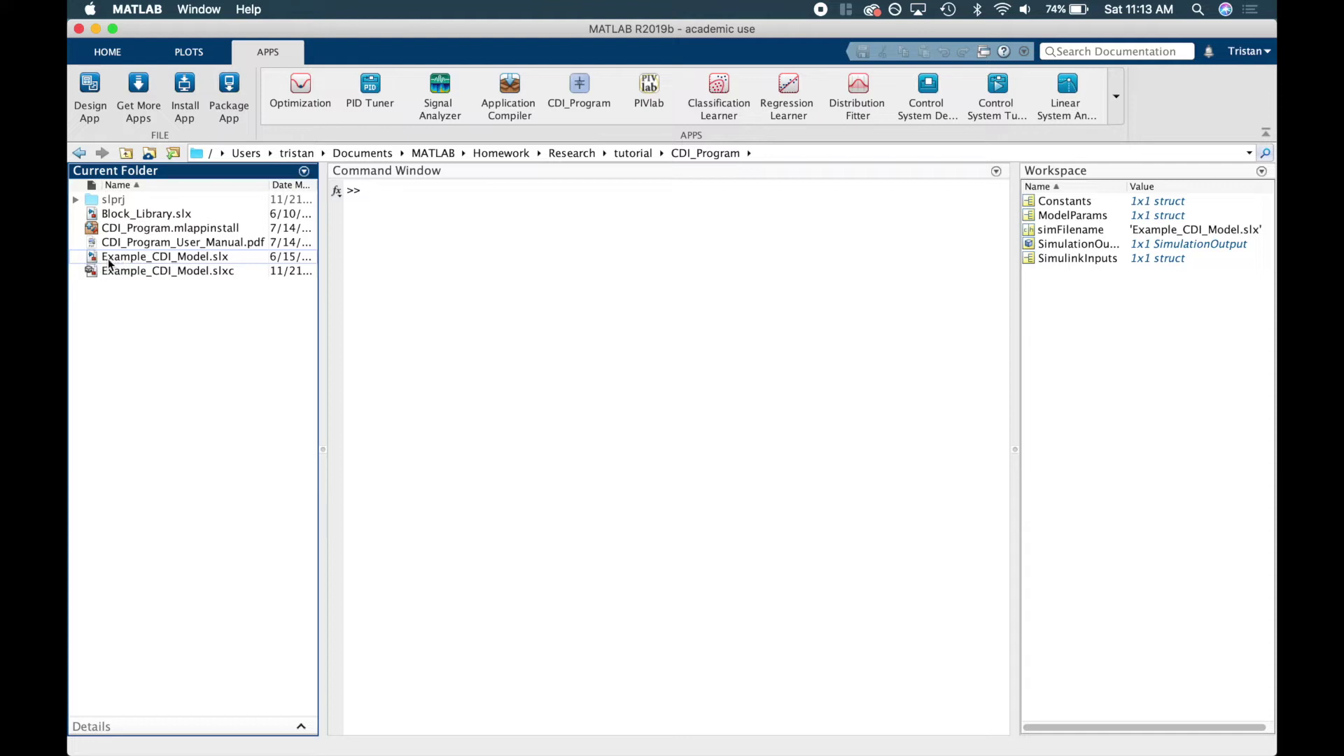
pyautogui.click(245, 263)
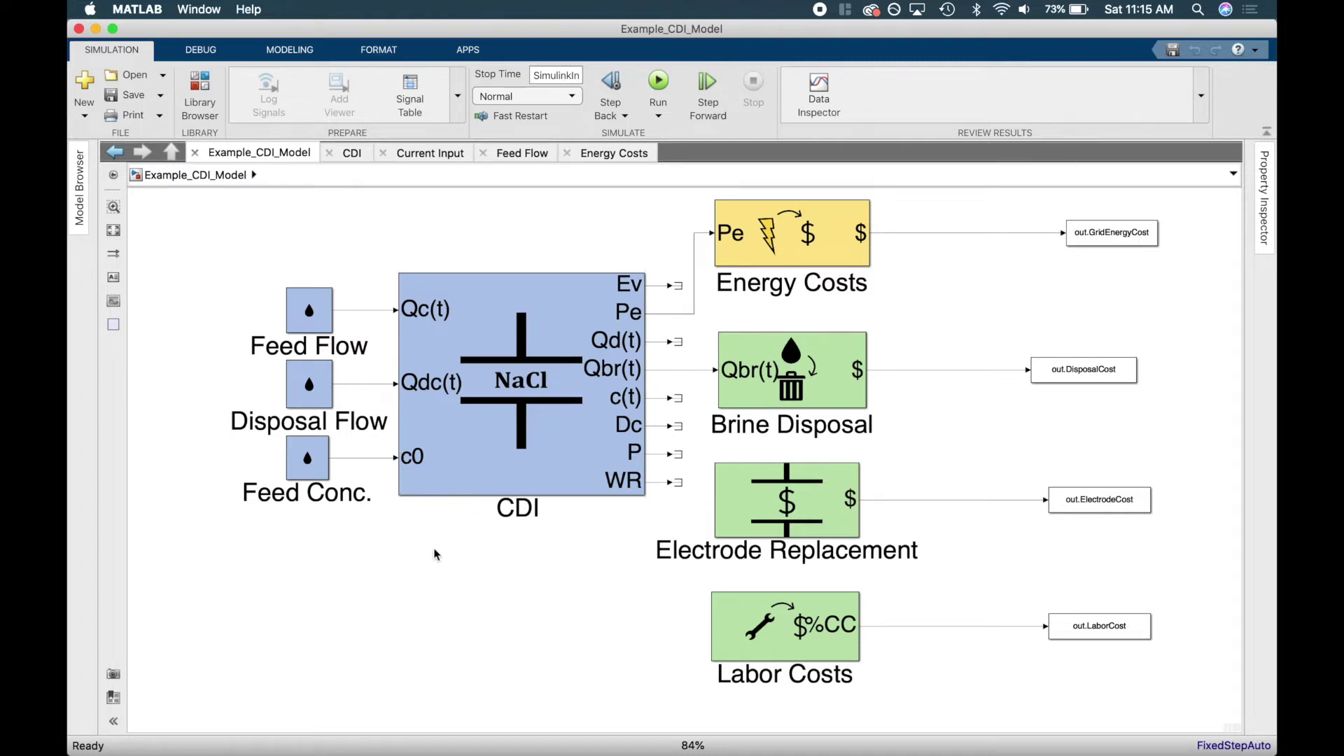
# Examine the contents of the CDI, Feed Flow and Energy Costs subsystems, returning to the top-level model after each
pyautogui.doubleClick(522, 392)
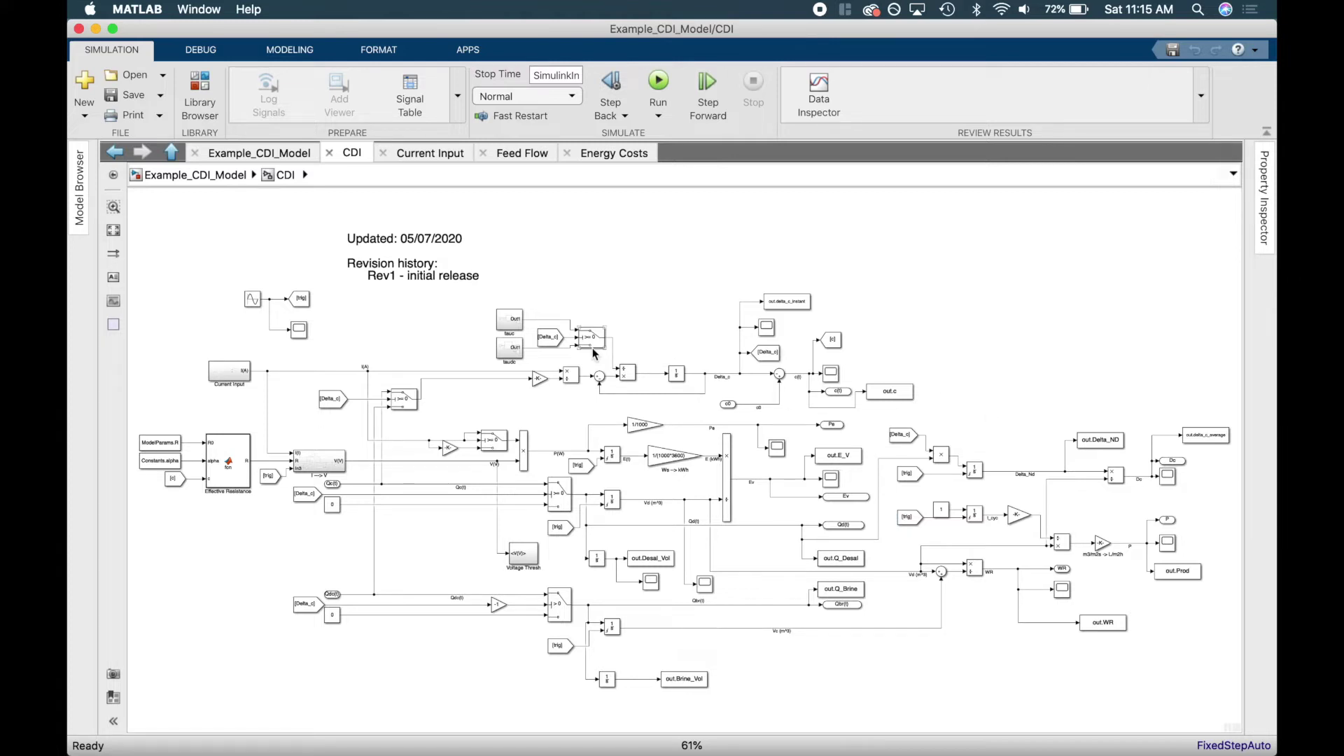
pyautogui.click(172, 156)
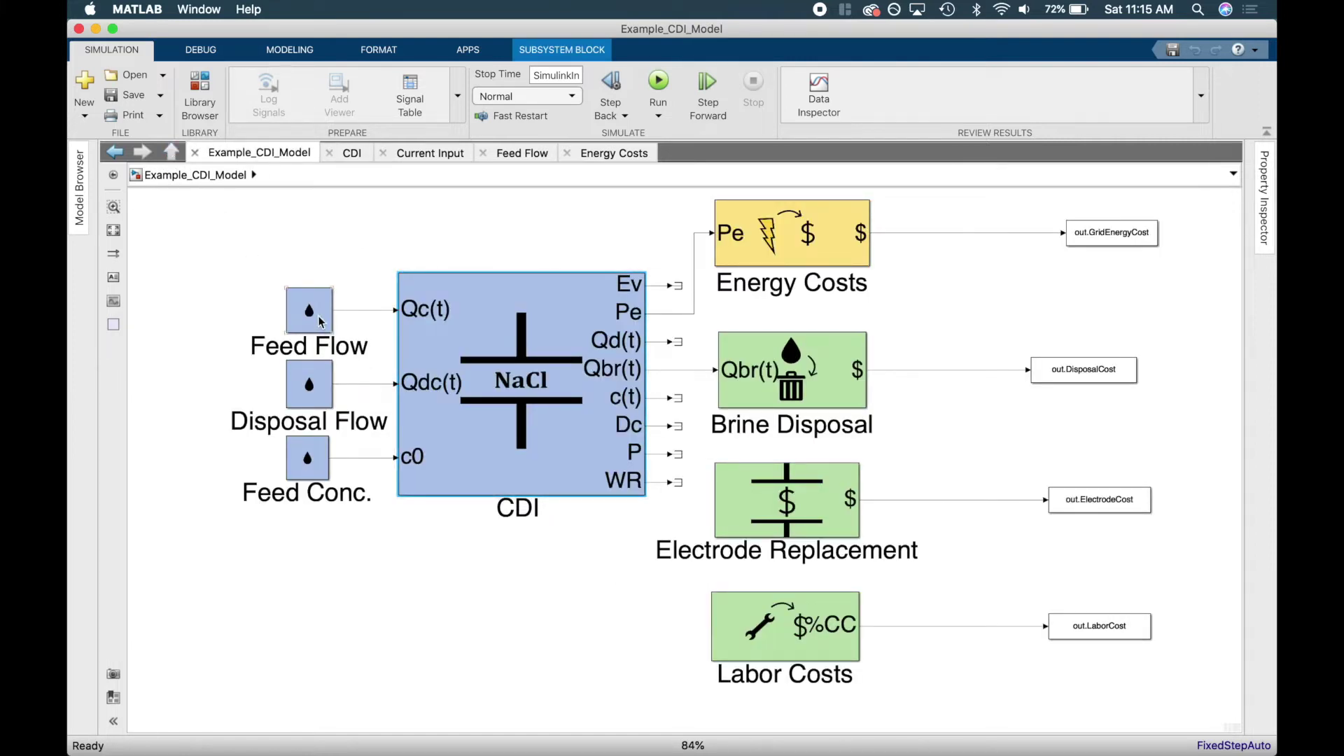
pyautogui.doubleClick(318, 318)
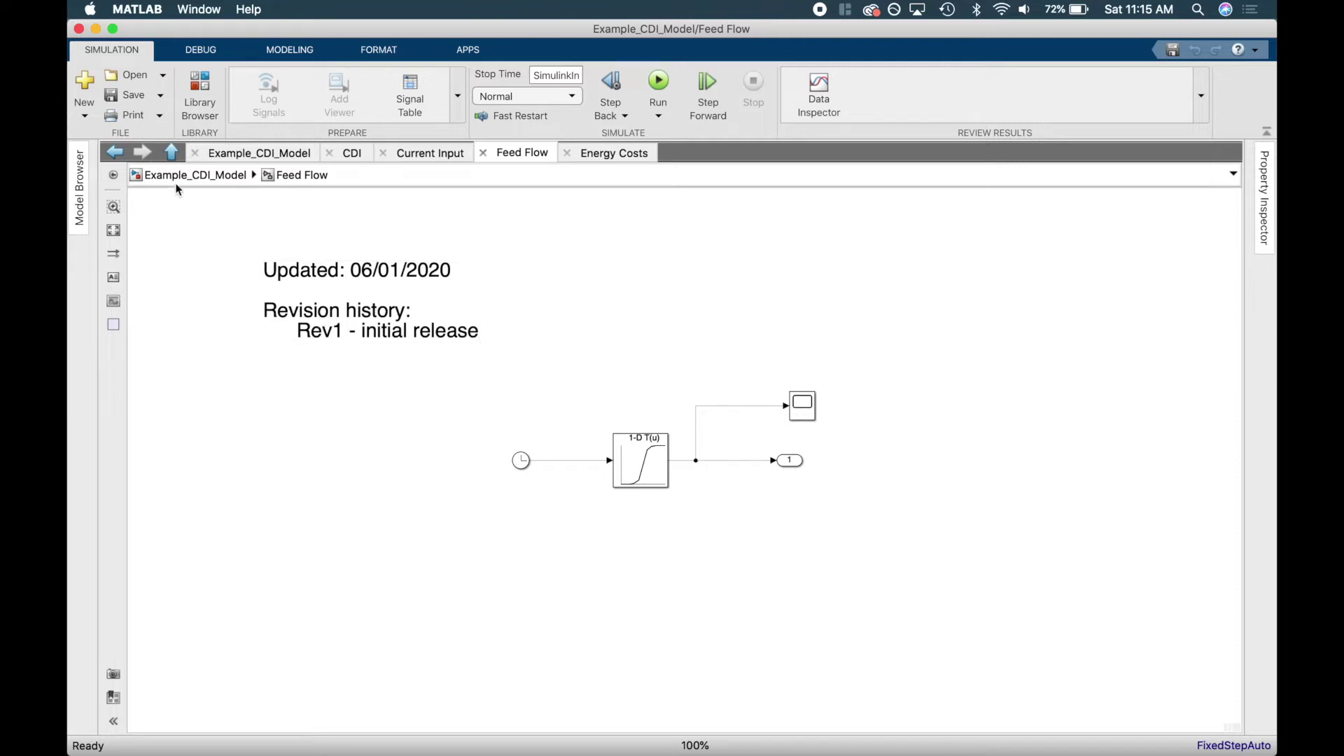
pyautogui.click(172, 155)
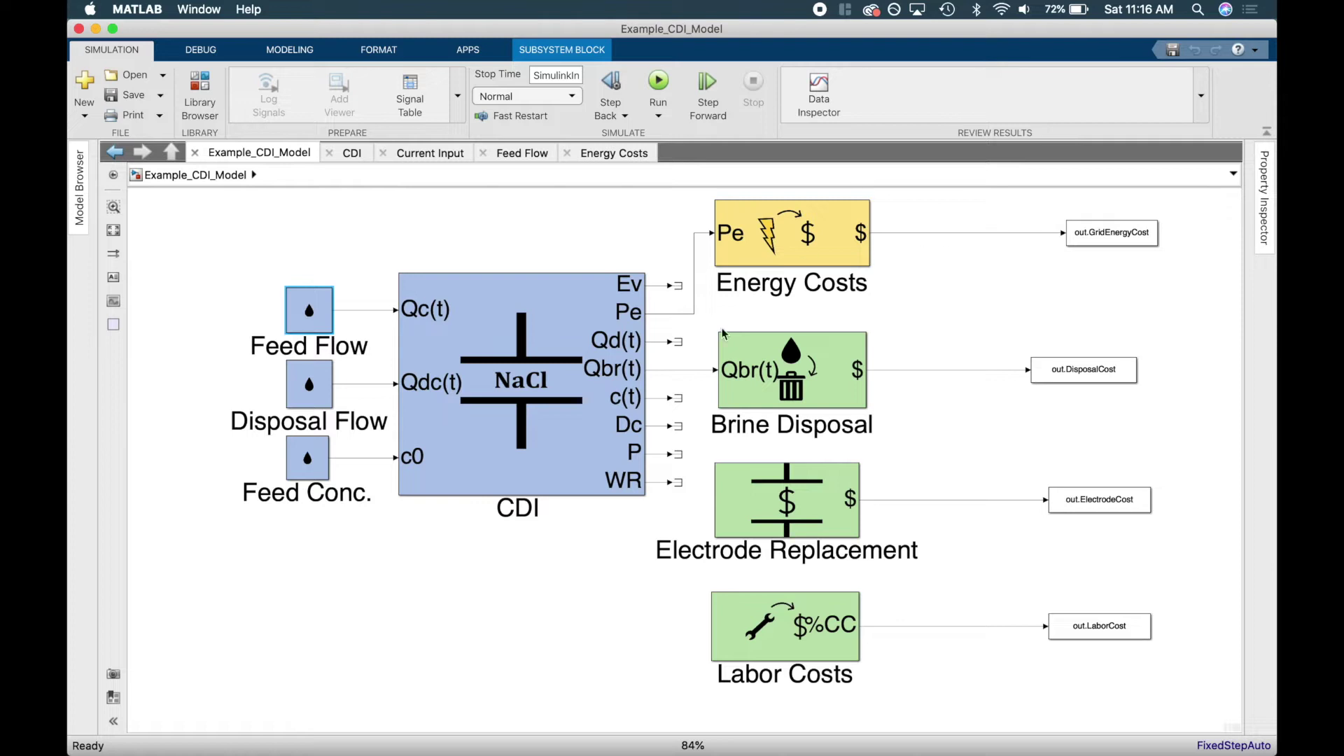
pyautogui.doubleClick(767, 244)
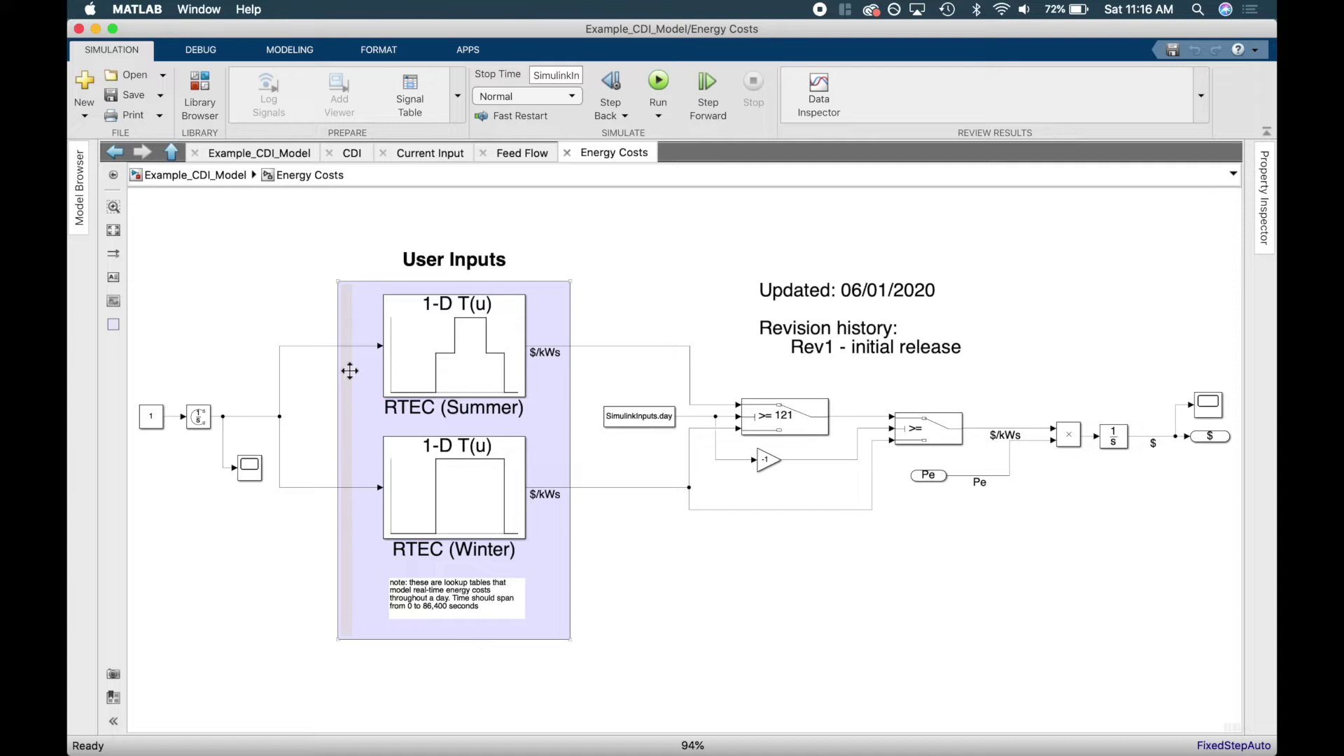
pyautogui.click(173, 154)
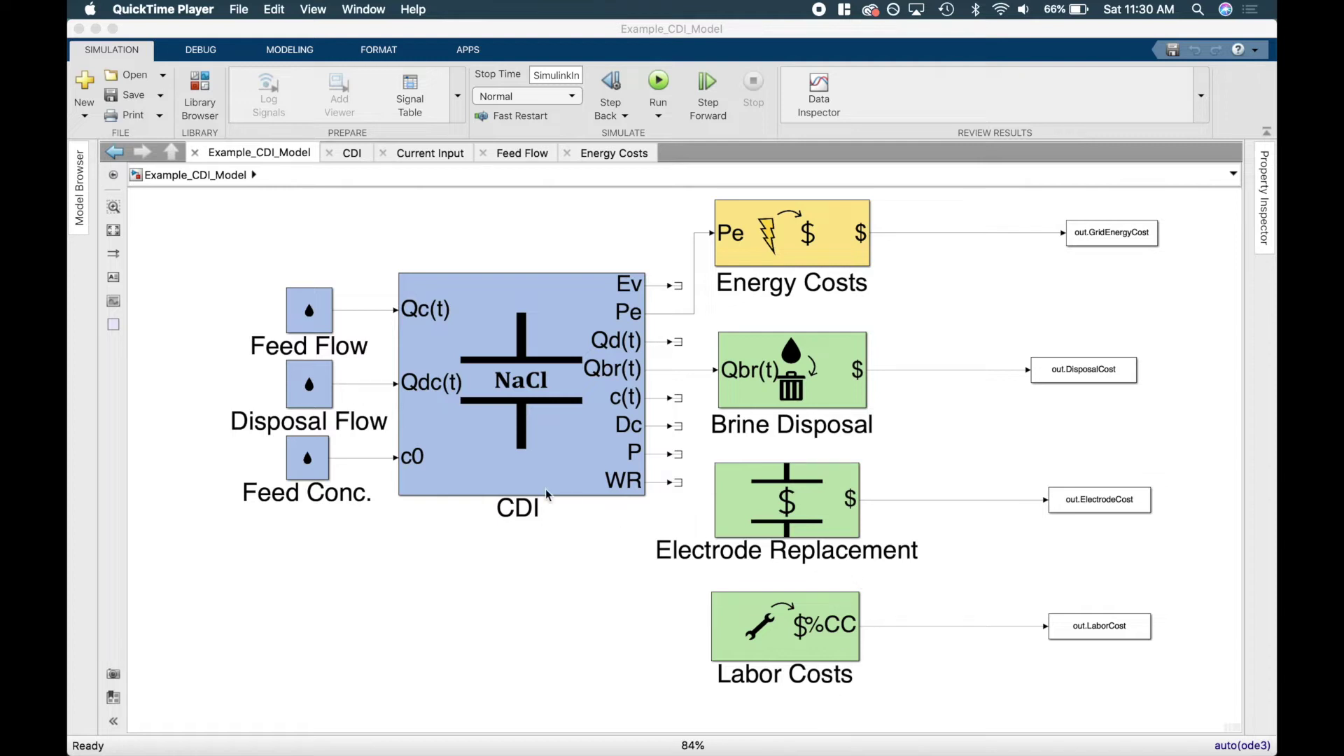
# Create a new blank Simulink model and enlarge its window to fill the screen
pyautogui.click(176, 33)
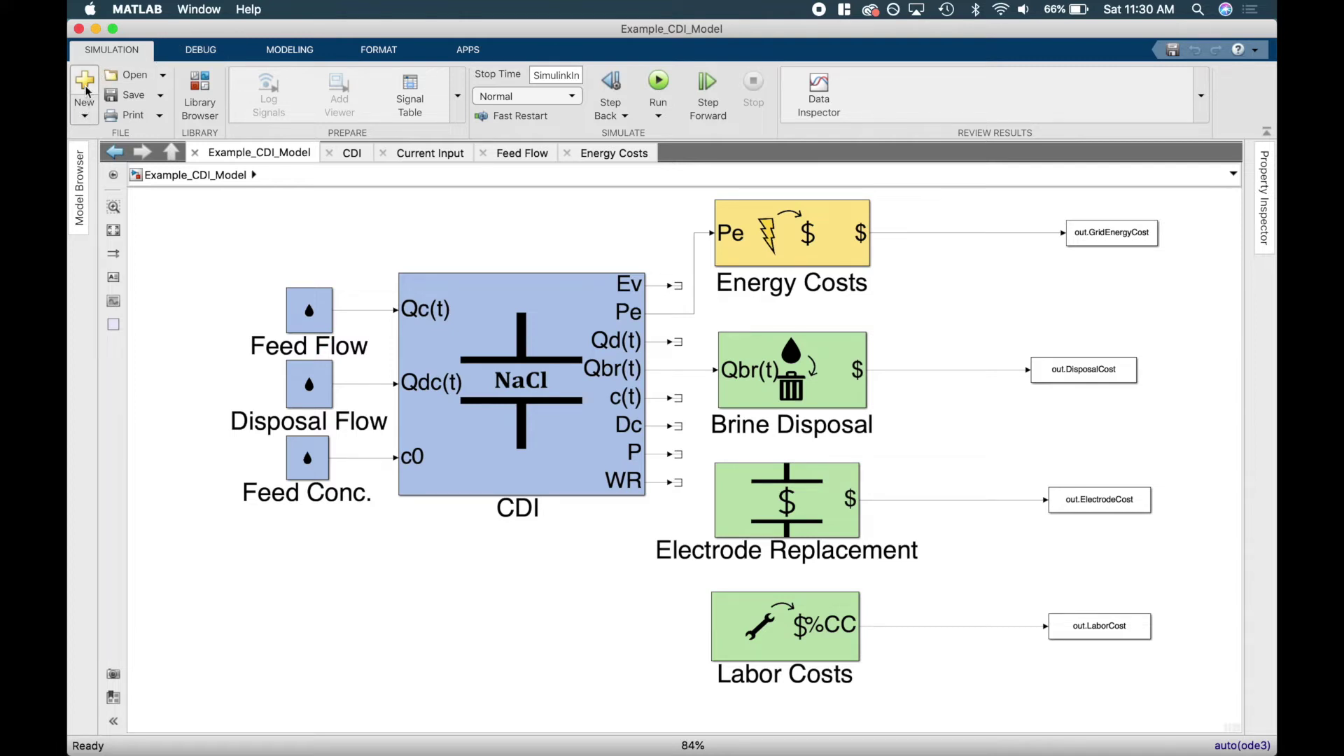
pyautogui.click(85, 115)
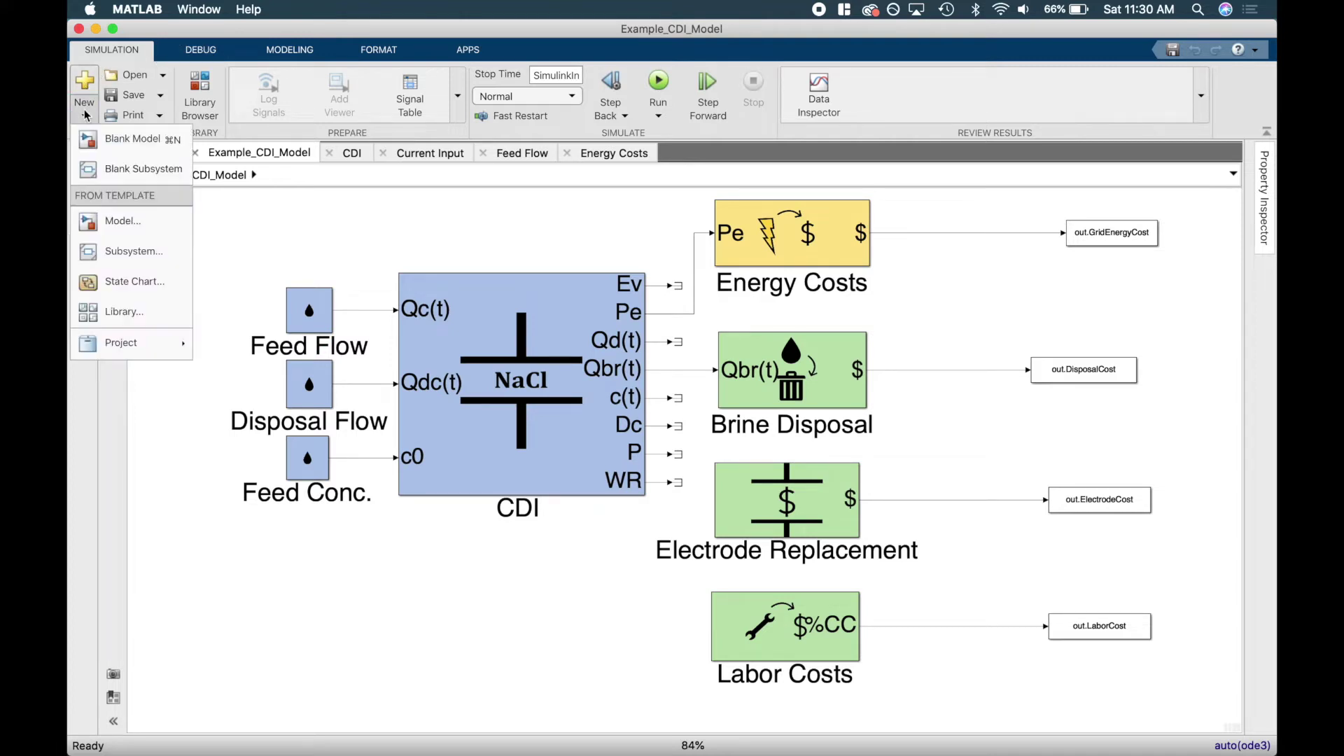
pyautogui.click(116, 139)
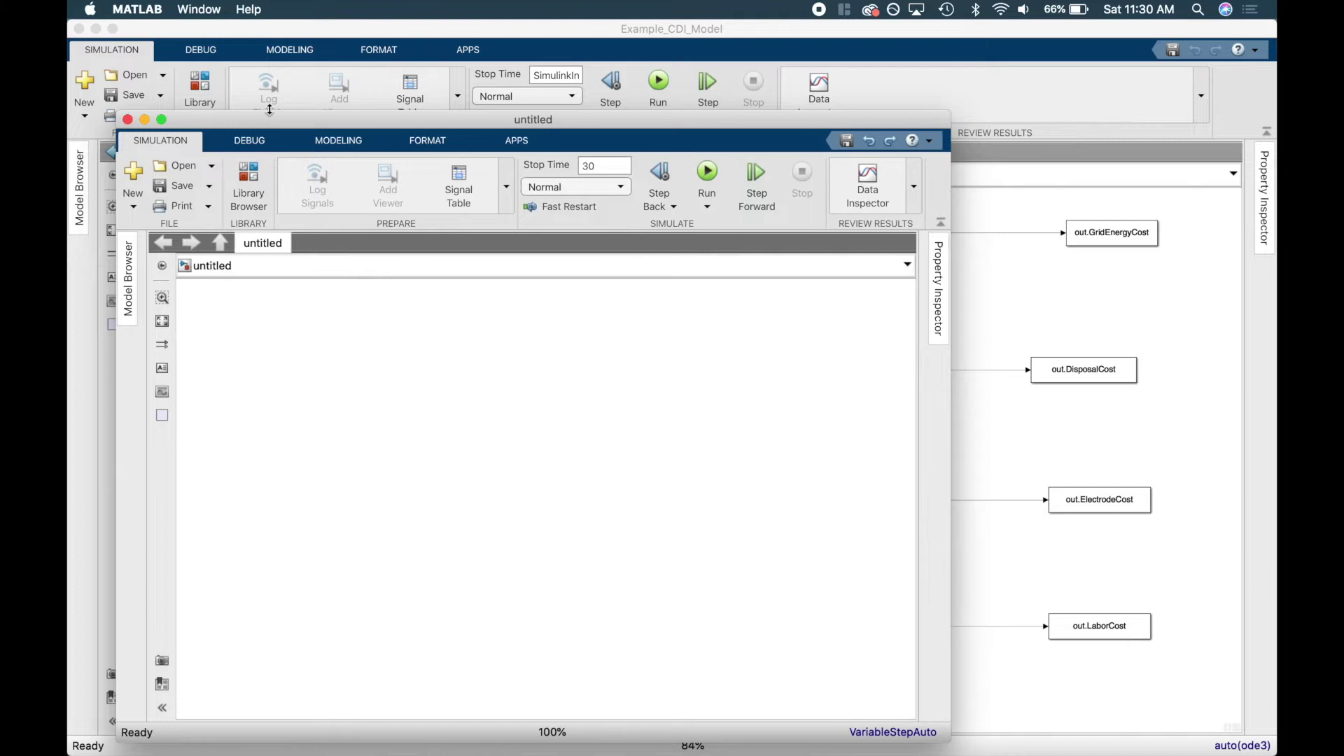
pyautogui.doubleClick(275, 116)
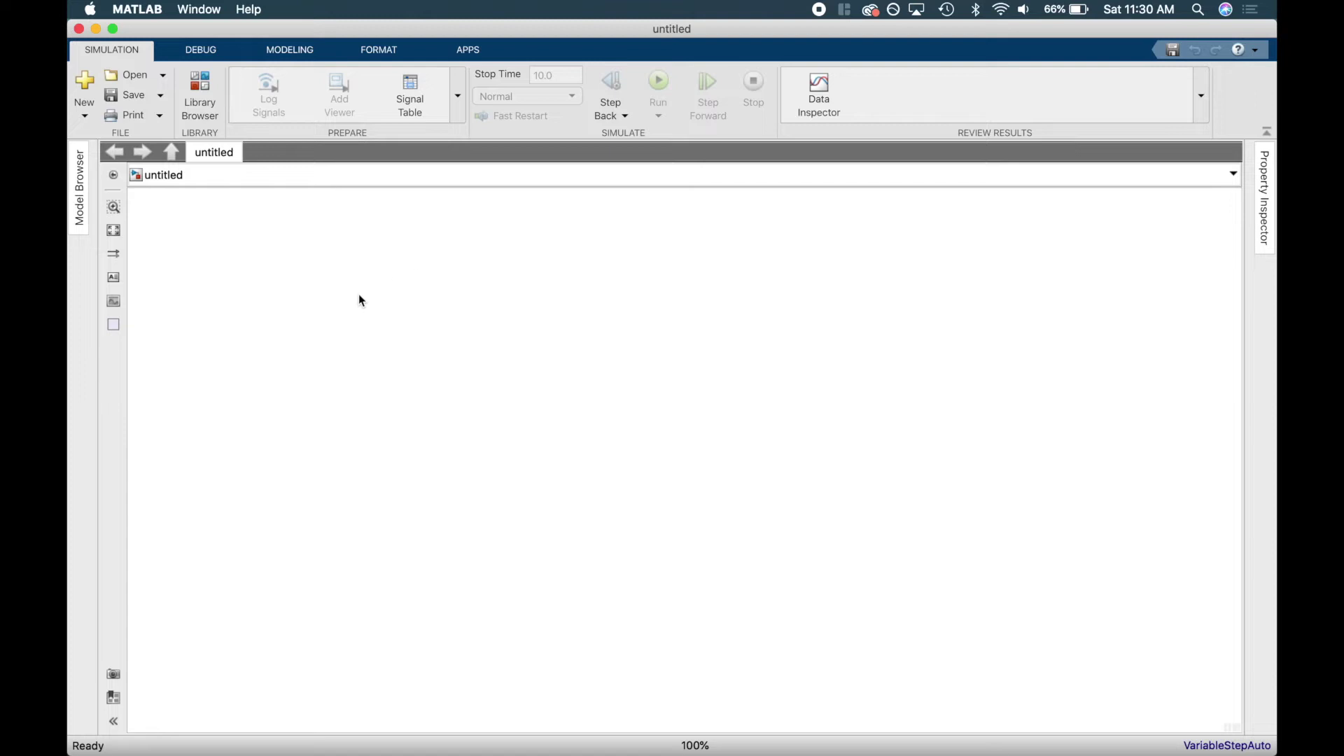
# Open the new model's configuration parameters and set the simulation start time to SimulinkInputs.t0
pyautogui.click(295, 53)
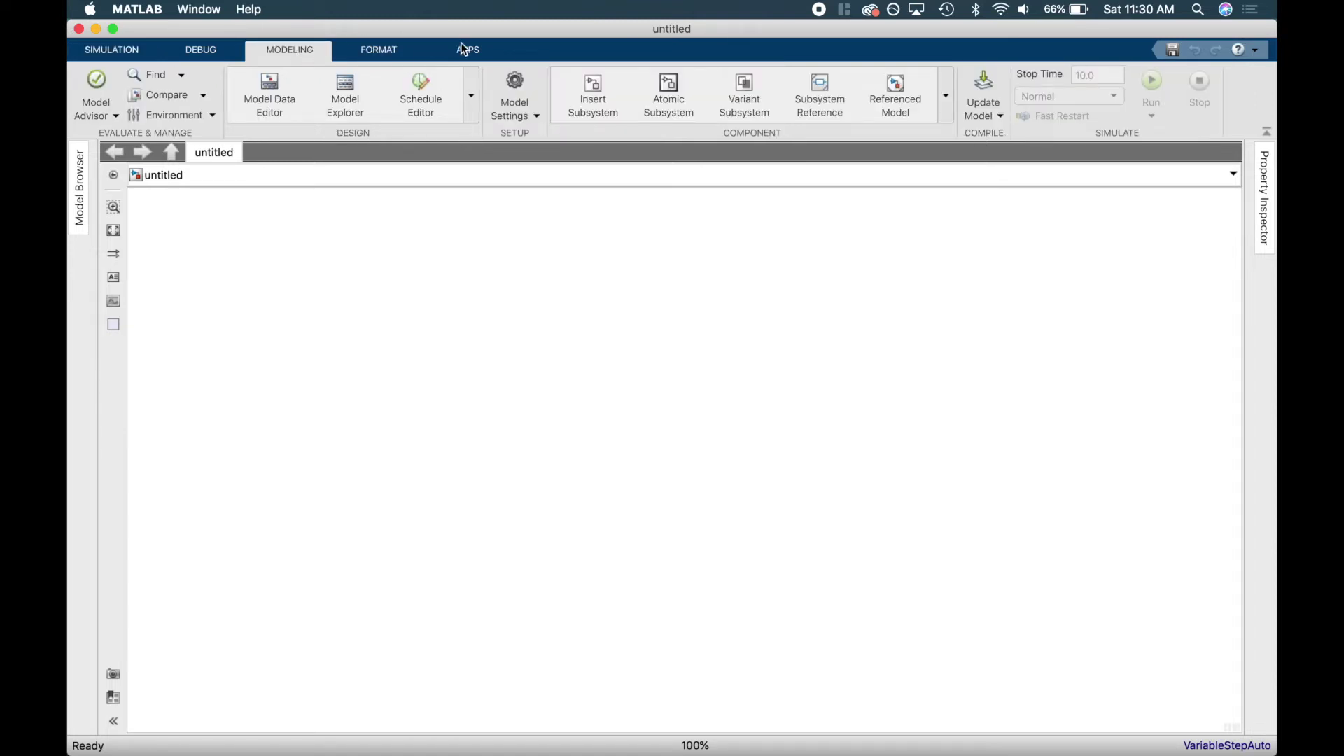
pyautogui.click(513, 113)
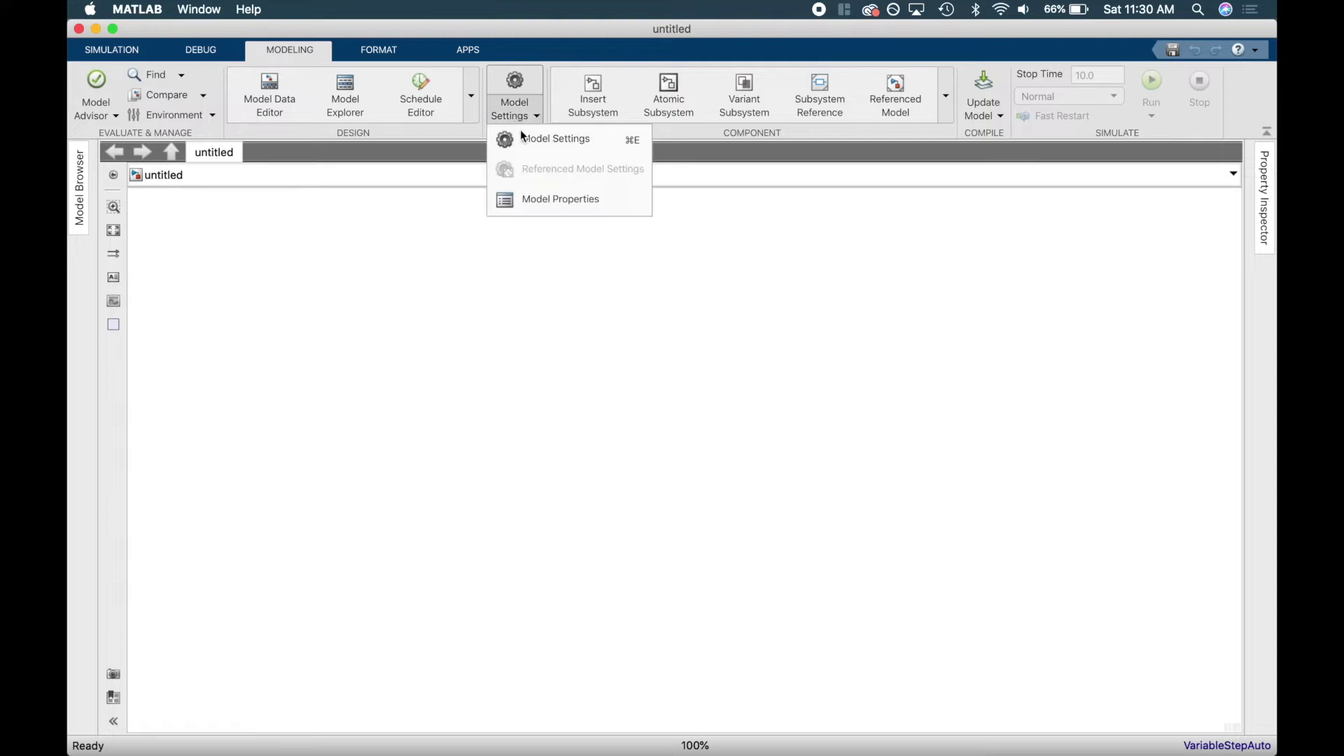
pyautogui.click(526, 140)
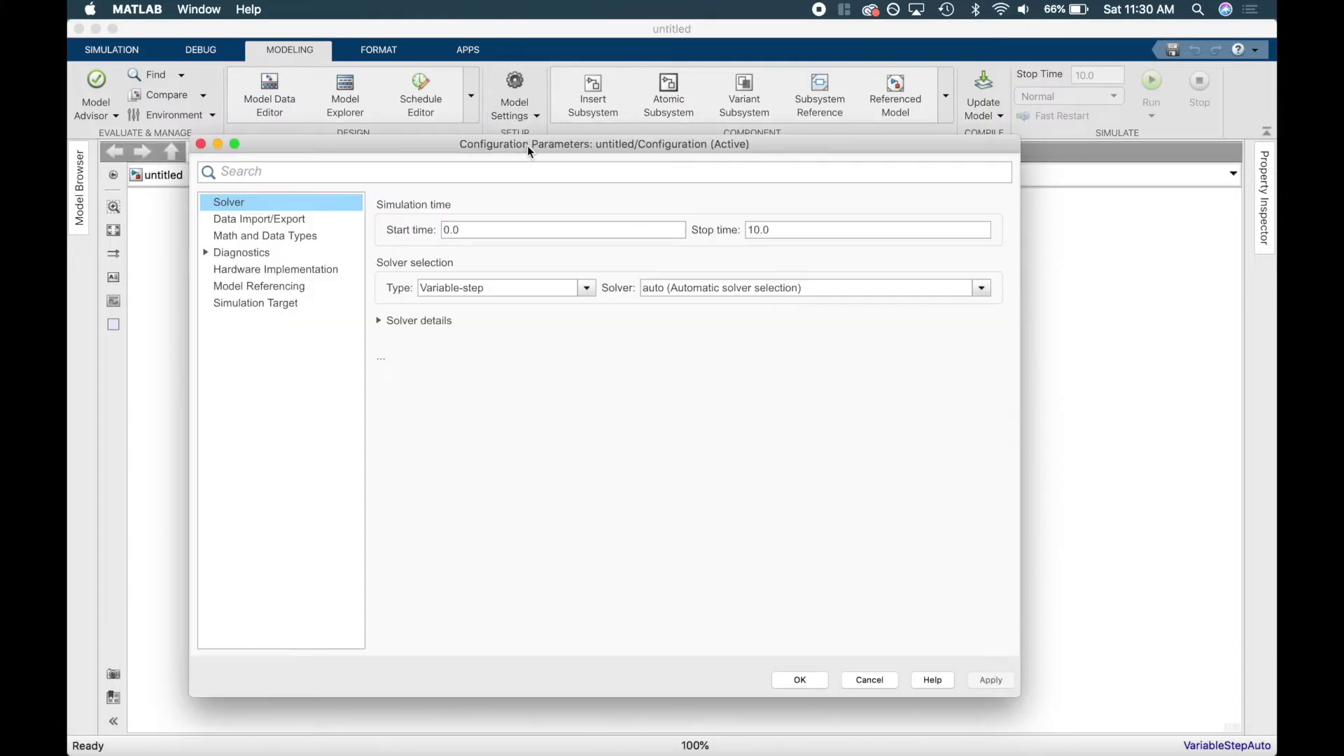
pyautogui.moveTo(529, 145); pyautogui.dragTo(619, 149)
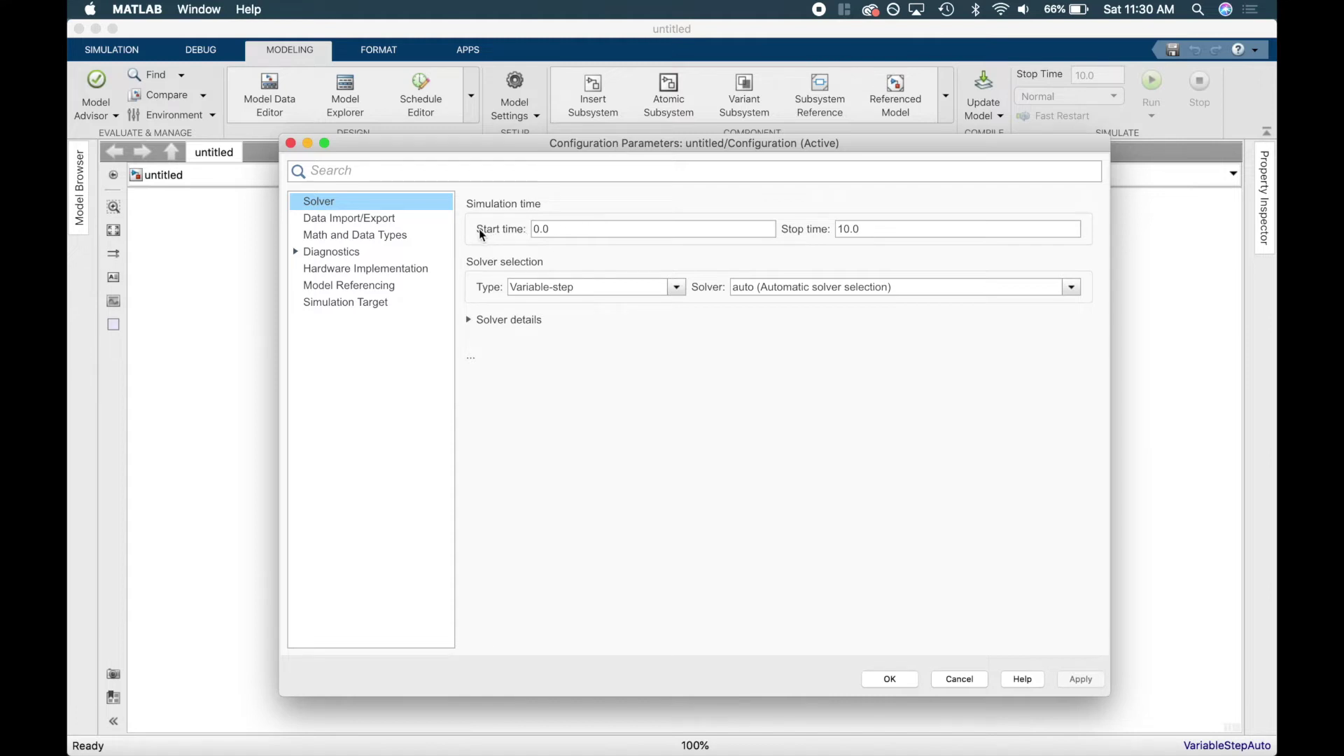
pyautogui.doubleClick(537, 230)
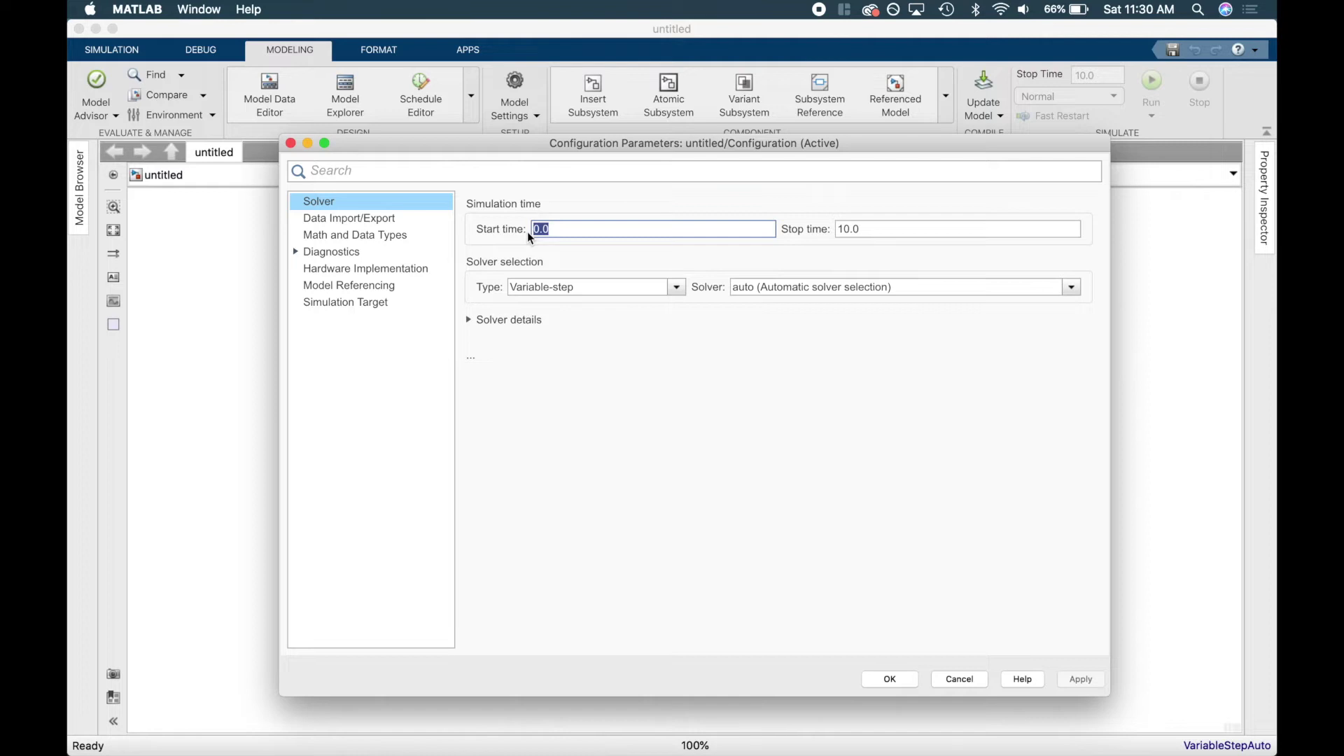
pyautogui.write('SimulinkInp')
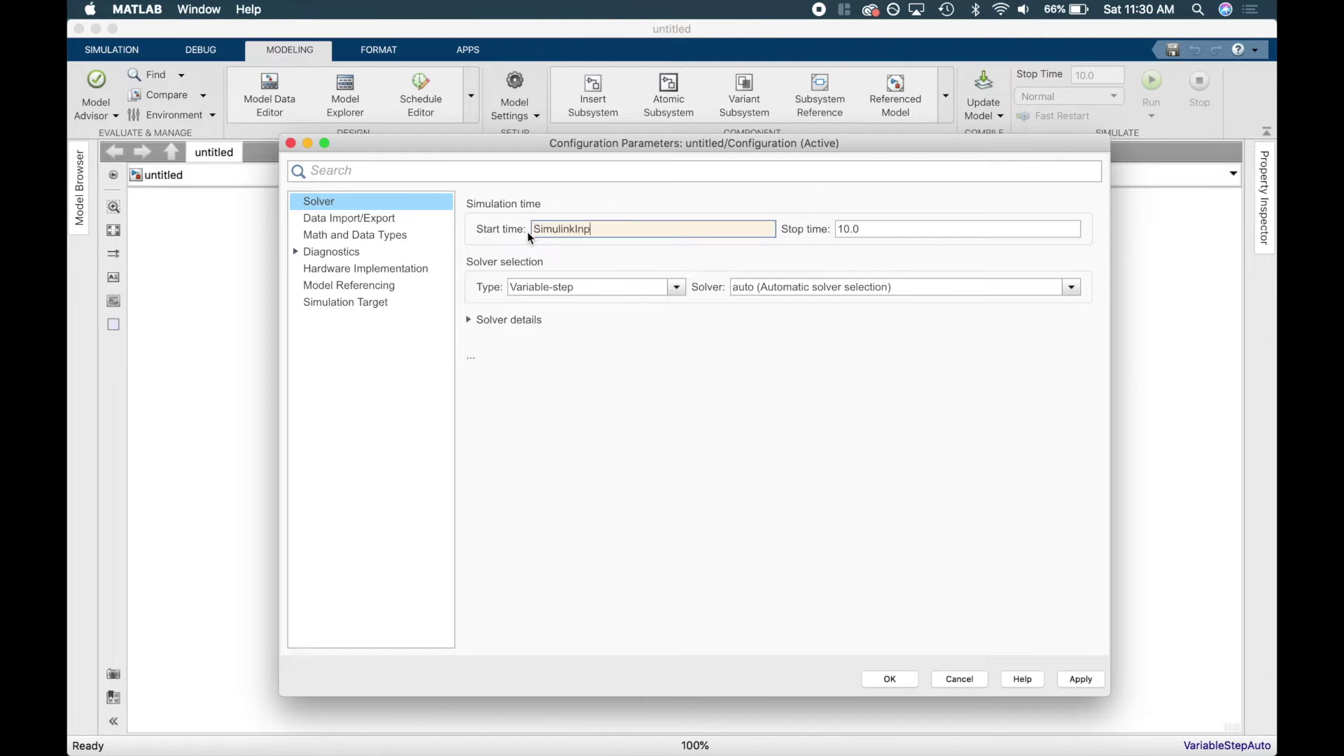
pyautogui.write('uts.t0')
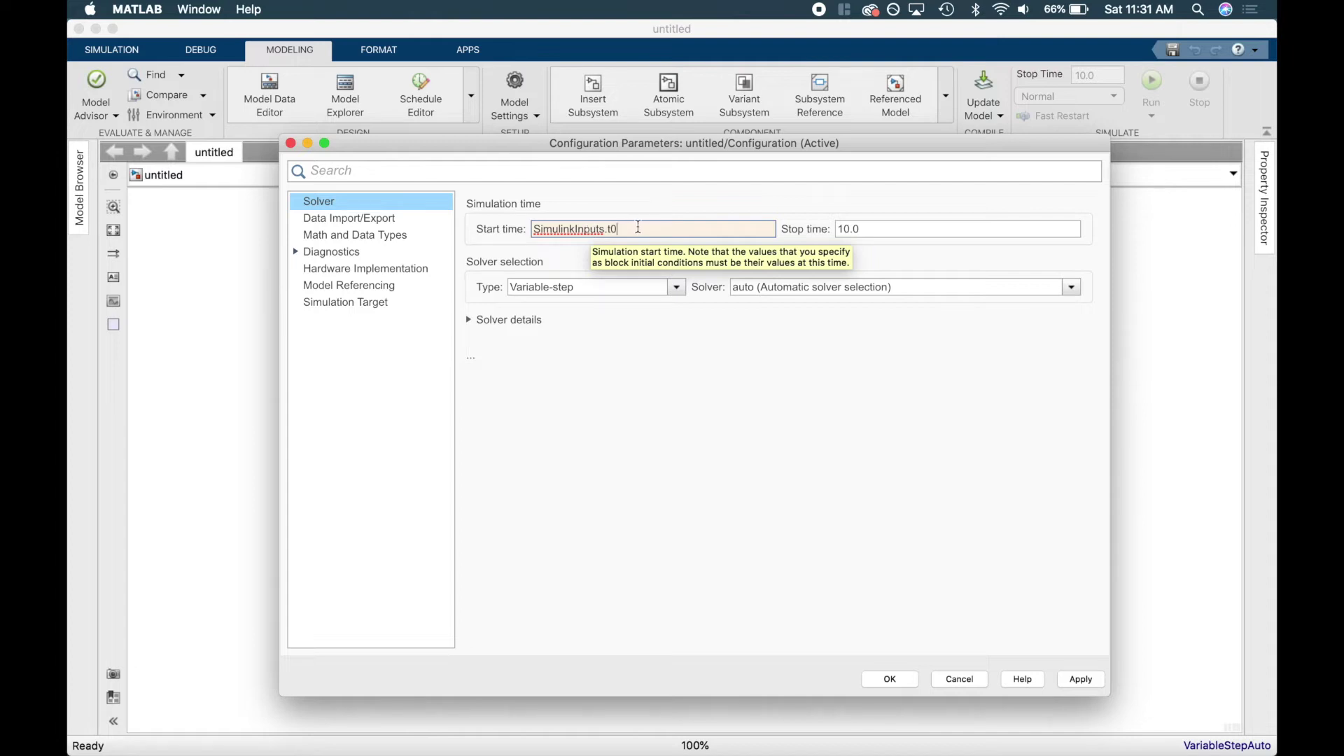
pyautogui.moveTo(619, 230); pyautogui.dragTo(528, 241)
pyautogui.click(523, 234)
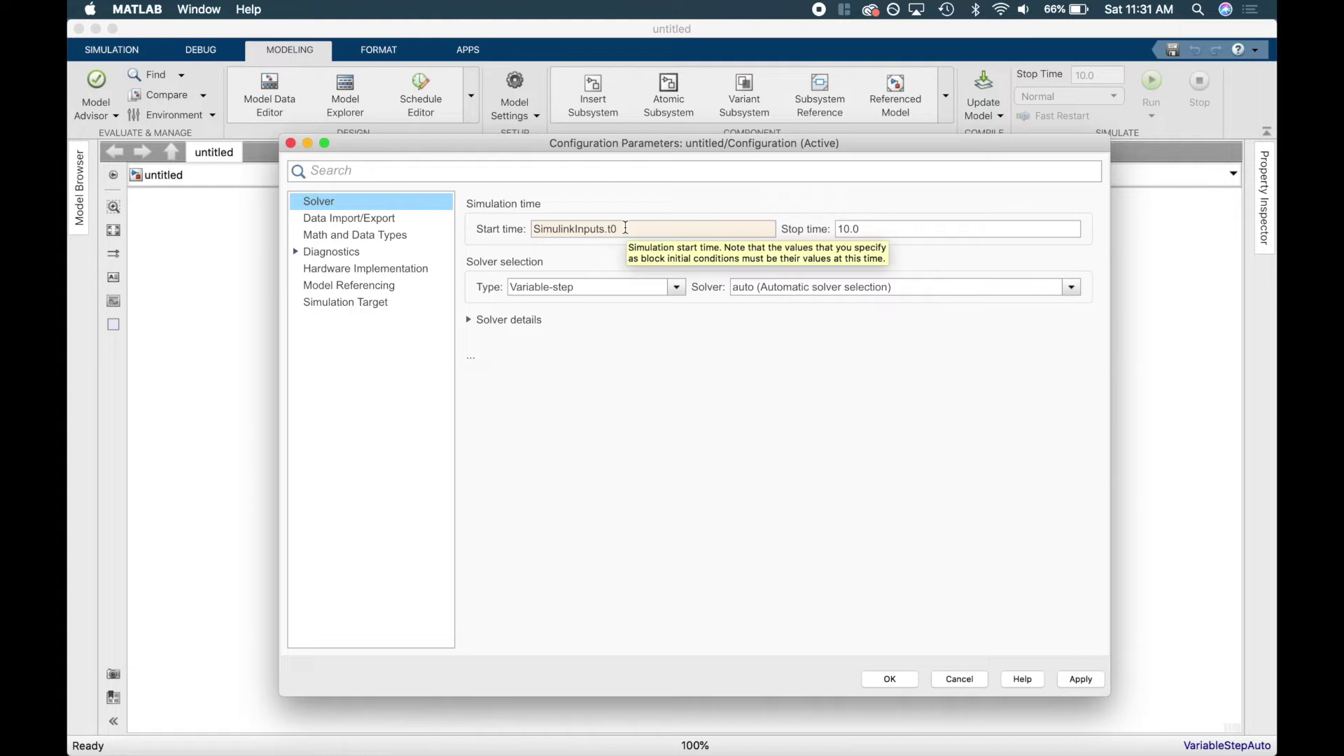
# Set the simulation stop time to SimulinkInputs.tfinal
pyautogui.click(898, 227)
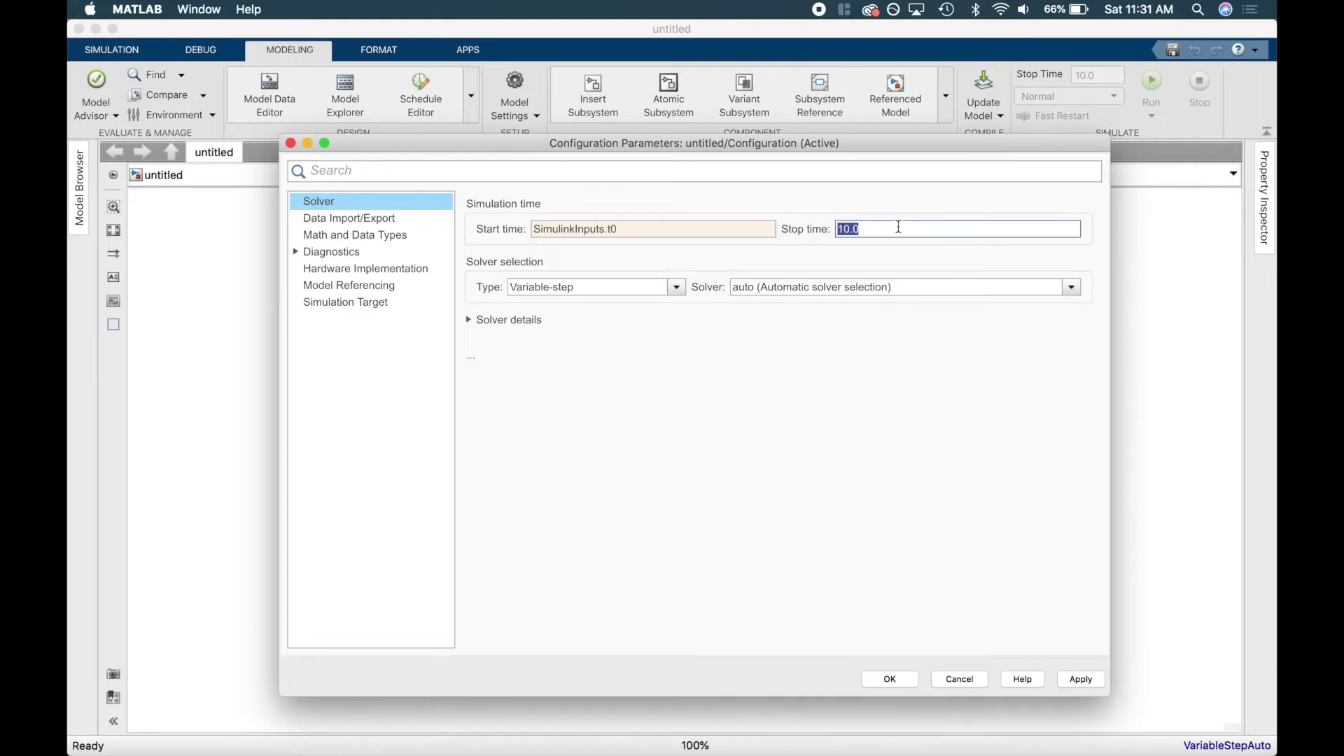
pyautogui.write('SimulinkInputs.tfinal')
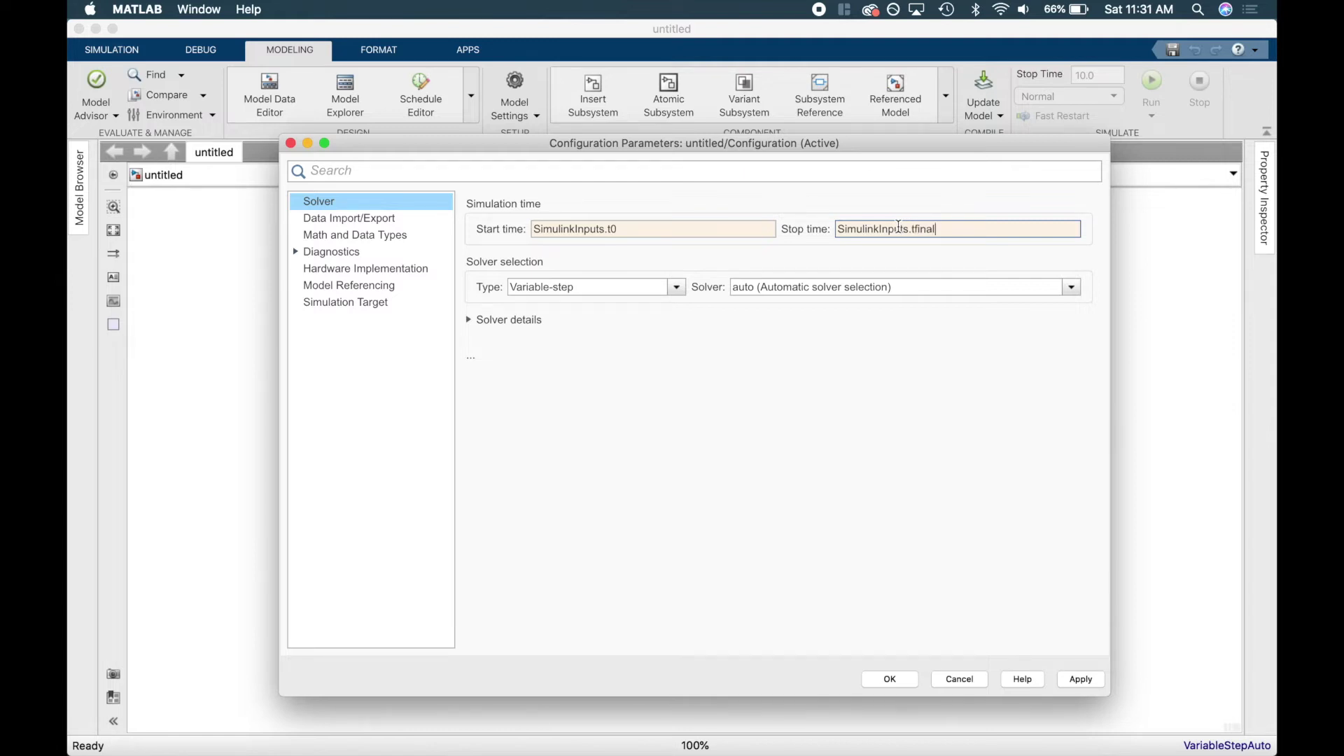
pyautogui.click(535, 231)
pyautogui.moveTo(534, 229); pyautogui.dragTo(625, 230)
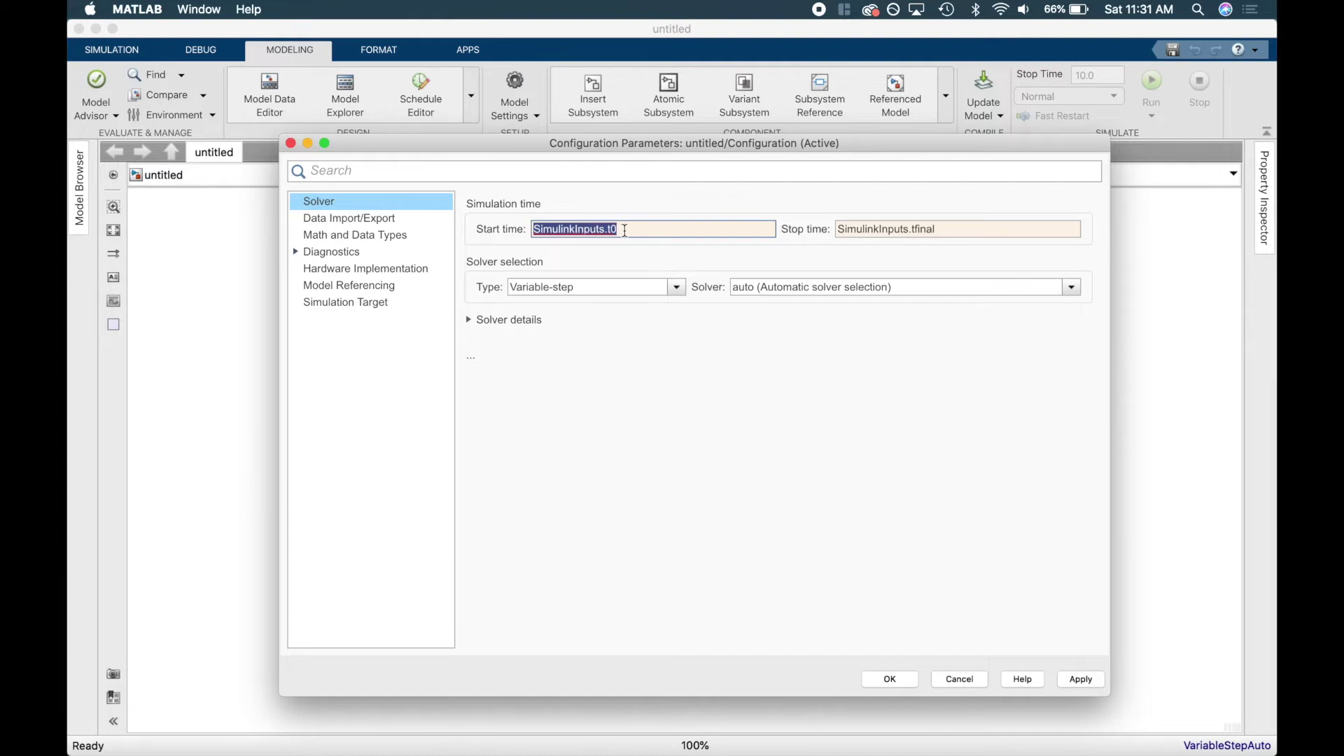
pyautogui.click(669, 258)
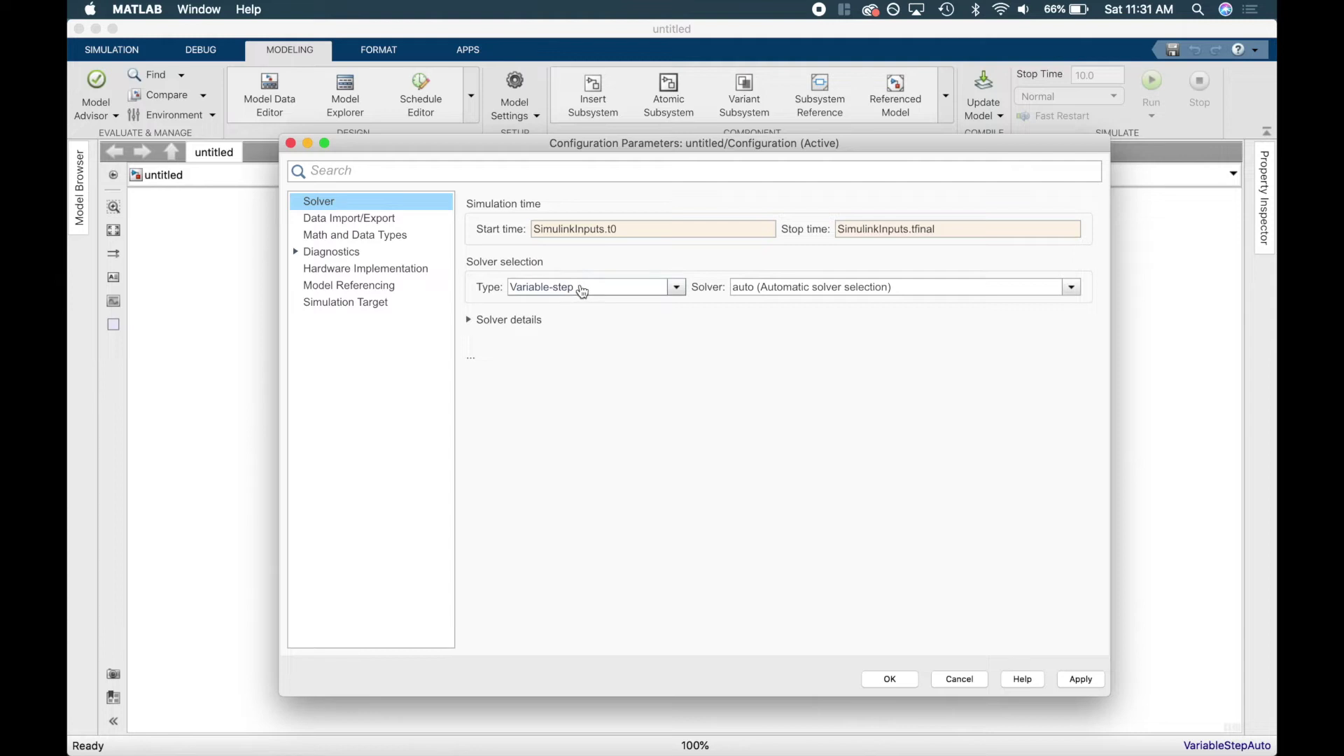
# Change the solver type to Fixed-step with a fixed-step size of 1, and apply the configuration parameters
pyautogui.click(677, 294)
pyautogui.click(615, 317)
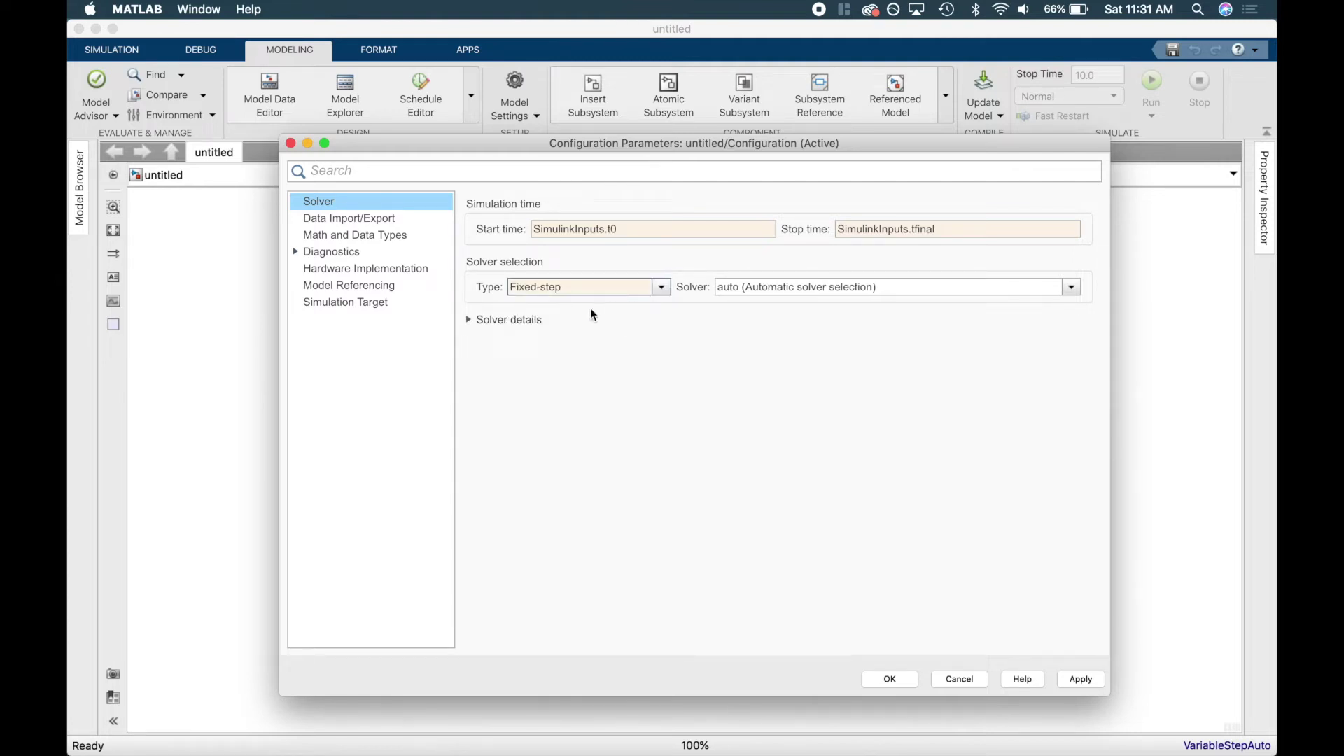
pyautogui.click(470, 320)
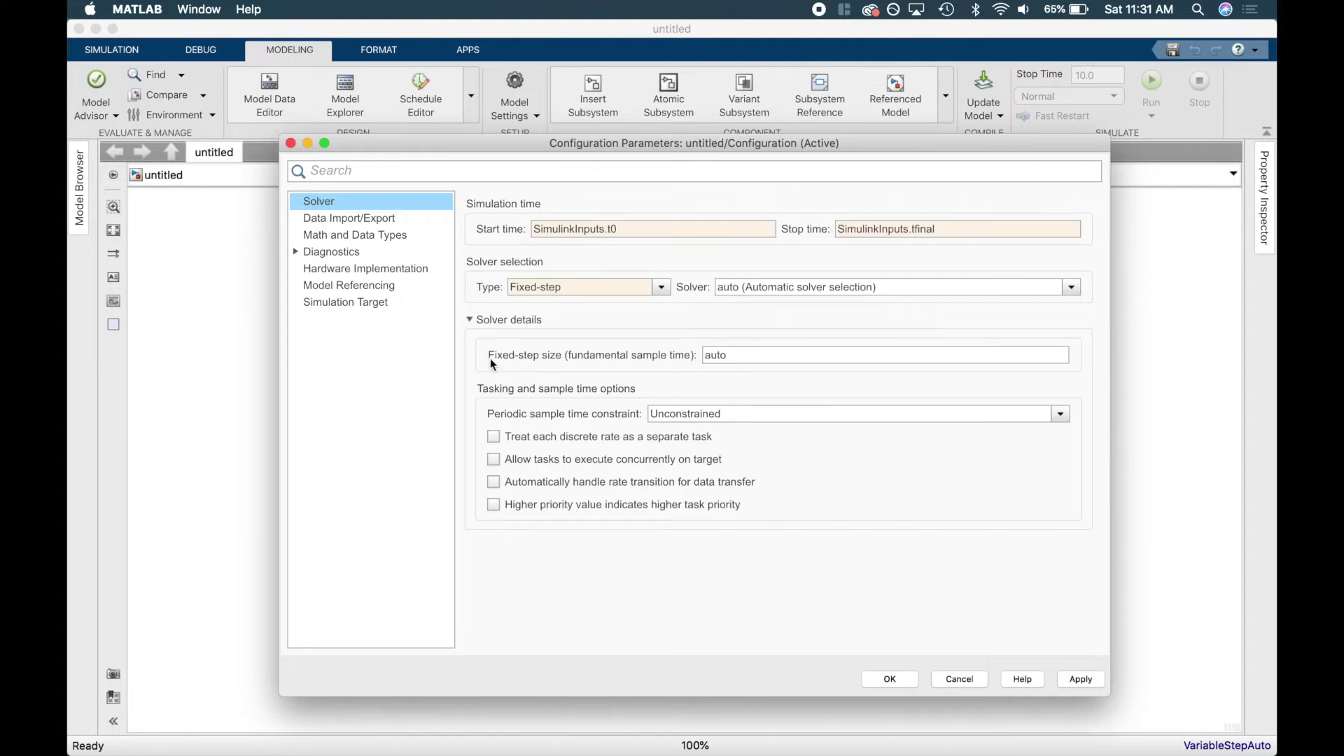
pyautogui.moveTo(737, 354); pyautogui.dragTo(702, 357)
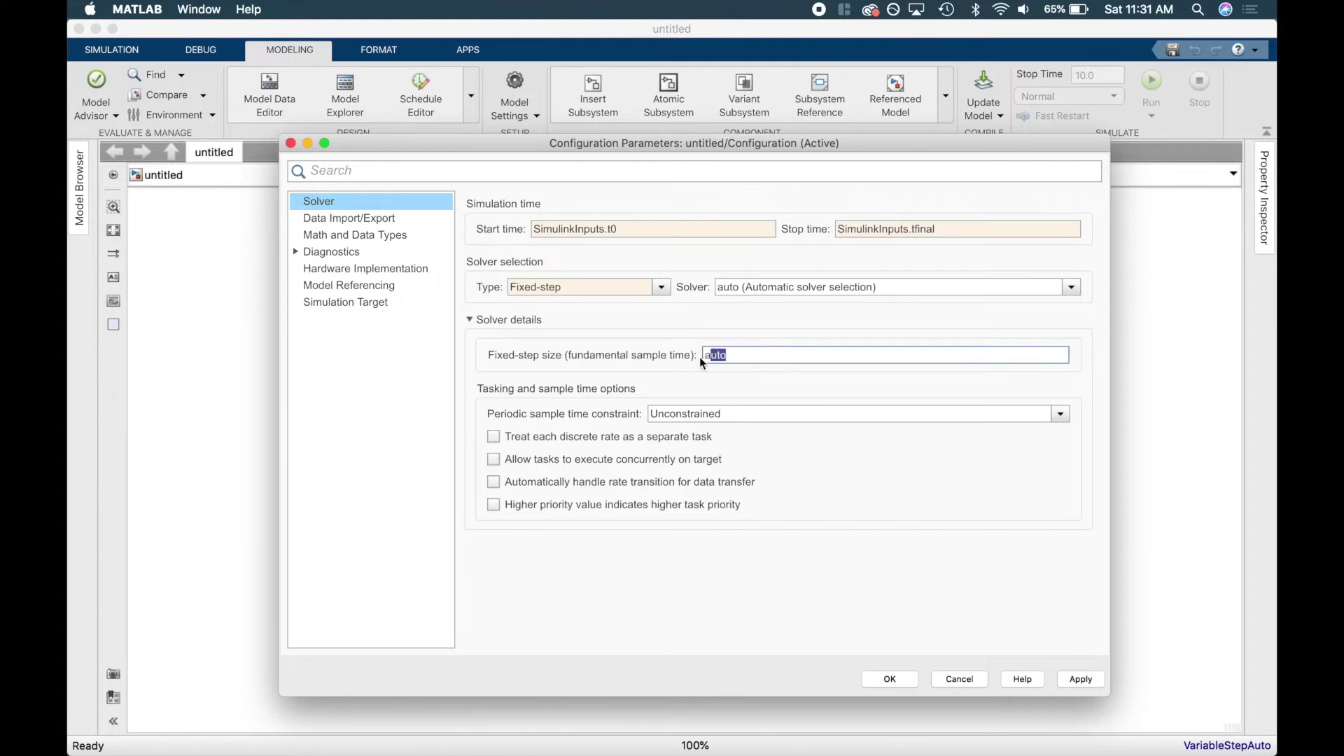
pyautogui.write('1')
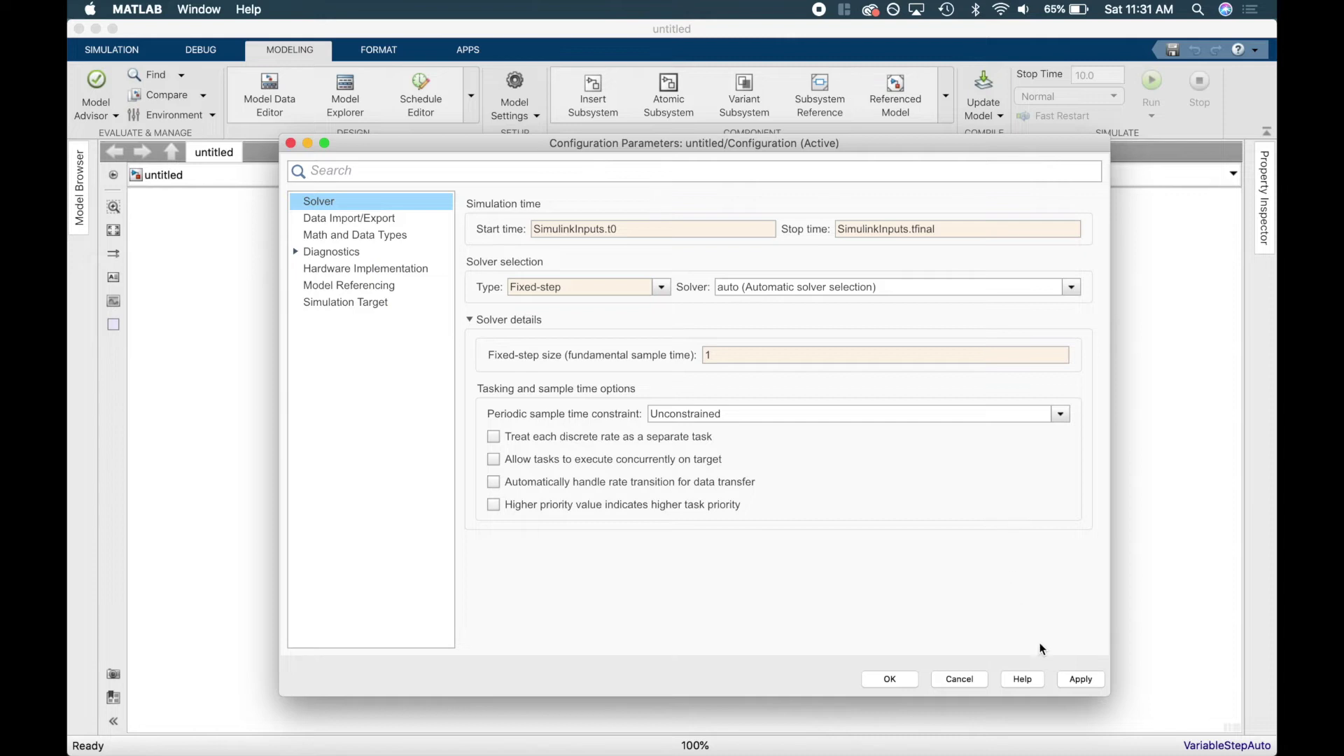
pyautogui.click(1072, 679)
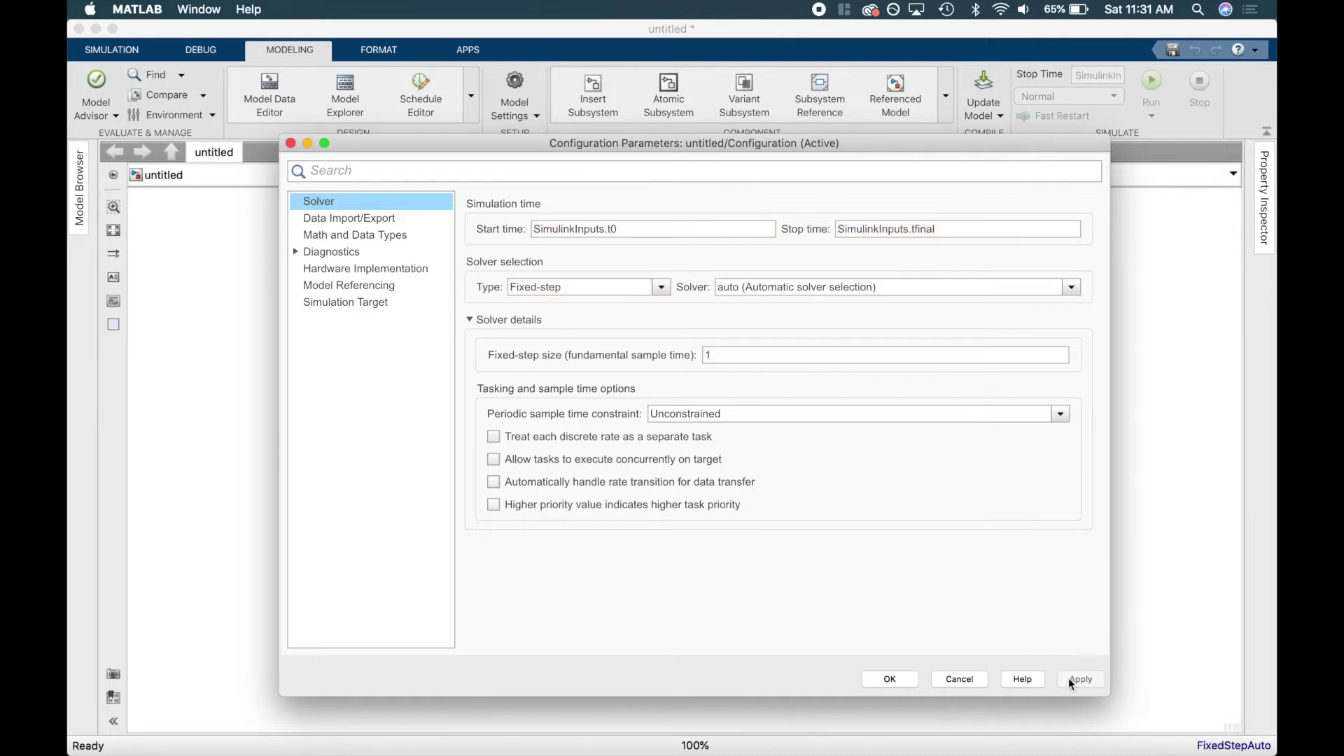
pyautogui.click(890, 680)
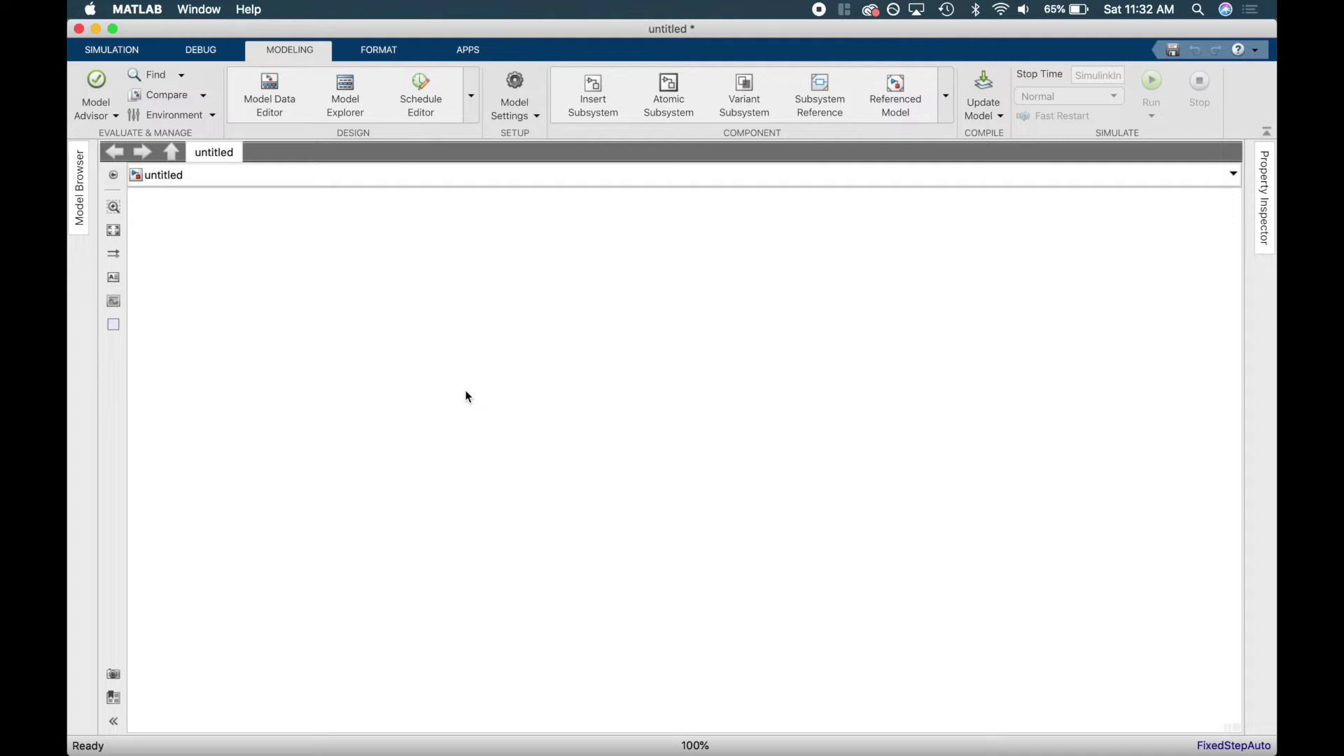
# Switch to the main MATLAB window and open Block_Library.slx from the current folder
pyautogui.hotkey('ctrl', 'Up')
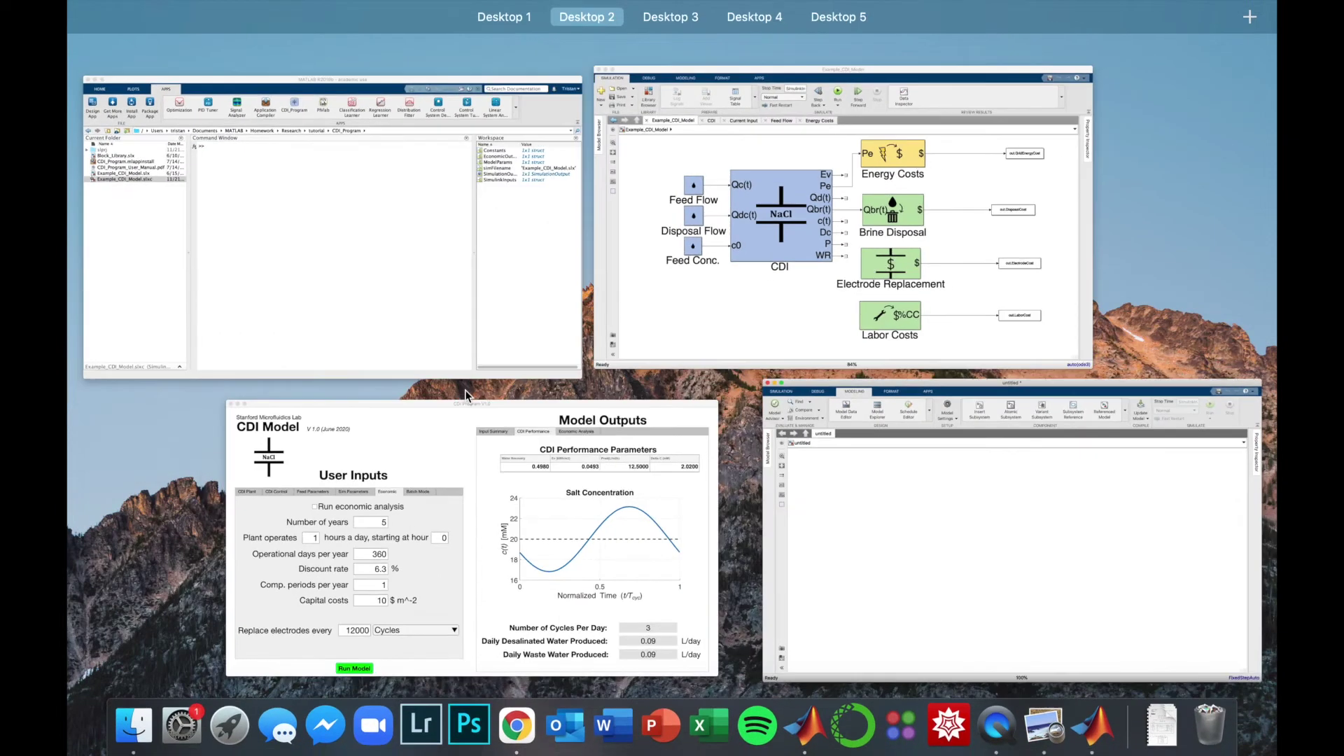
pyautogui.click(395, 242)
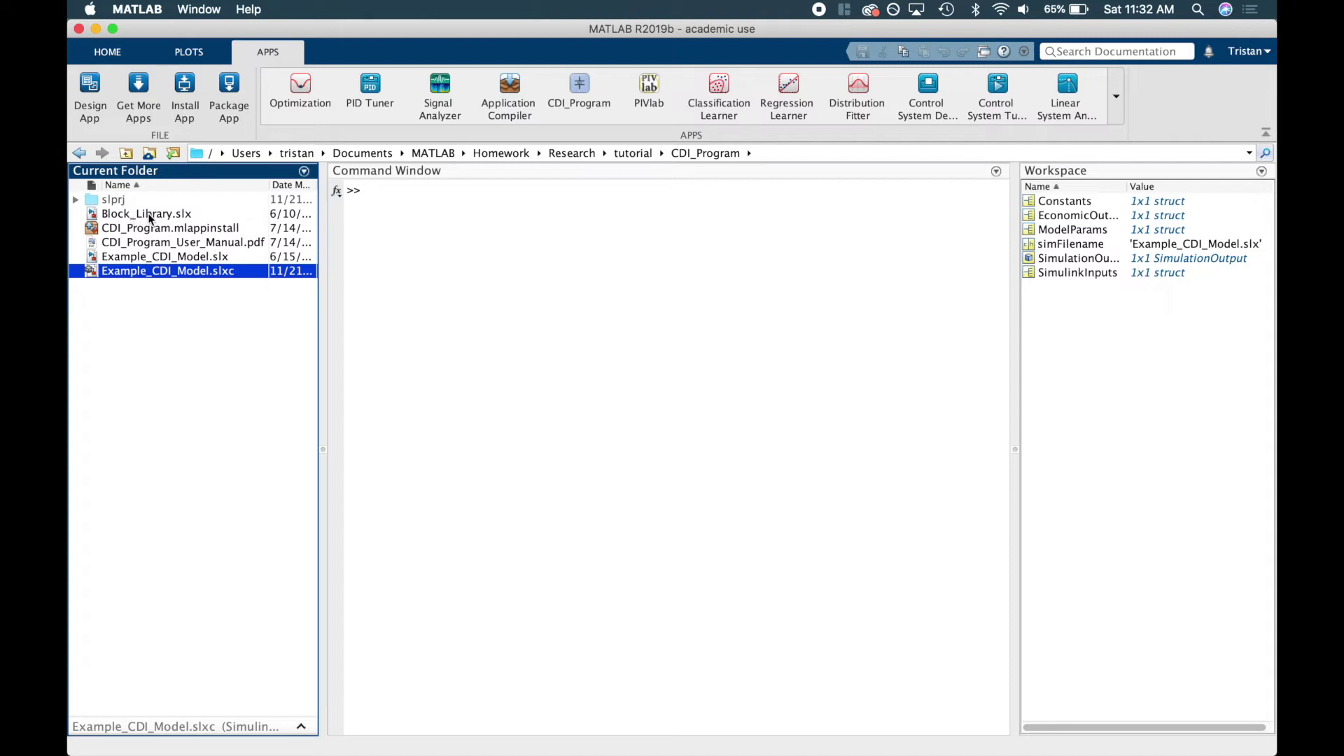
pyautogui.click(203, 214)
pyautogui.doubleClick(204, 213)
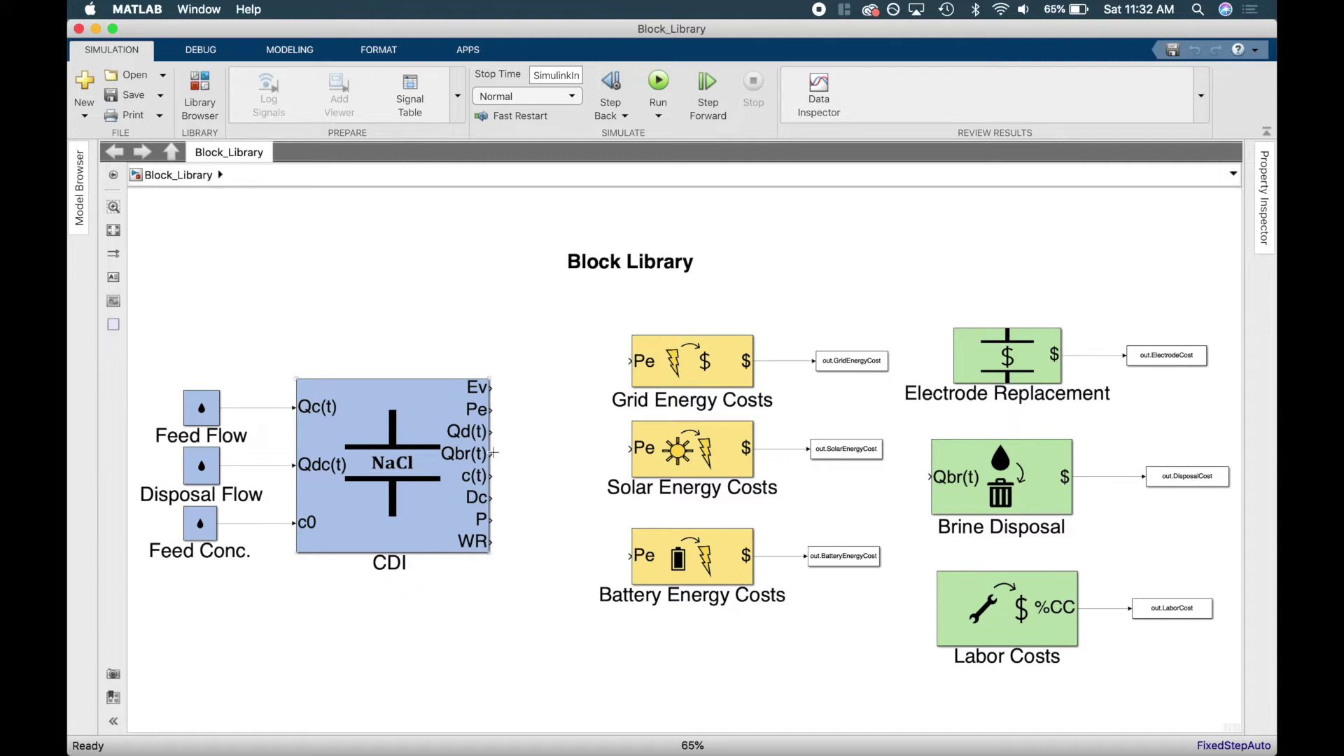
# Copy the CDI block with its Feed Flow, Disposal Flow and Feed Conc. blocks from Block_Library into the untitled model
pyautogui.moveTo(537, 595); pyautogui.dragTo(149, 339)
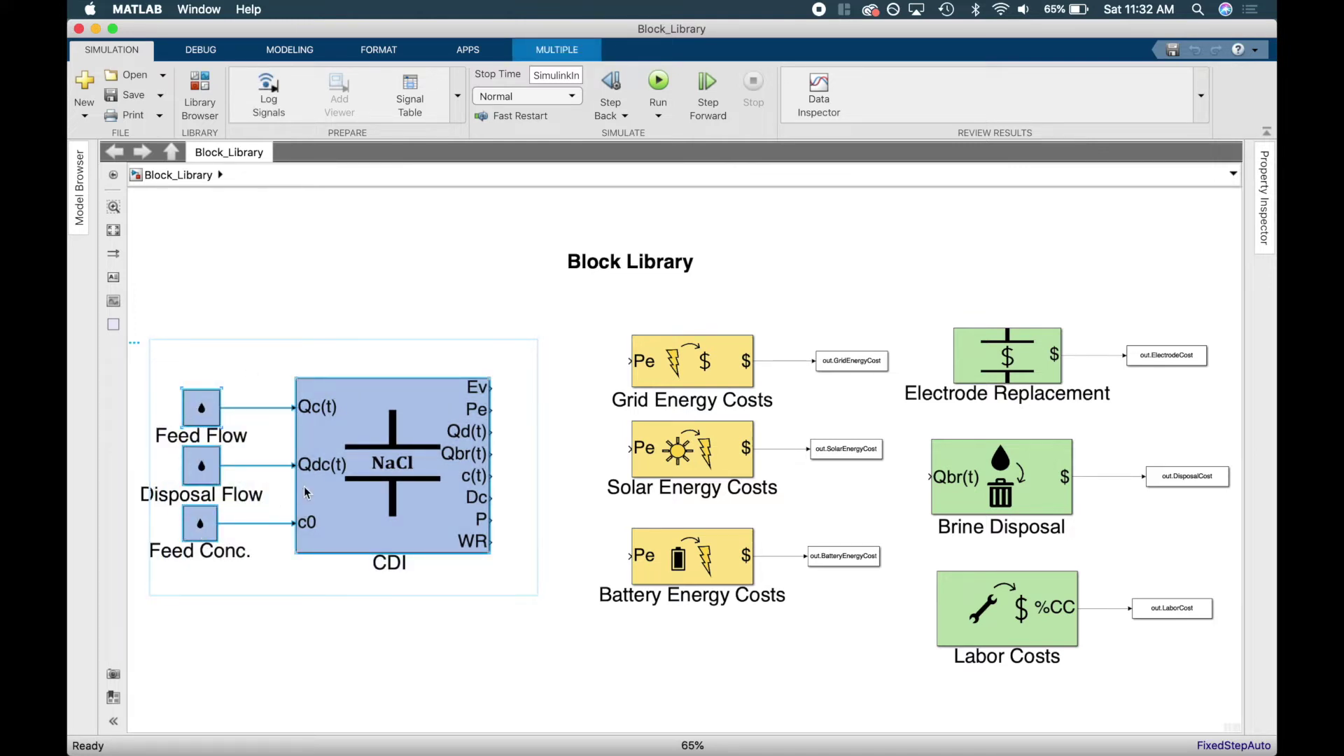
pyautogui.rightClick(359, 448)
pyautogui.click(406, 478)
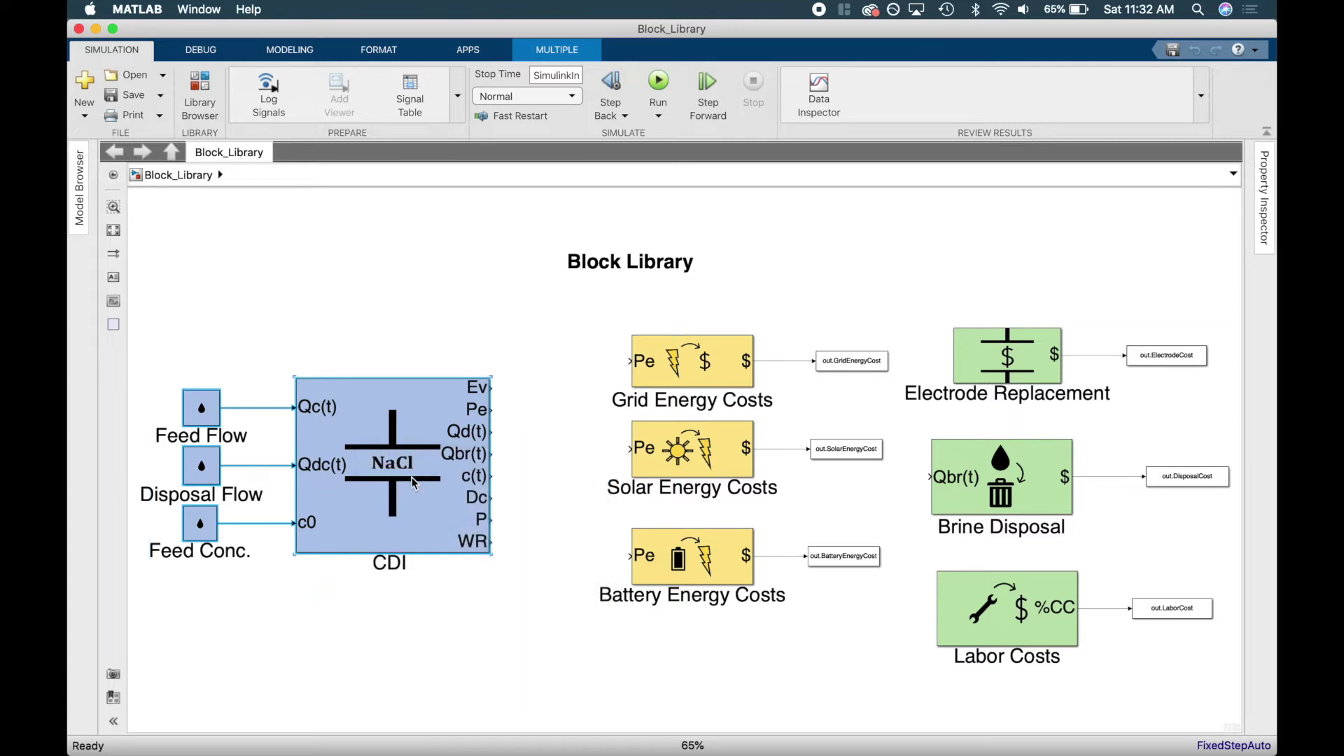
pyautogui.hotkey('ctrl', 'Up')
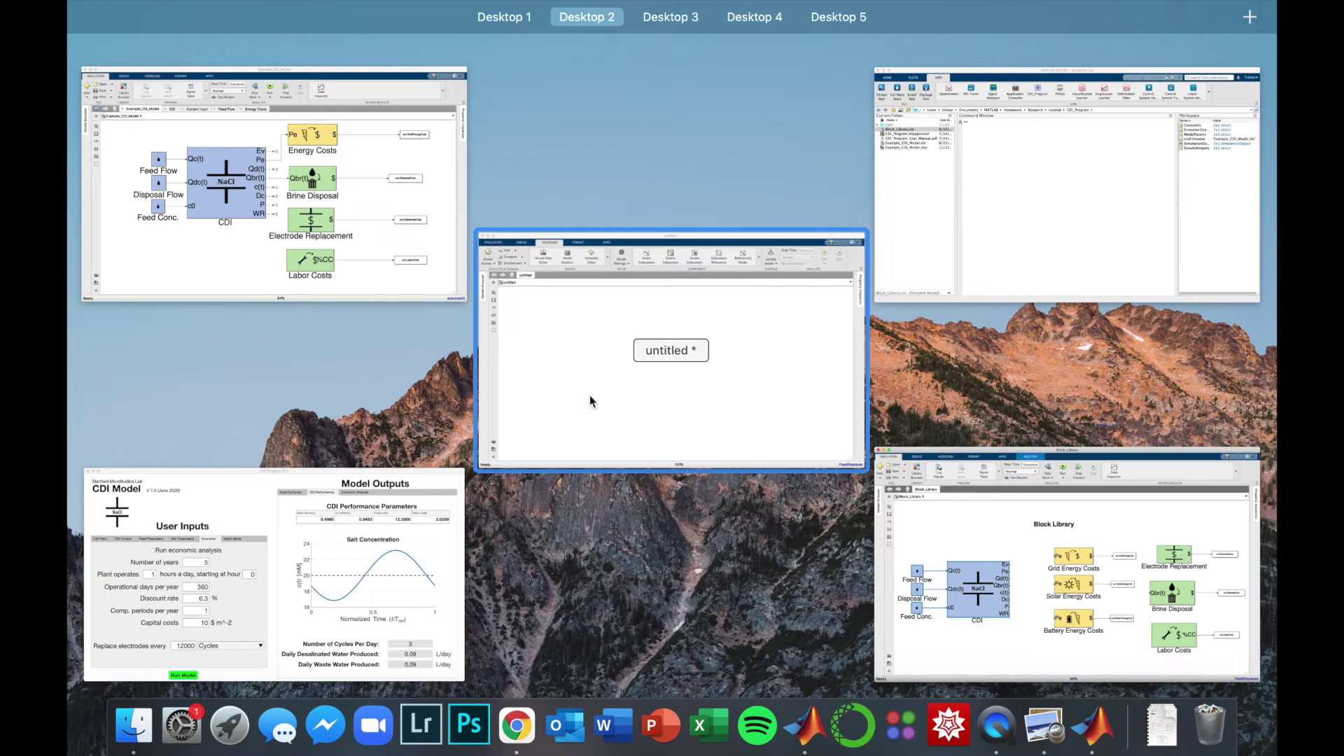
pyautogui.click(616, 382)
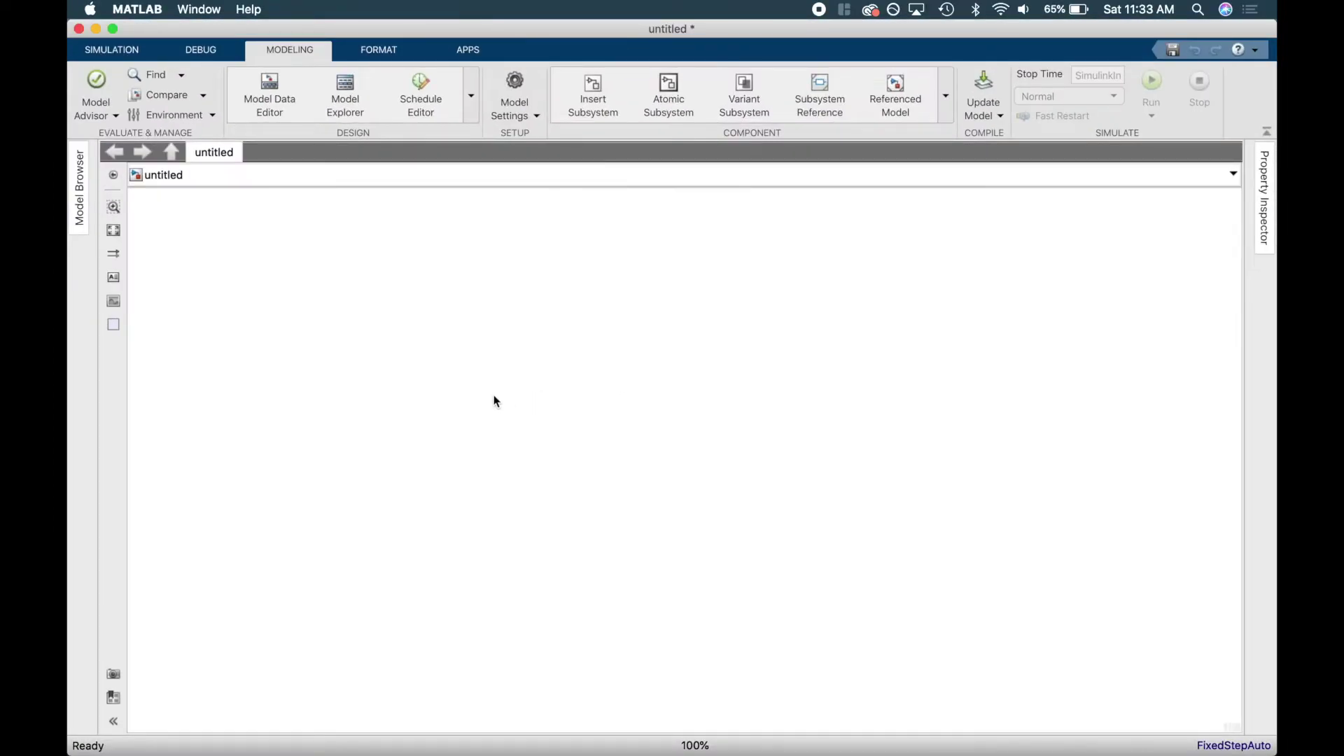
pyautogui.rightClick(452, 402)
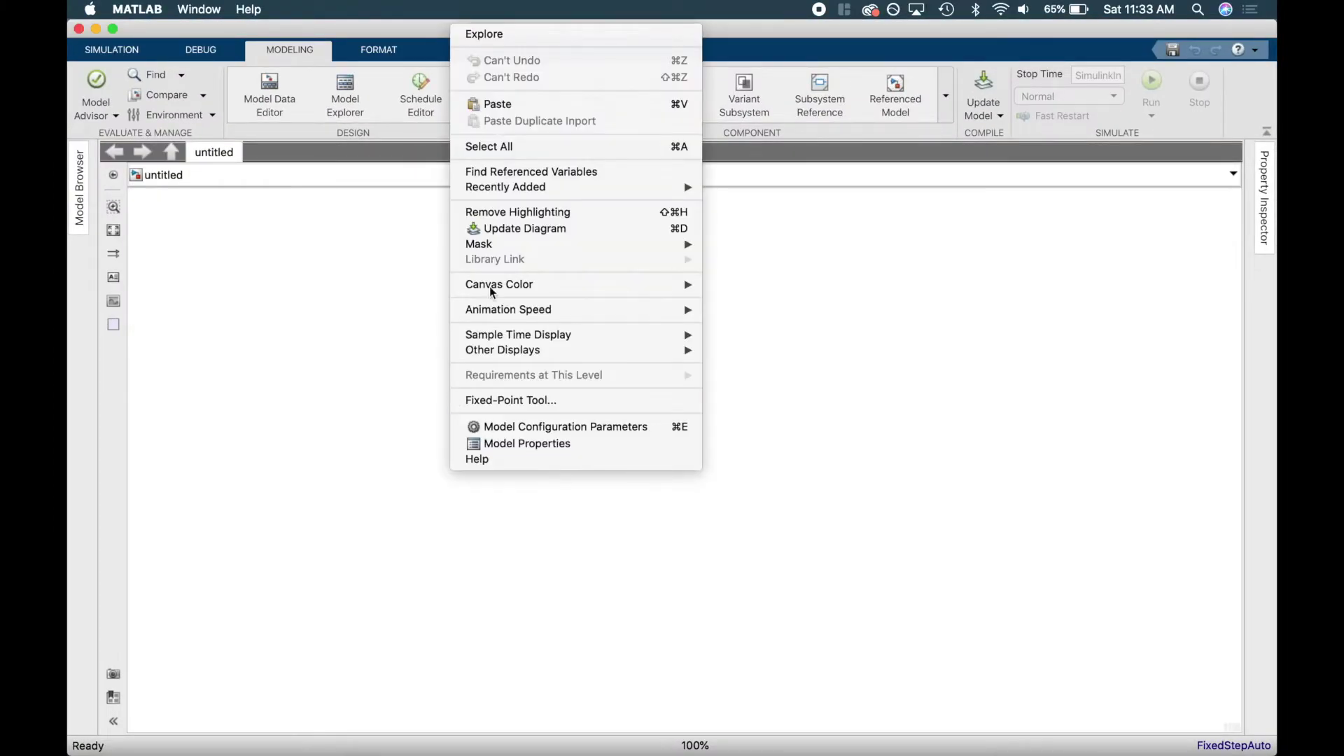
pyautogui.click(539, 104)
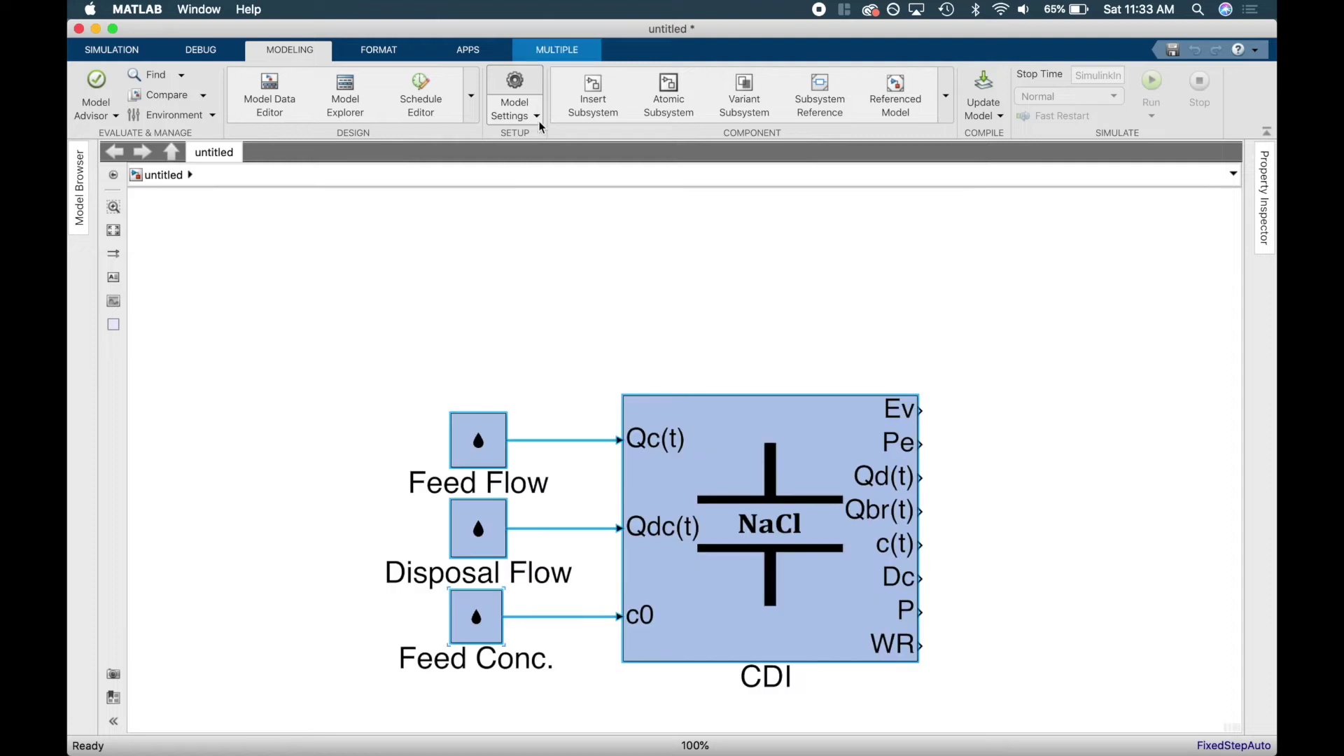
# Reposition the pasted CDI block group so that free canvas space remains beside its output ports
pyautogui.moveTo(760, 580); pyautogui.dragTo(655, 523)
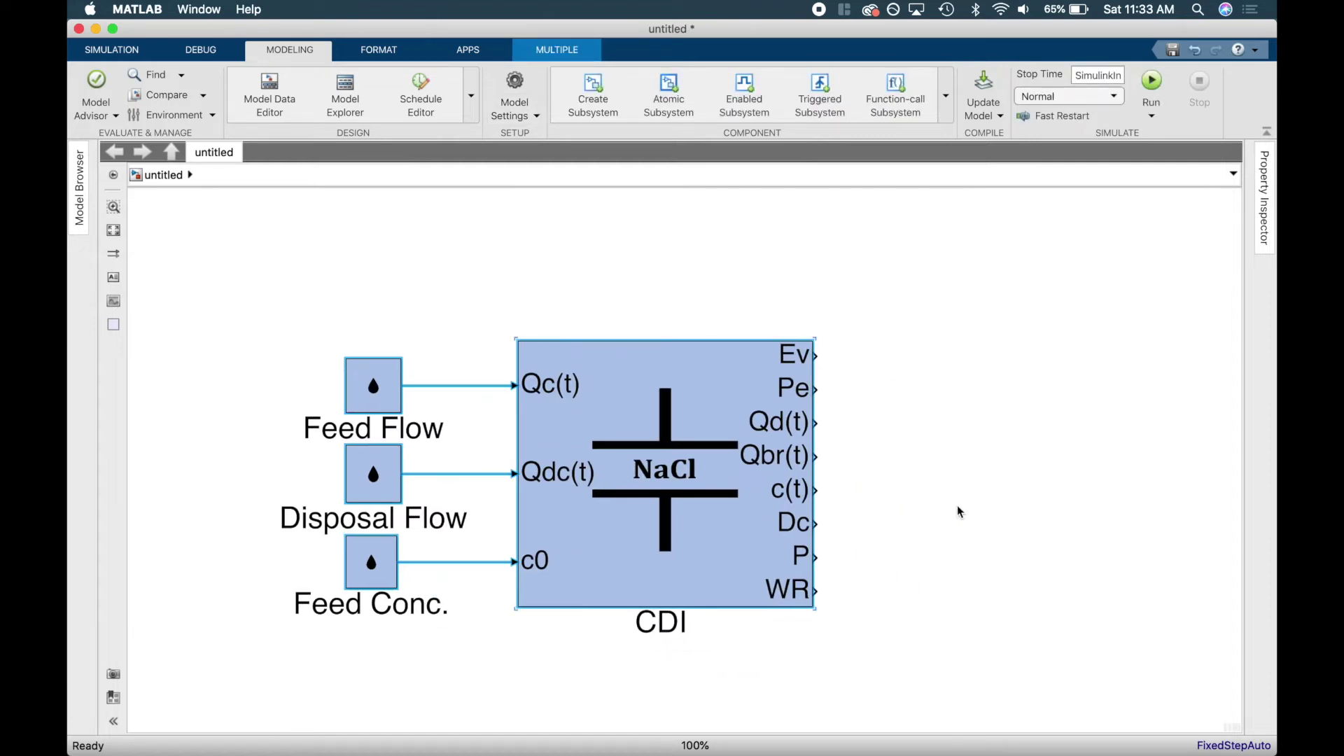
pyautogui.scroll(-3, 984, 522)
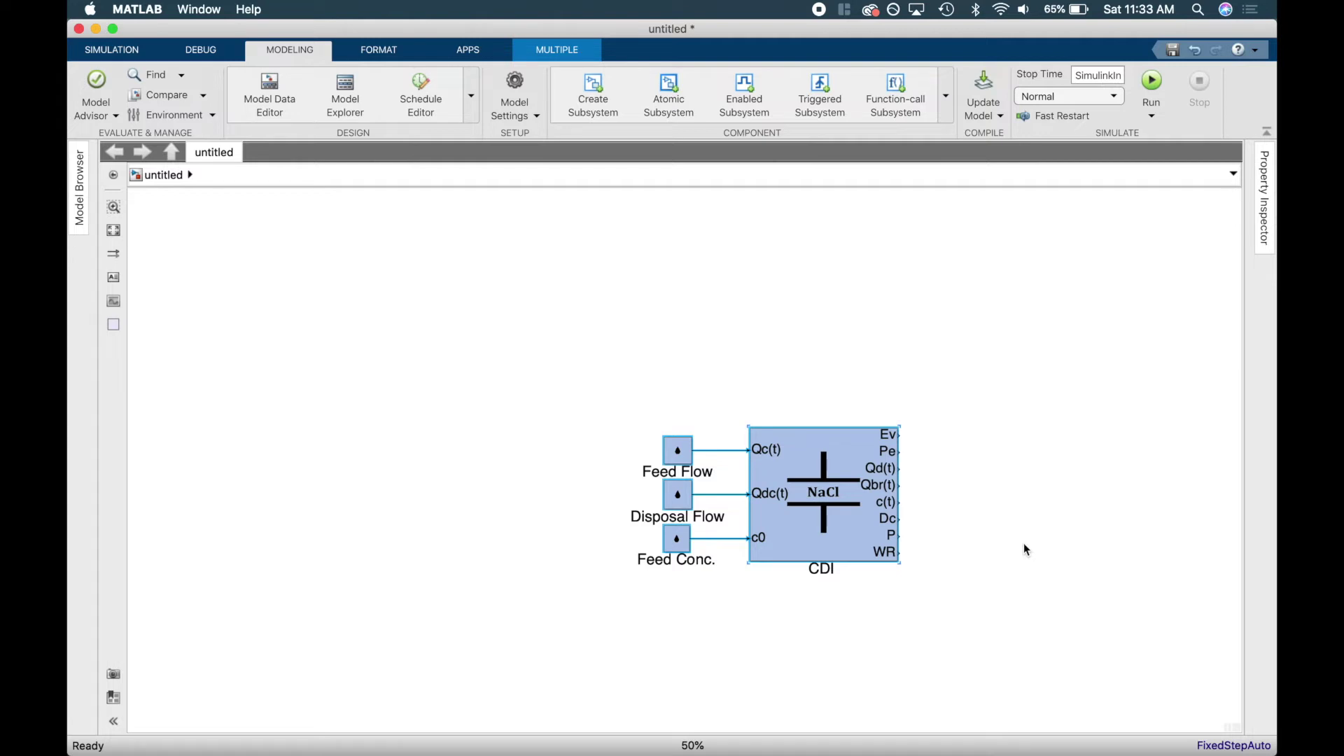
pyautogui.moveTo(850, 507); pyautogui.dragTo(588, 464)
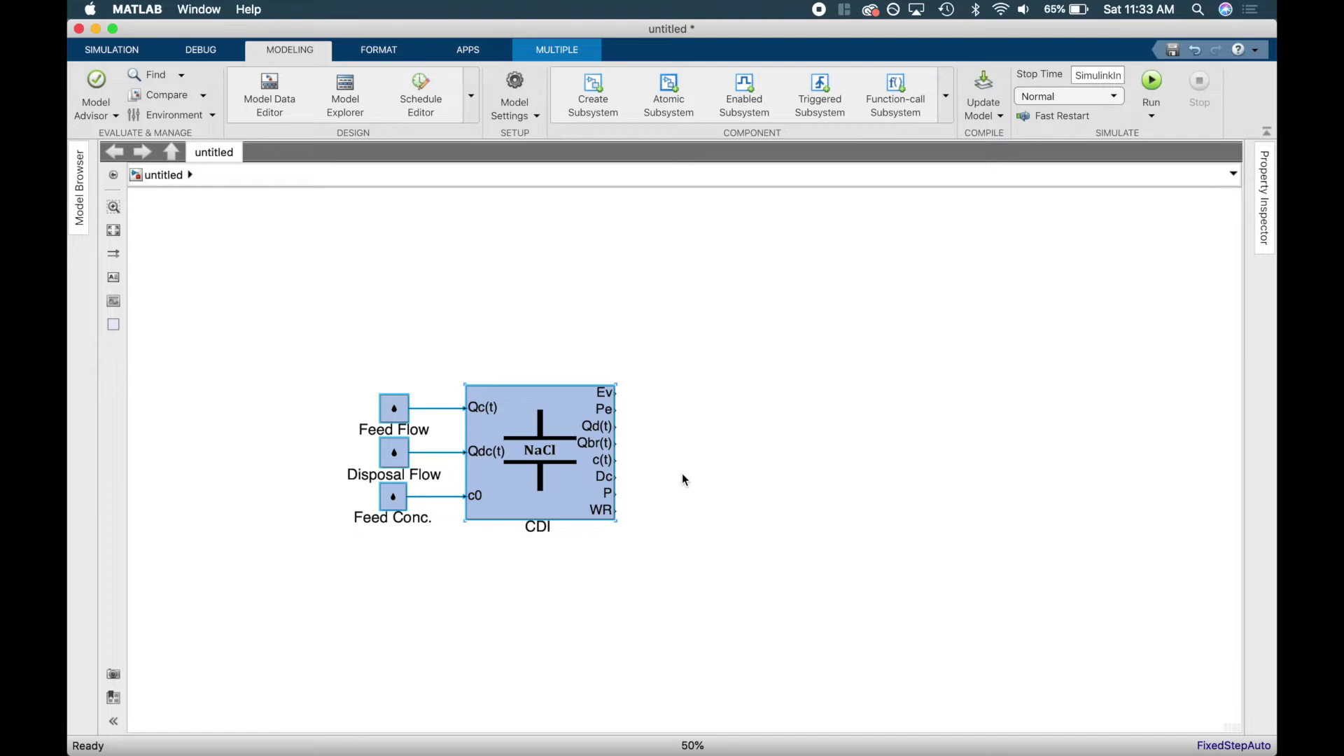
# Copy the Grid Energy Costs block with its out.GridEnergyCost To Workspace block from Block_Library into the untitled model
pyautogui.hotkey('ctrl', 'Up')
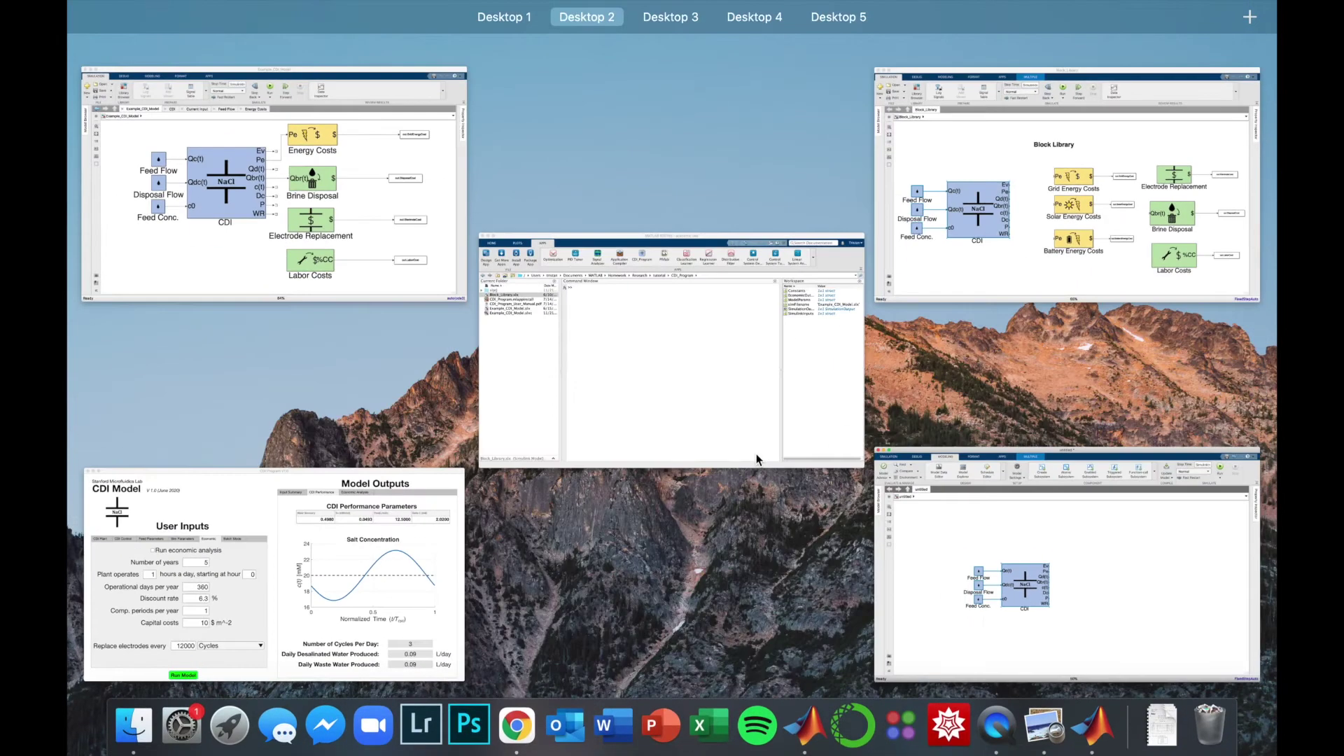
pyautogui.click(364, 260)
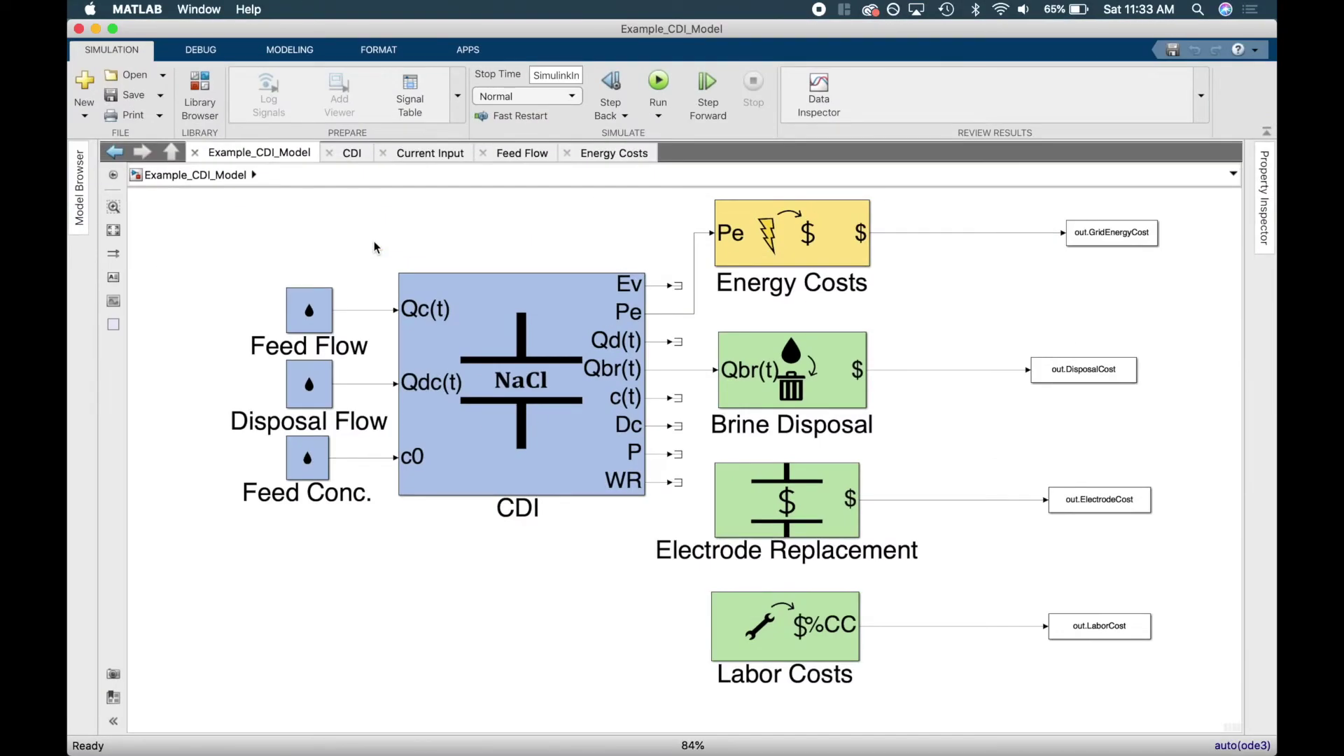
pyautogui.hotkey('ctrl', 'Up')
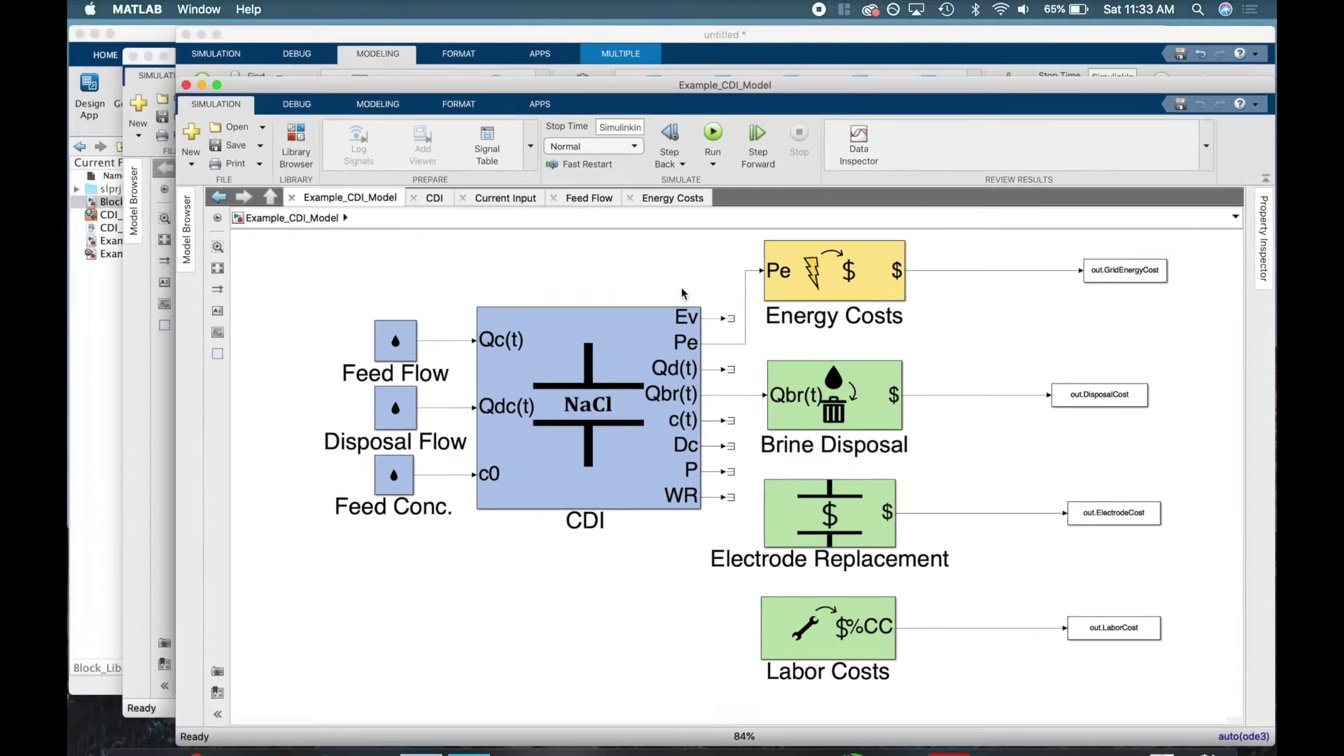
pyautogui.click(675, 336)
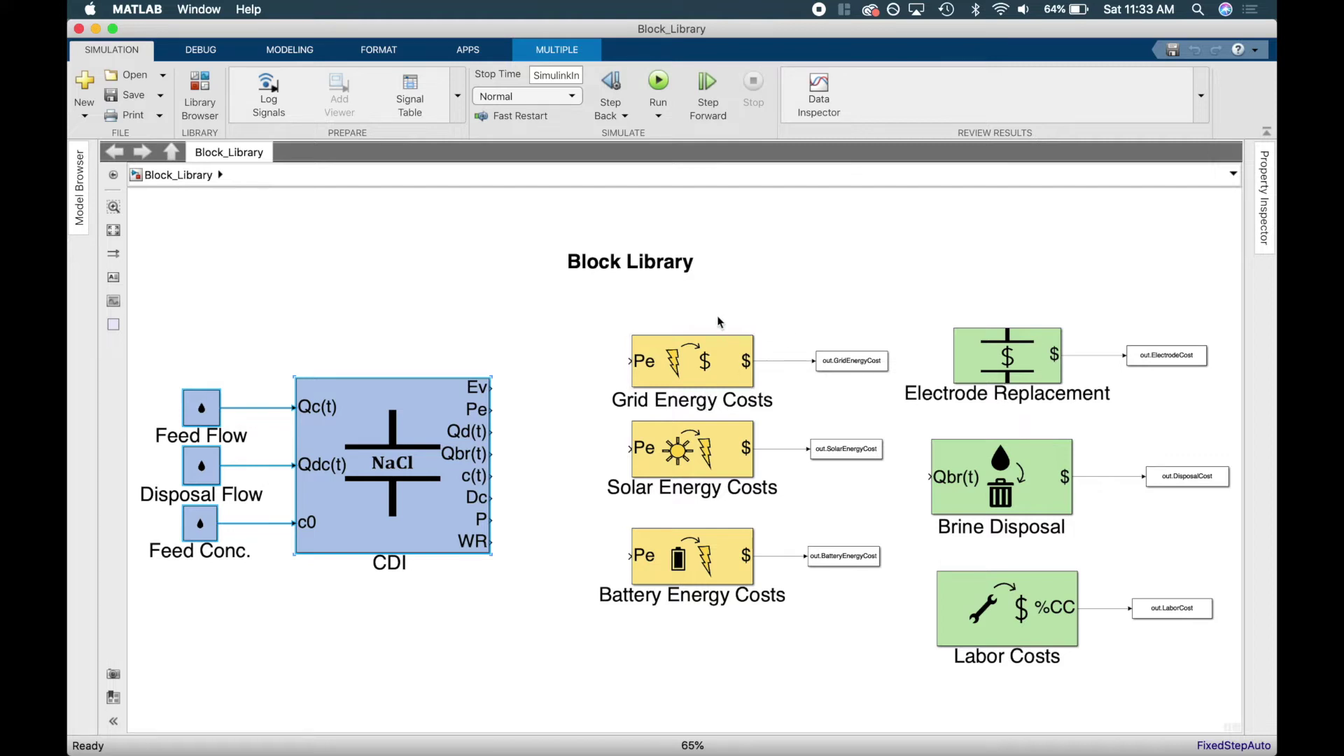
pyautogui.moveTo(592, 309); pyautogui.dragTo(845, 396)
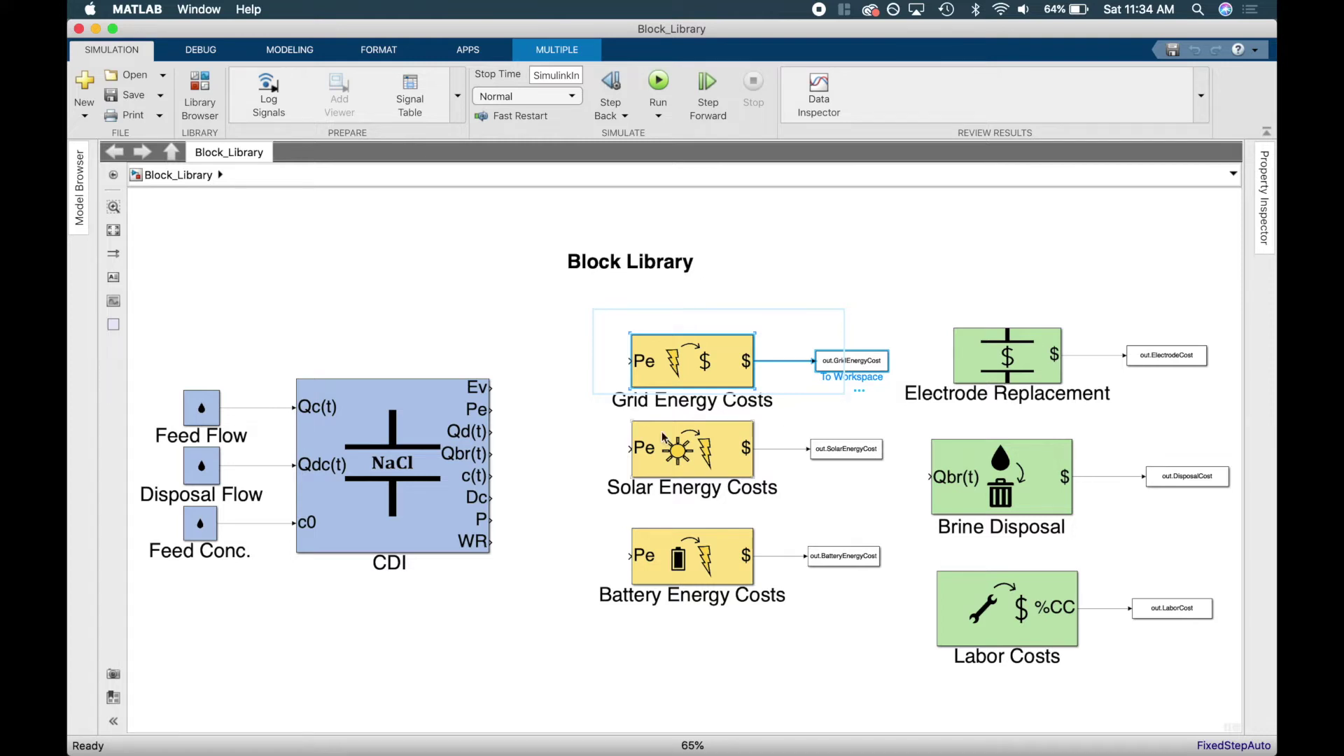
pyautogui.hotkey('ctrl', 'Up')
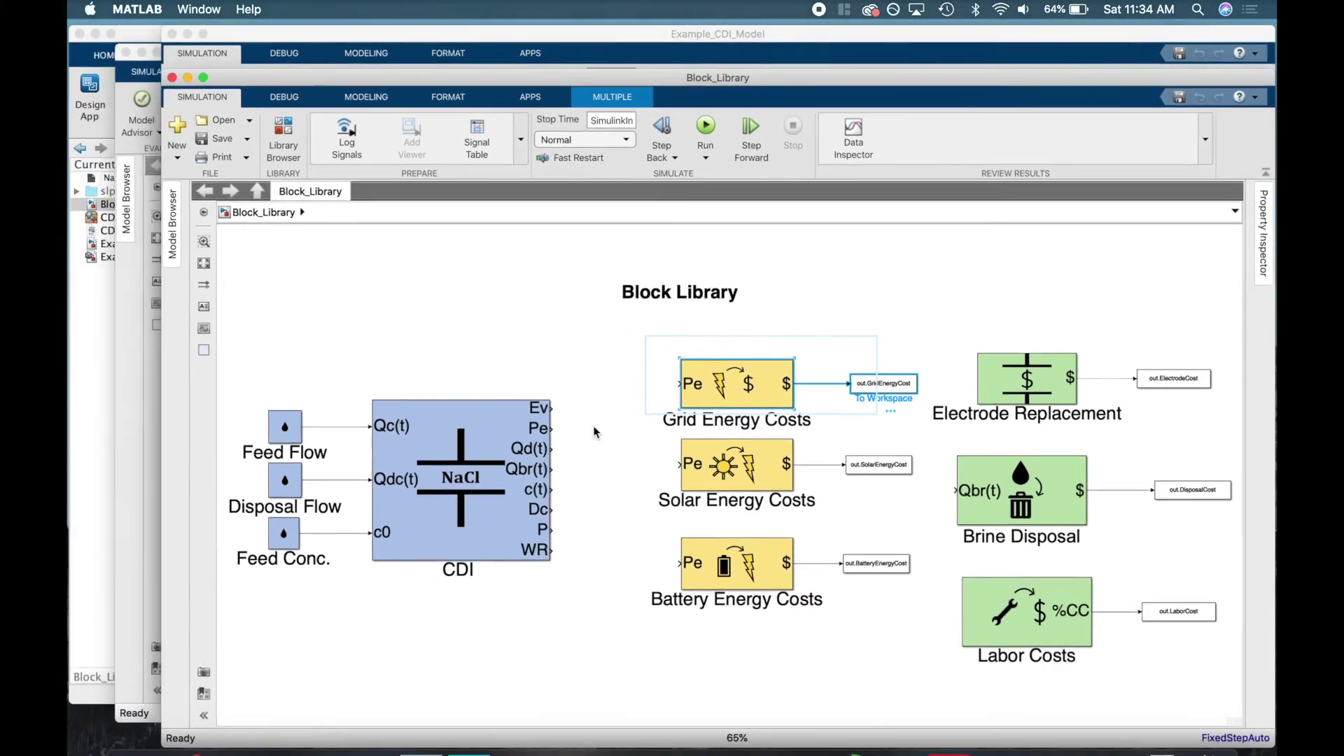
pyautogui.click(594, 425)
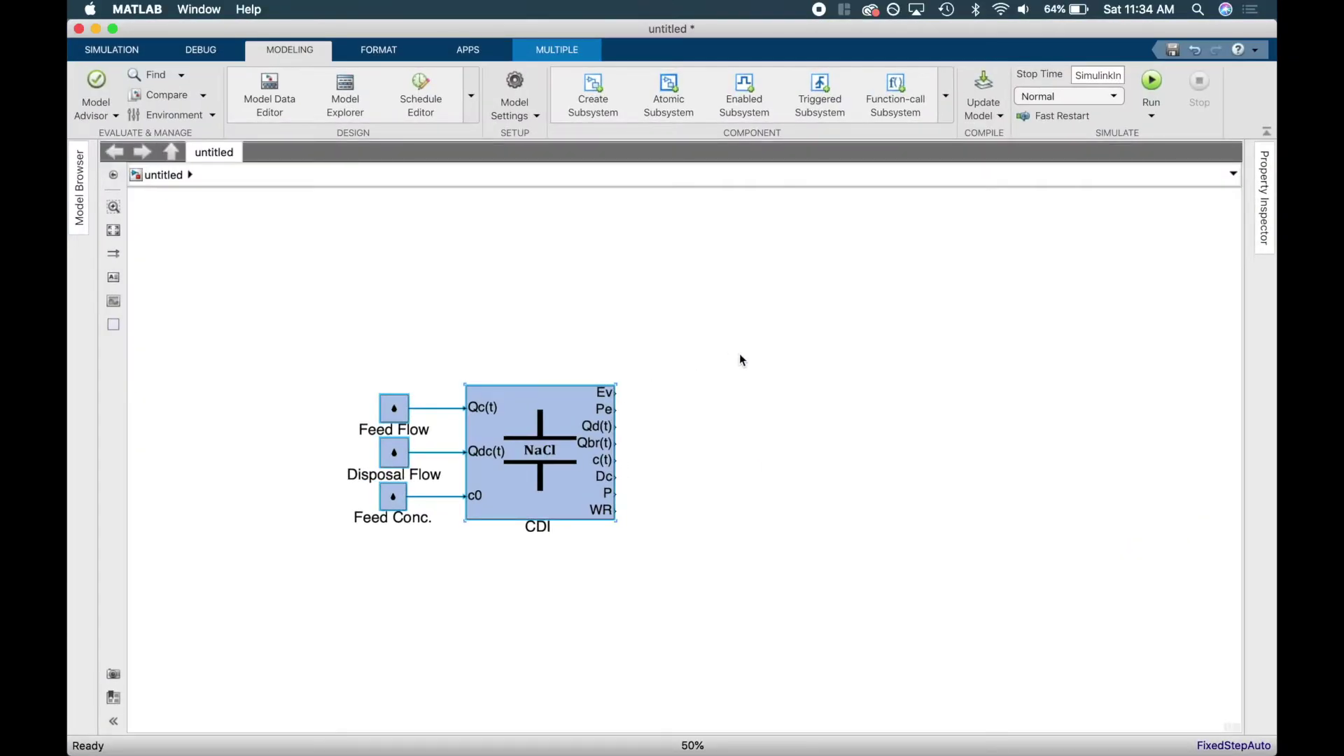
pyautogui.press('super+v')
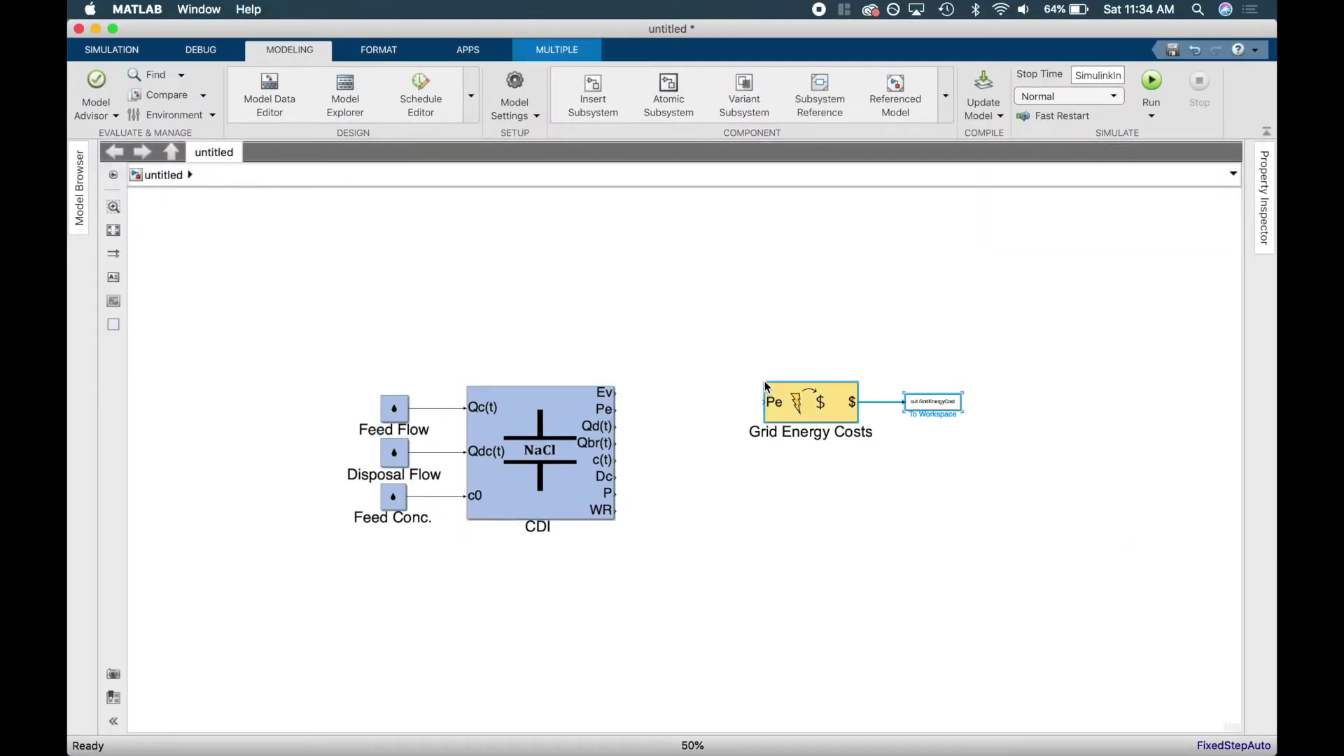
# Align the Grid Energy Costs block with the CDI block's Pe output and connect that output to its Pe input
pyautogui.moveTo(799, 413); pyautogui.dragTo(773, 421)
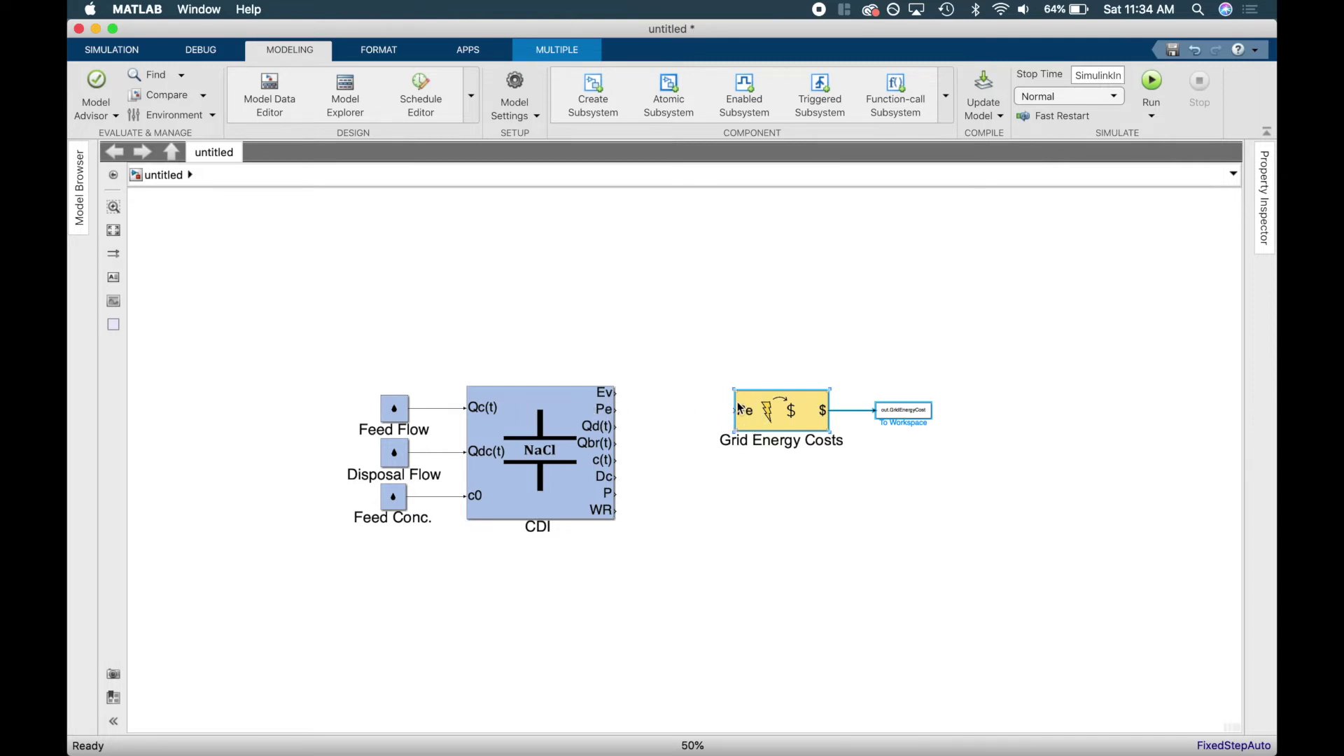
pyautogui.moveTo(768, 422); pyautogui.dragTo(755, 421)
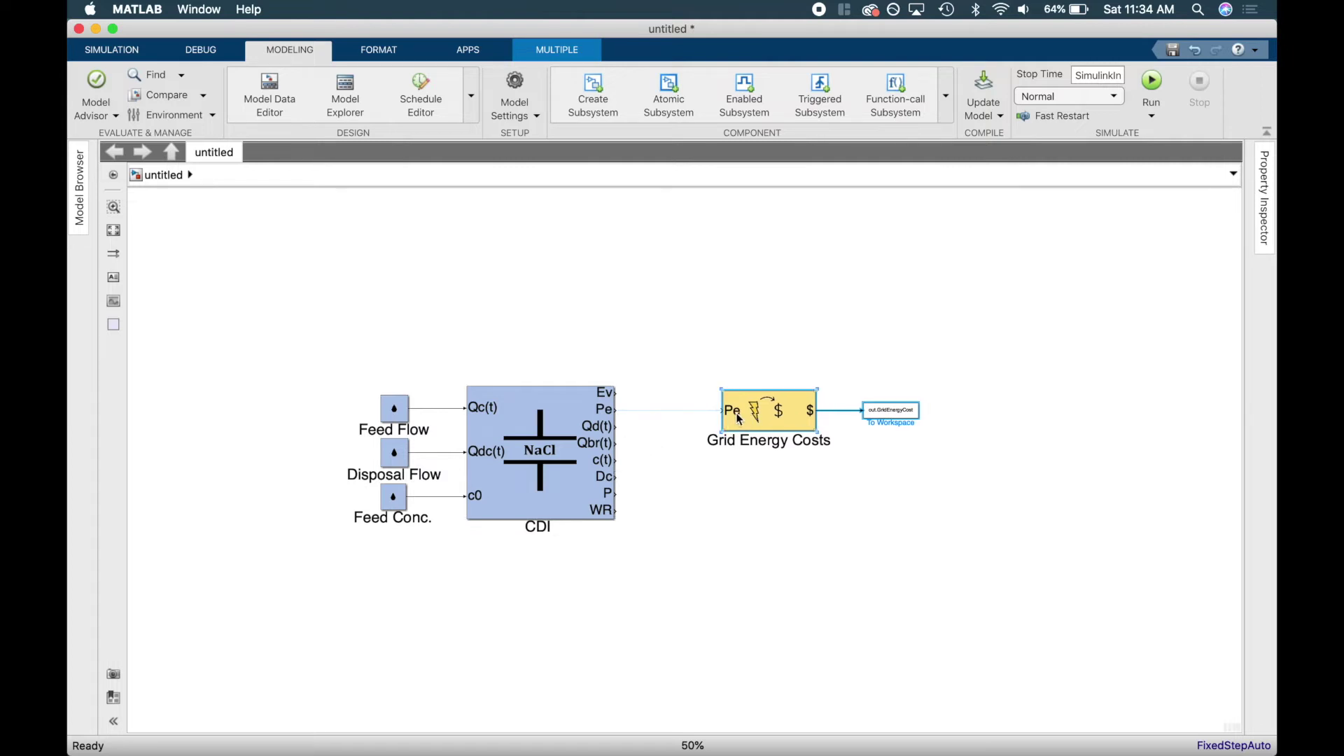
pyautogui.moveTo(739, 418); pyautogui.dragTo(739, 423)
pyautogui.click(627, 411)
pyautogui.moveTo(627, 412); pyautogui.dragTo(779, 421)
# Move the Grid Energy Costs block closer to the CDI block and straighten the line to its To Workspace block
pyautogui.moveTo(872, 413); pyautogui.dragTo(867, 409)
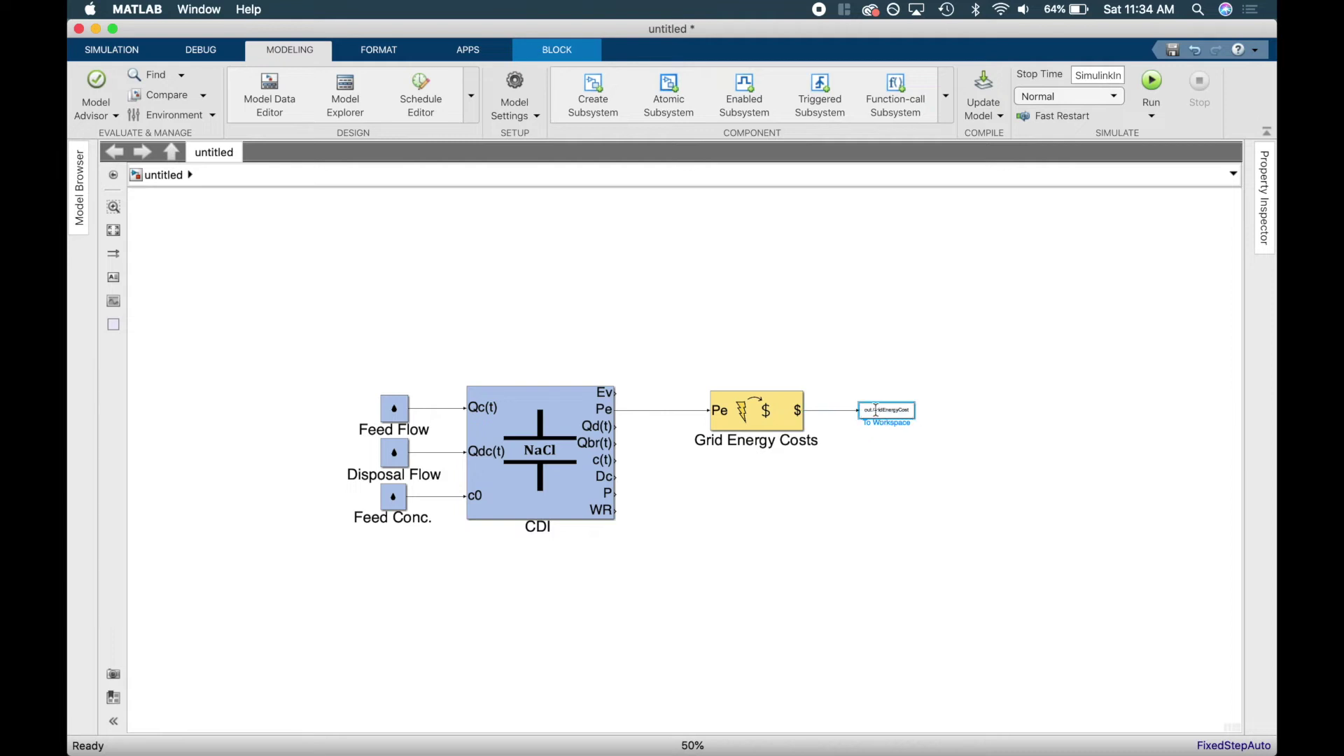
pyautogui.click(901, 457)
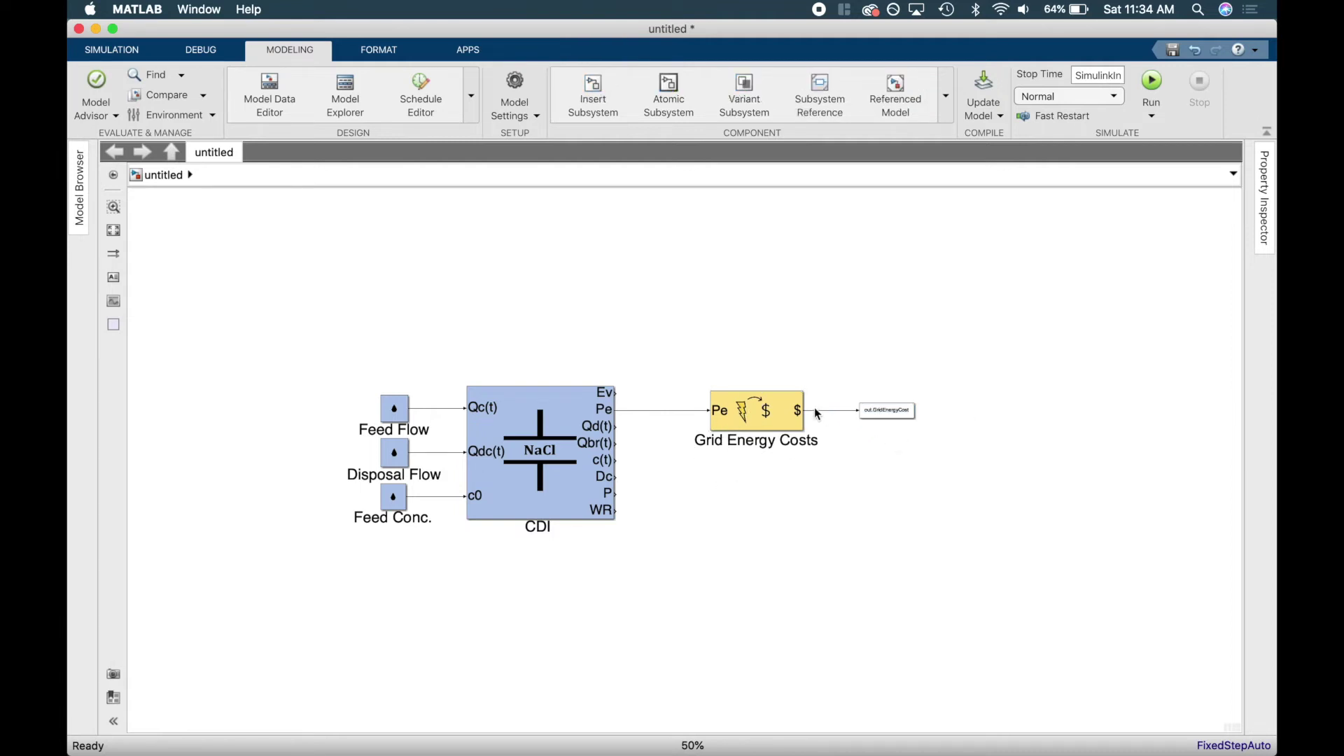
pyautogui.click(887, 414)
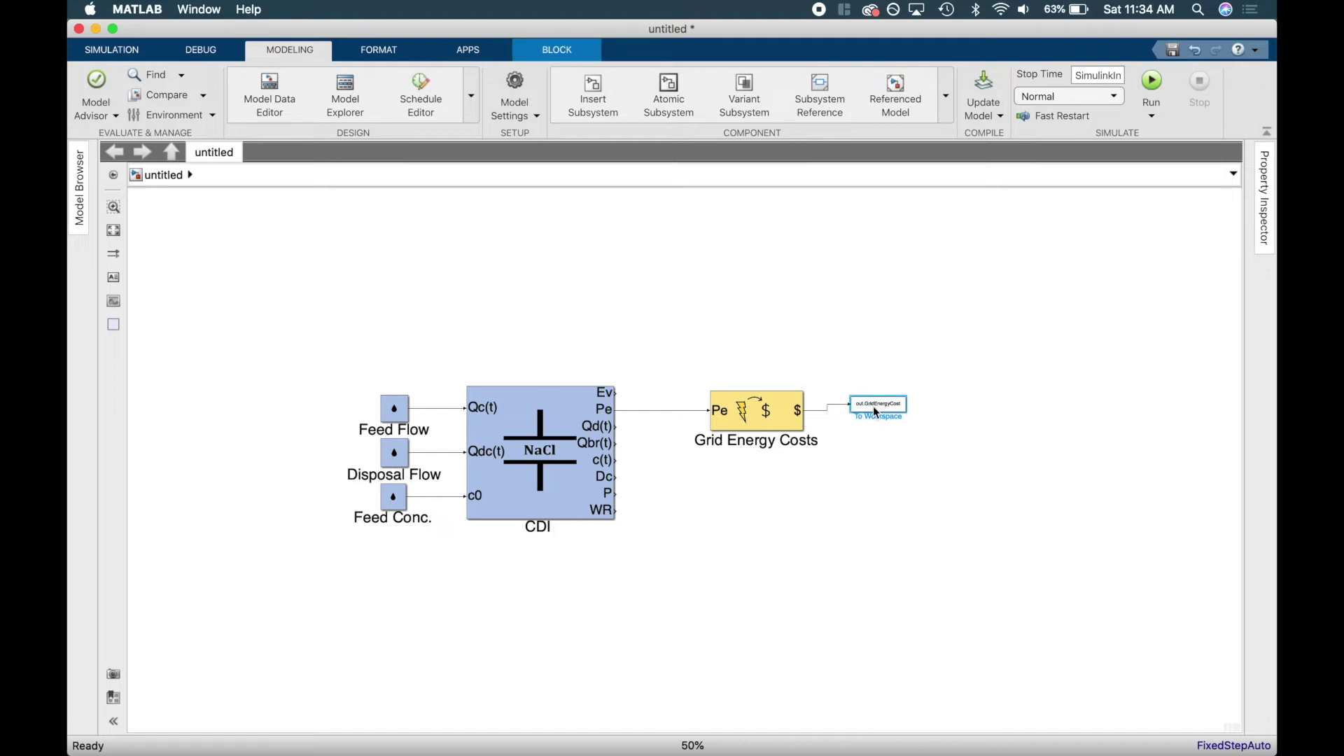
pyautogui.moveTo(884, 407); pyautogui.dragTo(879, 407)
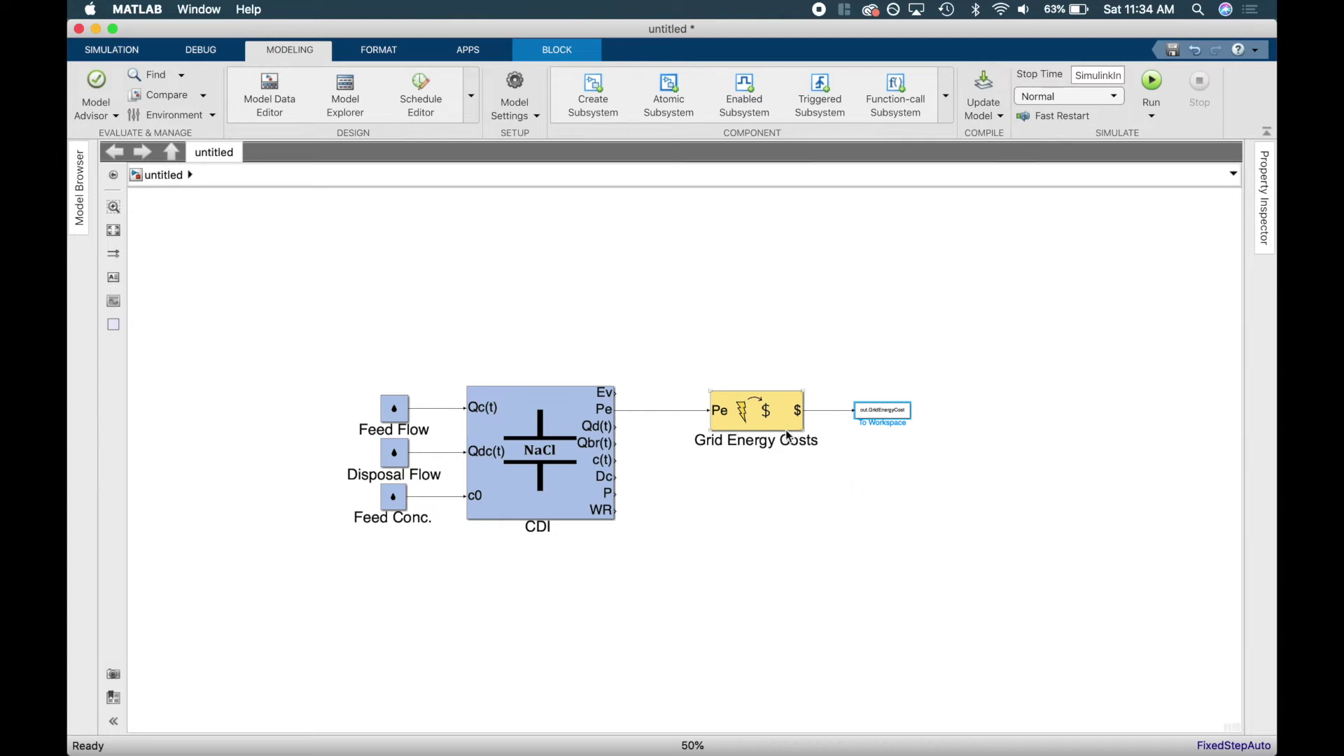
pyautogui.moveTo(775, 416); pyautogui.dragTo(766, 416)
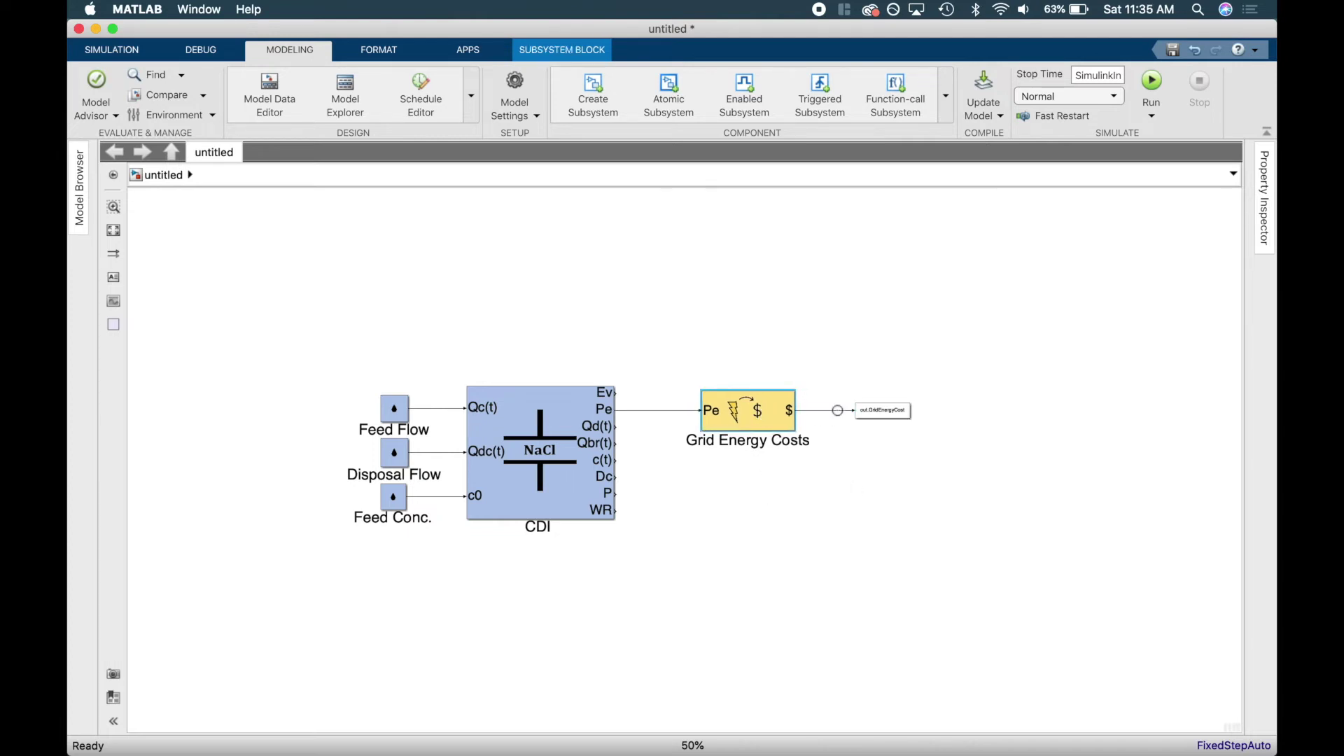
pyautogui.moveTo(875, 420); pyautogui.dragTo(859, 416)
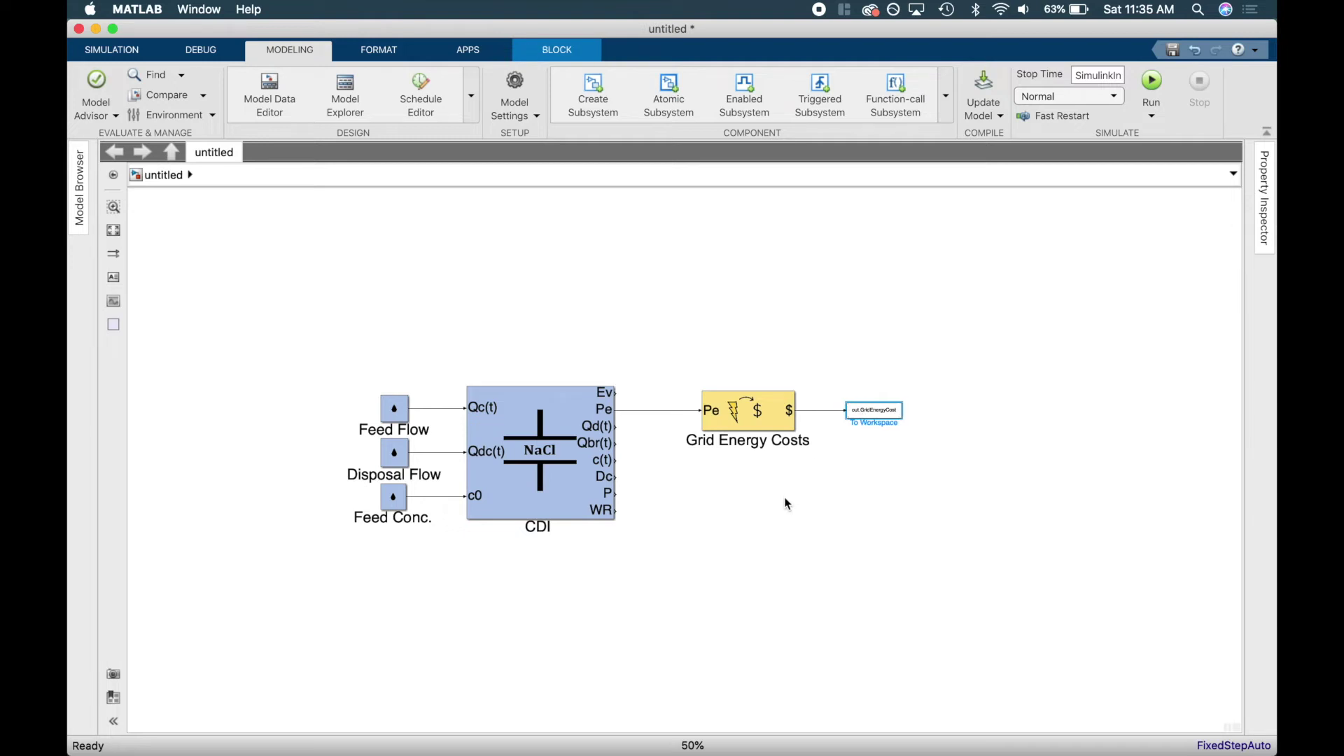
# Examine the user inputs inside the Grid Energy Costs subsystem and return to the model's top level
pyautogui.doubleClick(769, 407)
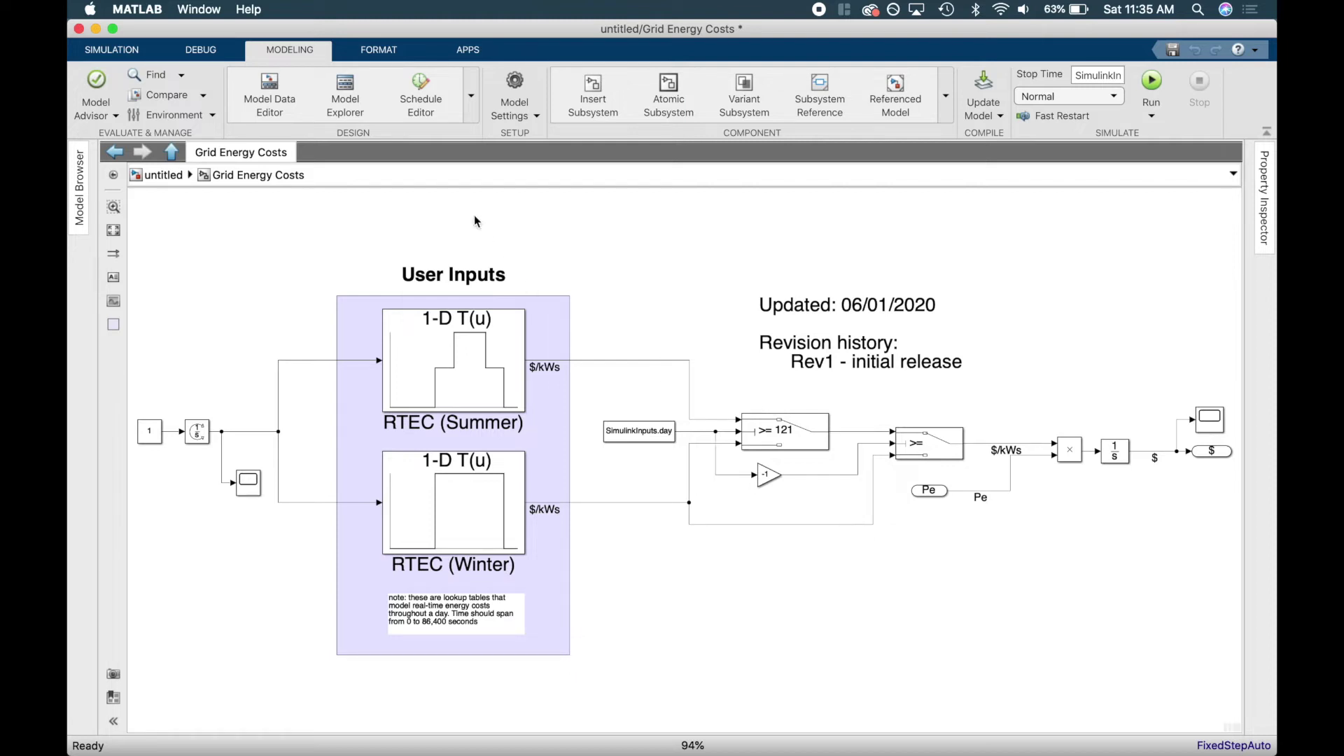
pyautogui.click(405, 285)
pyautogui.click(171, 152)
# Move the CDI block slightly closer to the Grid Energy Costs block and clear the selection
pyautogui.click(559, 424)
pyautogui.moveTo(573, 428)
pyautogui.mouseDown()
pyautogui.moveTo(605, 425)
pyautogui.moveTo(590, 422)
pyautogui.mouseUp()
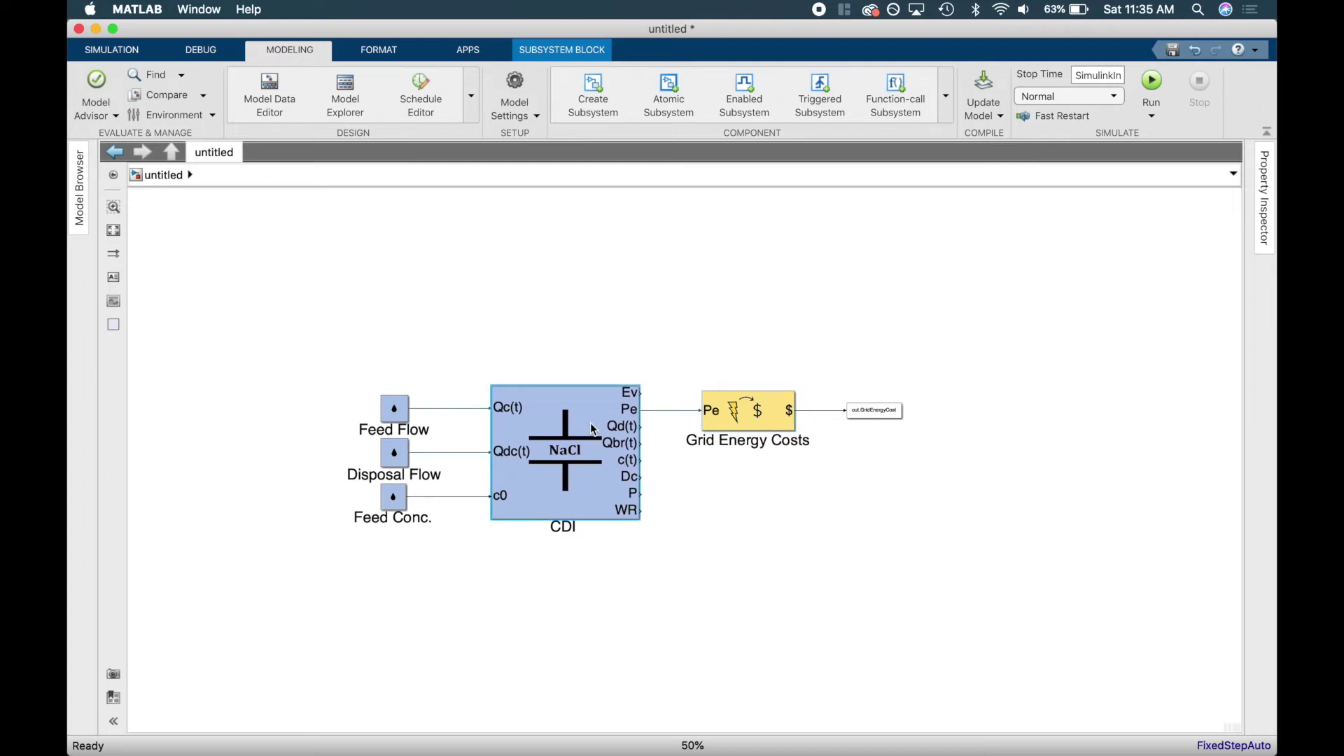
pyautogui.click(873, 476)
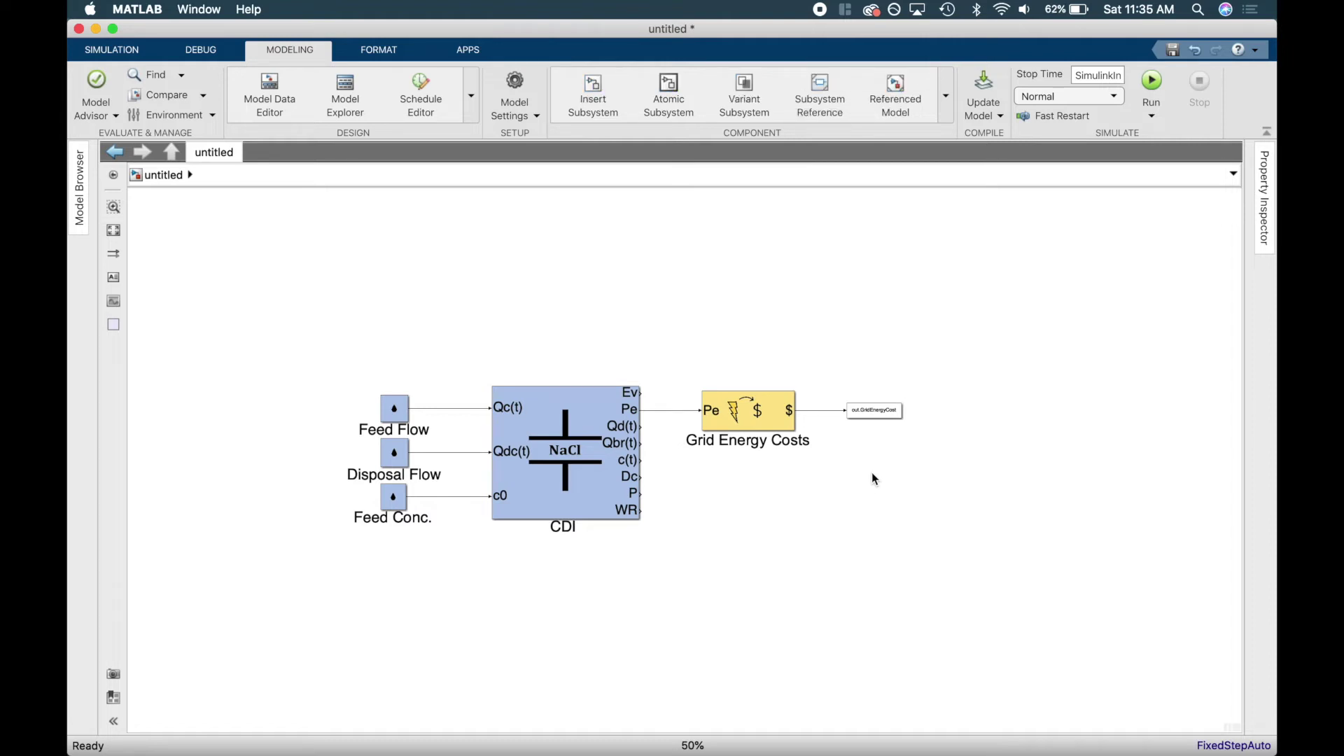
# Save the new model as test1.slx in the CDI_Program folder
pyautogui.click(134, 56)
pyautogui.click(126, 95)
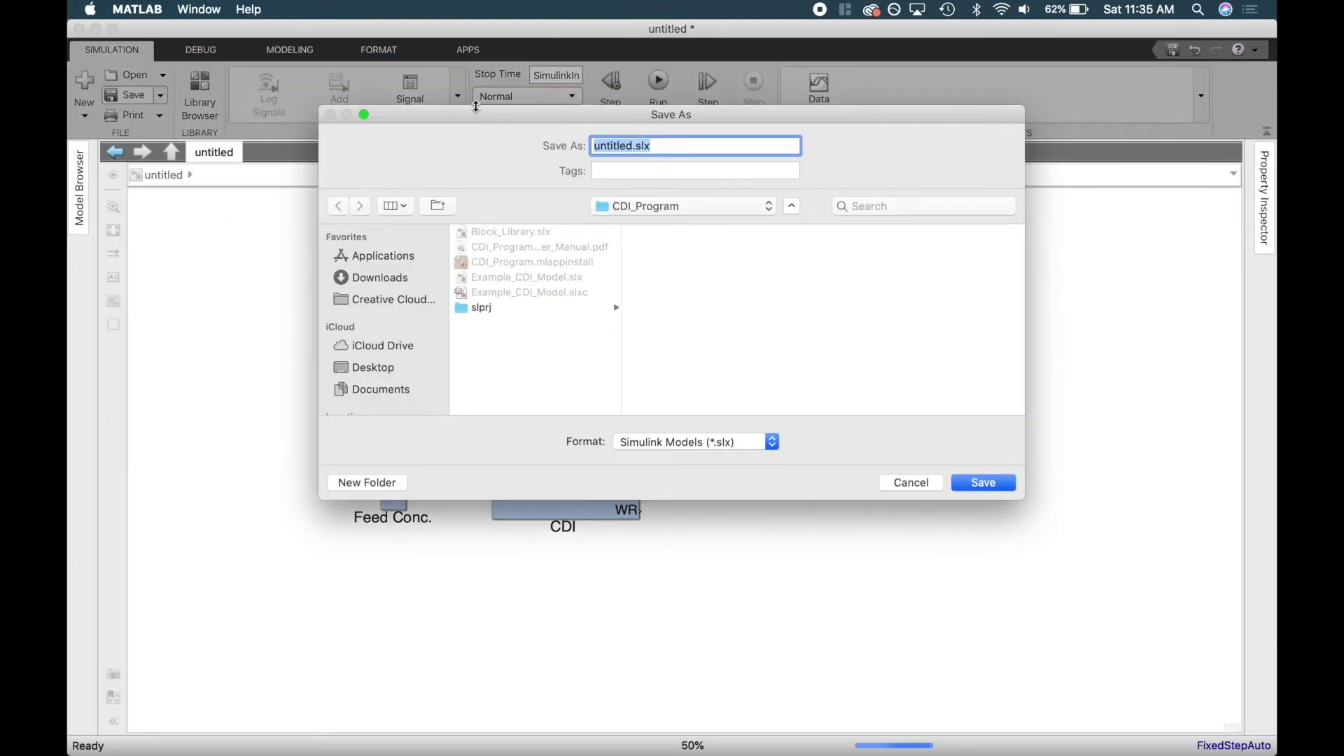
pyautogui.click(634, 147)
pyautogui.press('BackSpace')
pyautogui.press('BackSpace')
pyautogui.press('BackSpace')
pyautogui.press('BackSpace')
pyautogui.press('BackSpace')
pyautogui.press('BackSpace')
pyautogui.press('BackSpace')
pyautogui.press('BackSpace')
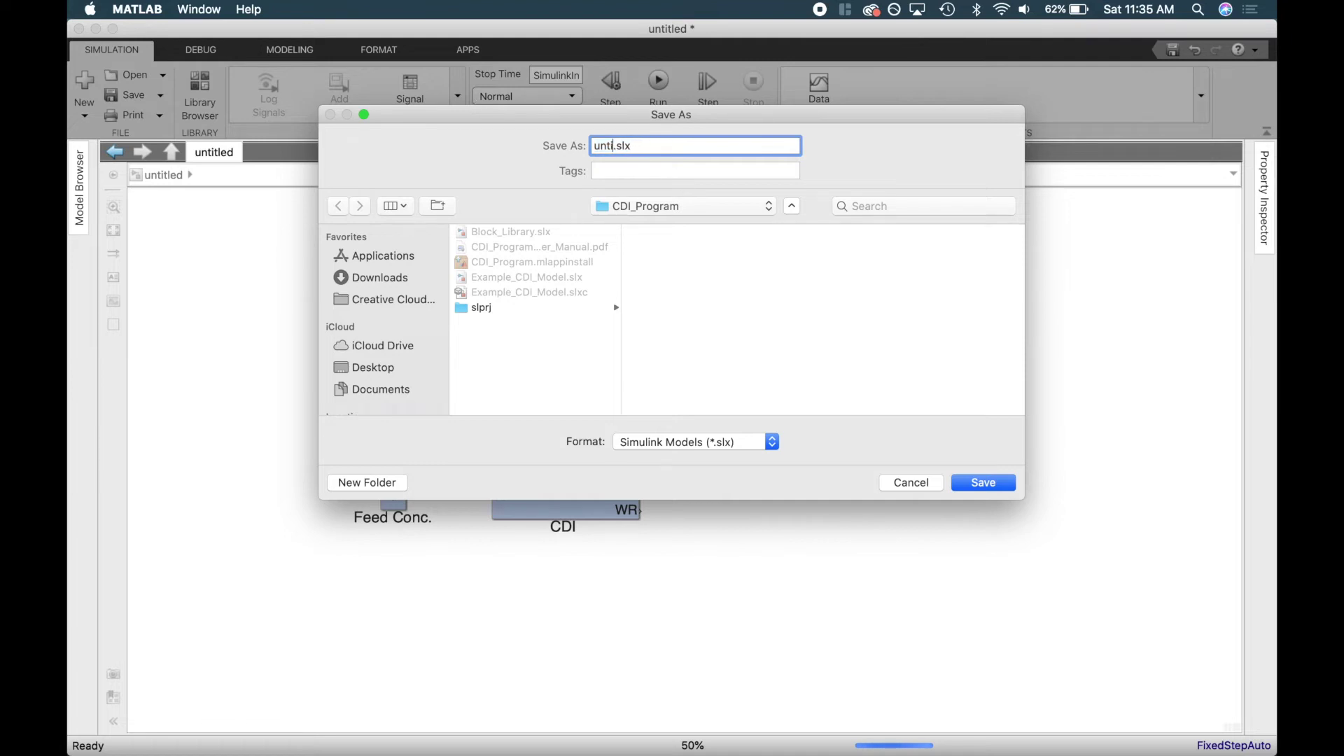
pyautogui.write('test1')
pyautogui.click(978, 484)
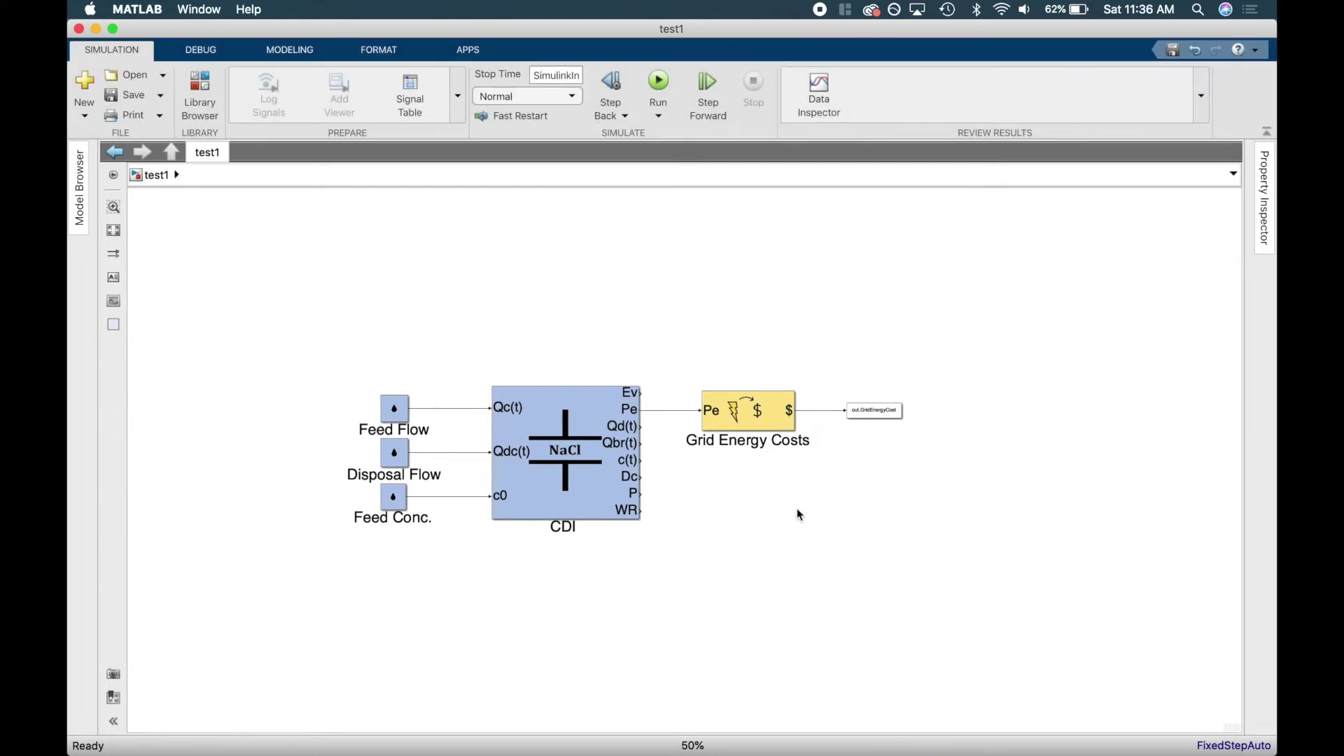
# Switch to the CDI Program window and set the Simulink filename in the simulation parameters to test1.slx
pyautogui.hotkey('ctrl', 'Up')
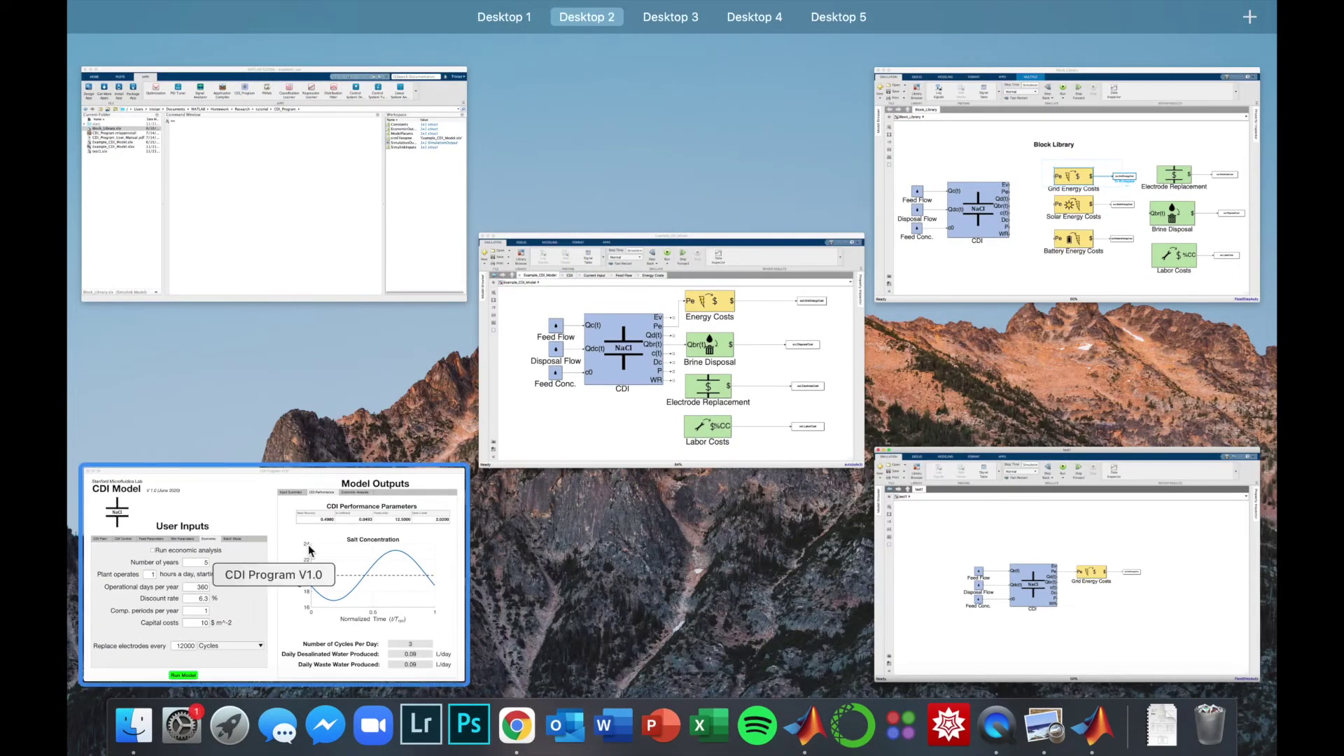
pyautogui.click(320, 550)
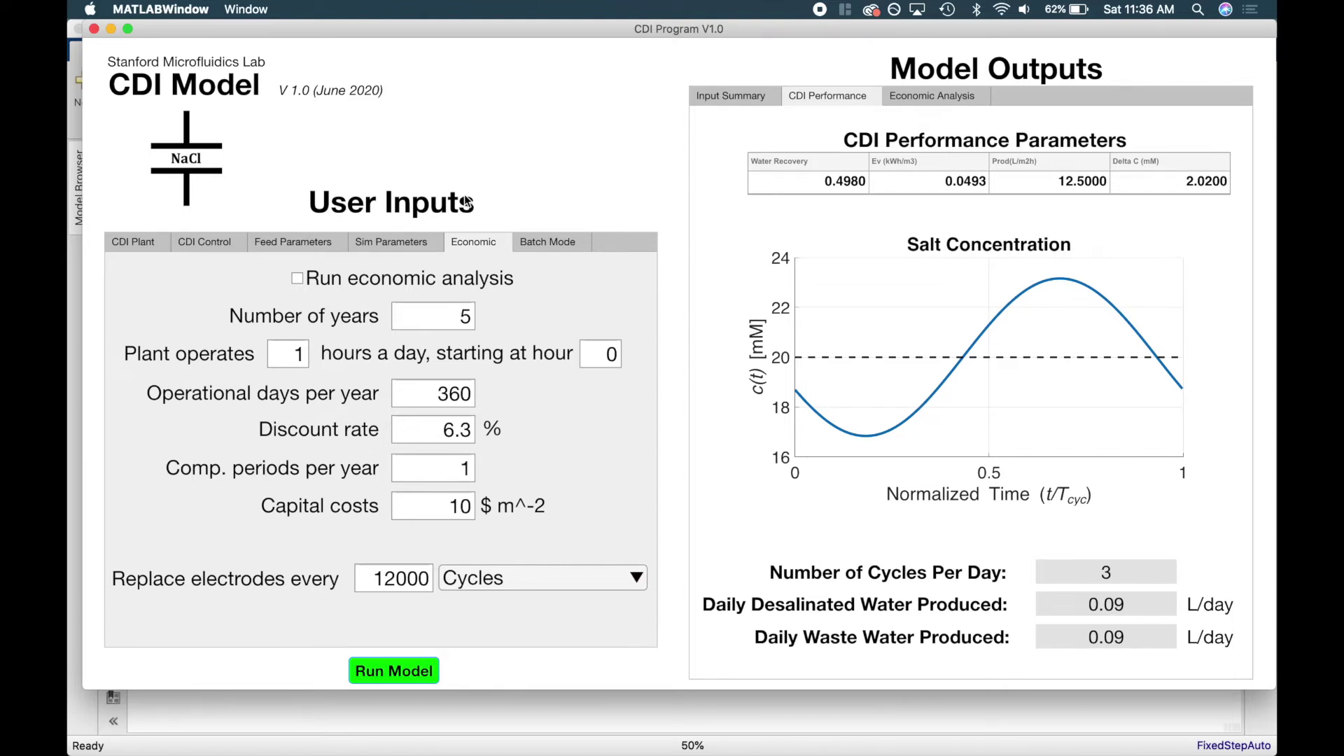
pyautogui.click(389, 245)
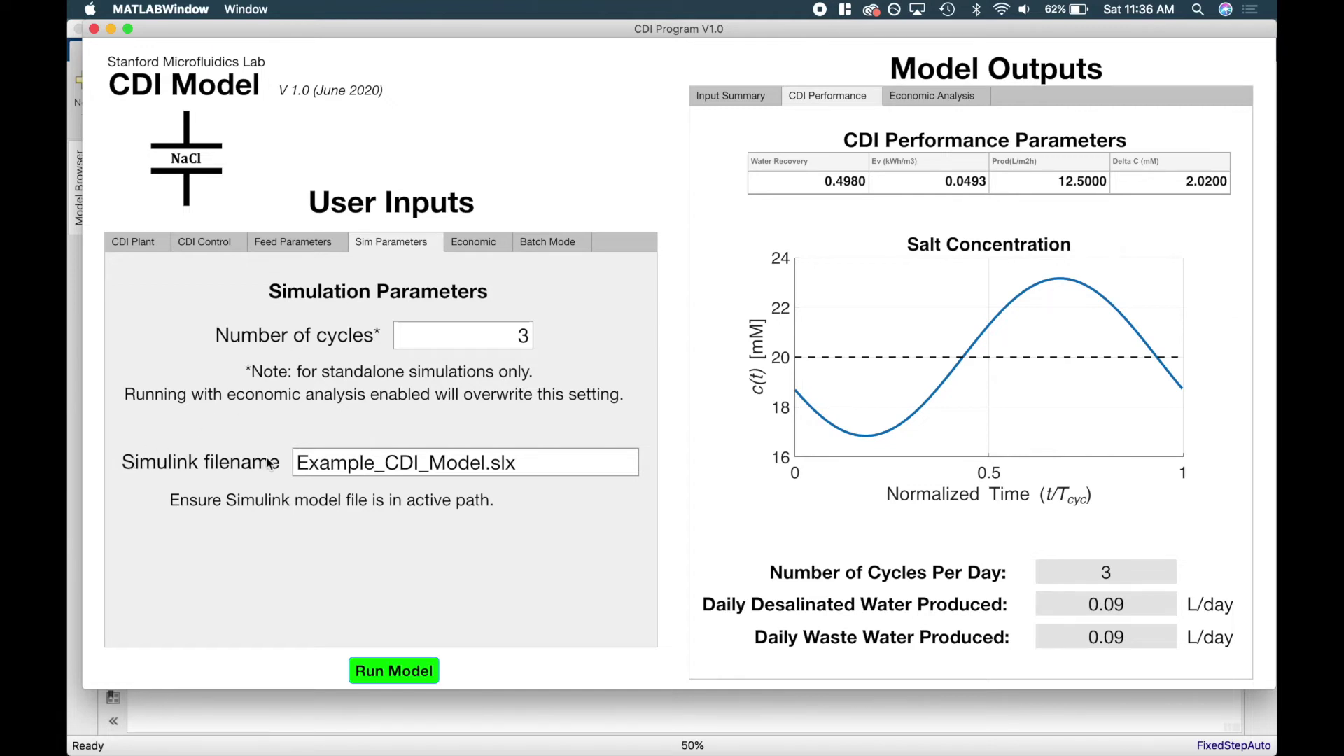
pyautogui.moveTo(299, 462); pyautogui.dragTo(486, 466)
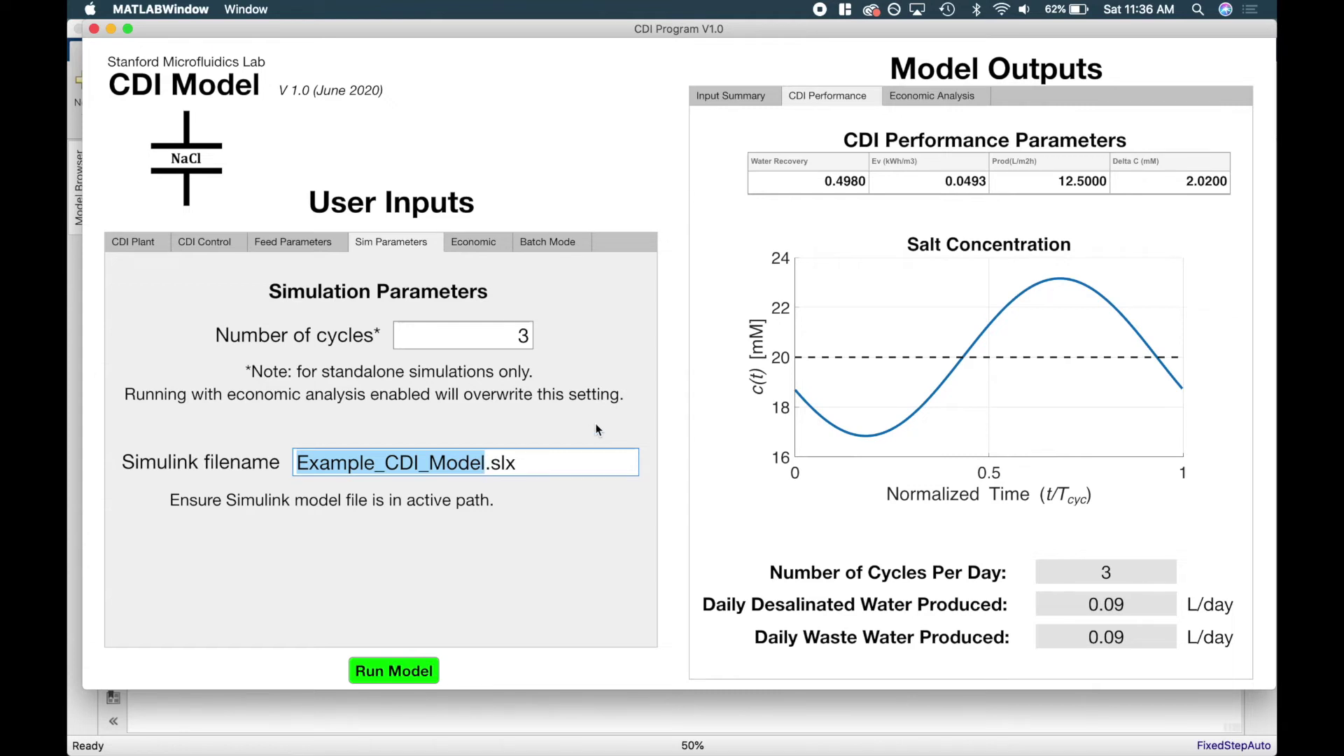
pyautogui.write('test1')
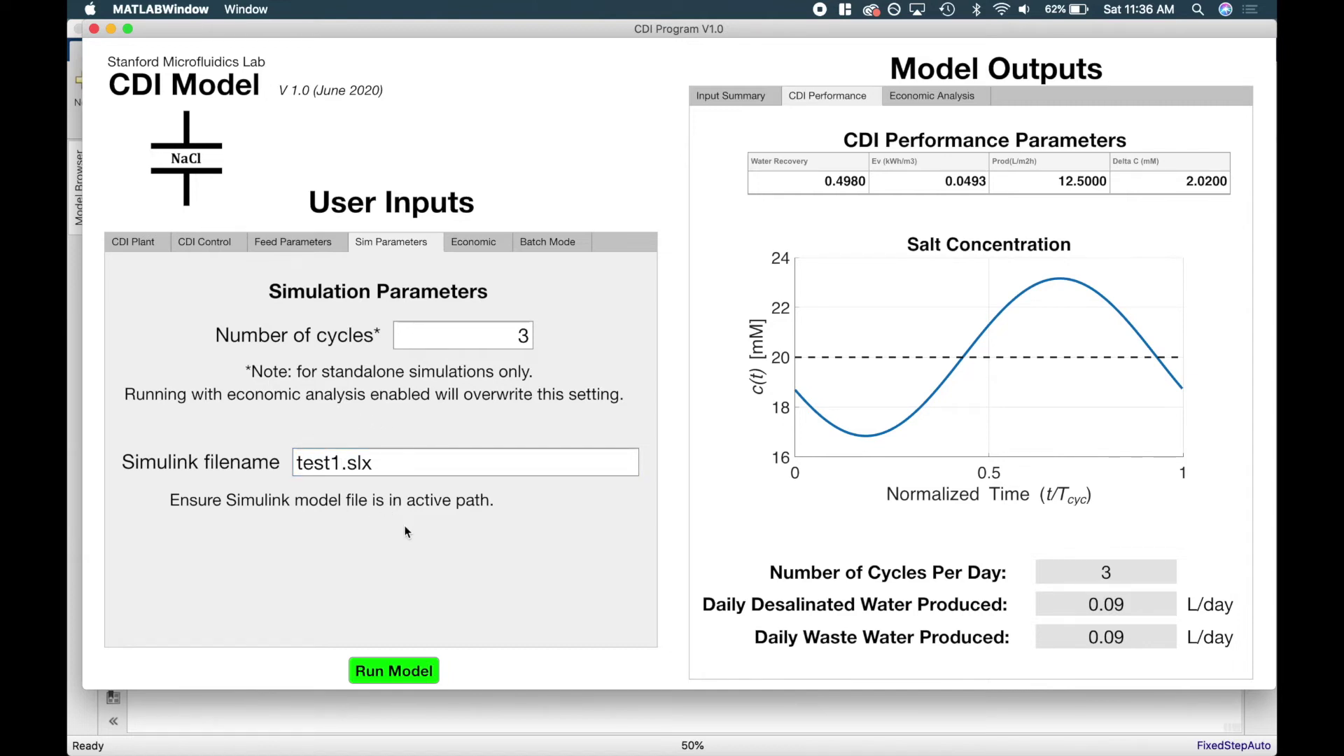
# Run the model and review the input summary and CDI performance outputs
pyautogui.click(394, 671)
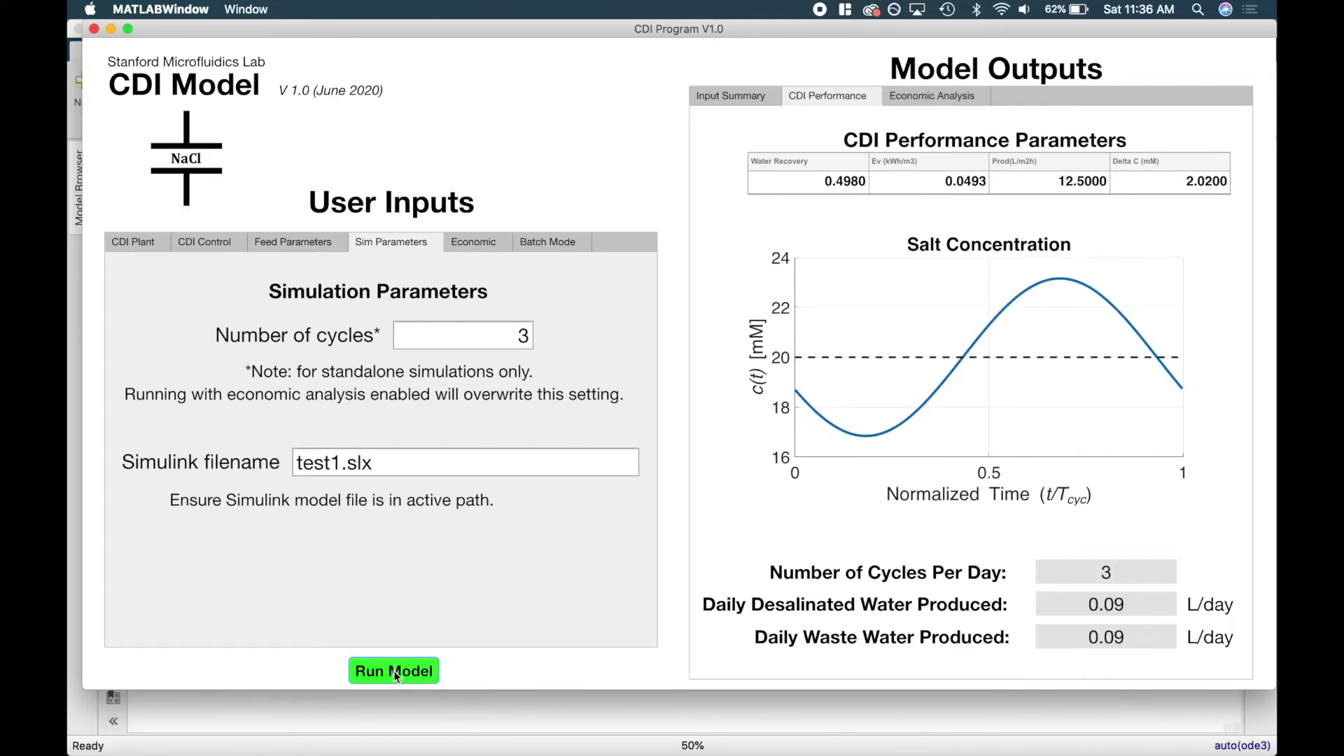
pyautogui.click(765, 96)
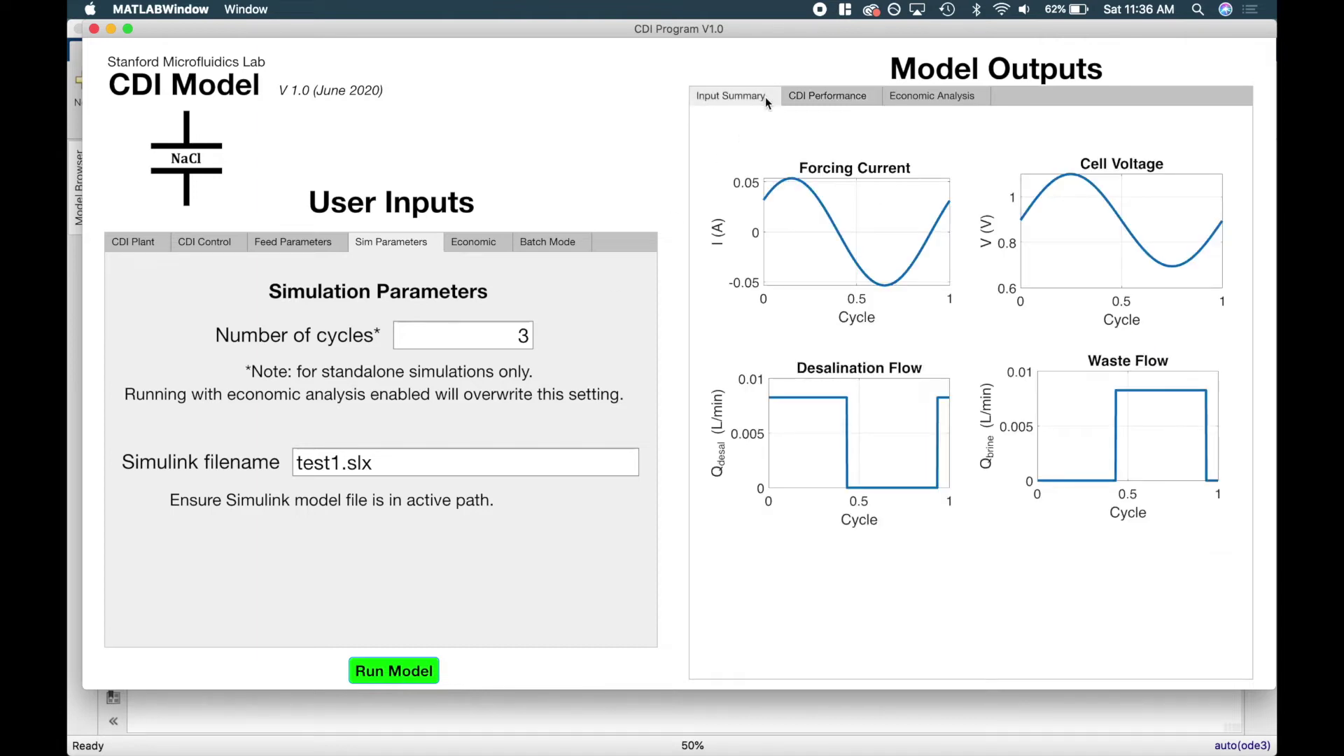
pyautogui.click(819, 95)
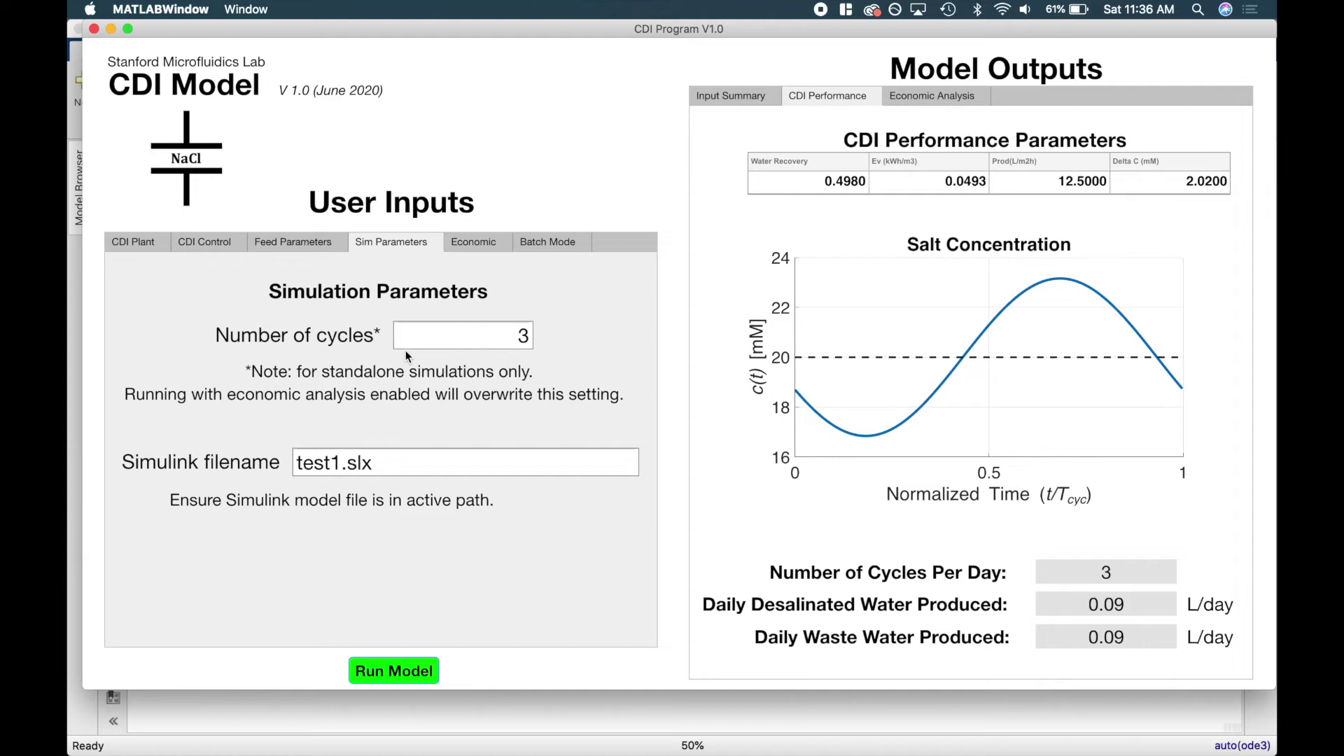
# Enable the economic analysis and review the operational days per year, discount rate and capital costs inputs
pyautogui.click(483, 245)
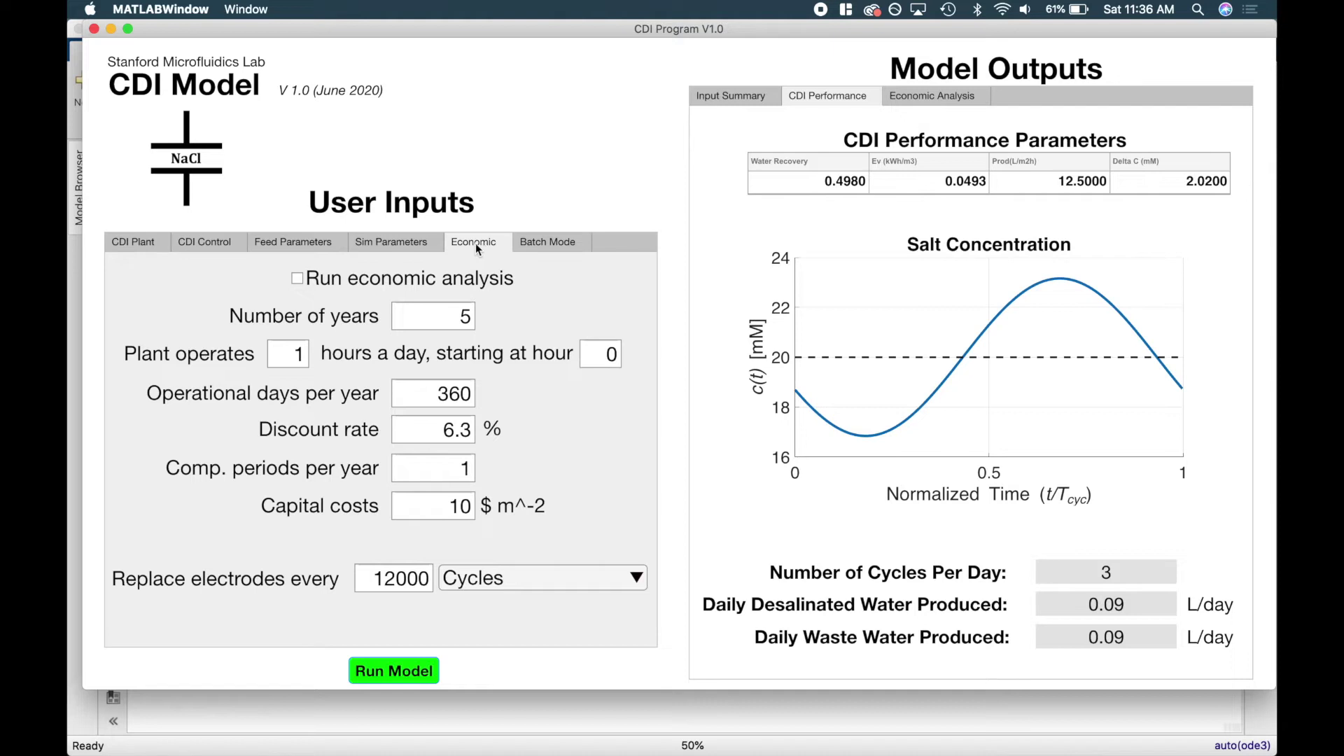
pyautogui.click(297, 279)
pyautogui.moveTo(407, 405); pyautogui.dragTo(480, 403)
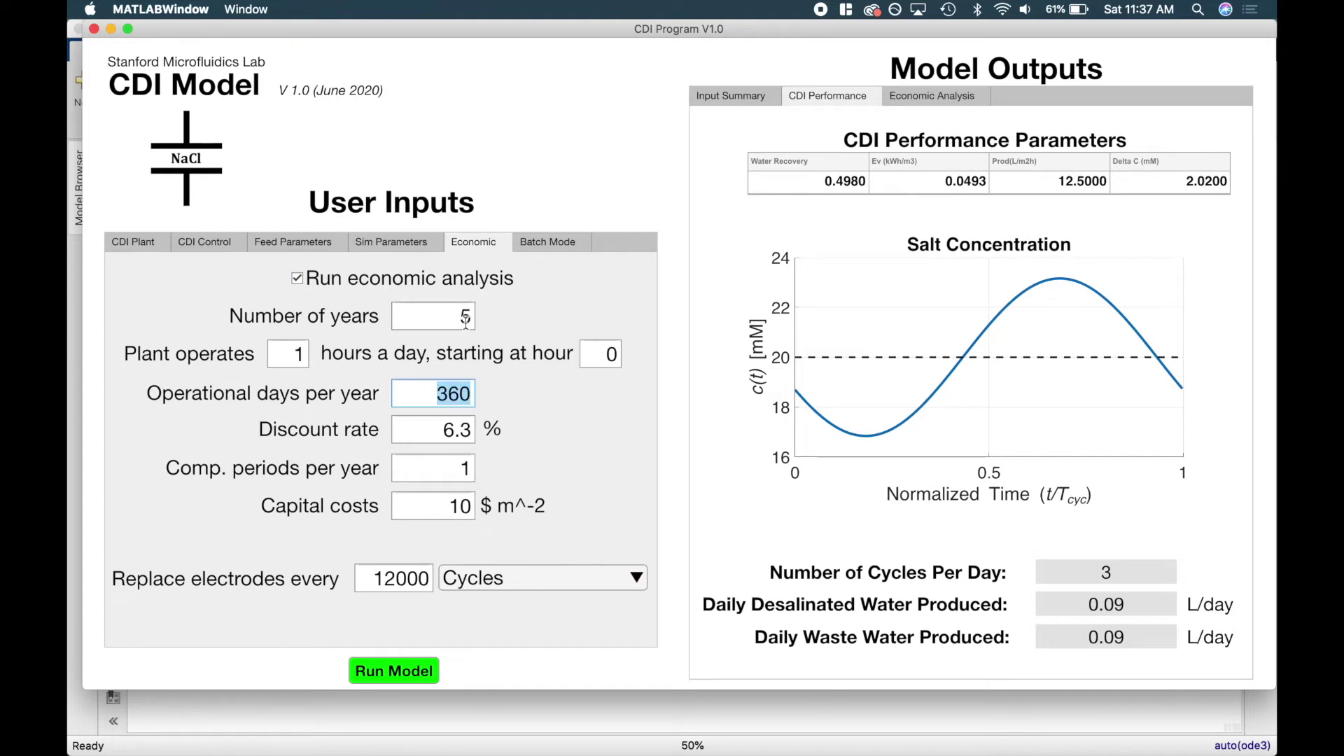
pyautogui.moveTo(426, 429); pyautogui.dragTo(474, 434)
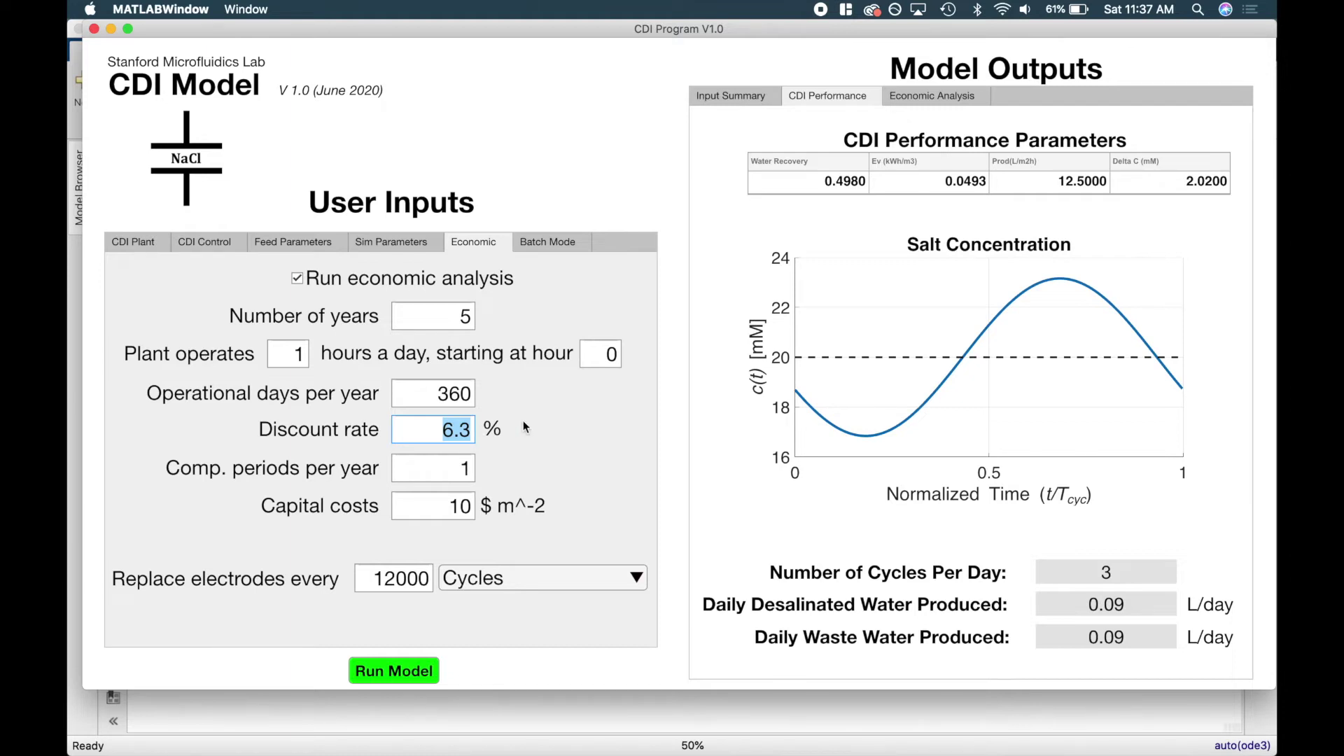
pyautogui.click(493, 443)
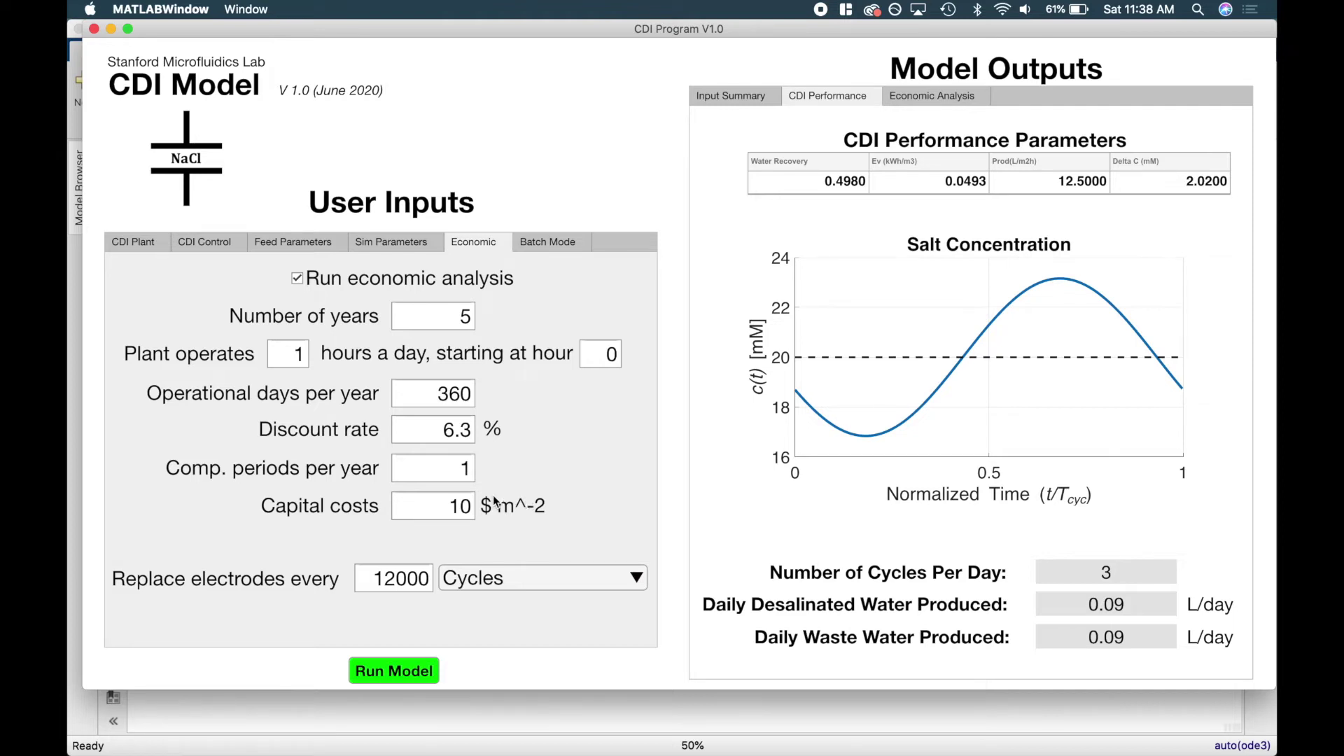
pyautogui.moveTo(449, 505); pyautogui.dragTo(472, 505)
pyautogui.click(501, 540)
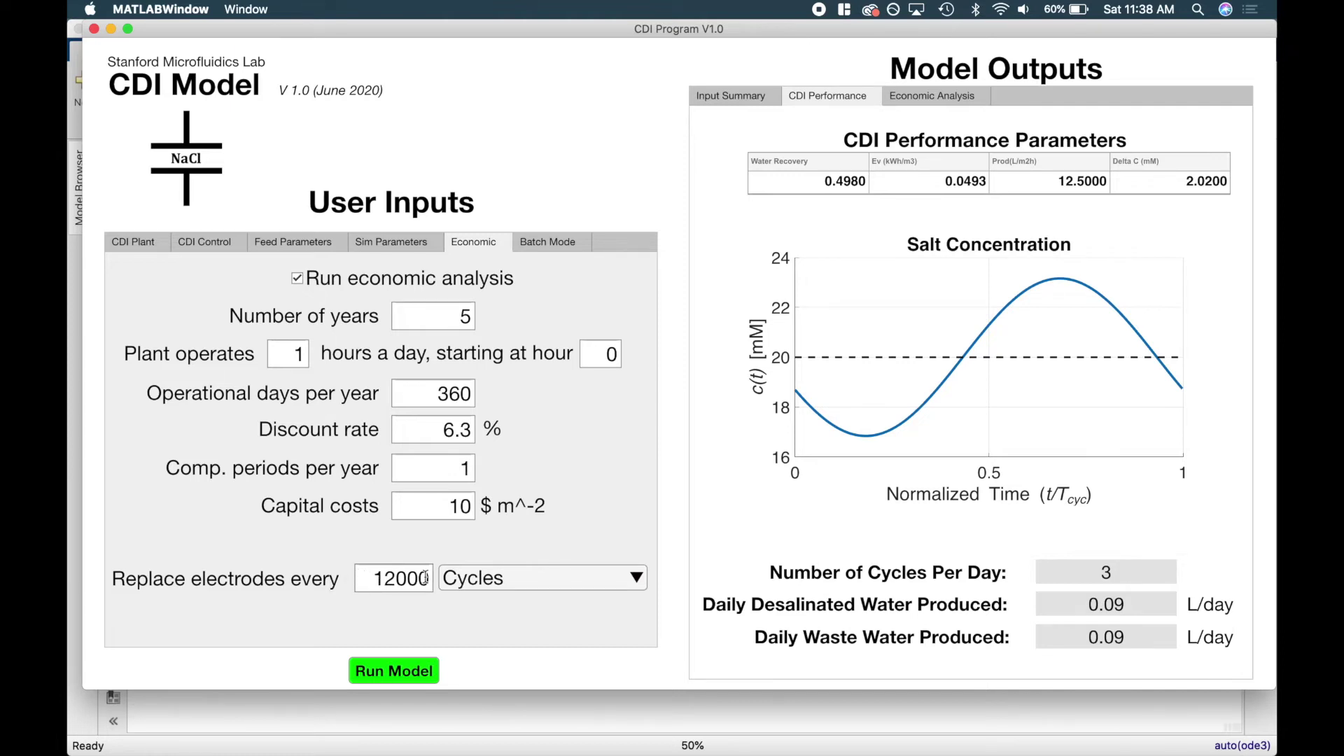
# Set the electrode replacement interval to 1 with Years as its unit
pyautogui.click(473, 579)
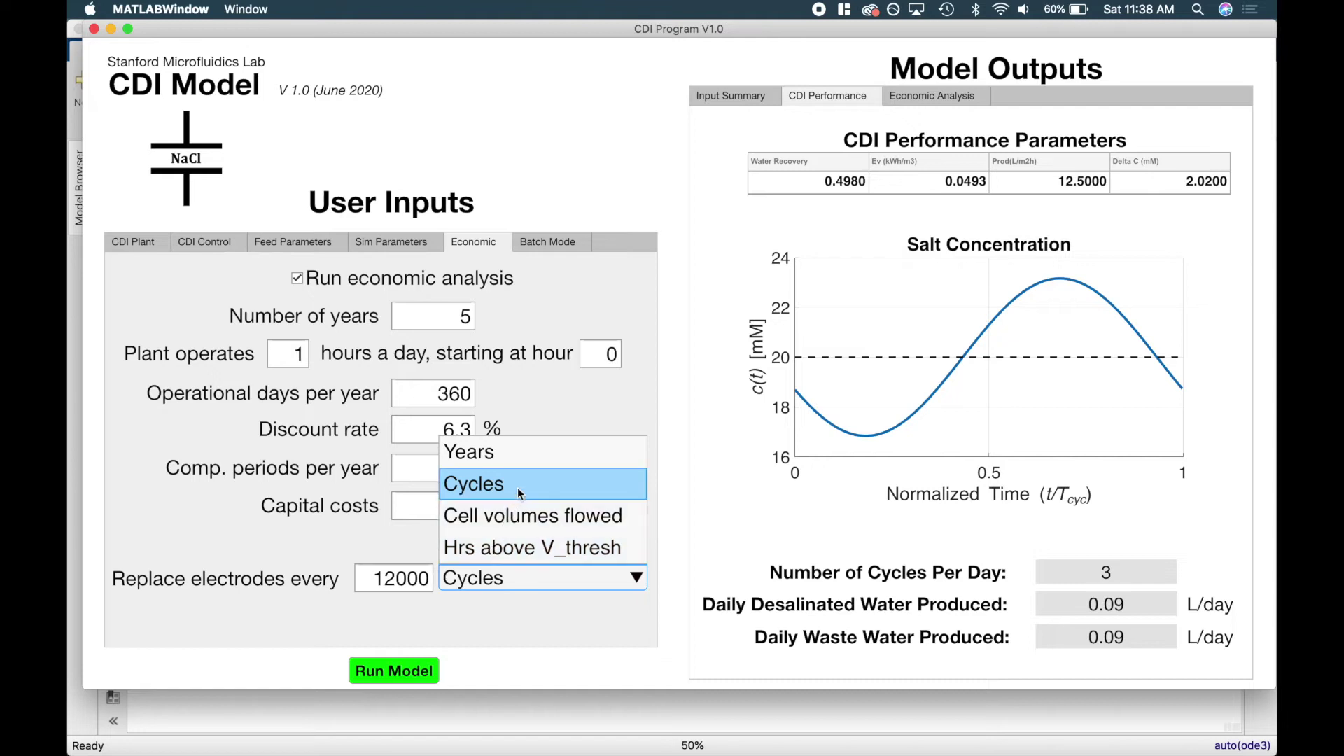
pyautogui.click(537, 457)
pyautogui.moveTo(381, 578); pyautogui.dragTo(434, 579)
pyautogui.write('11')
pyautogui.press('BackSpace')
# Change the unit of the electrode replacement interval to Cycles
pyautogui.click(476, 579)
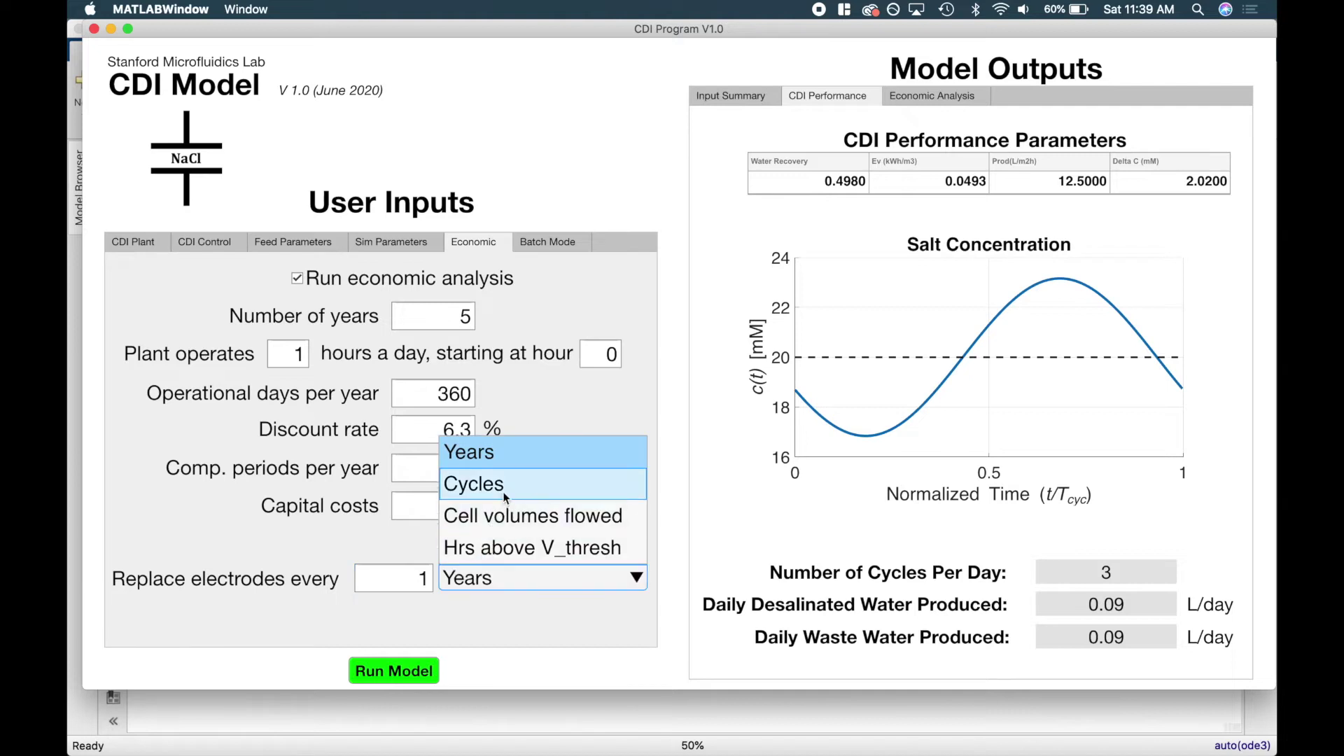
pyautogui.click(455, 483)
pyautogui.click(464, 580)
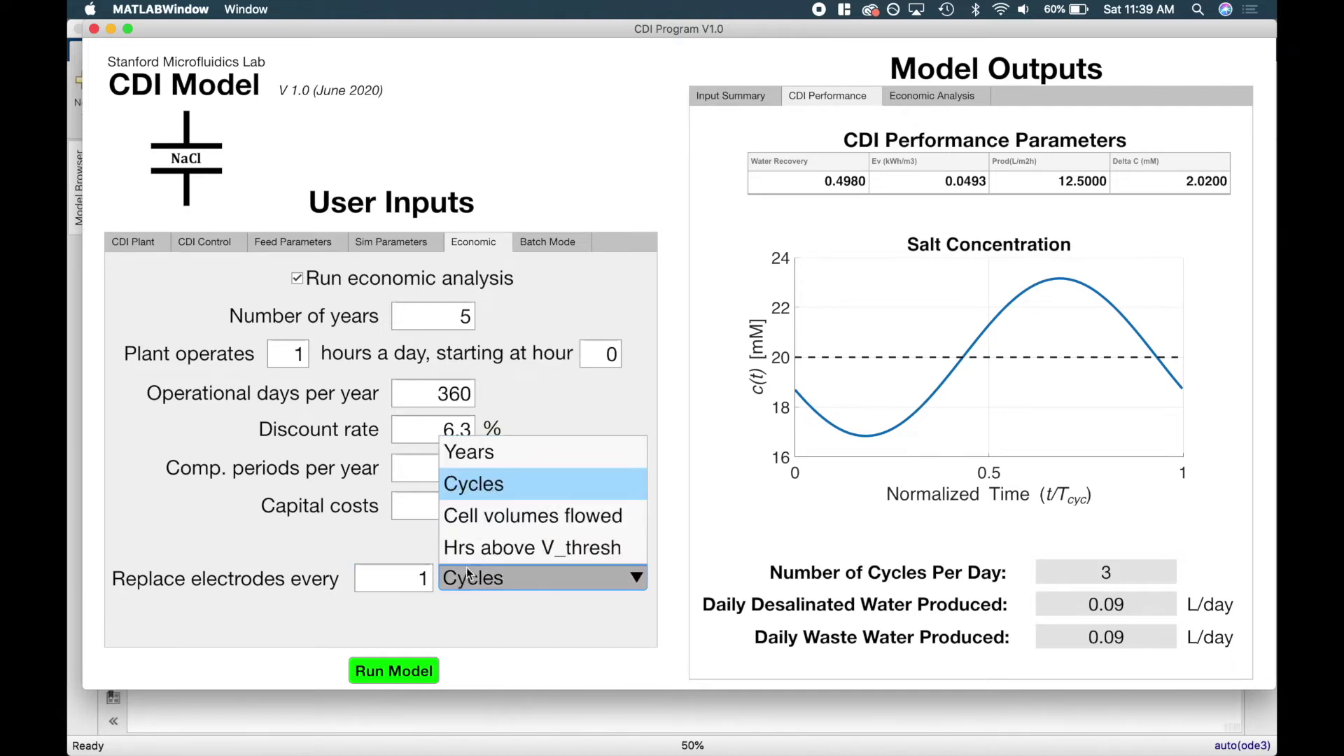
pyautogui.click(515, 580)
pyautogui.doubleClick(406, 578)
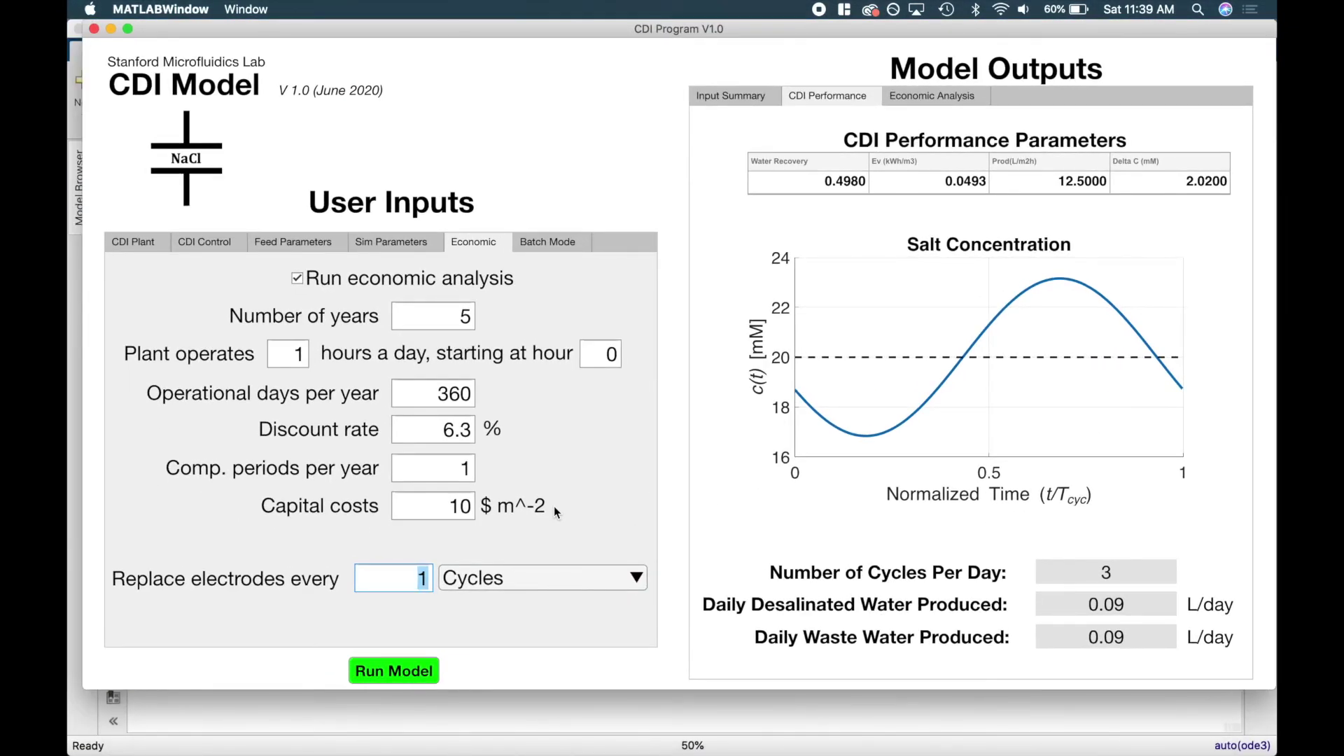
# Check the Grid Energy Costs block and its To Workspace block in the test1 model, and return to the CDI Program window
pyautogui.hotkey('ctrl', 'Up')
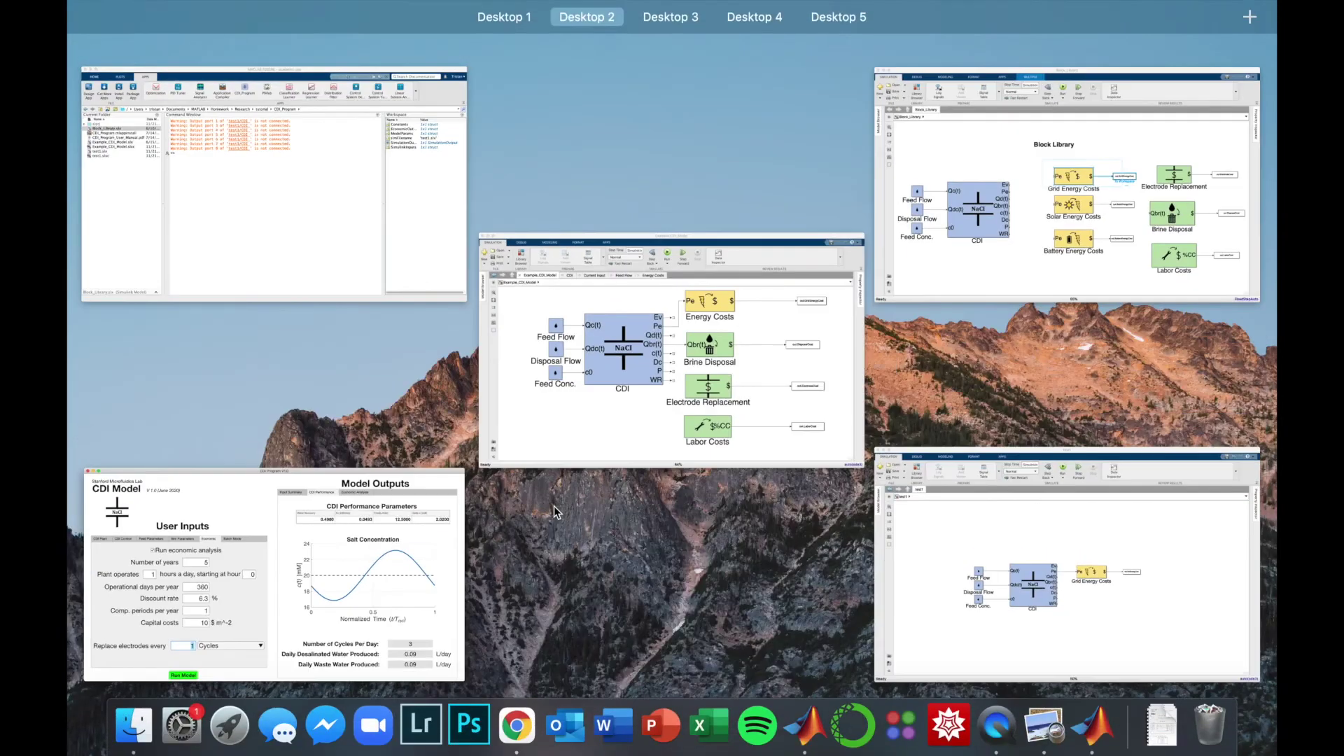
pyautogui.click(980, 551)
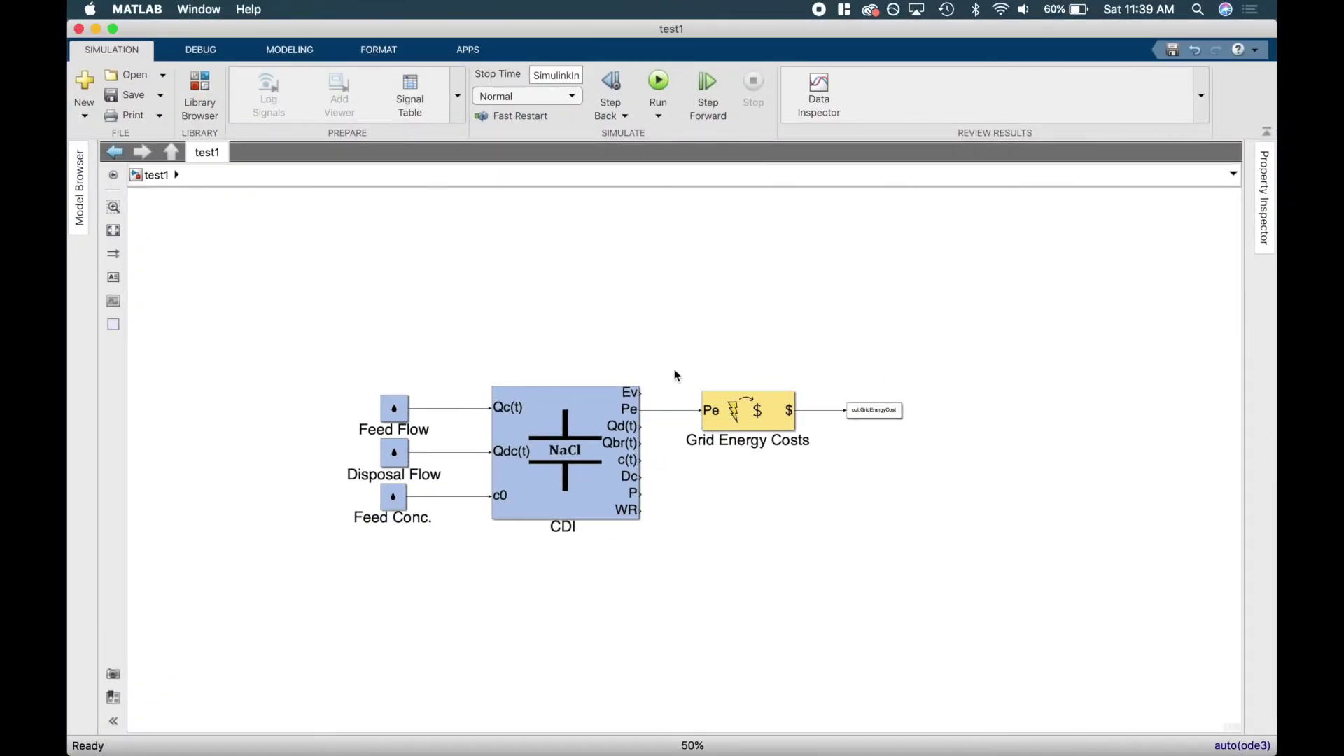
pyautogui.moveTo(674, 361); pyautogui.dragTo(829, 443)
pyautogui.moveTo(895, 457); pyautogui.dragTo(908, 464)
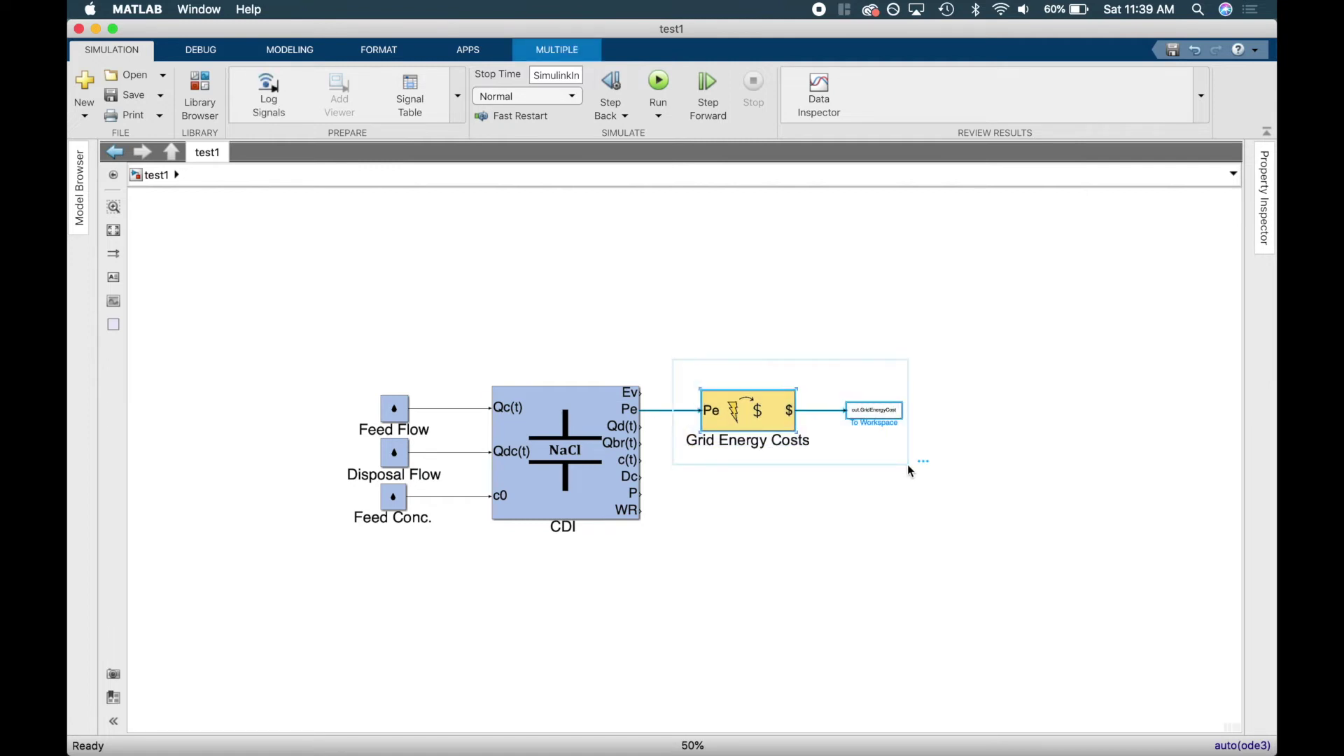
pyautogui.hotkey('ctrl', 'Up')
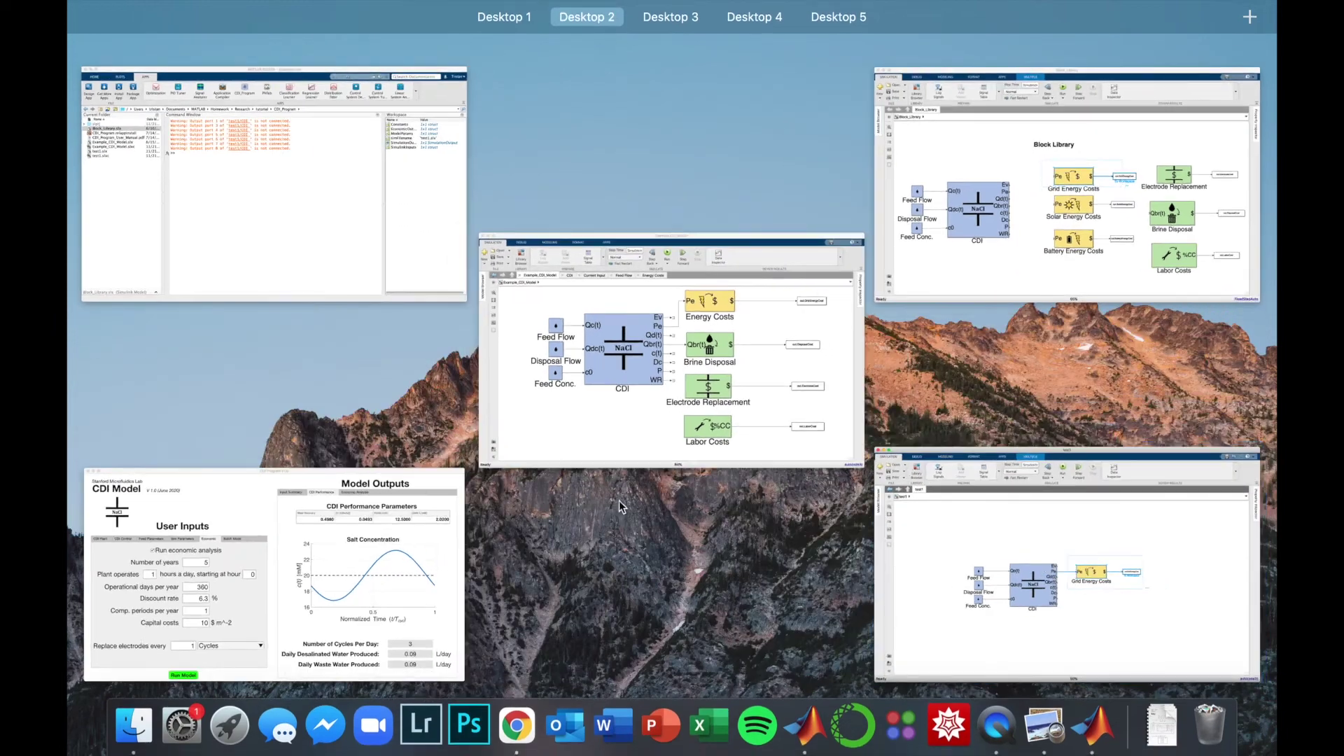
pyautogui.click(380, 563)
pyautogui.click(403, 580)
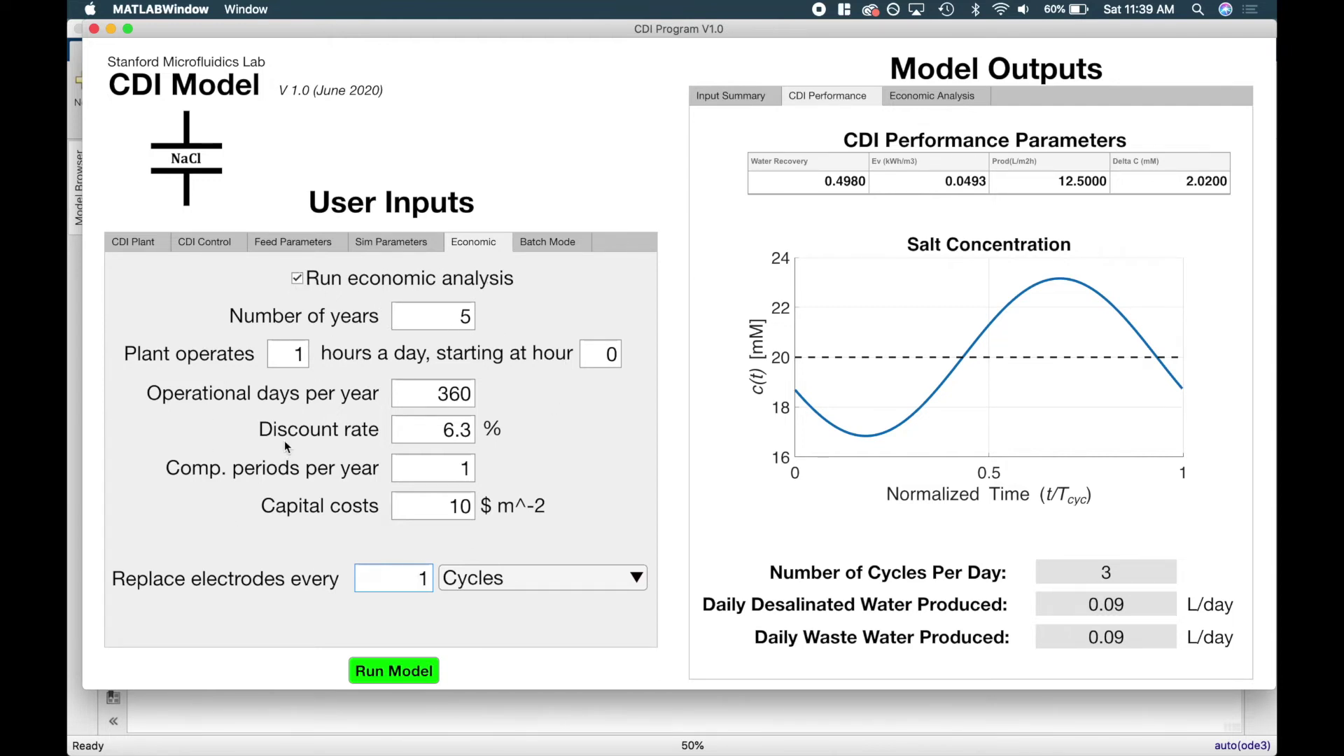
# Run the model with the economic analysis enabled and review the input summary and economic analysis outputs
pyautogui.click(378, 673)
pyautogui.click(750, 94)
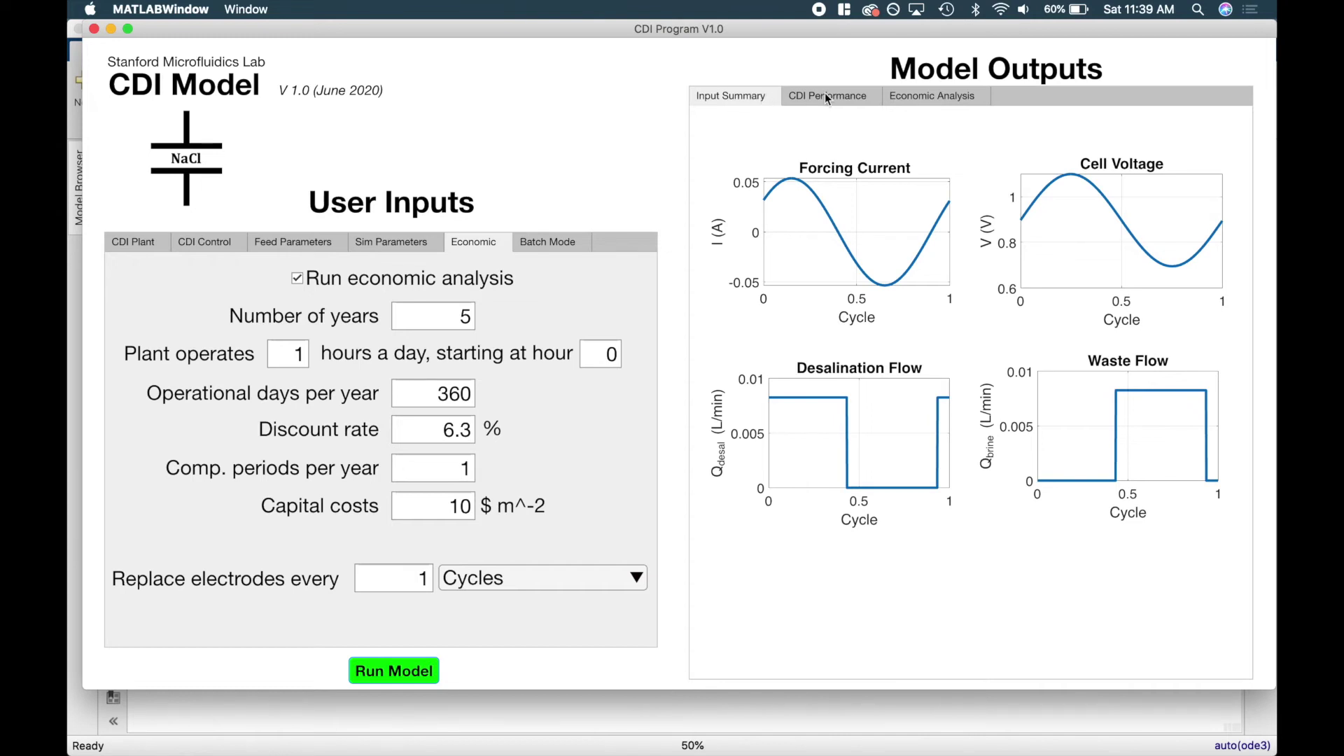
pyautogui.click(924, 96)
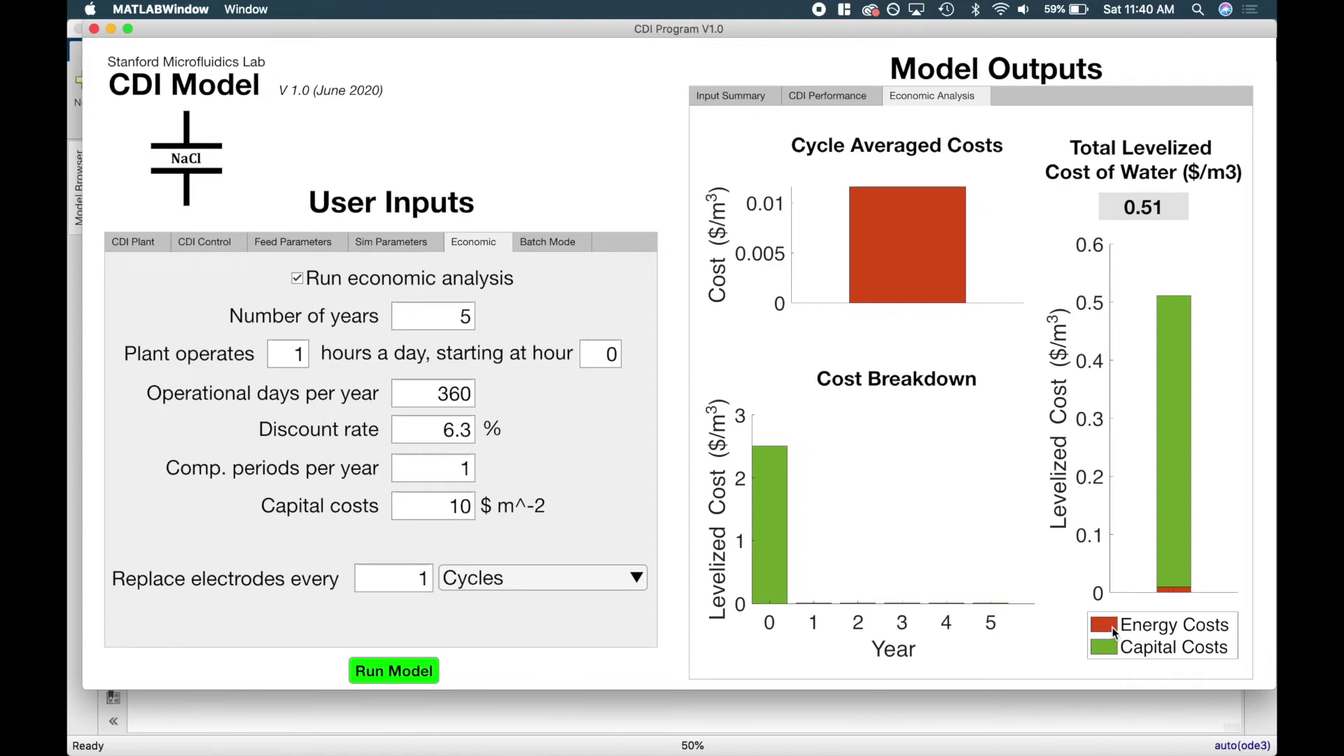
pyautogui.moveTo(1164, 303)
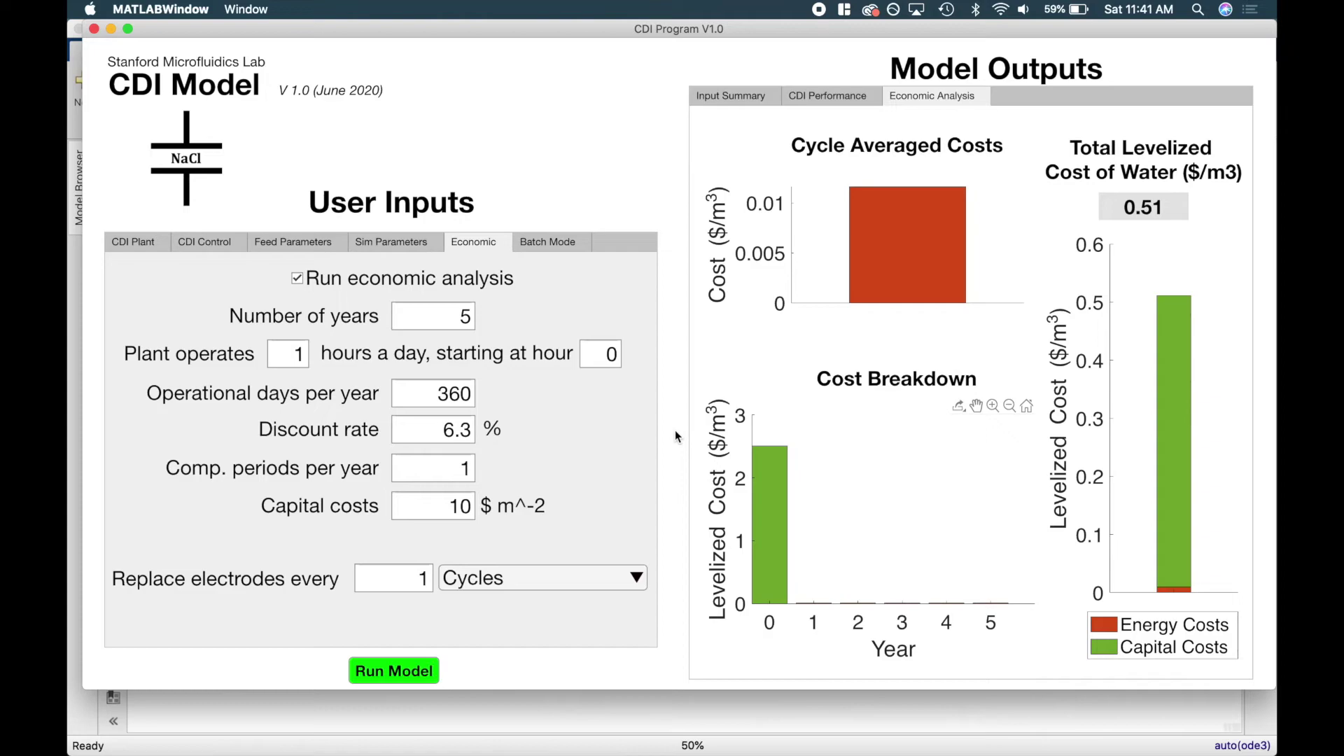
# Return to the test1 Simulink model and clear the block selection
pyautogui.hotkey('ctrl', 'Up')
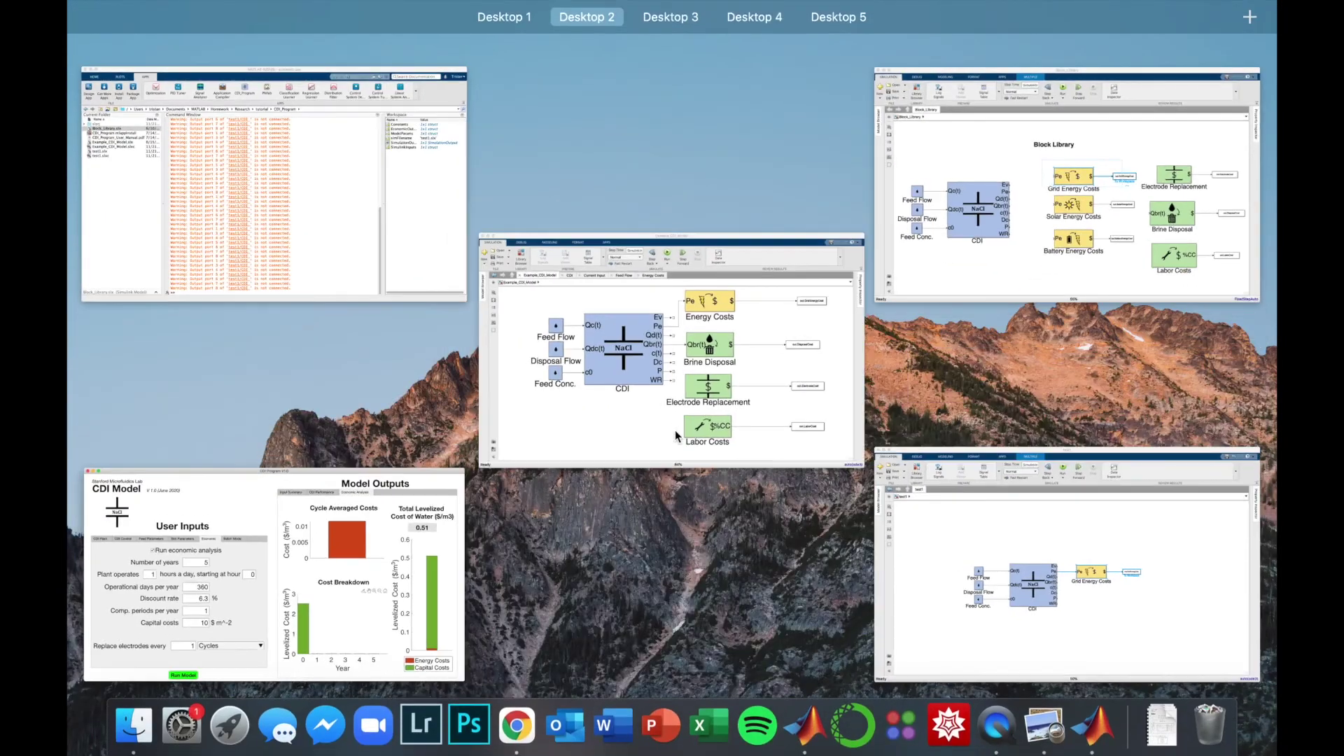
pyautogui.click(908, 510)
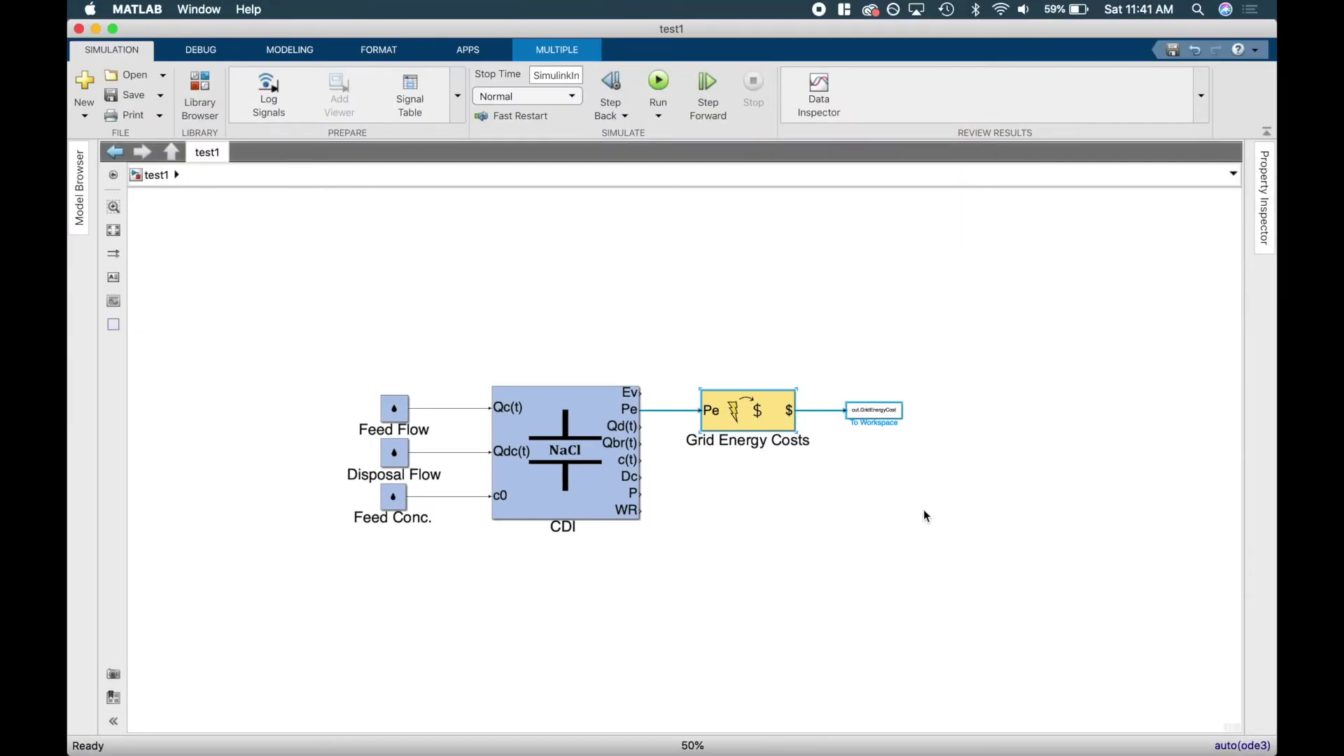
pyautogui.click(741, 499)
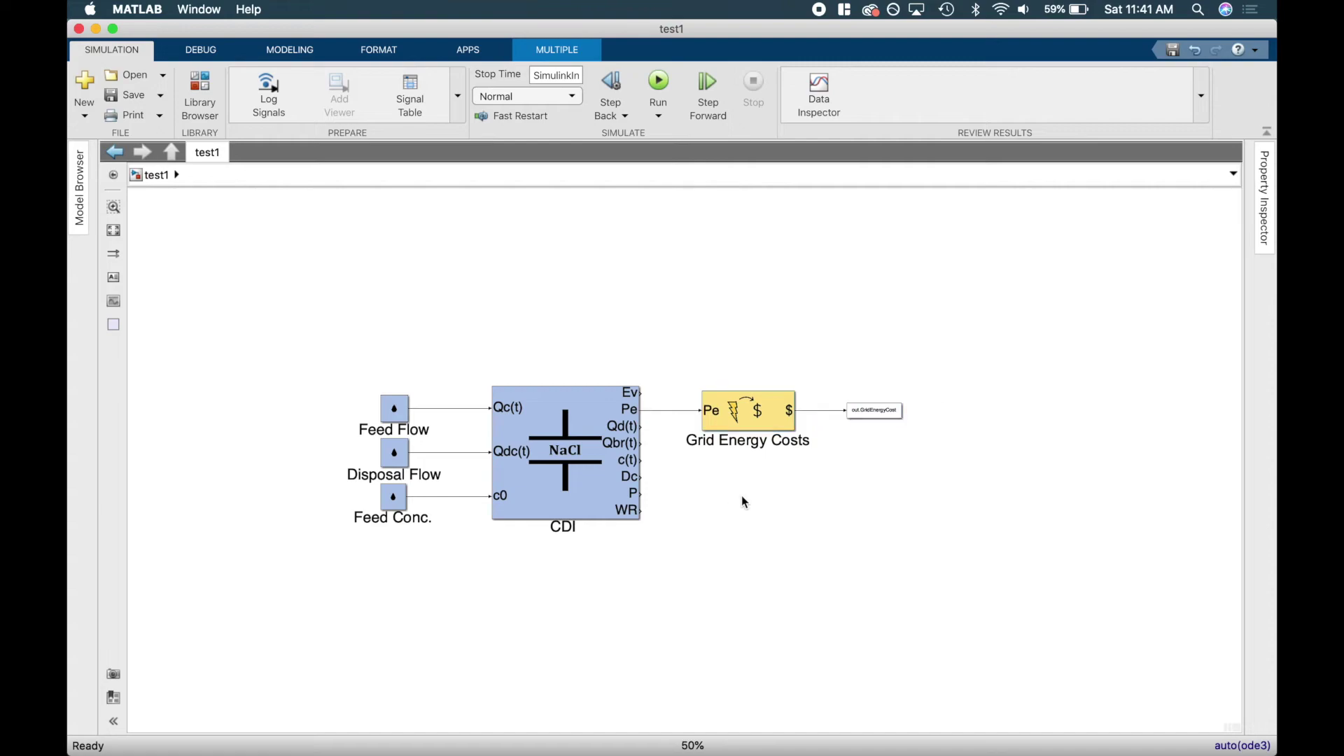
# Copy the Electrode Replacement block with its To Workspace block from Block_Library into test1 and place them below Grid Energy Costs
pyautogui.hotkey('ctrl', 'Up')
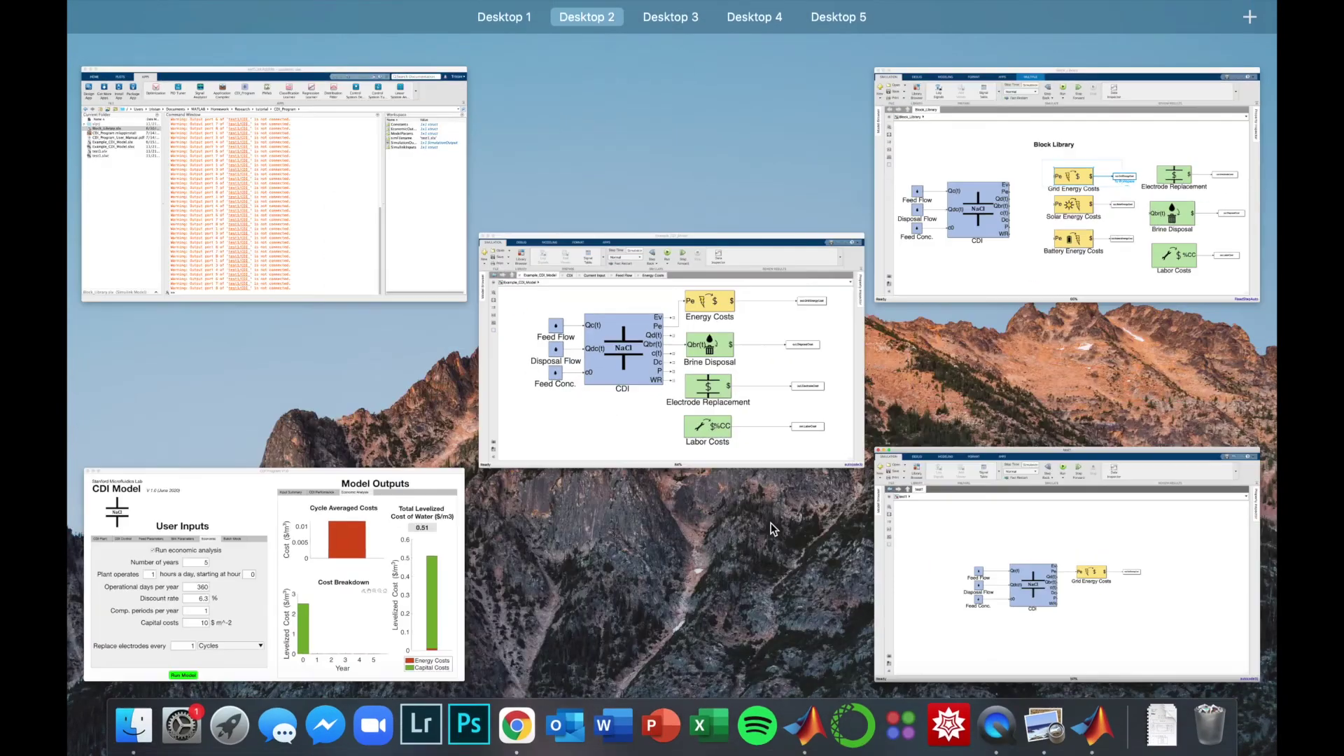
pyautogui.click(954, 266)
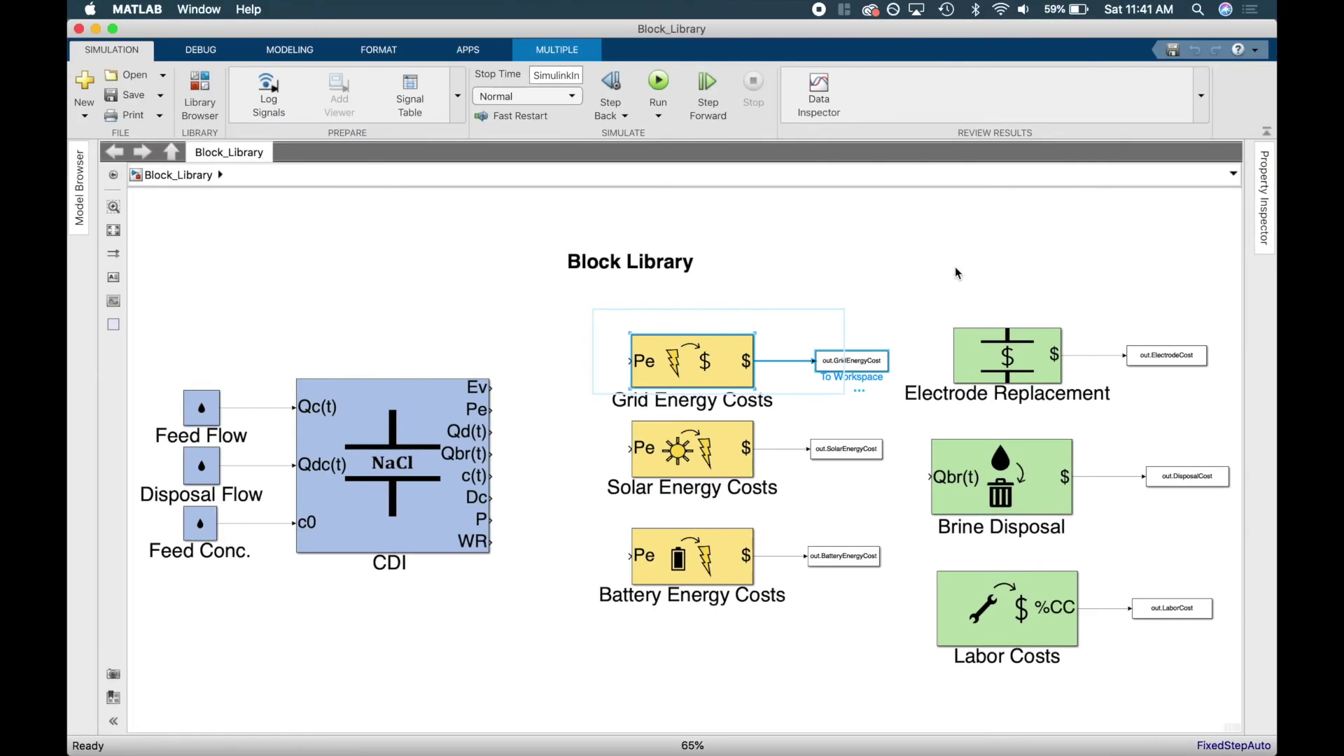
pyautogui.click(918, 287)
pyautogui.moveTo(975, 316); pyautogui.dragTo(1158, 400)
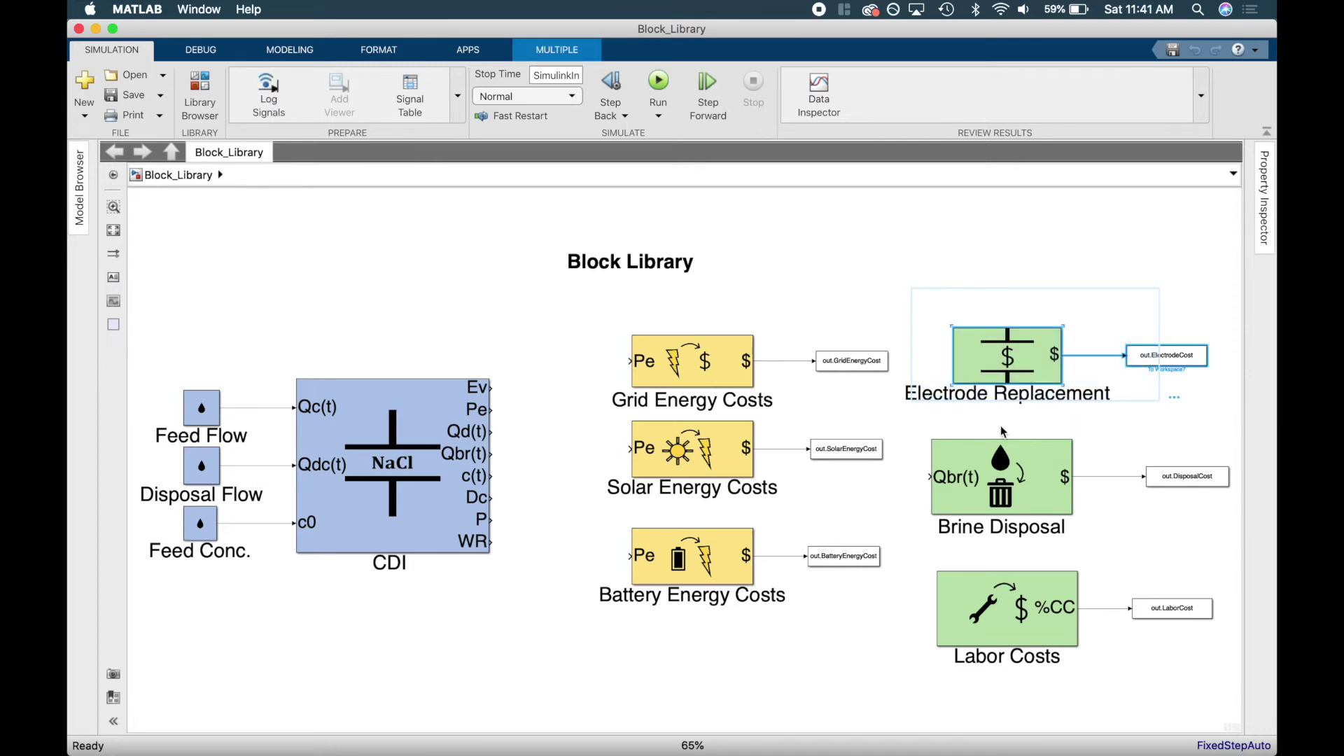
pyautogui.hotkey('ctrl', 'Up')
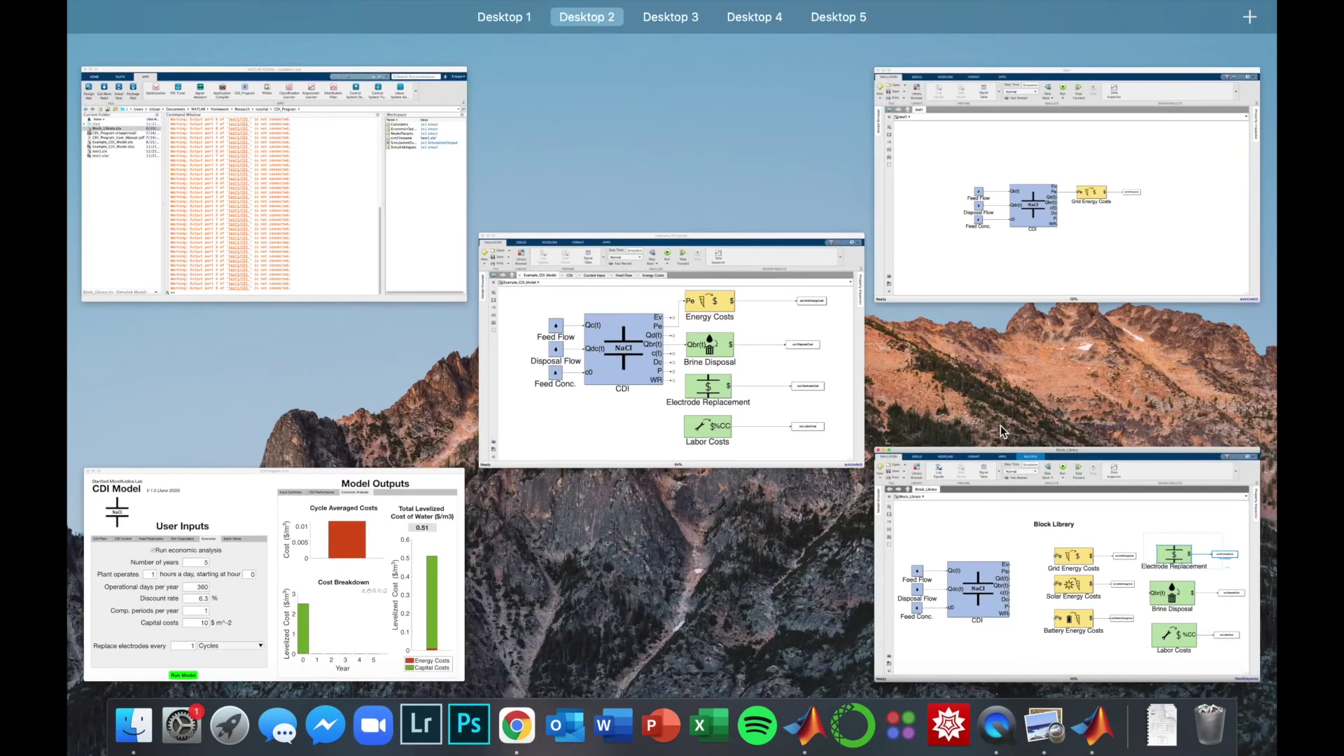
pyautogui.click(1020, 250)
pyautogui.press('super+v')
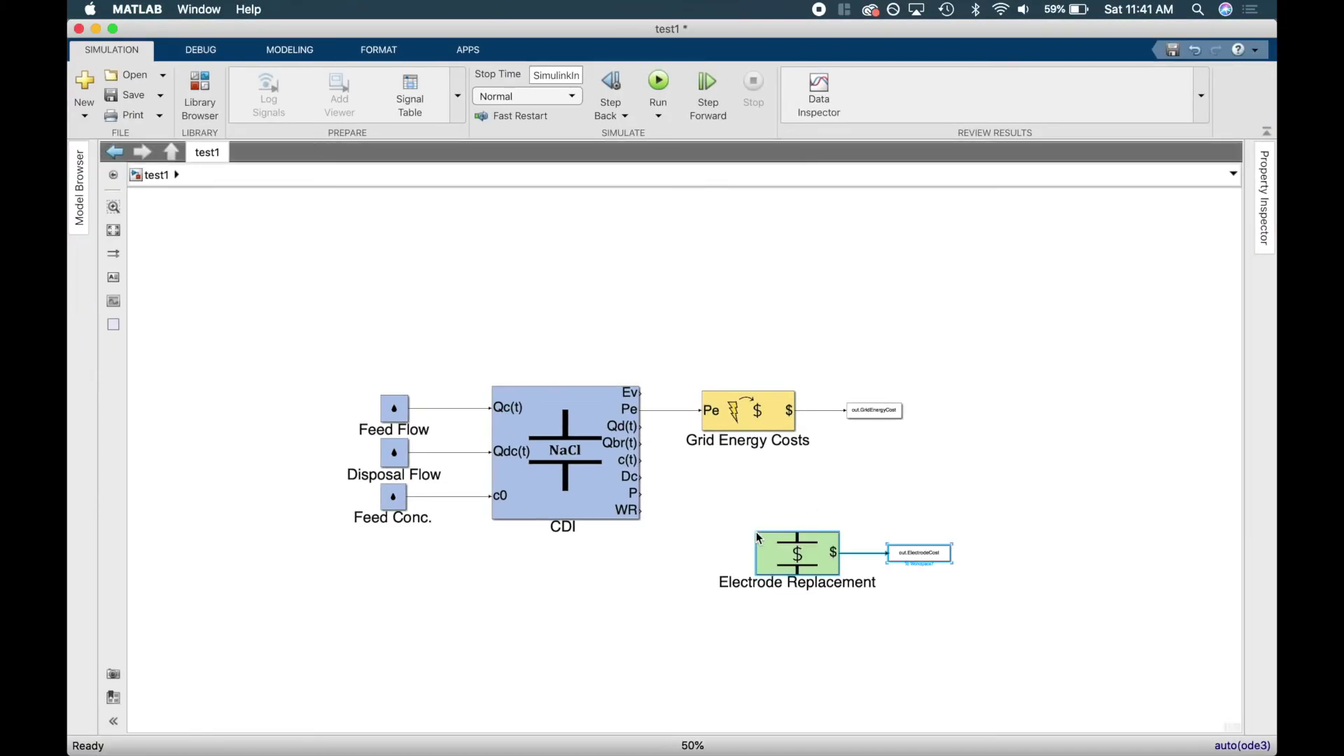
pyautogui.moveTo(787, 548); pyautogui.dragTo(733, 558)
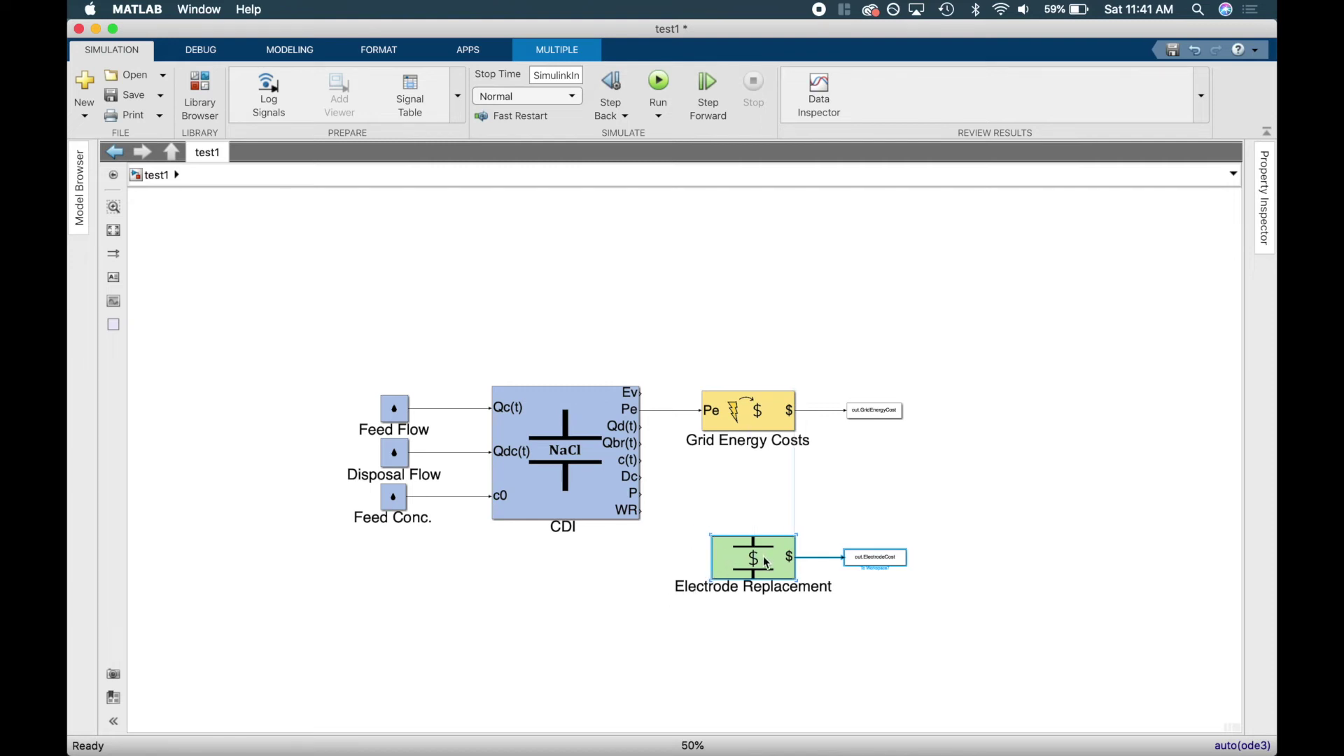
pyautogui.moveTo(755, 560); pyautogui.dragTo(759, 575)
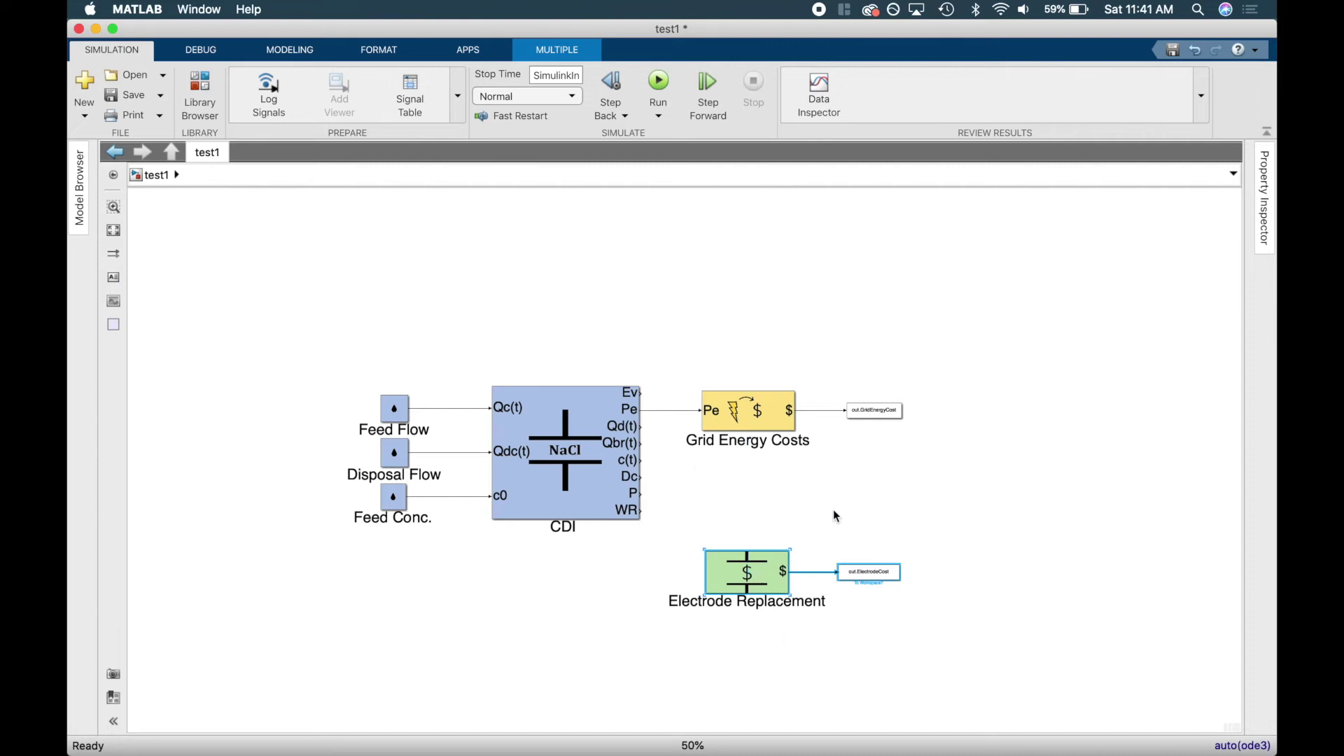
# Inspect the electrode cost per area input inside the Electrode Replacement subsystem and return to the top level of test1
pyautogui.doubleClick(753, 571)
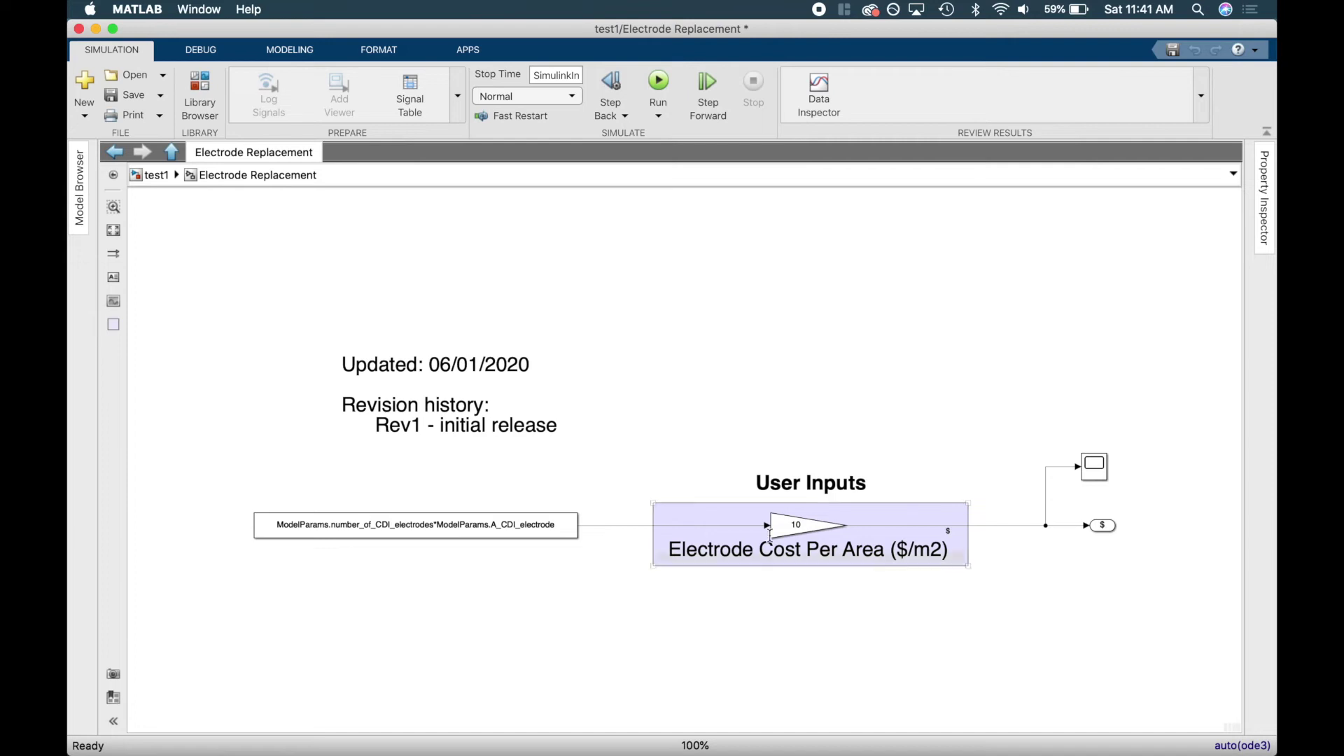
pyautogui.click(858, 514)
pyautogui.click(789, 525)
pyautogui.click(170, 158)
# Copy Brine Disposal with its To Workspace block from Block_Library into test1 between Grid Energy Costs and Electrode Replacement, wiring it to CDI's Qbr(t) output
pyautogui.hotkey('ctrl', 'Up')
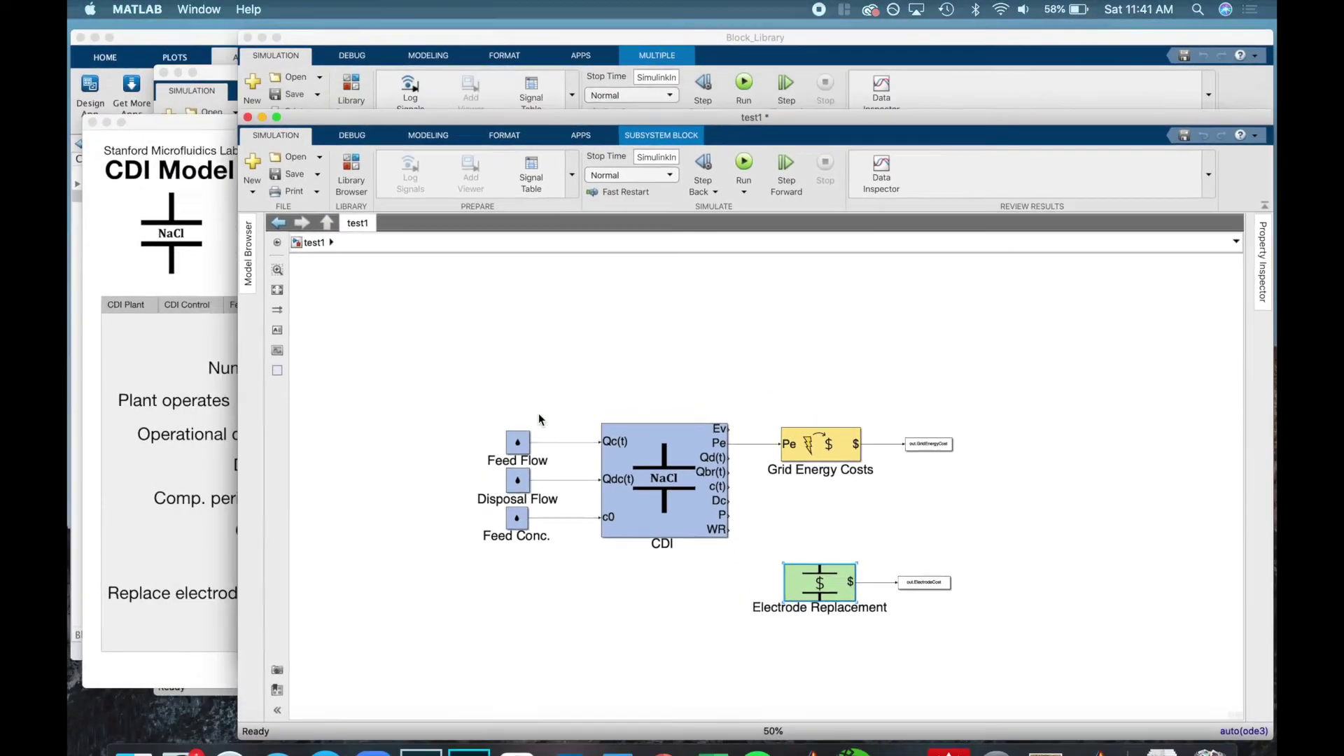
pyautogui.click(924, 249)
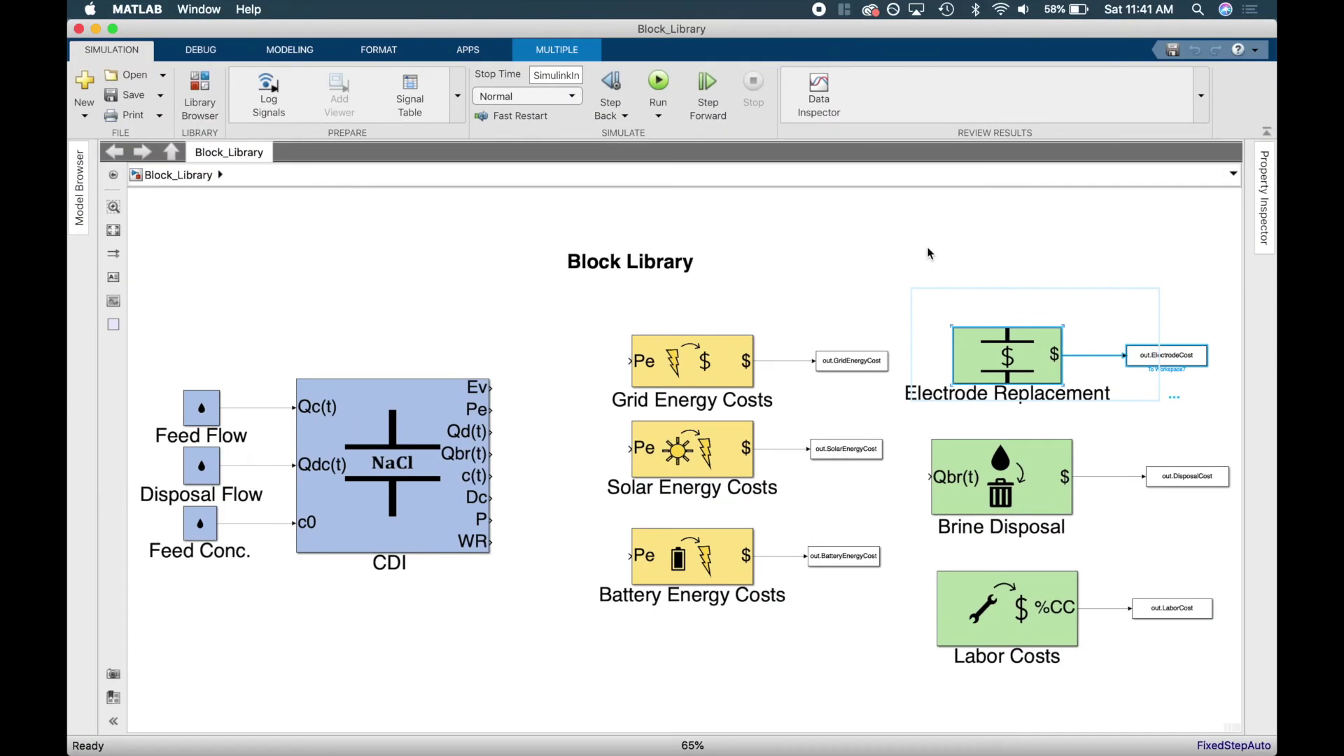
pyautogui.moveTo(915, 421); pyautogui.dragTo(1196, 523)
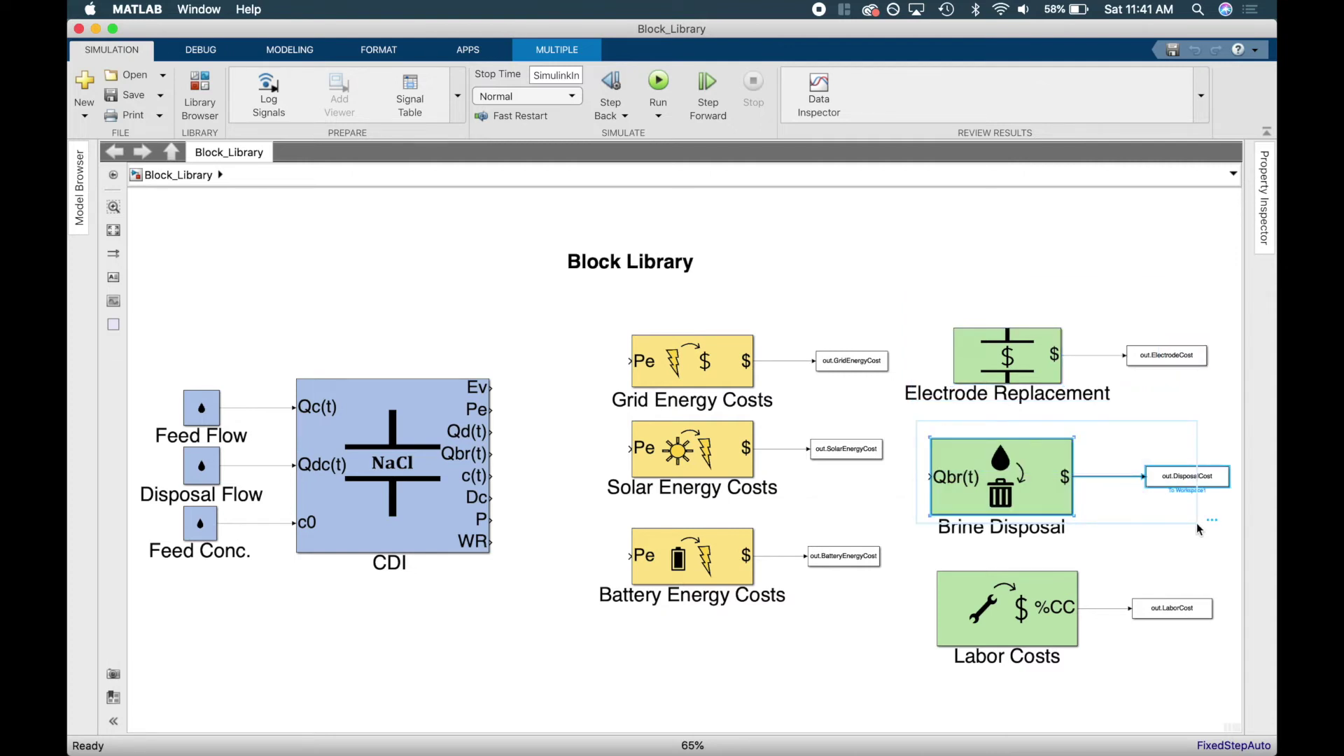
pyautogui.hotkey('ctrl', 'Up')
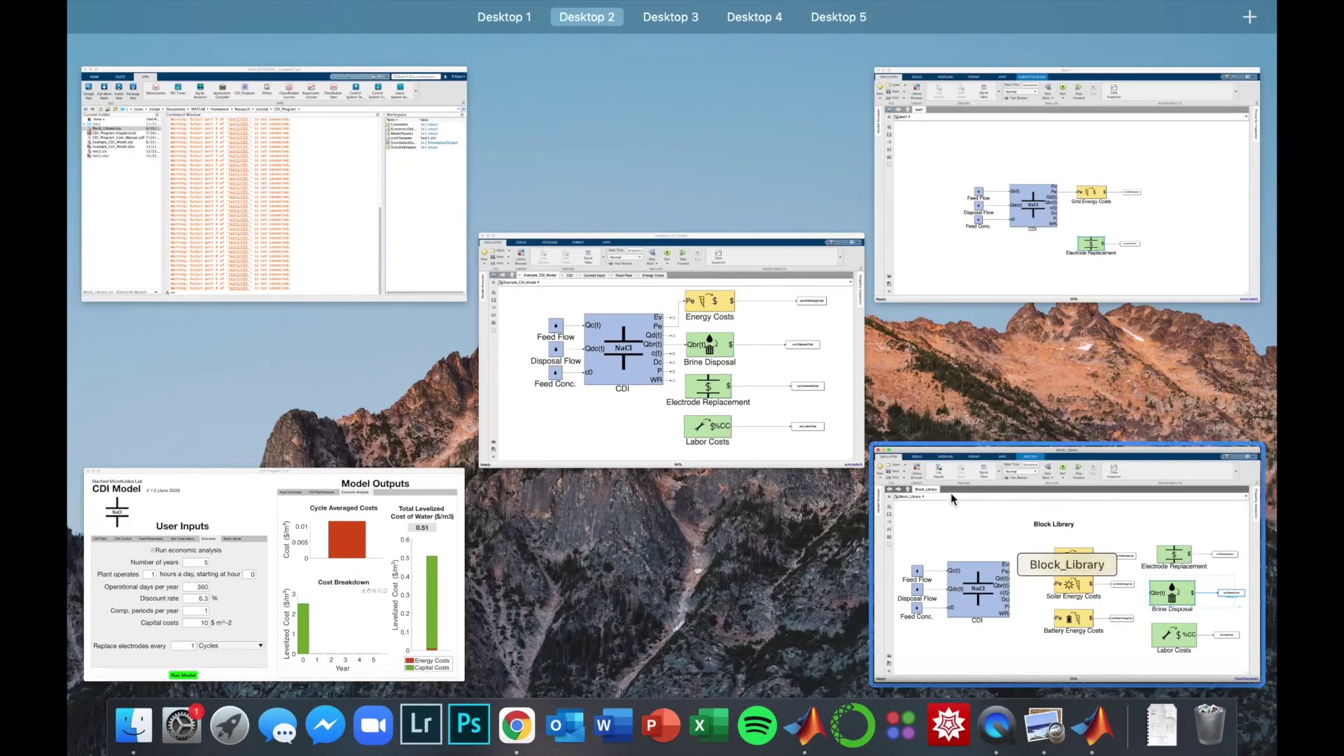
pyautogui.click(1006, 262)
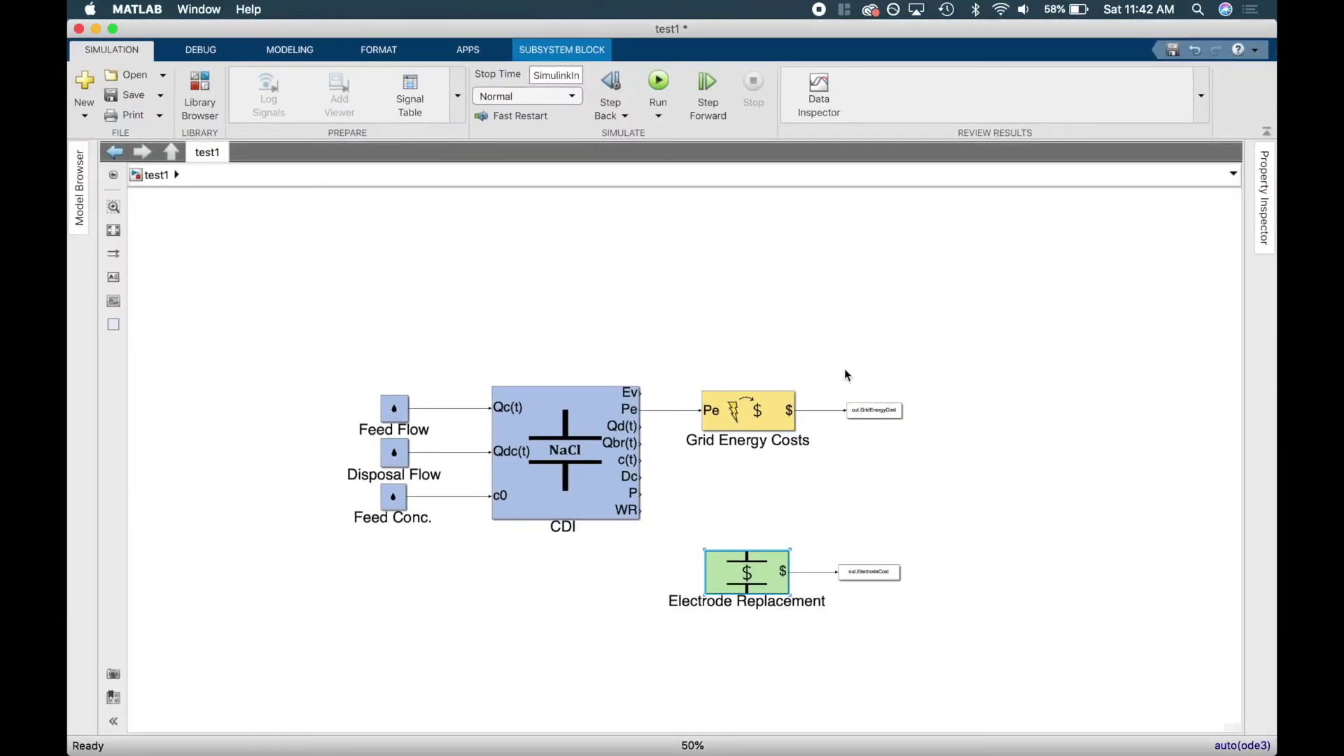
pyautogui.press('cmd+v')
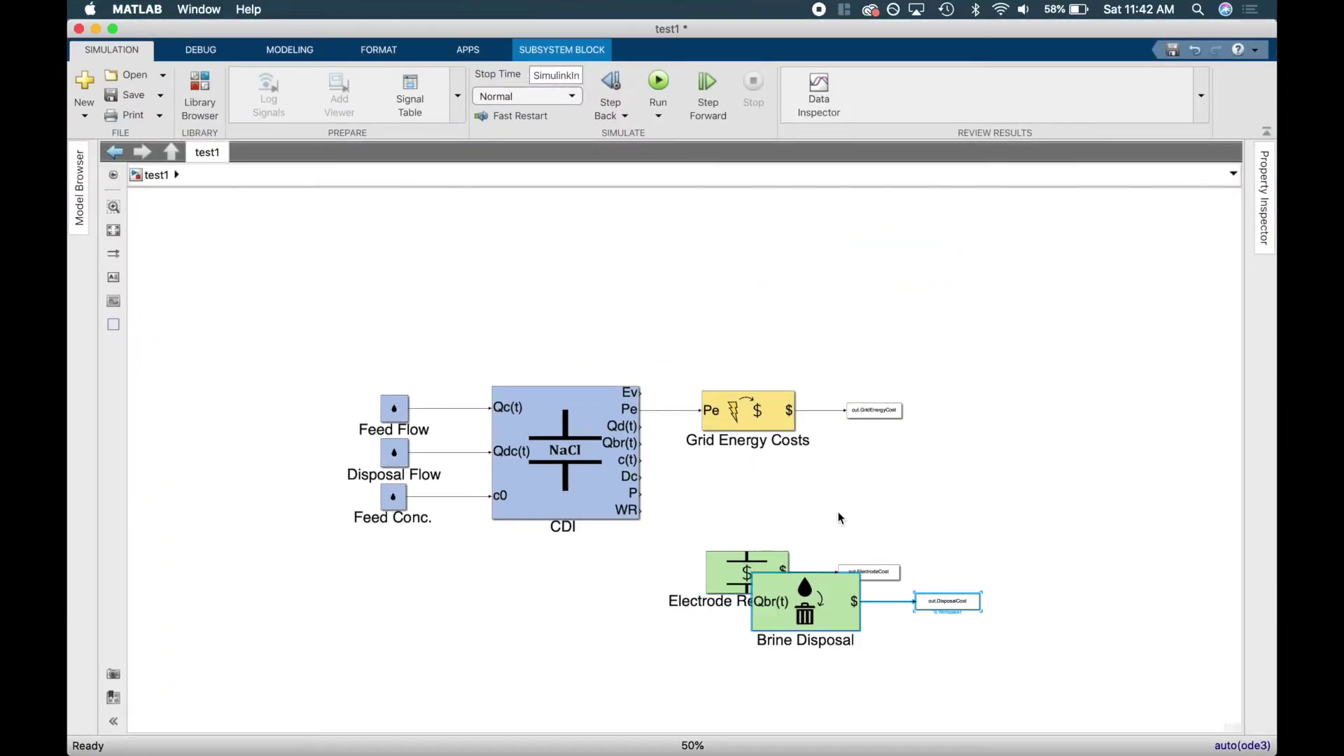
pyautogui.moveTo(819, 583); pyautogui.dragTo(765, 497)
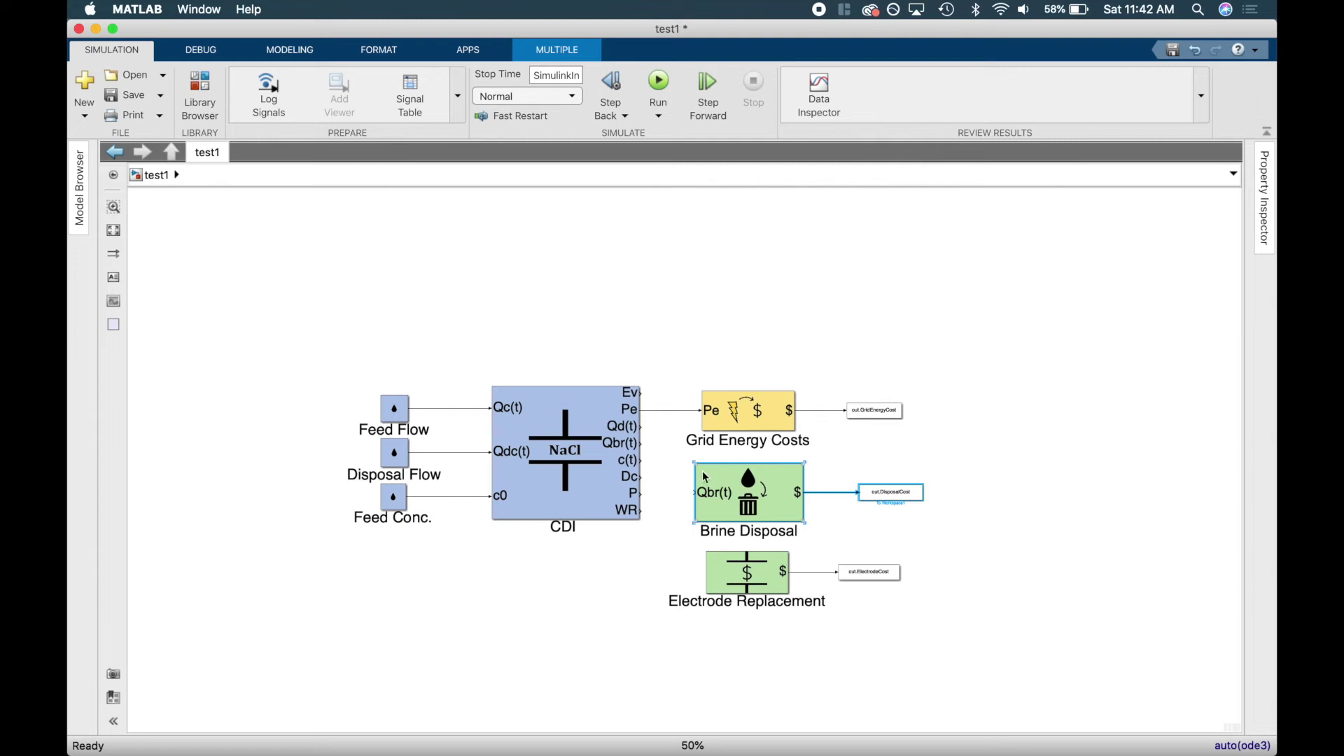
pyautogui.click(673, 496)
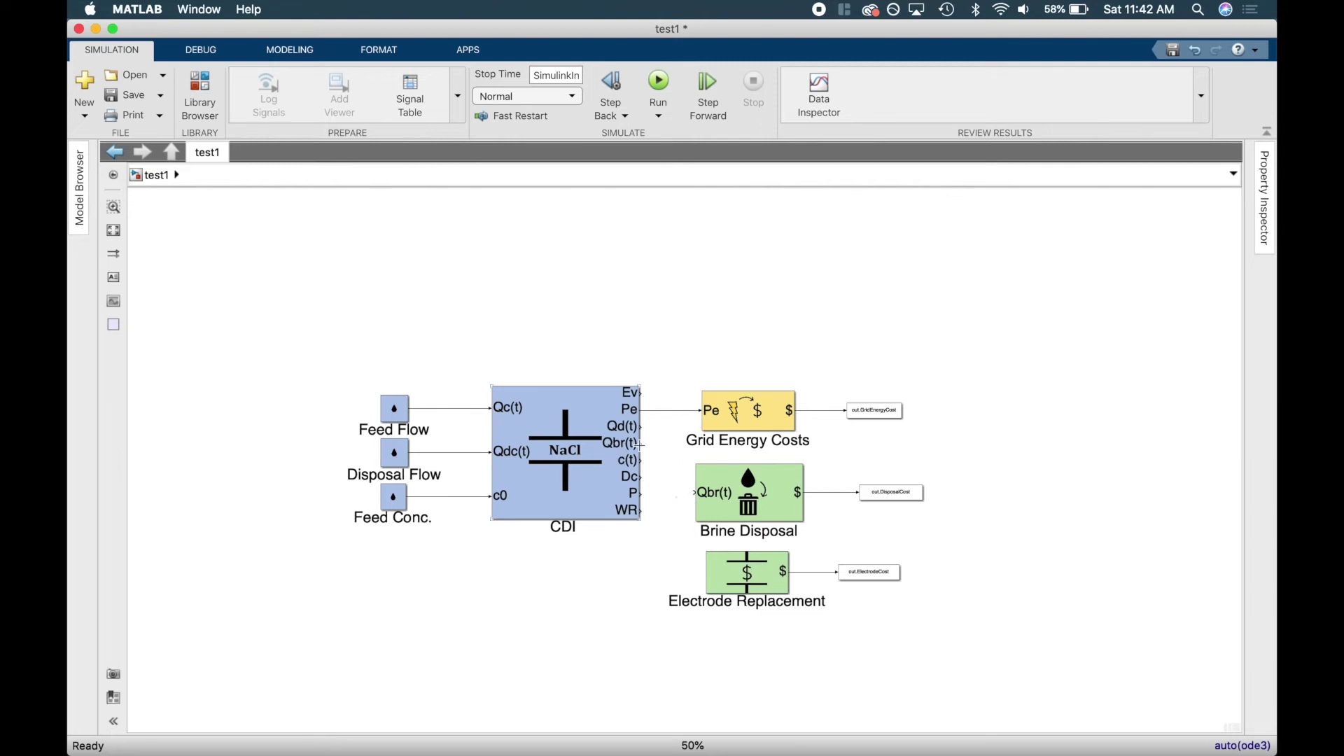
pyautogui.moveTo(639, 443); pyautogui.dragTo(691, 494)
# Copy the Labor Costs block with its To Workspace block from Block_Library into test1 and place them above Grid Energy Costs
pyautogui.hotkey('ctrl', 'Up')
pyautogui.click(980, 267)
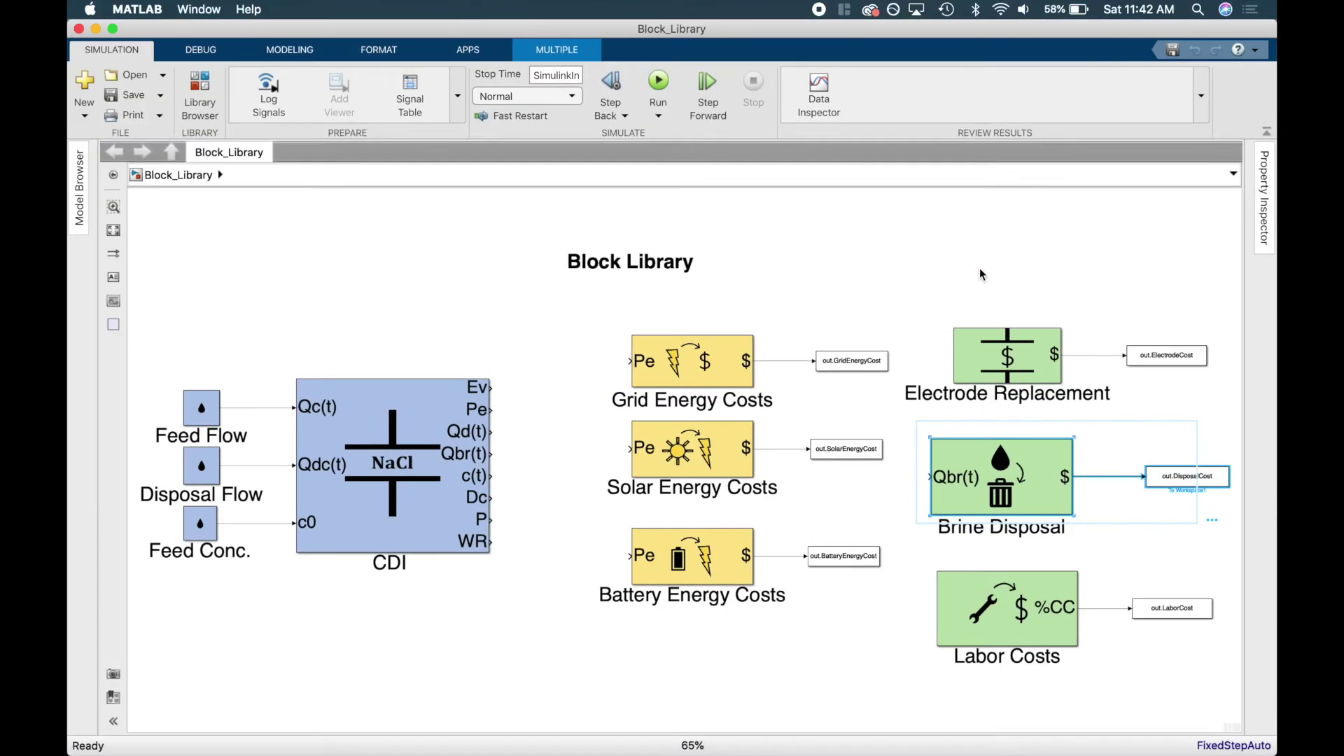
pyautogui.moveTo(917, 552); pyautogui.dragTo(1191, 659)
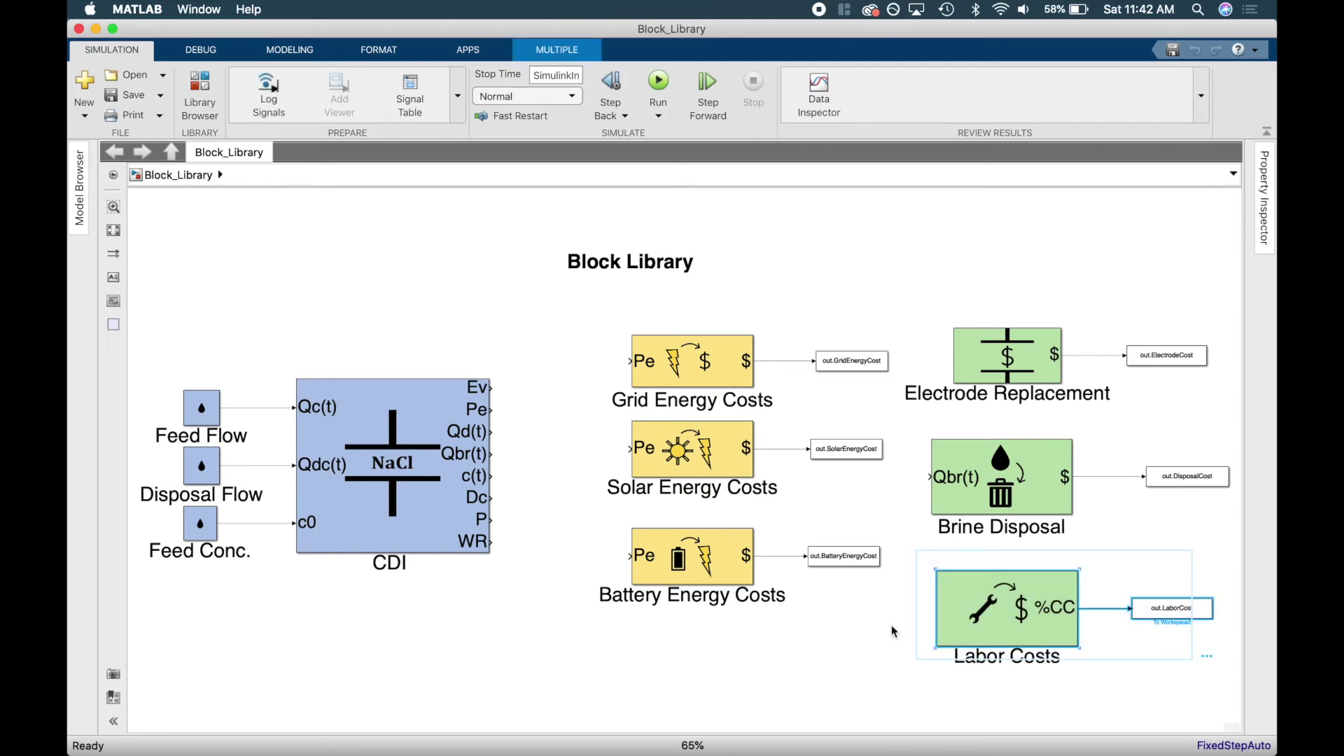
pyautogui.hotkey('ctrl', 'Up')
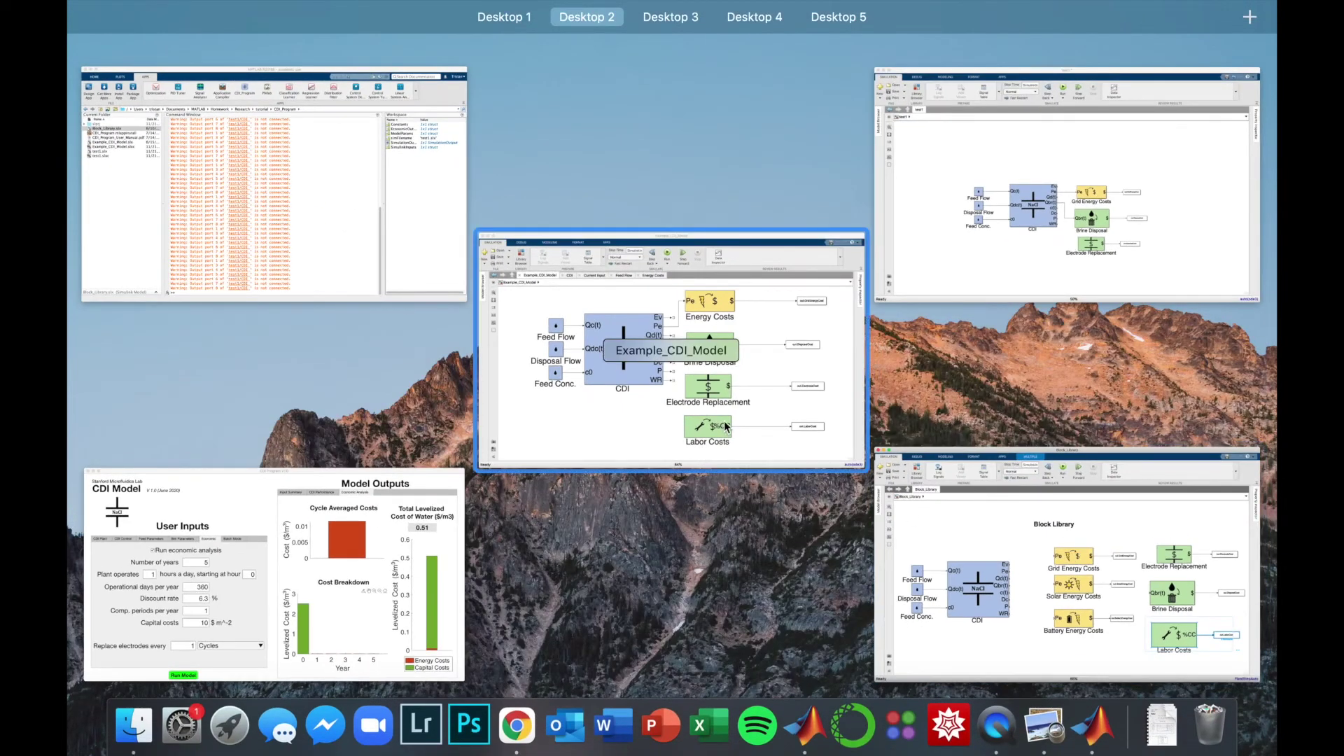
pyautogui.click(939, 228)
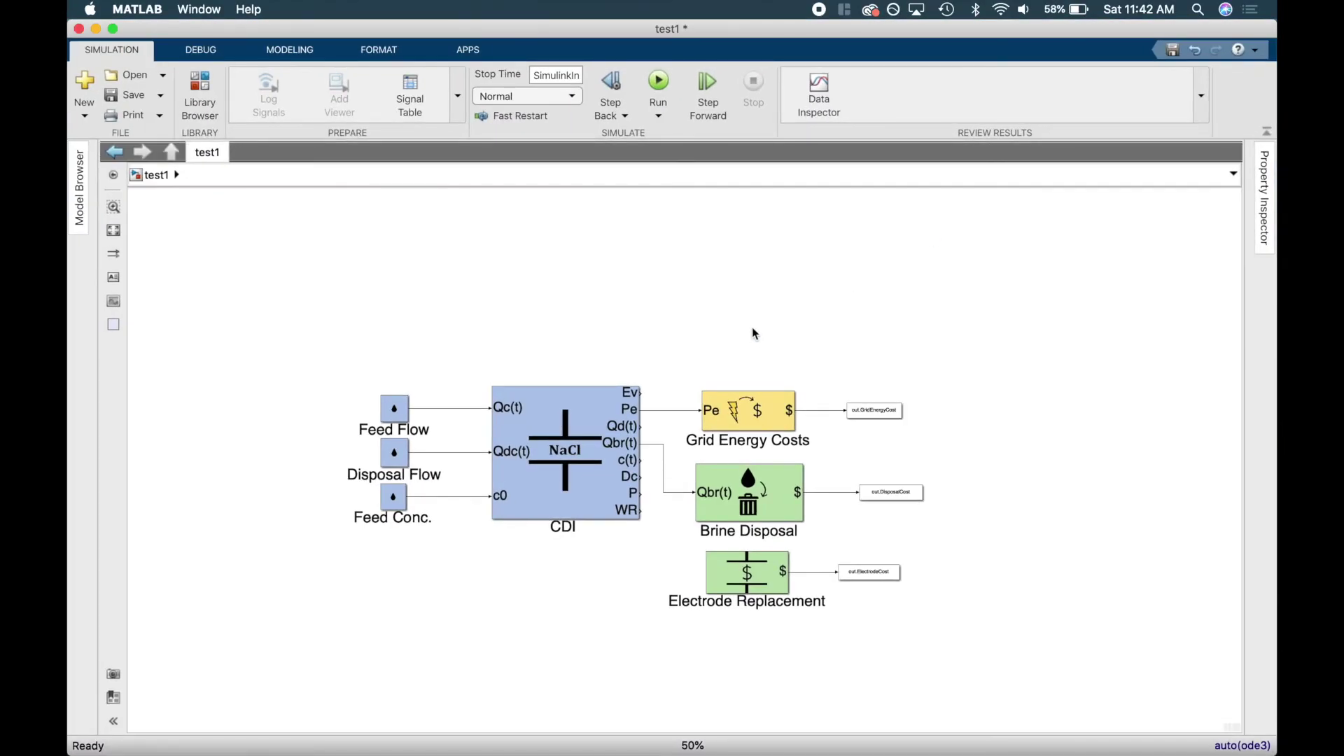
pyautogui.press('super+v')
pyautogui.moveTo(807, 358); pyautogui.dragTo(753, 325)
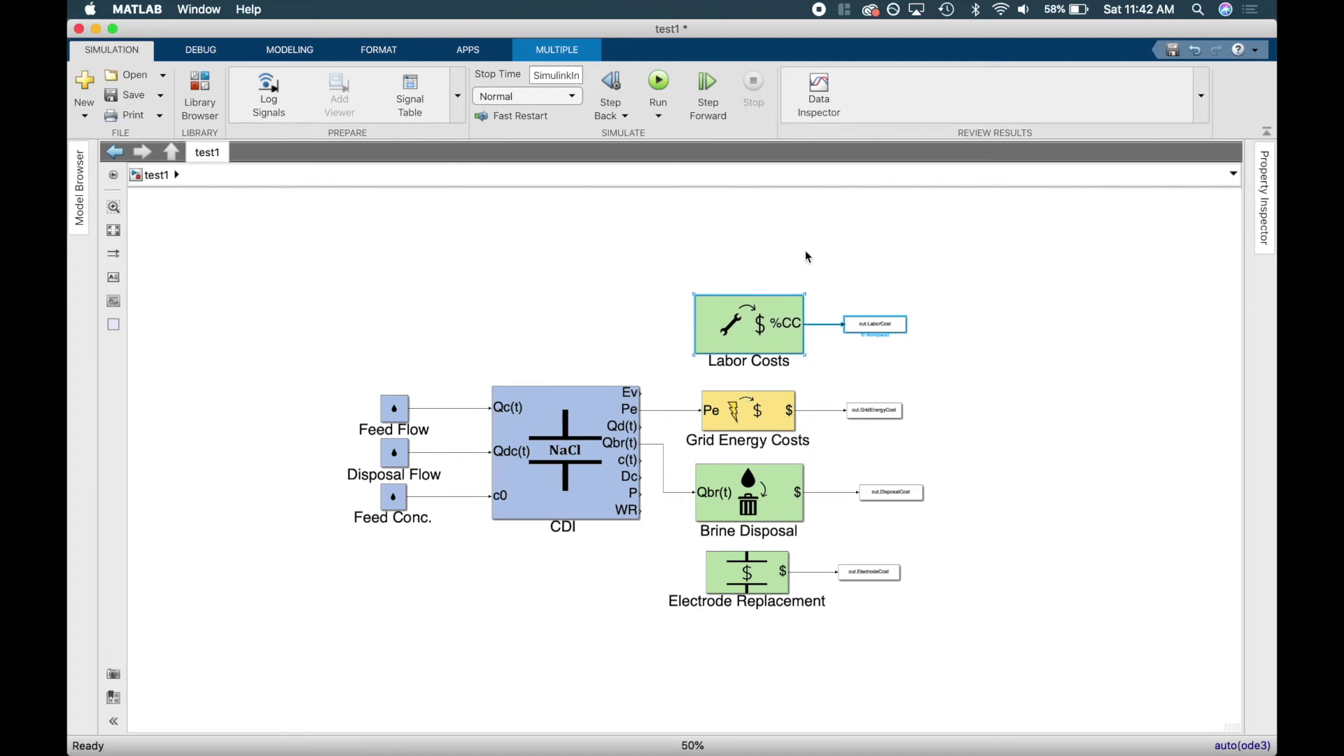
# Inspect the annual labor cost input inside the Labor Costs subsystem, return to the top level of test1 and clear the selection
pyautogui.doubleClick(768, 317)
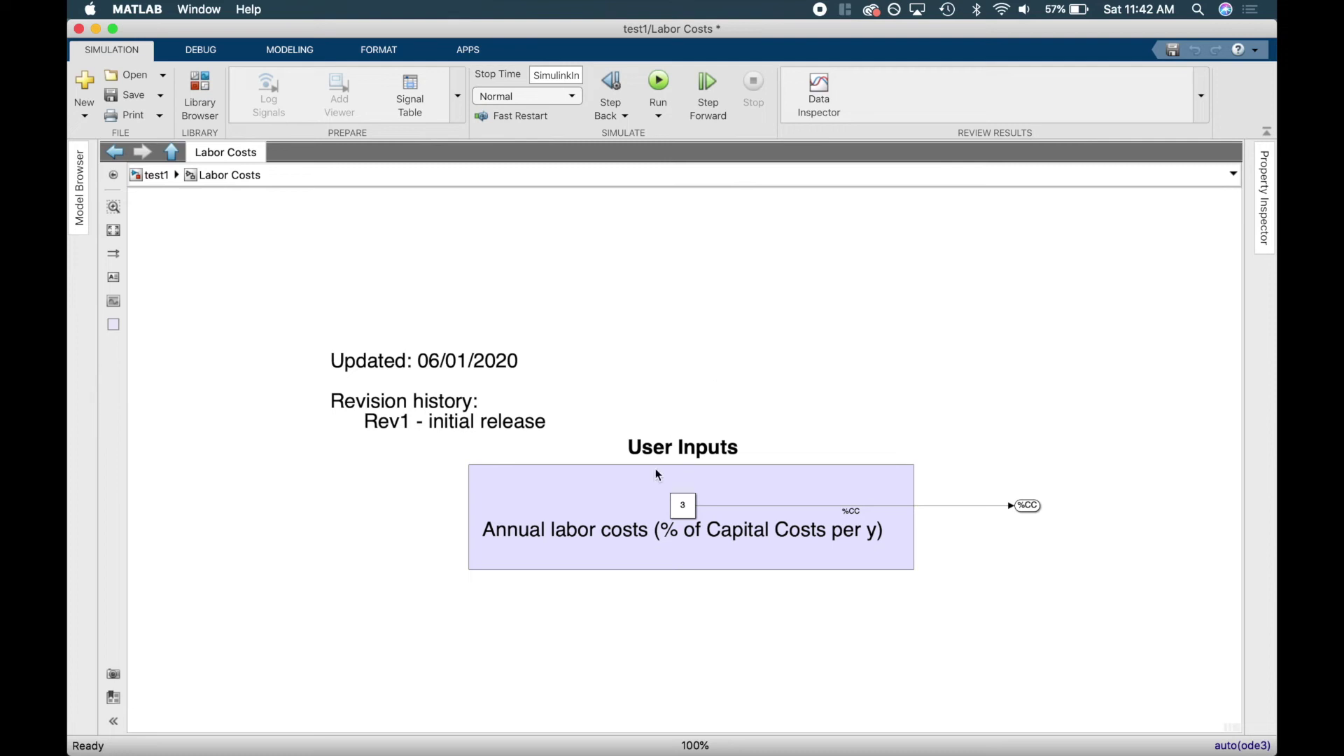
pyautogui.click(724, 490)
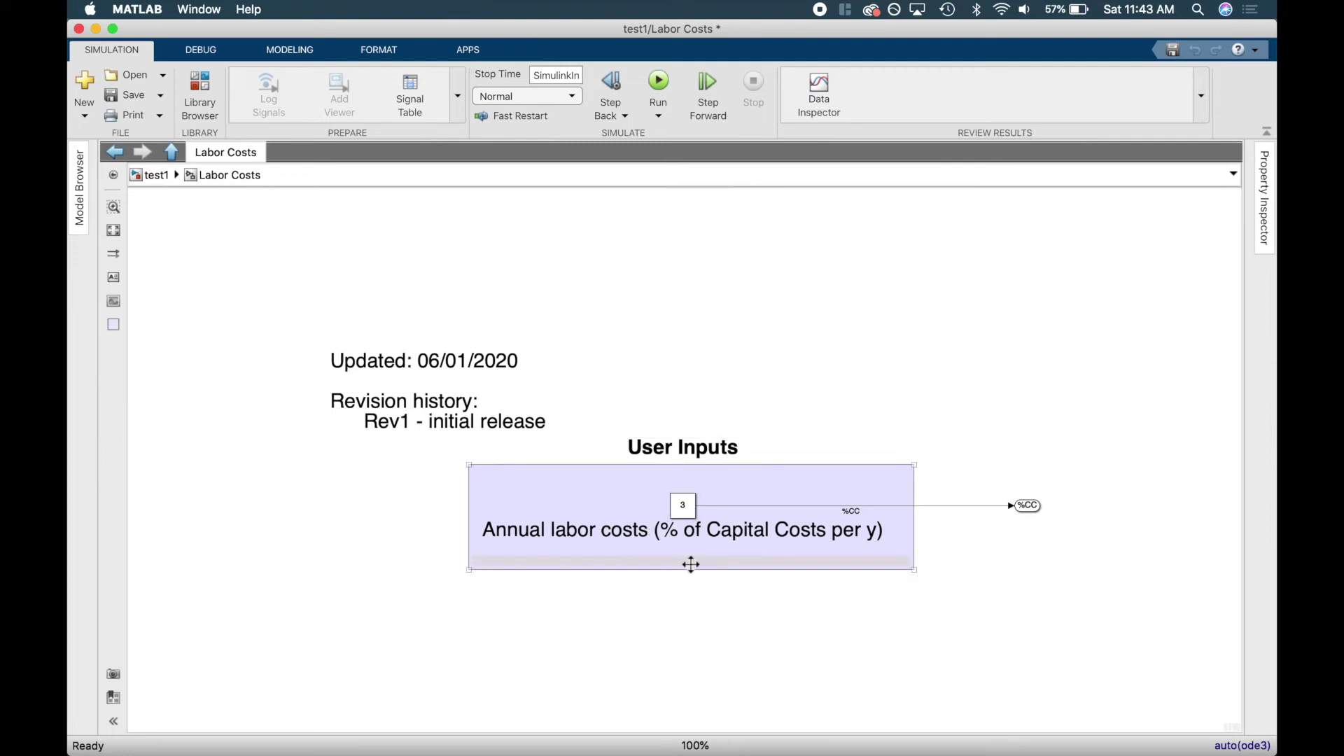
pyautogui.click(830, 225)
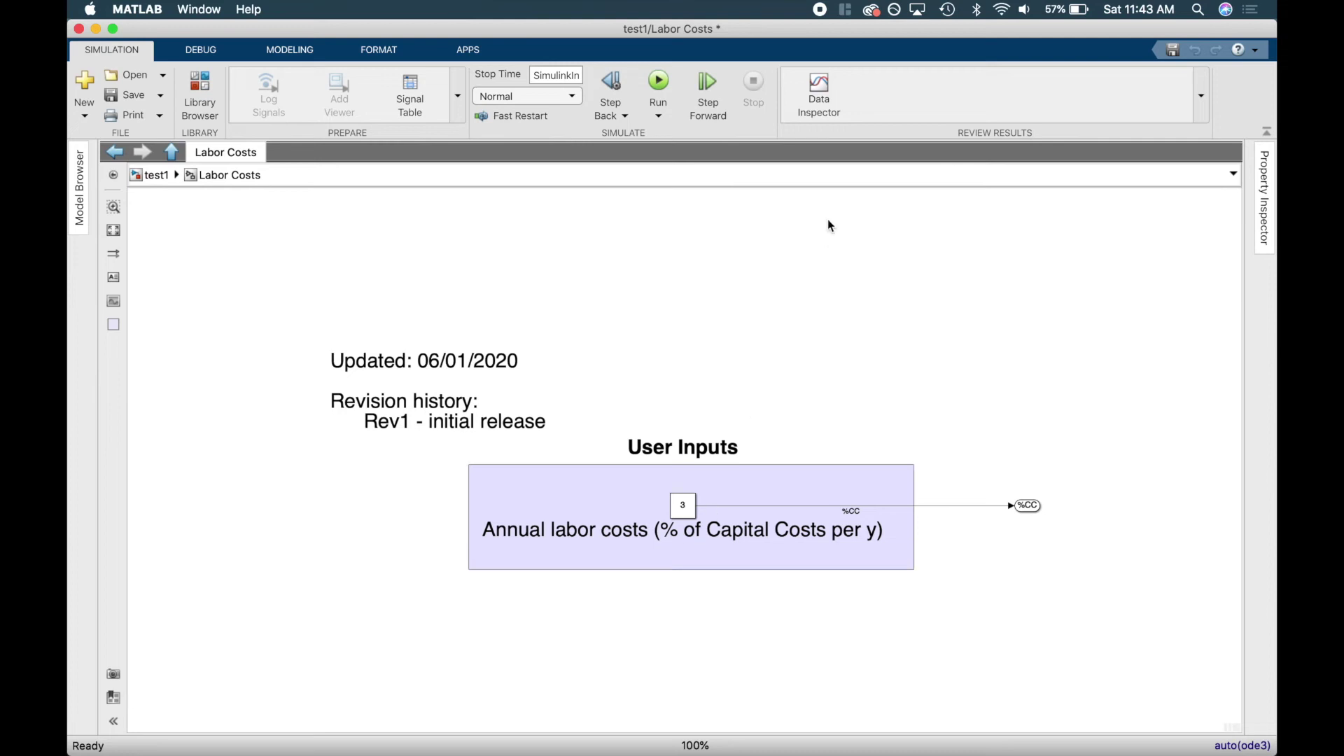
pyautogui.click(173, 153)
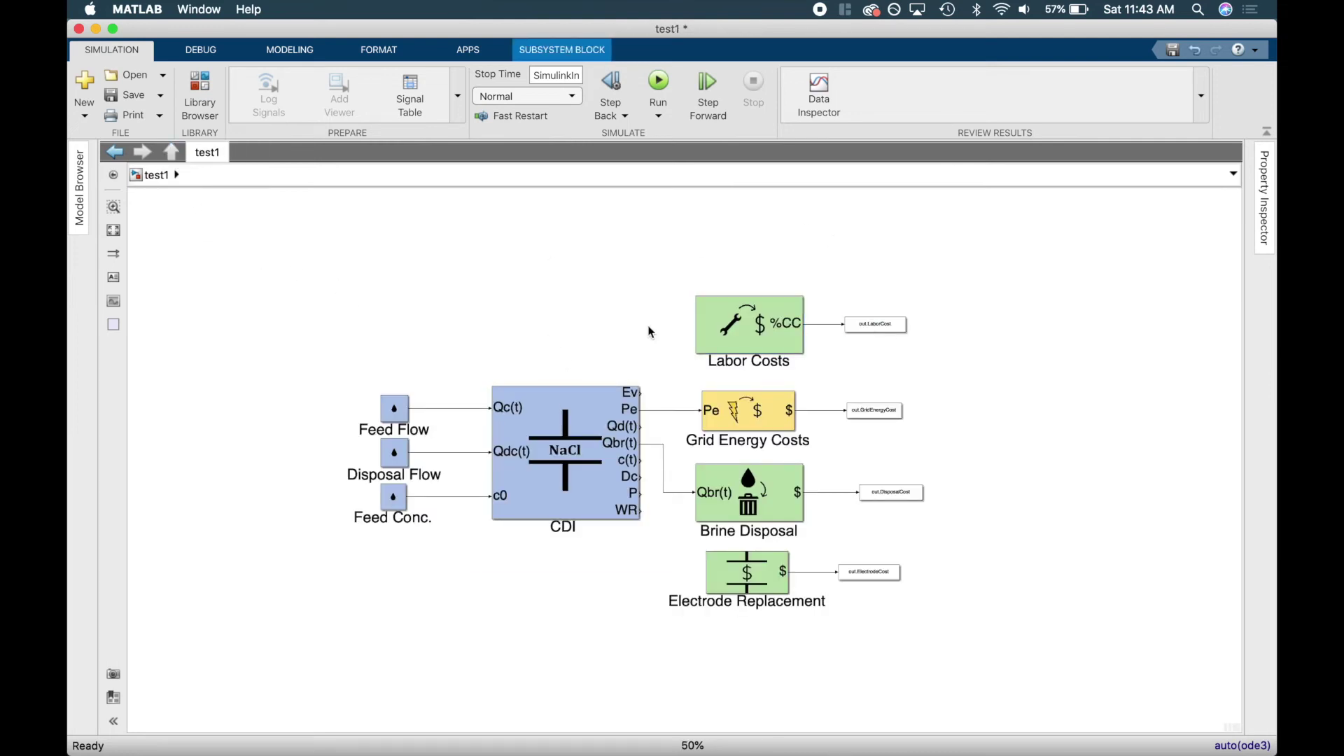
pyautogui.click(588, 613)
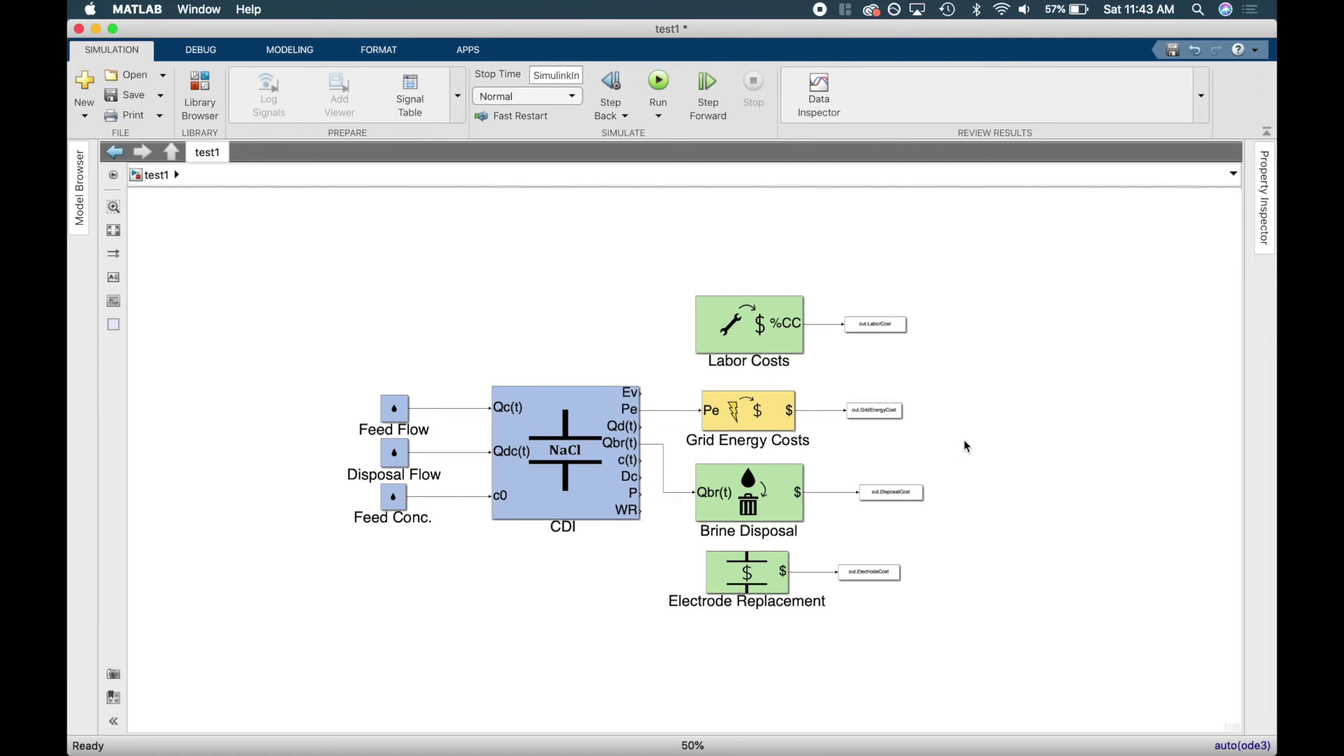
# Save the test1 model, switch to the CDI Program window and run the model with all cost blocks included
pyautogui.click(133, 96)
pyautogui.hotkey('ctrl', 'Up')
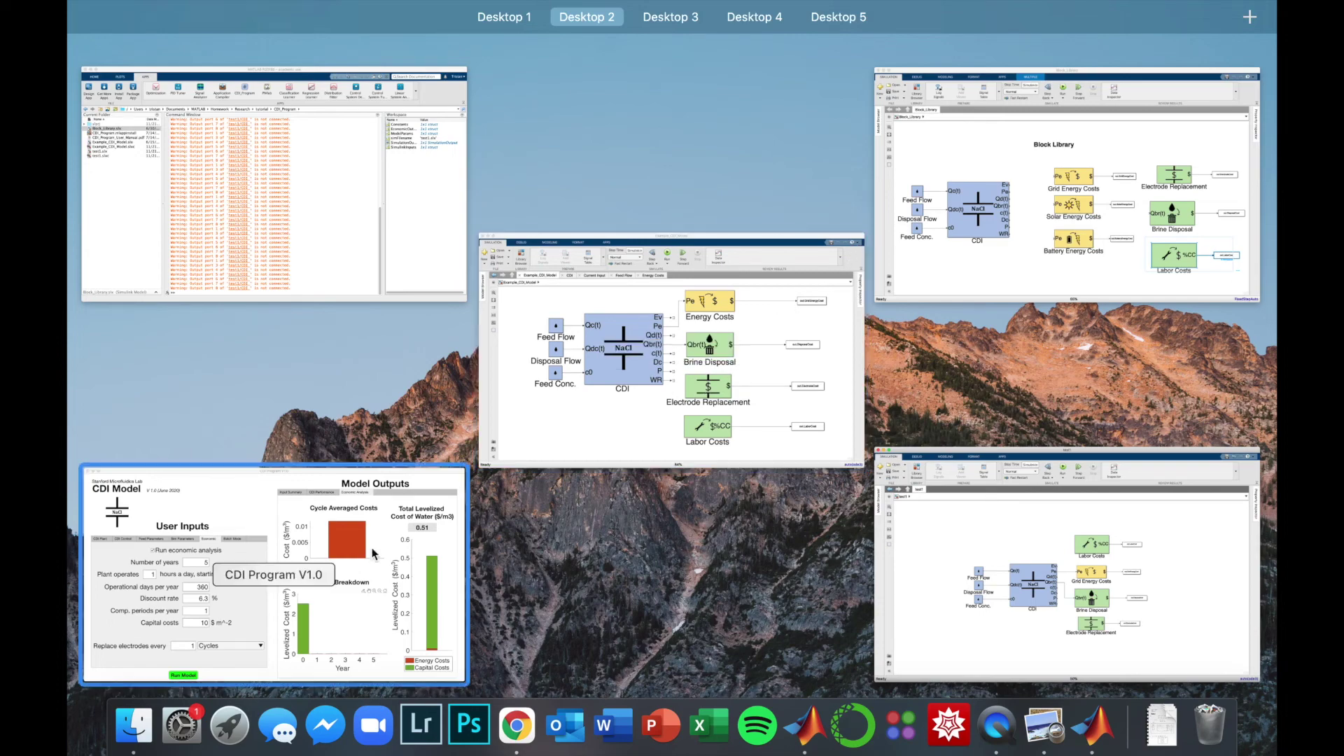
pyautogui.click(342, 581)
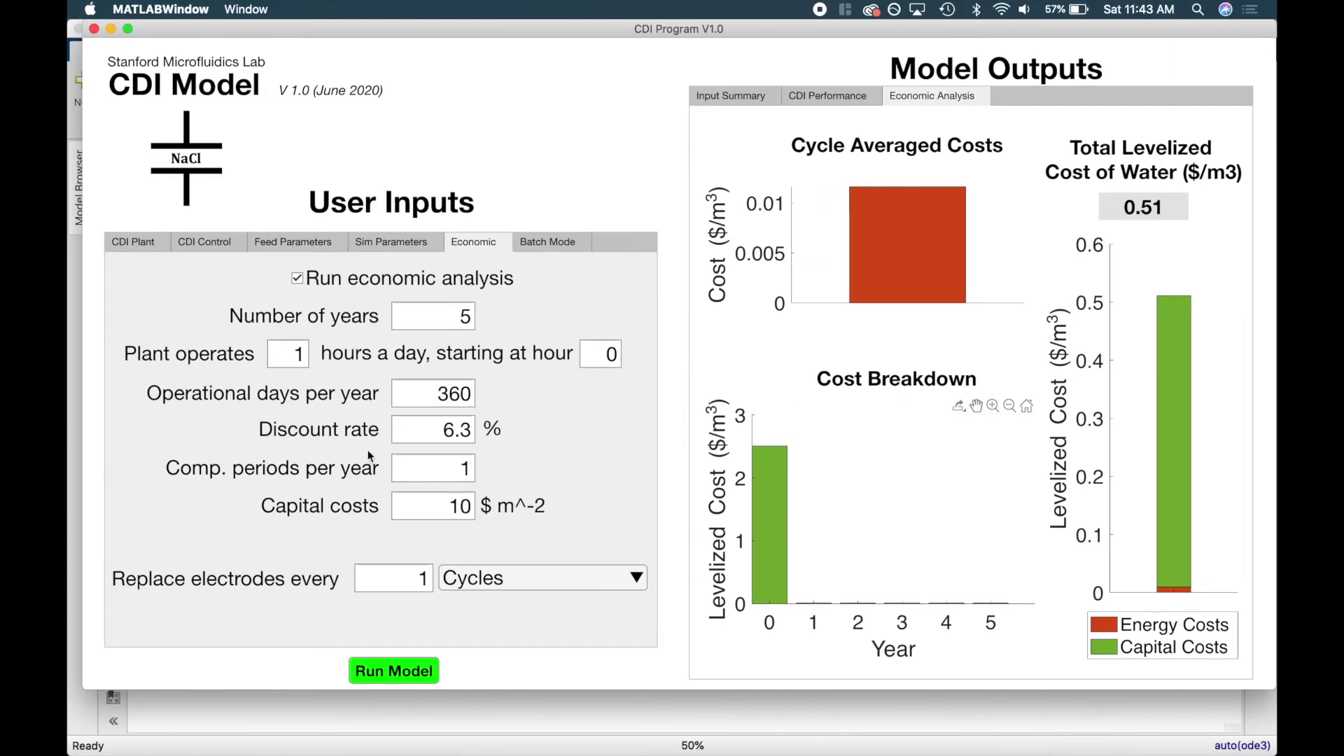
pyautogui.click(378, 672)
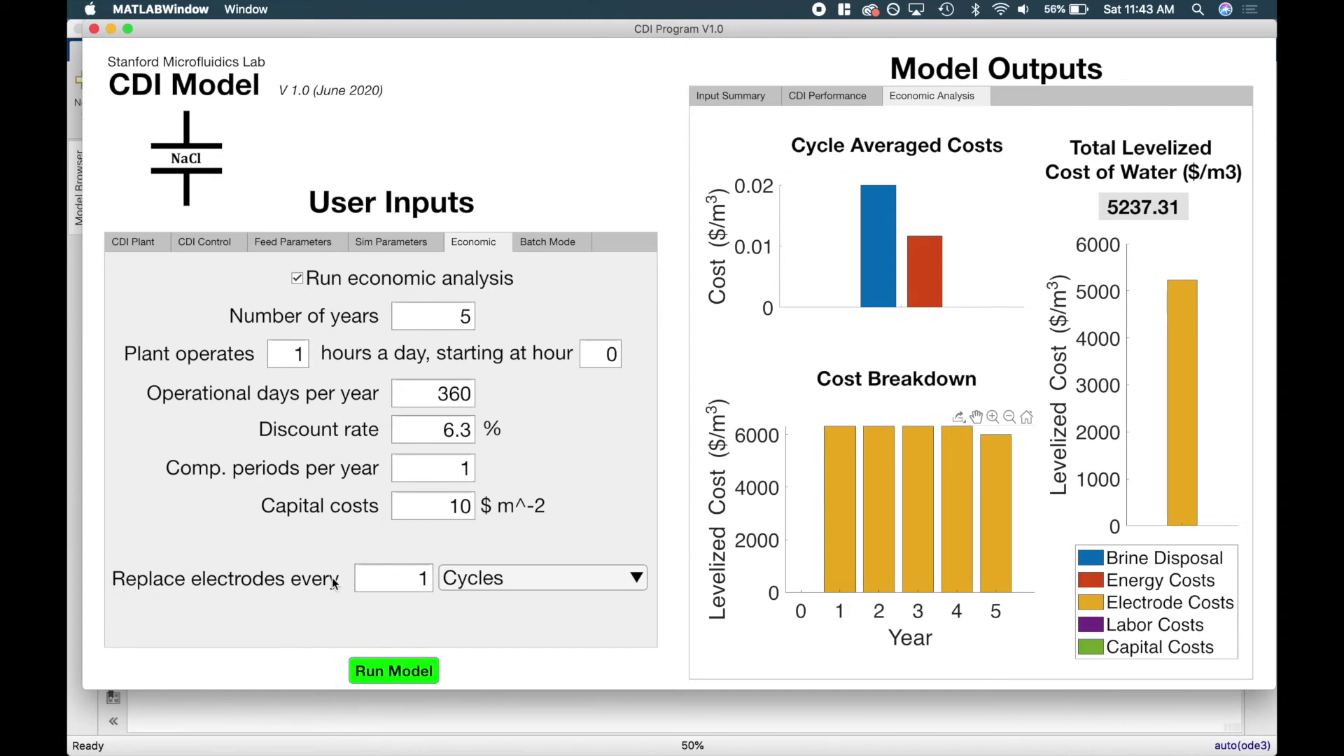
# Set the electrode replacement interval to every 1 Years and run the model again
pyautogui.click(460, 584)
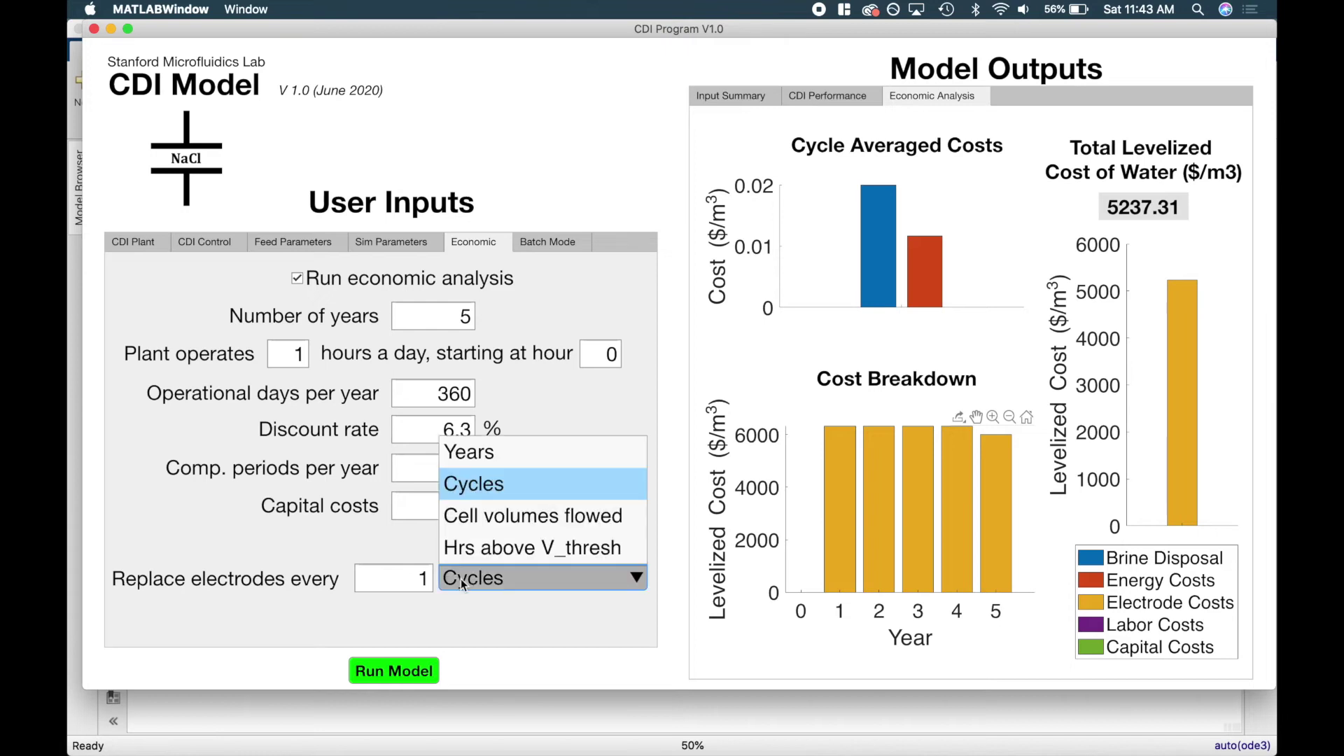
pyautogui.click(502, 453)
pyautogui.click(396, 577)
pyautogui.moveTo(396, 577); pyautogui.dragTo(440, 581)
pyautogui.click(437, 614)
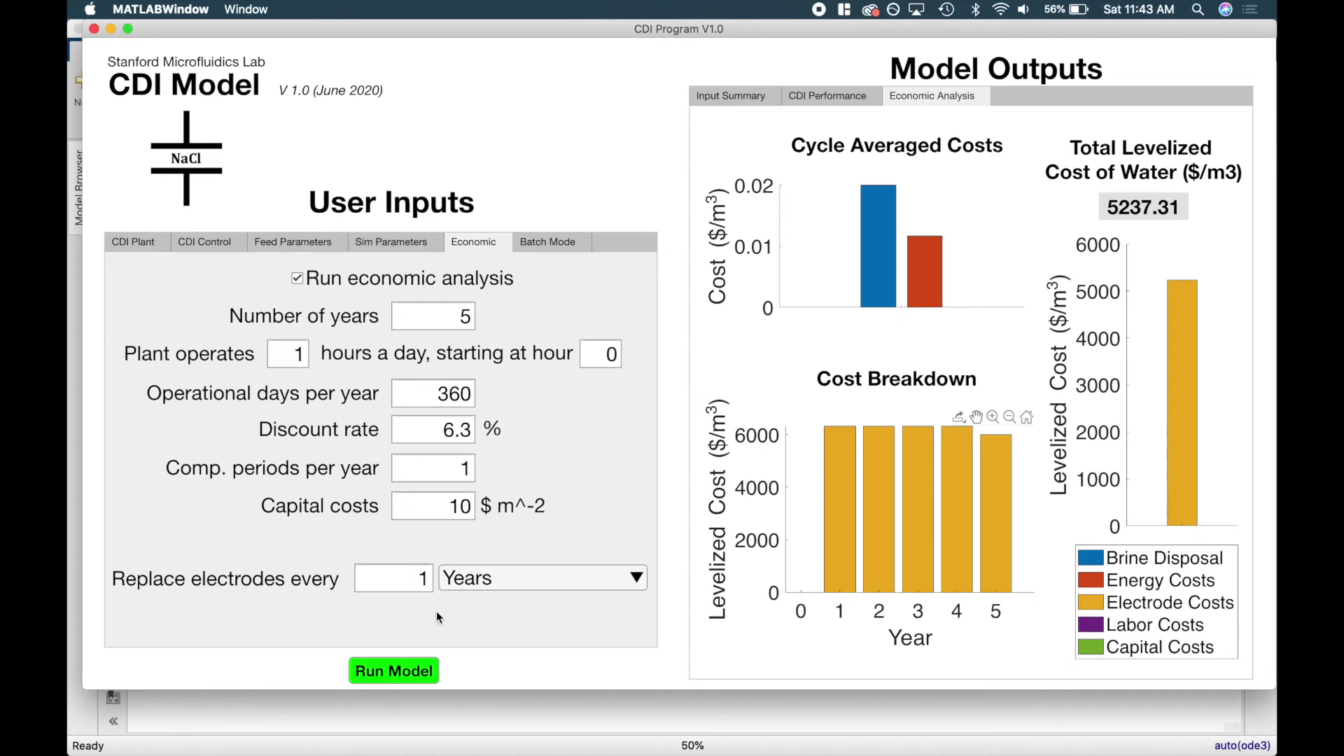
pyautogui.click(411, 673)
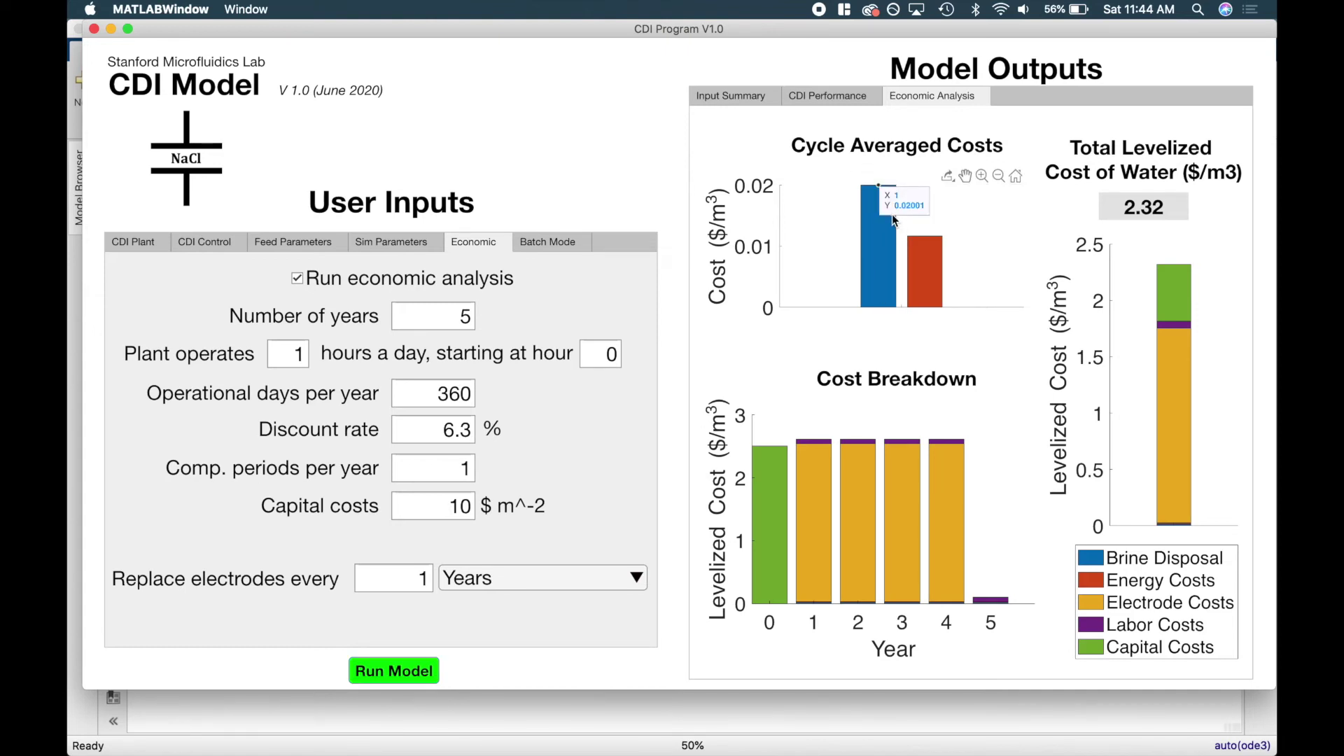
# Examine the bar values in the cycle averaged costs, yearly cost breakdown and total levelized cost charts
pyautogui.moveTo(926, 265)
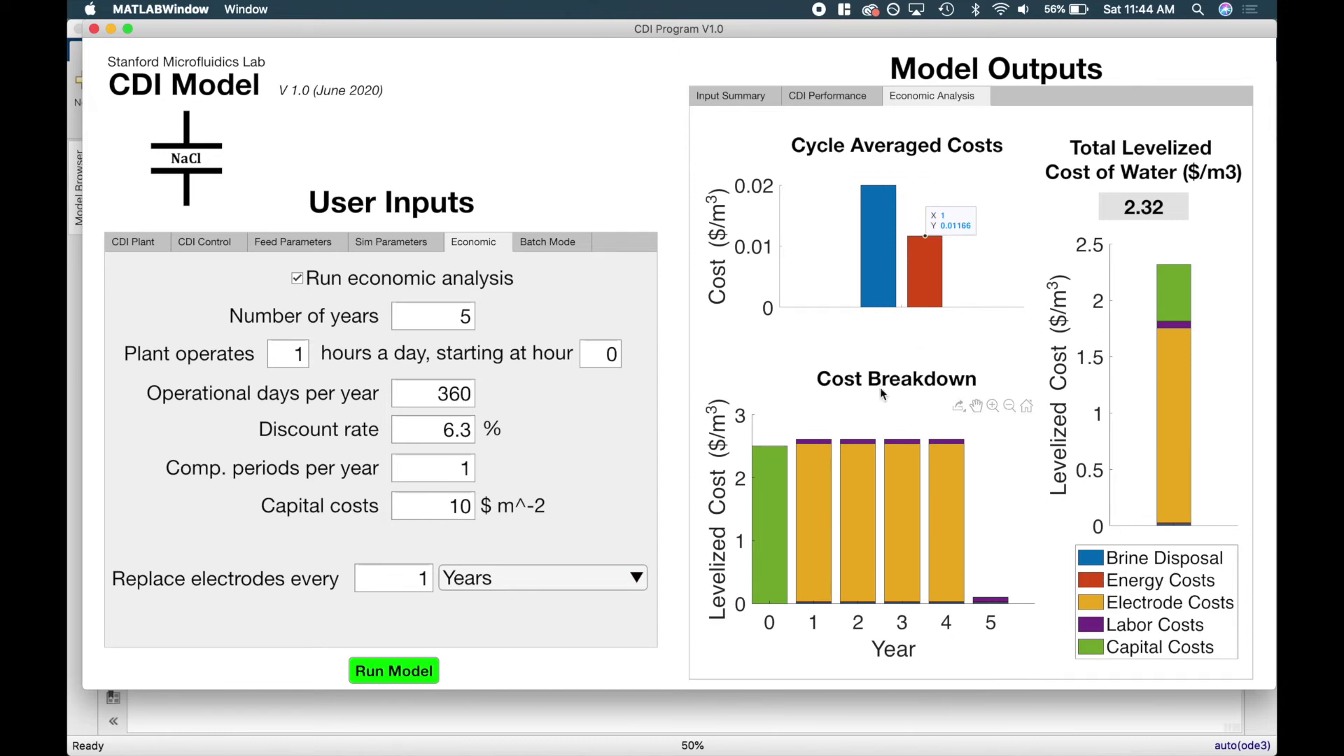
pyautogui.click(775, 453)
pyautogui.moveTo(825, 489)
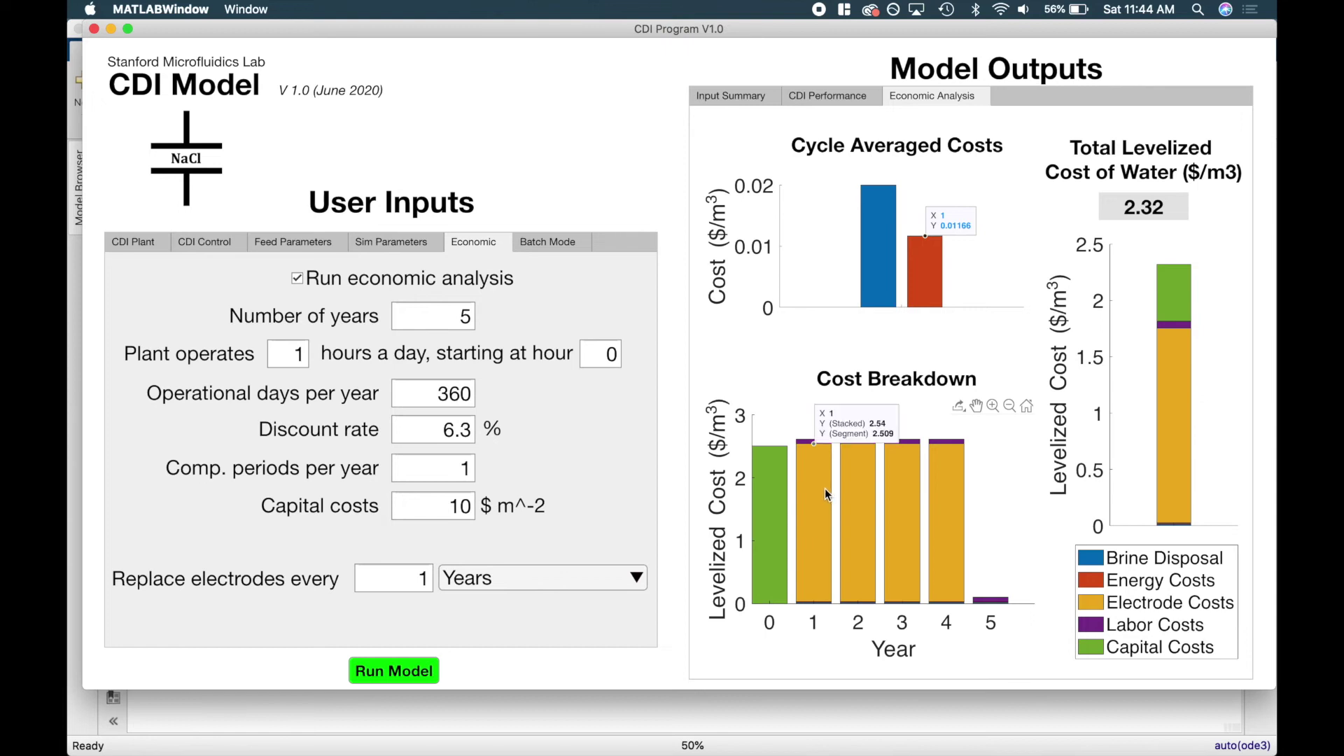
pyautogui.click(863, 490)
pyautogui.click(909, 490)
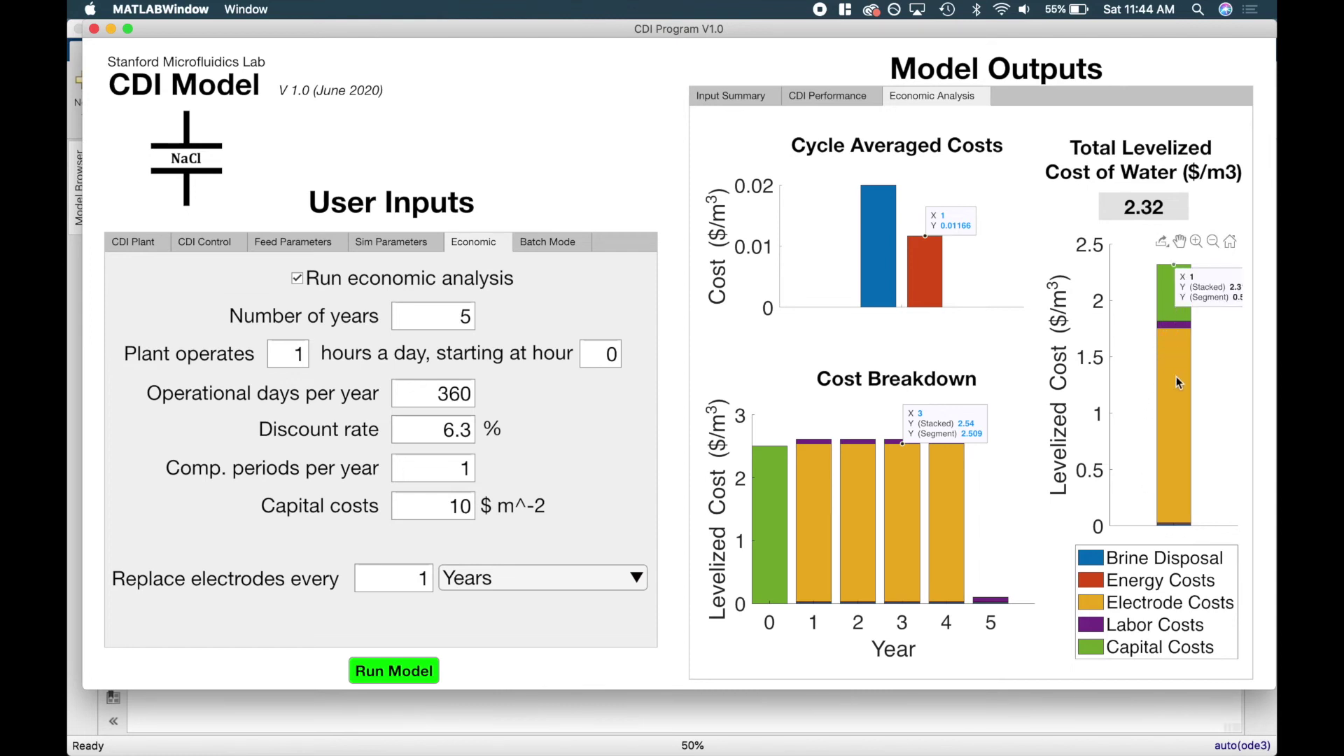
pyautogui.moveTo(1175, 376)
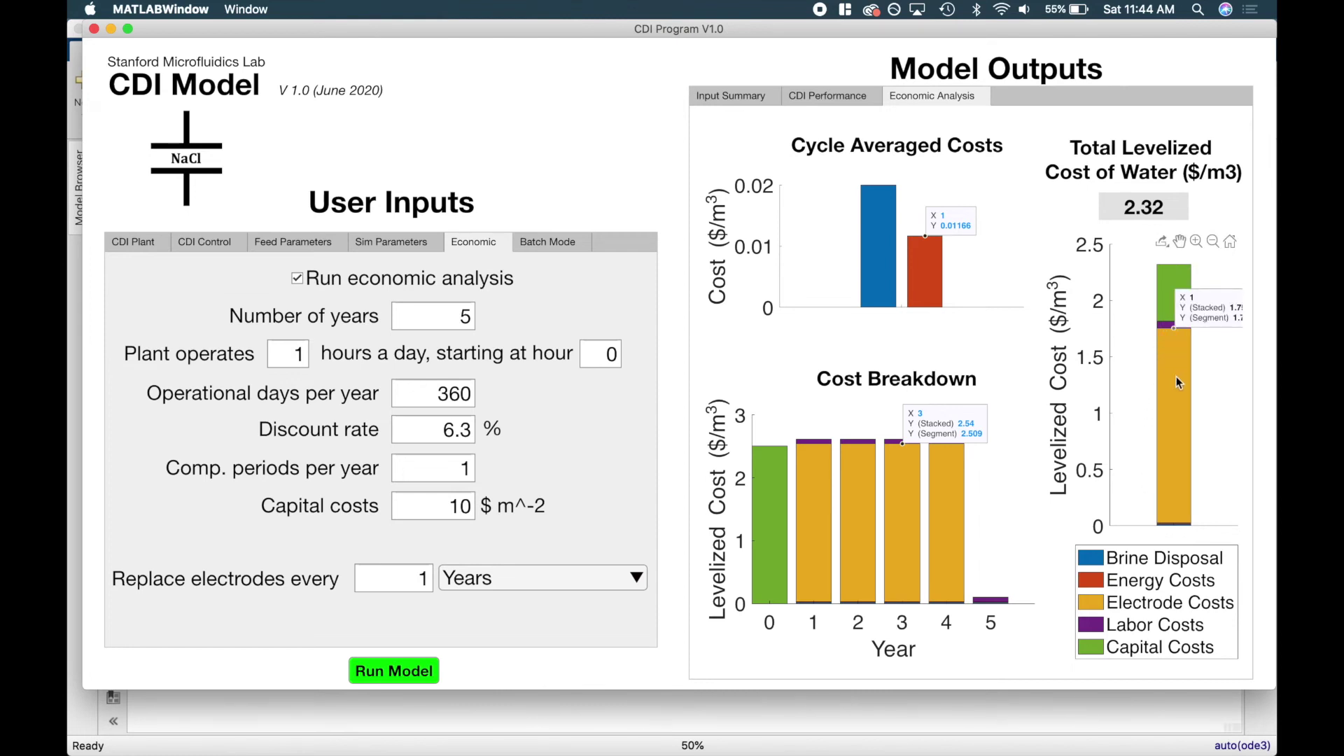
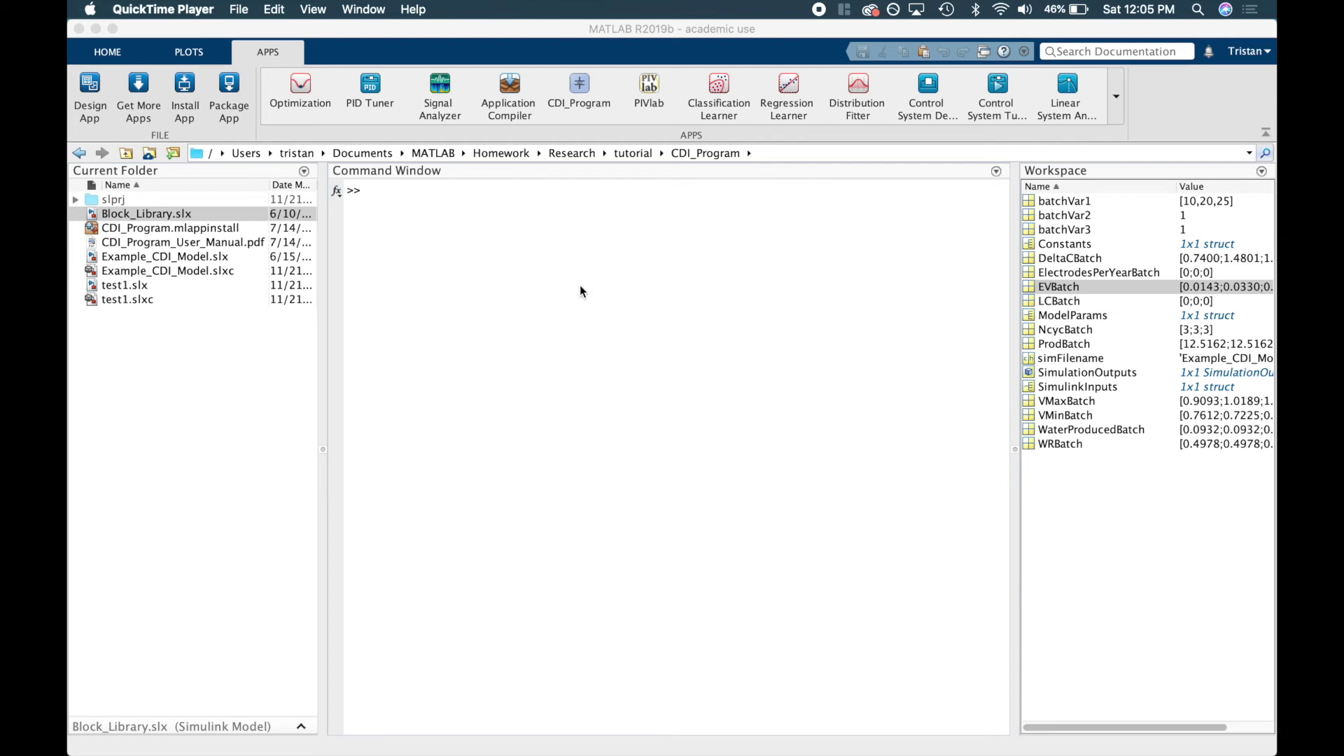
# Launch the CDI_Program app from MATLAB and maximize its window
pyautogui.click(586, 40)
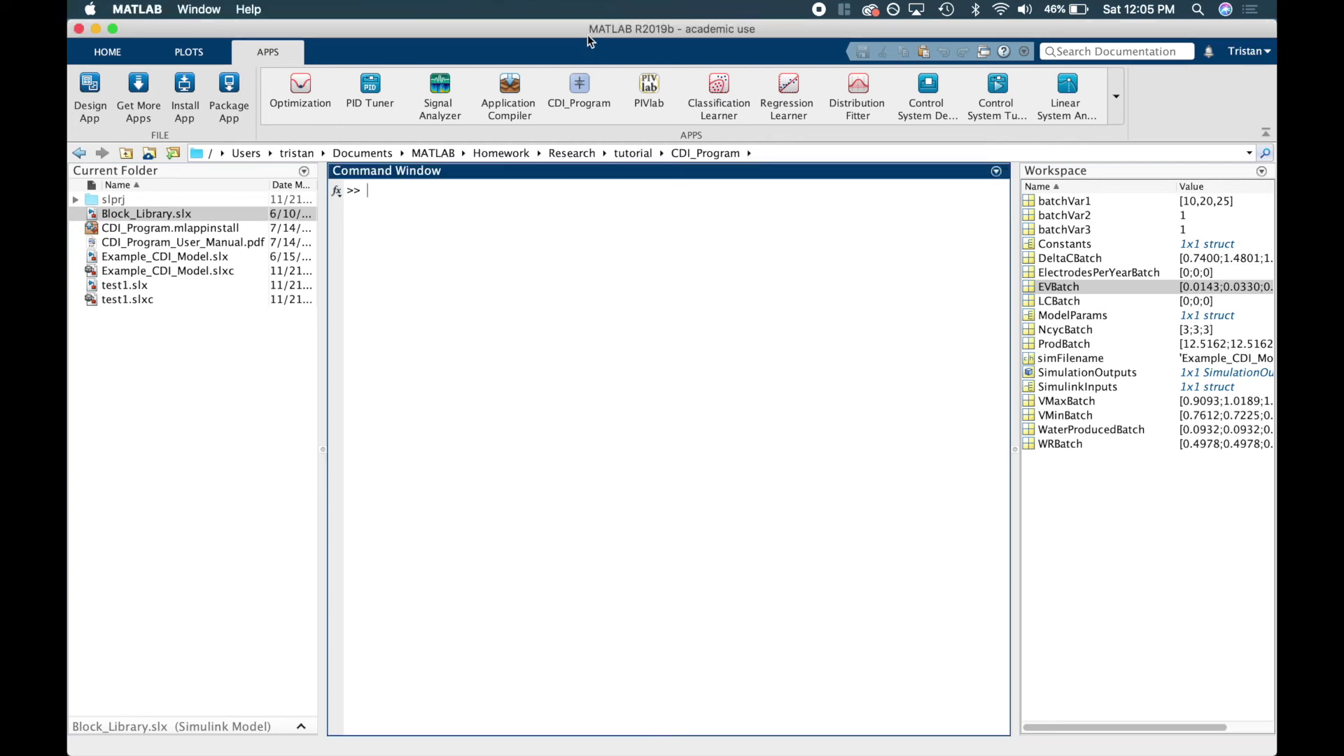
pyautogui.click(576, 107)
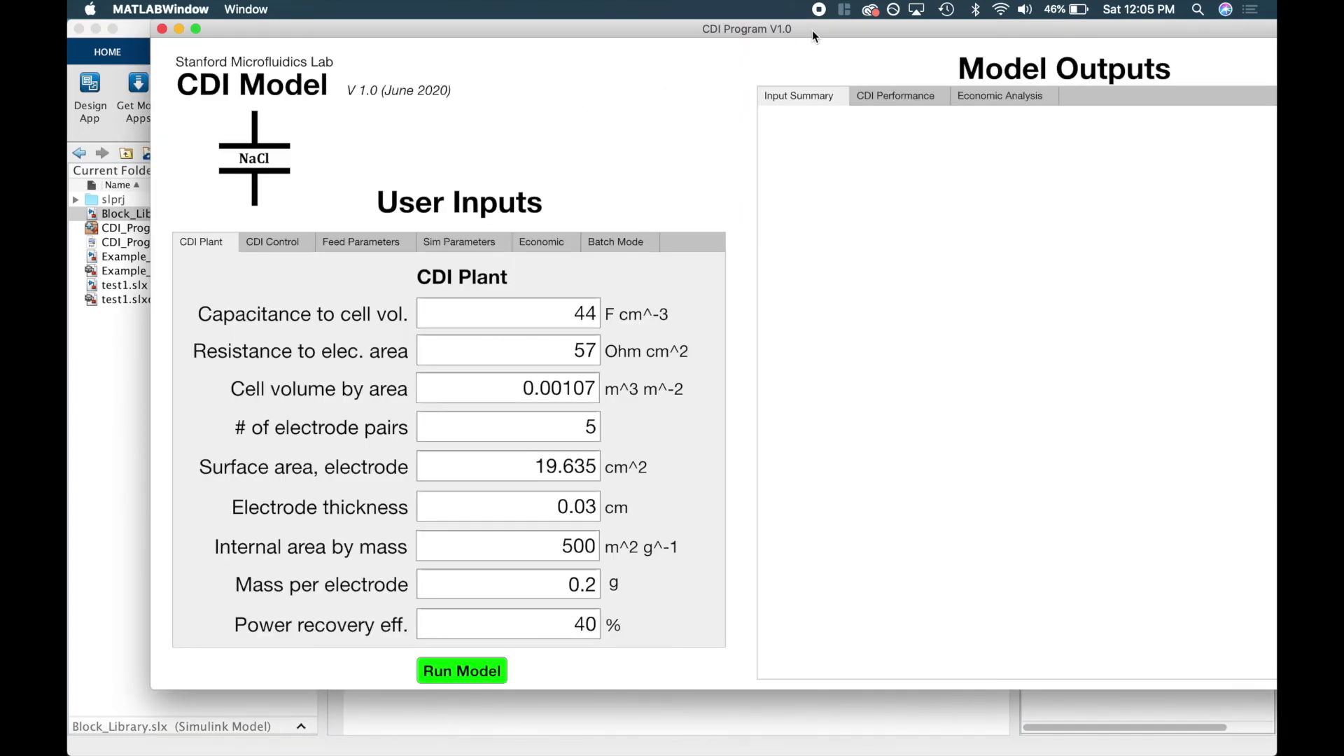
pyautogui.doubleClick(812, 29)
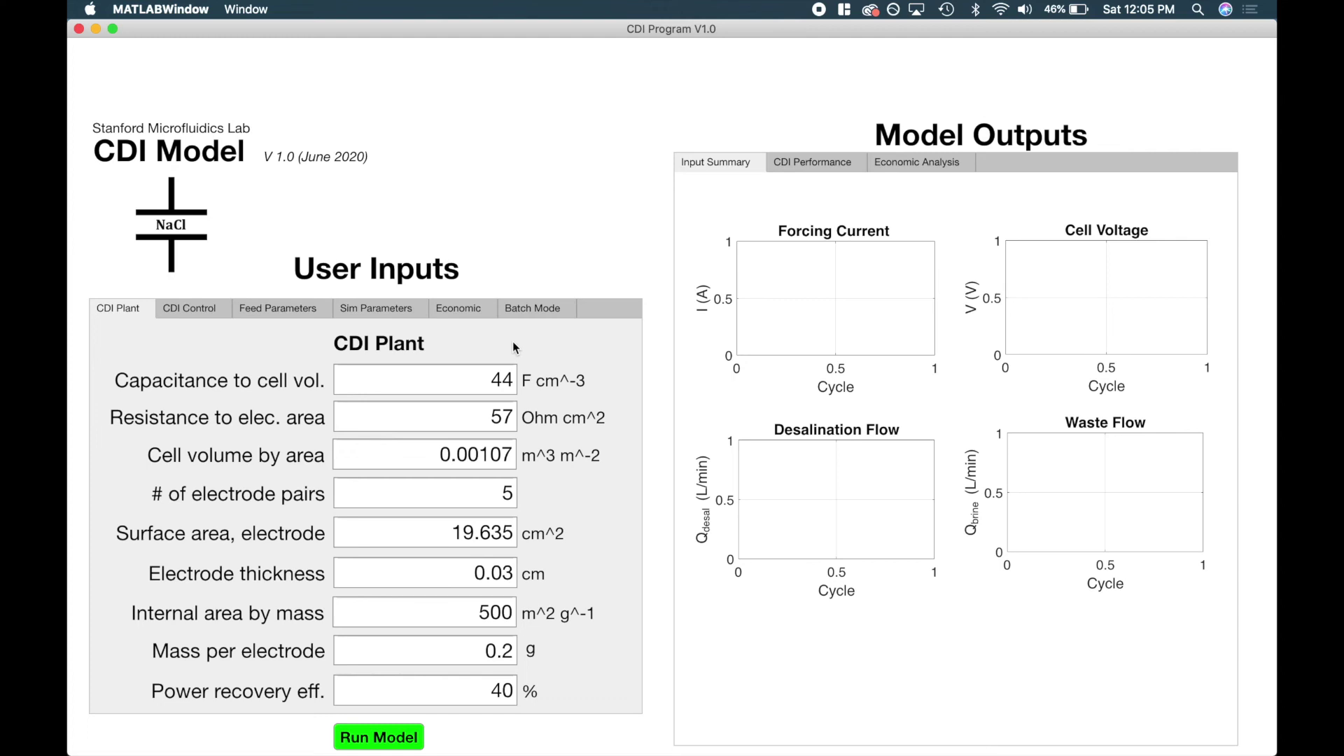
# Enable batch mode for the model run, keeping batch0001.mat as the batch filename
pyautogui.click(536, 316)
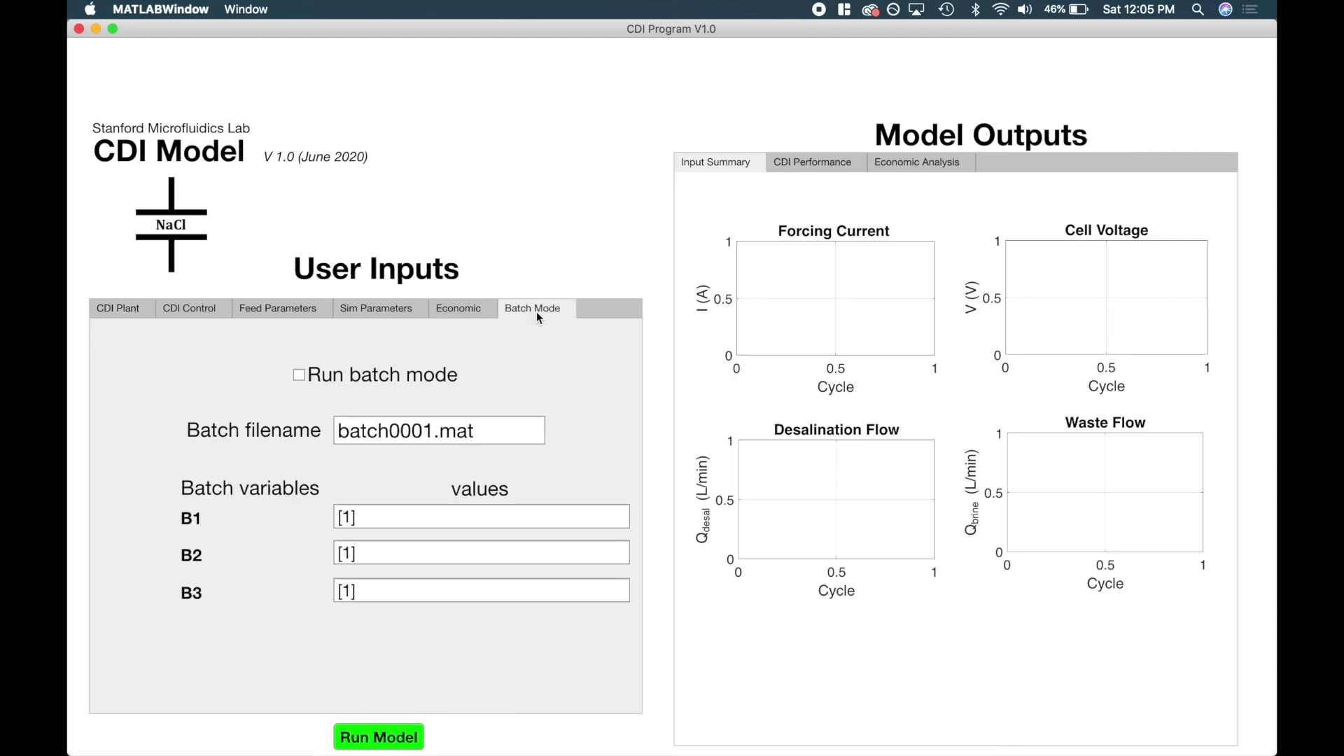
pyautogui.click(299, 375)
pyautogui.moveTo(501, 430); pyautogui.dragTo(340, 432)
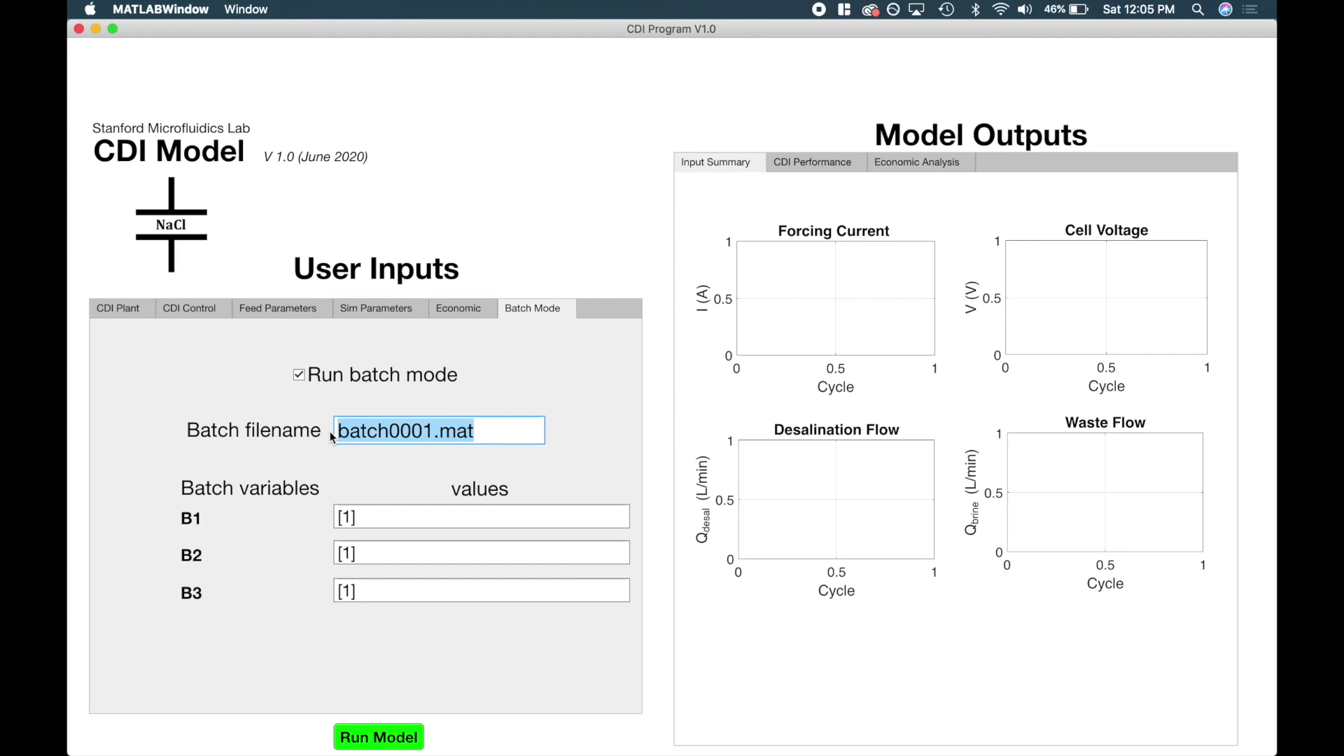
pyautogui.click(334, 434)
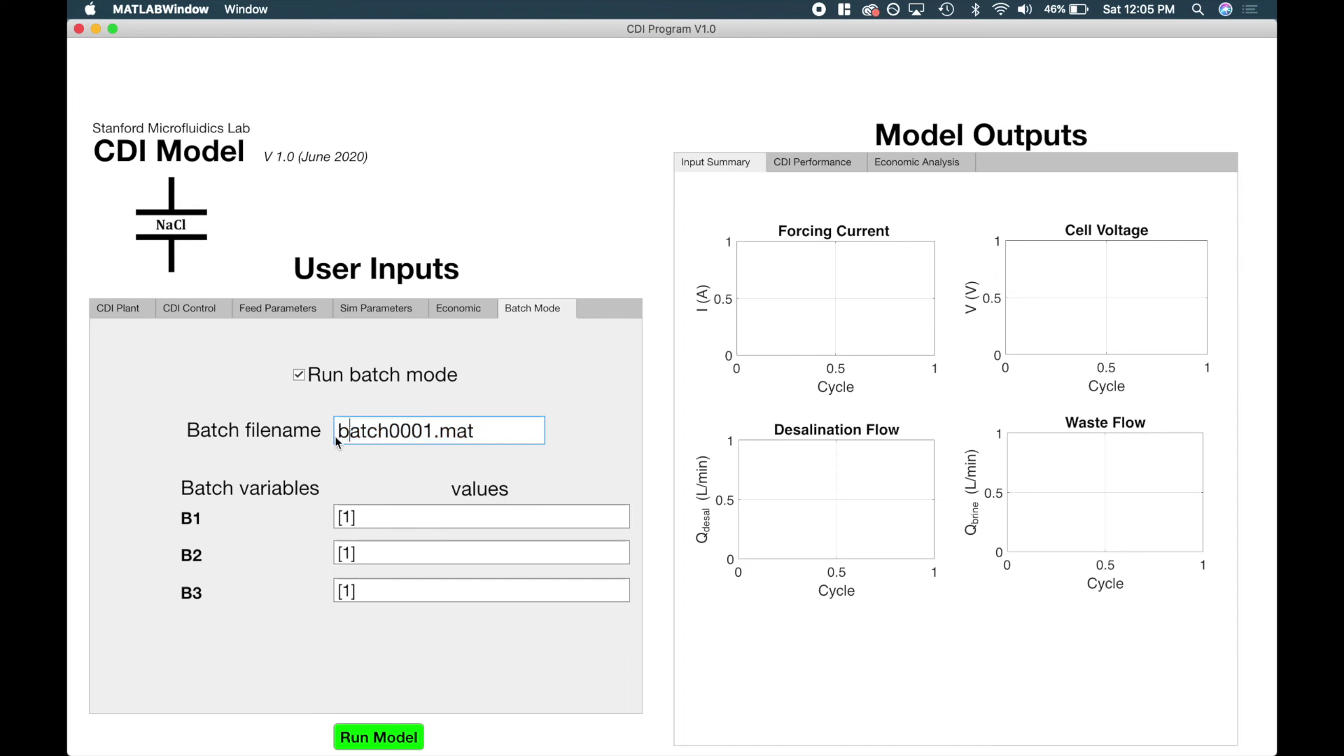
pyautogui.moveTo(484, 431); pyautogui.dragTo(434, 431)
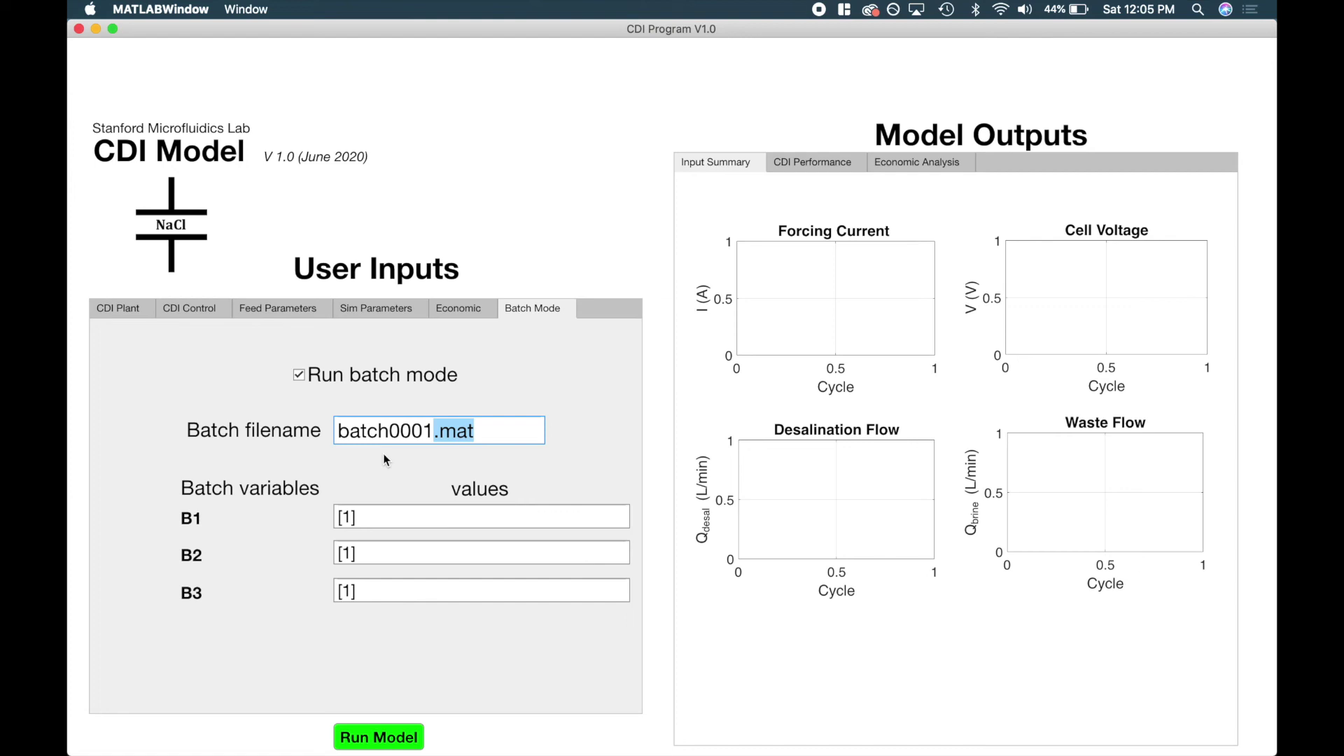
pyautogui.click(353, 473)
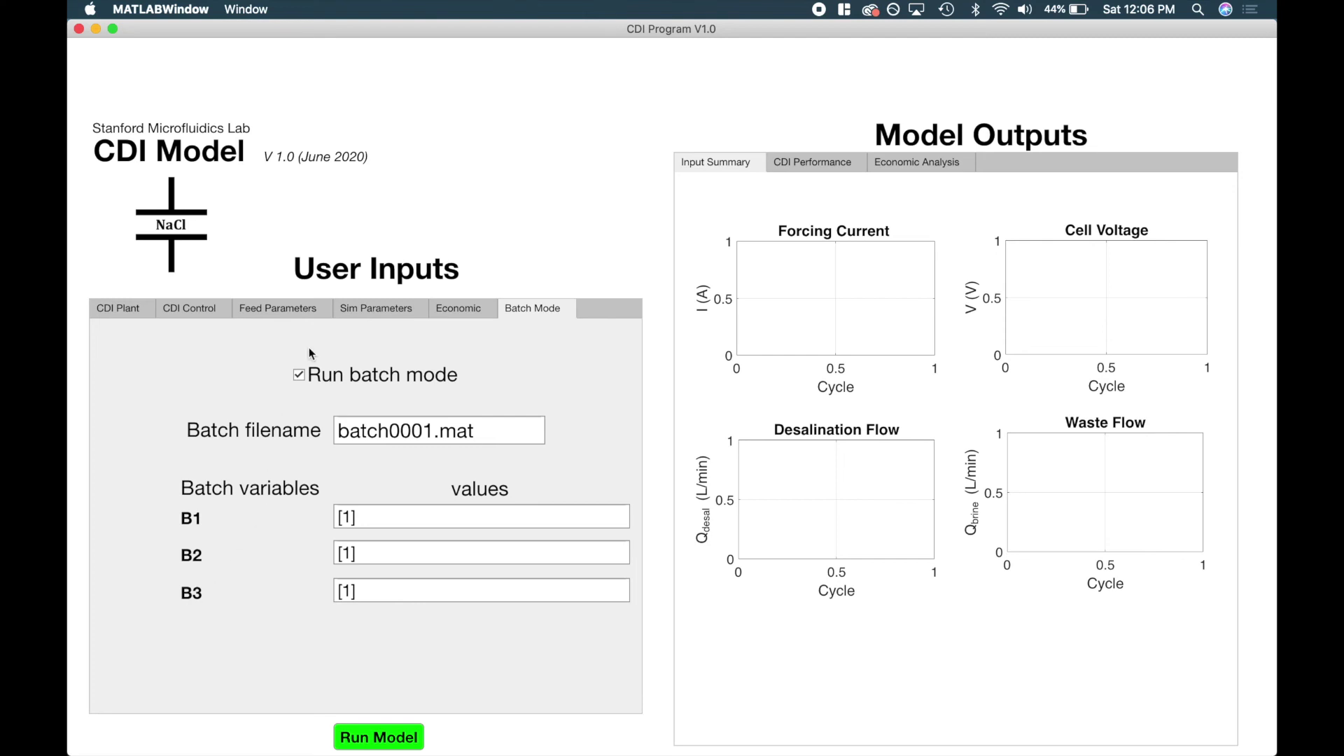
# Replace the sine amplitude in the CDI Control forcing function with the batch variable B1
pyautogui.click(212, 310)
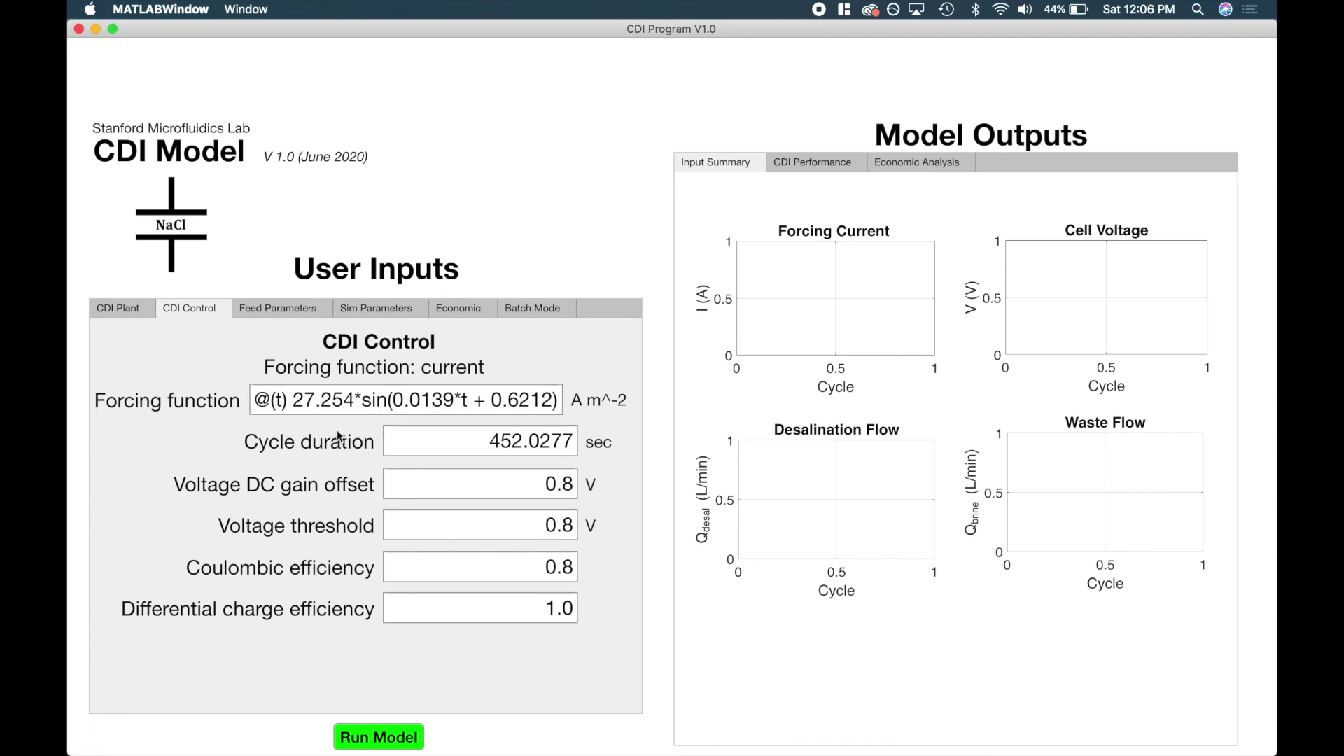
pyautogui.doubleClick(358, 401)
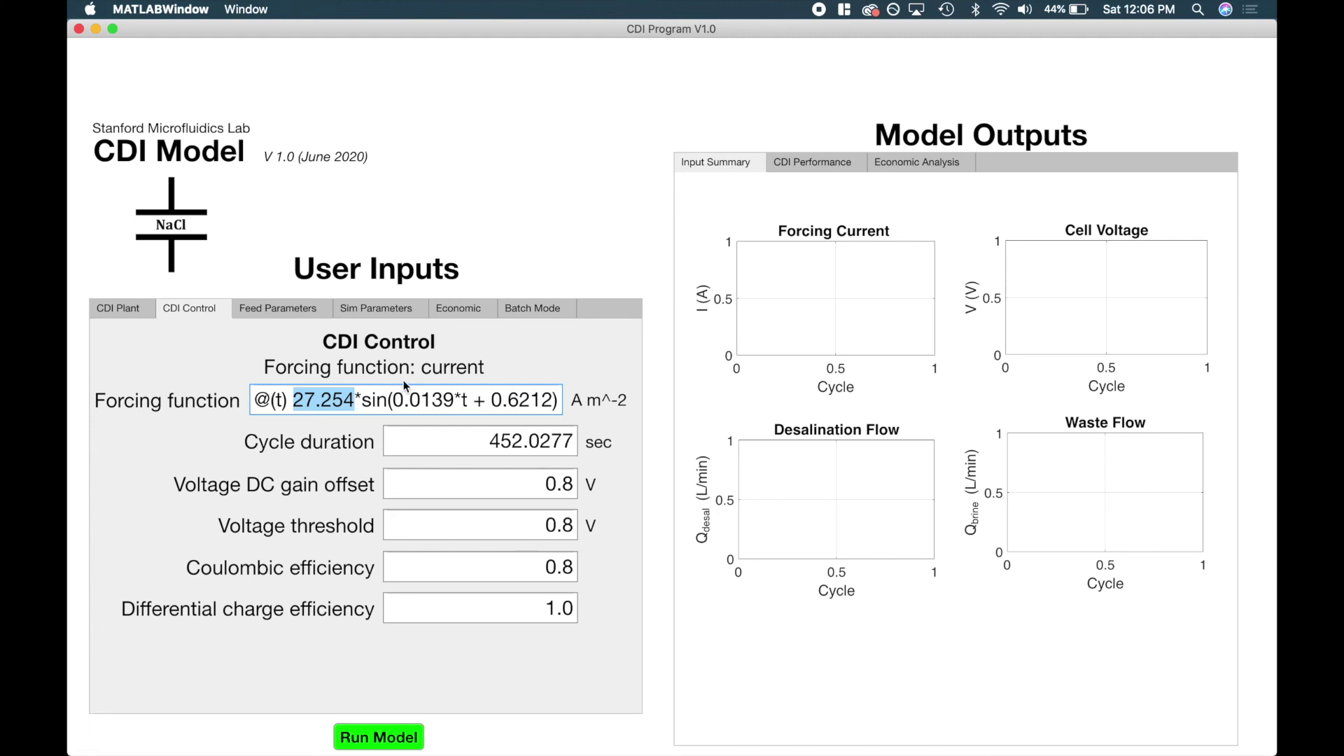
pyautogui.write('B1')
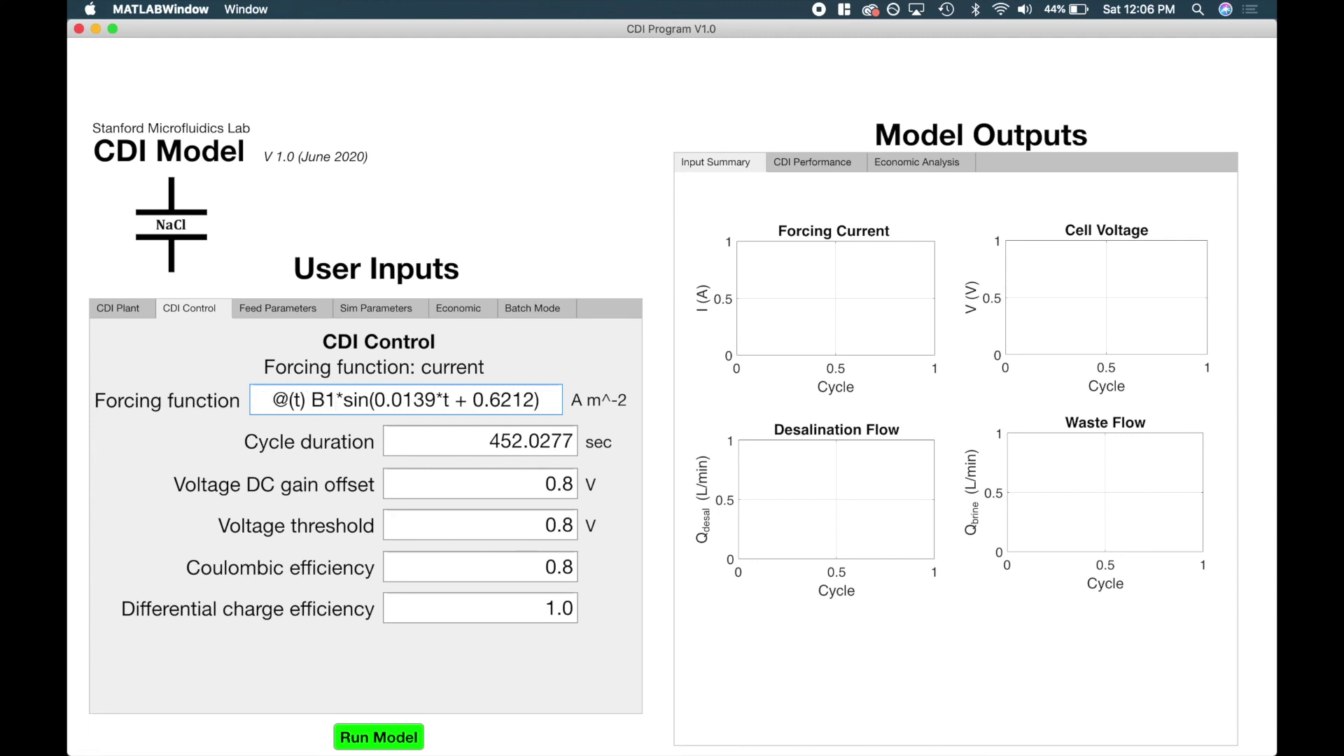
# Set the values of batch variable B1 to [10 20 25]
pyautogui.click(526, 312)
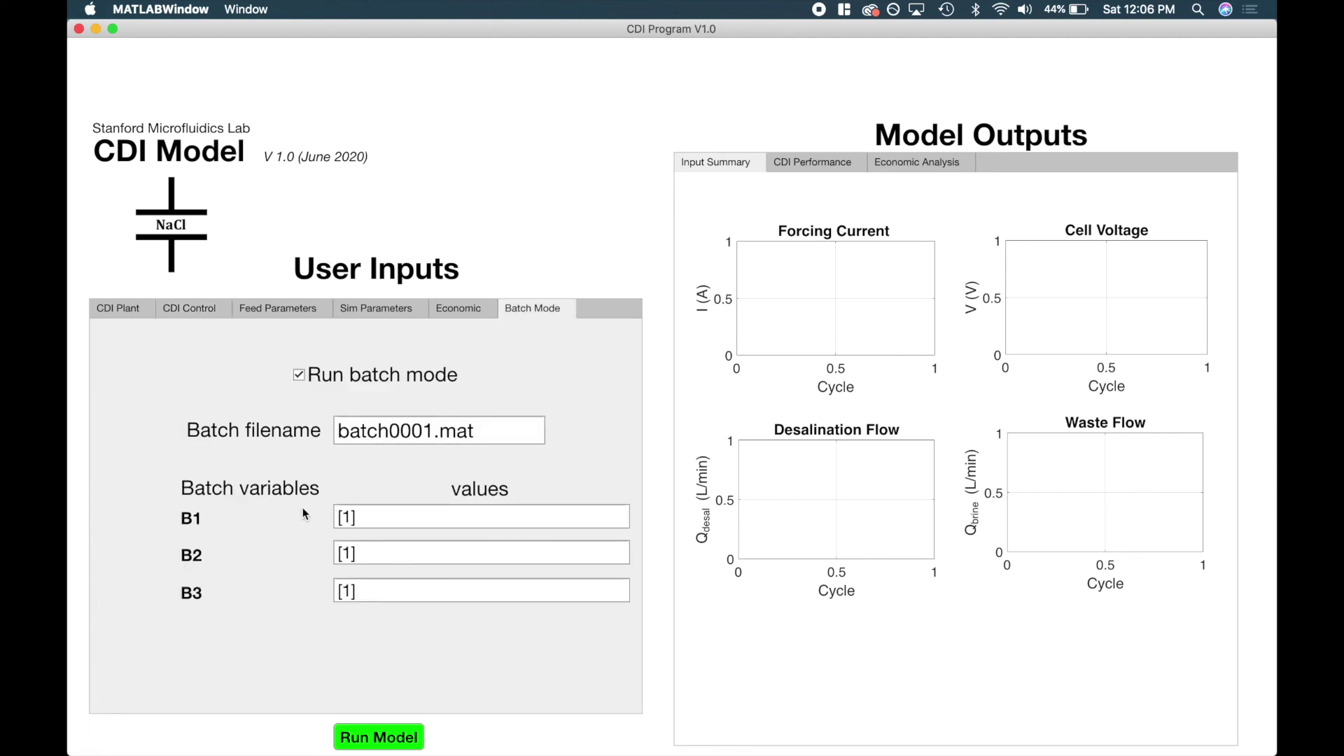
pyautogui.doubleClick(345, 517)
pyautogui.tripleClick(343, 517)
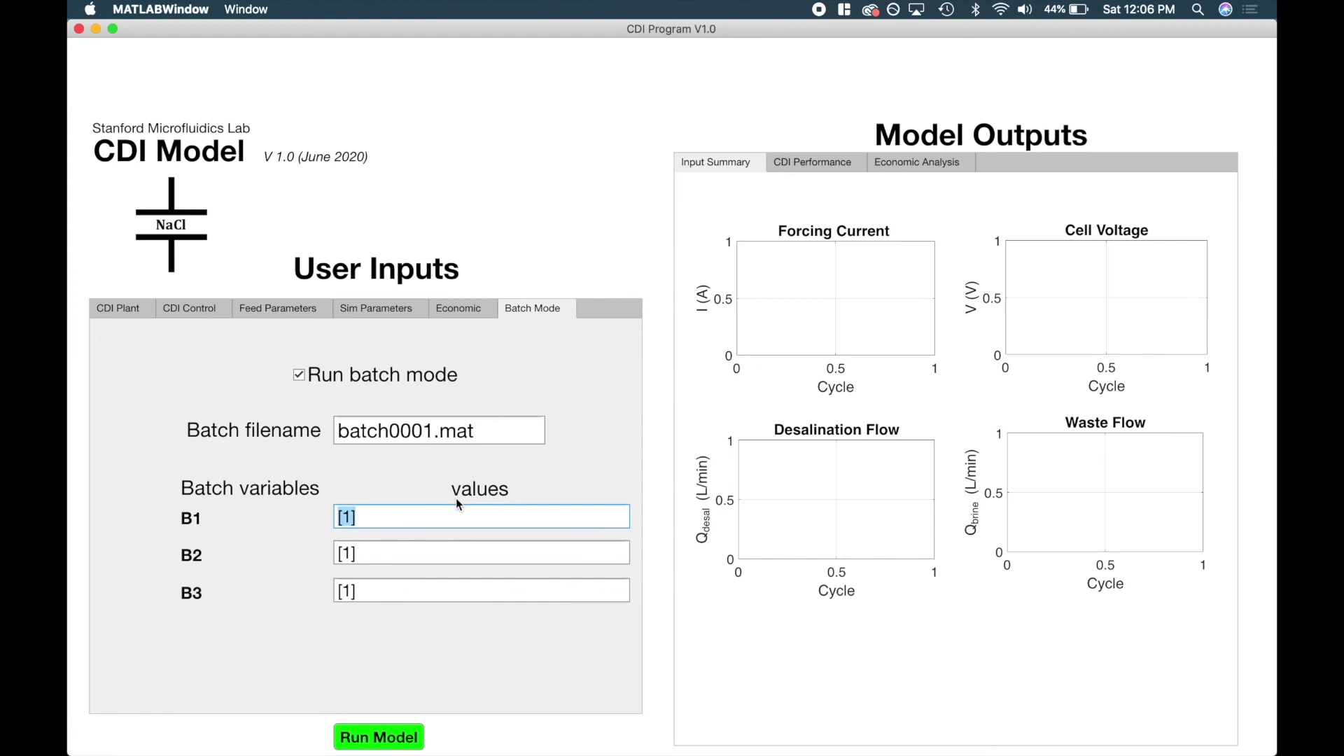
pyautogui.write('[10 20 25]')
# Try a step-1 colon range ending at 25 and a linspace() expression for B1, restoring [10 20 25]
pyautogui.press('BackSpace')
pyautogui.press('BackSpace')
pyautogui.press('BackSpace')
pyautogui.press('BackSpace')
pyautogui.press('BackSpace')
pyautogui.press('BackSpace')
pyautogui.press('BackSpace')
pyautogui.write(':1:25]')
pyautogui.press('BackSpace')
pyautogui.press('BackSpace')
pyautogui.press('BackSpace')
pyautogui.press('BackSpace')
pyautogui.press('BackSpace')
pyautogui.press('BackSpace')
pyautogui.press('BackSpace')
pyautogui.press('BackSpace')
pyautogui.press('BackSpace')
pyautogui.write('linspace()')
pyautogui.press('BackSpace')
pyautogui.press('BackSpace')
pyautogui.press('BackSpace')
pyautogui.press('BackSpace')
pyautogui.press('BackSpace')
pyautogui.press('BackSpace')
pyautogui.press('BackSpace')
pyautogui.press('BackSpace')
pyautogui.press('BackSpace')
pyautogui.press('BackSpace')
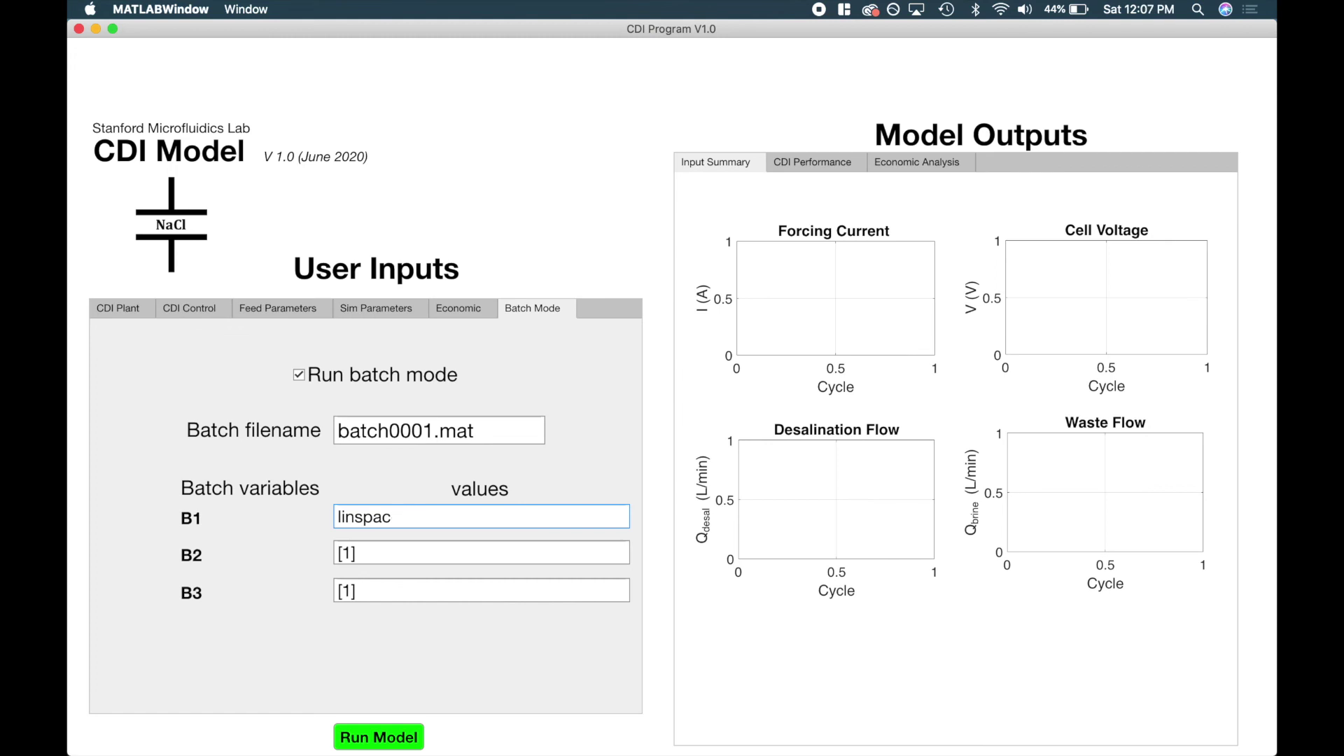
pyautogui.write('[10 20 25]')
# Replace the phase term in the CDI Control forcing function so it reads @(t) B1*sin(0.0139*t + B2)
pyautogui.click(219, 310)
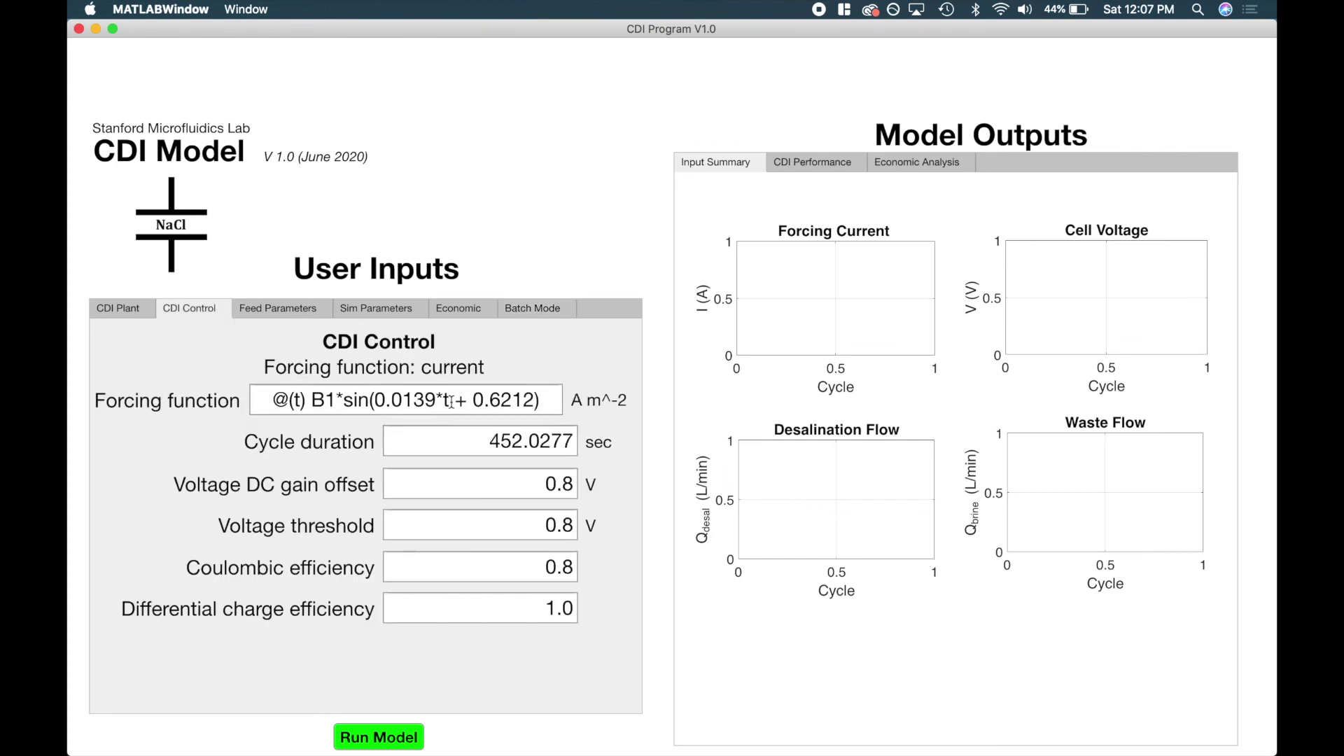
pyautogui.click(475, 405)
pyautogui.moveTo(474, 404); pyautogui.dragTo(532, 400)
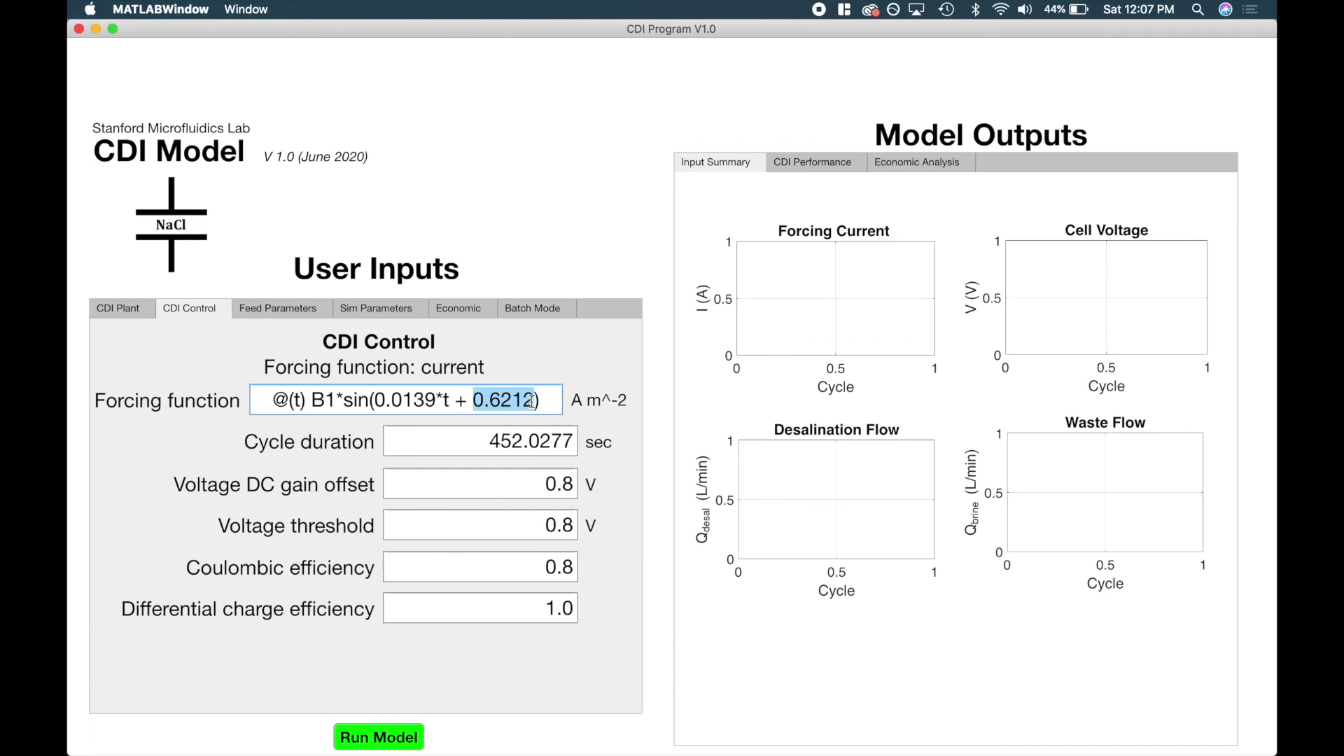
pyautogui.write('B2')
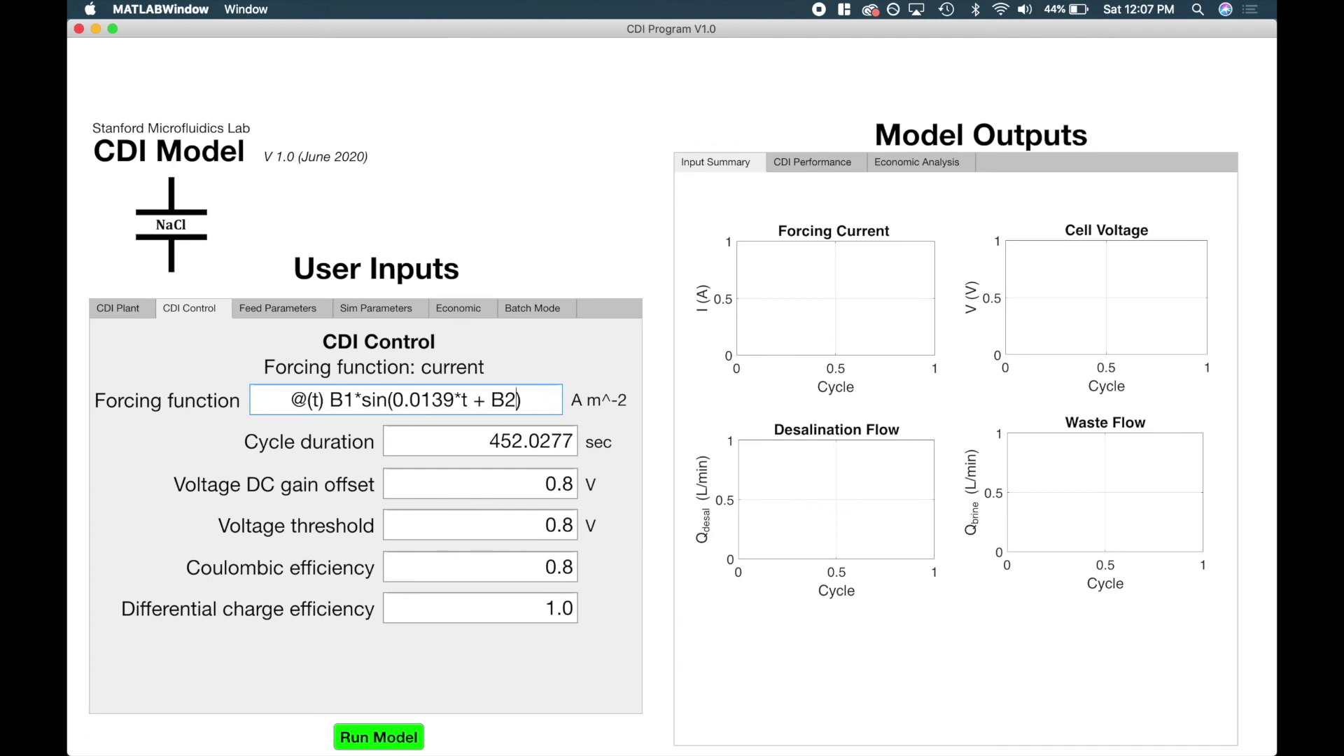
# Set the values of batch variable B2 to [0 pi/2]
pyautogui.click(552, 306)
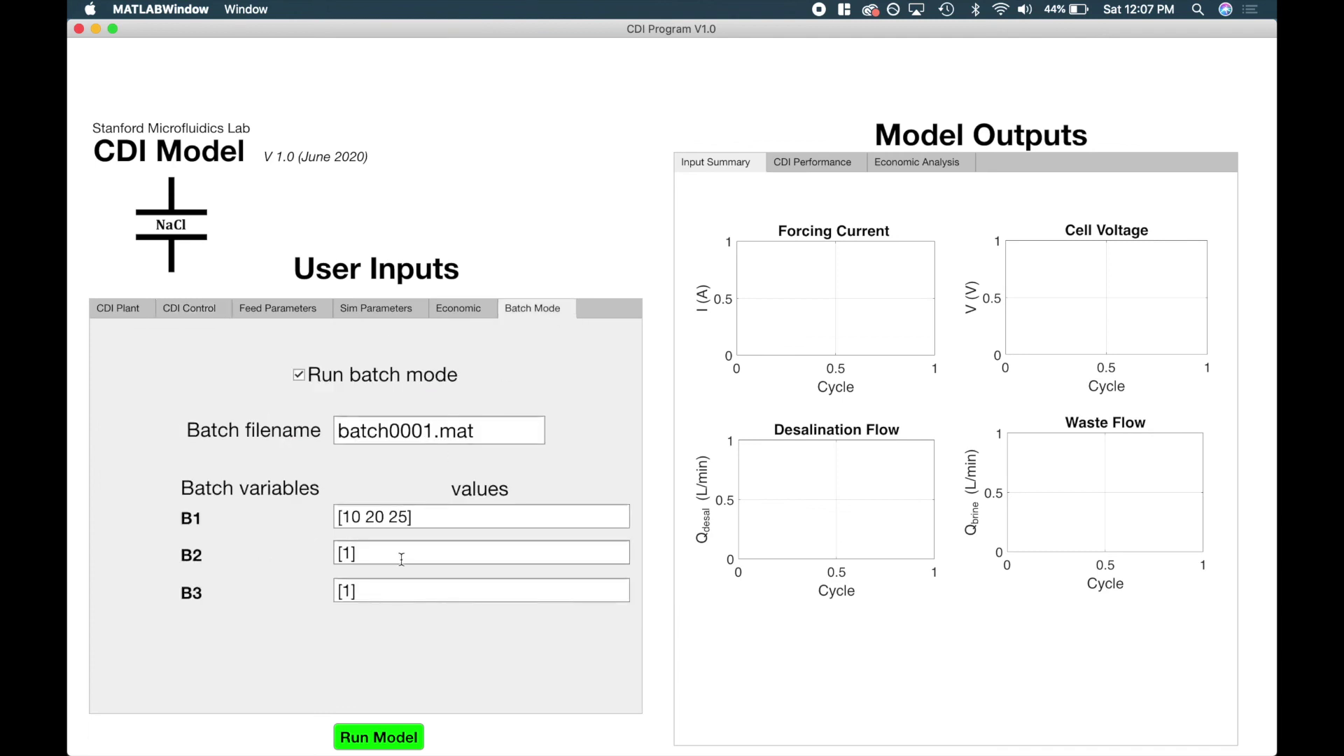
pyautogui.press('BackSpace')
pyautogui.press('BackSpace')
pyautogui.press('BackSpace')
pyautogui.write('[0 pi/2]')
# Set both the charging and discharging flowrates in the feed parameters to @(t) B3
pyautogui.click(269, 314)
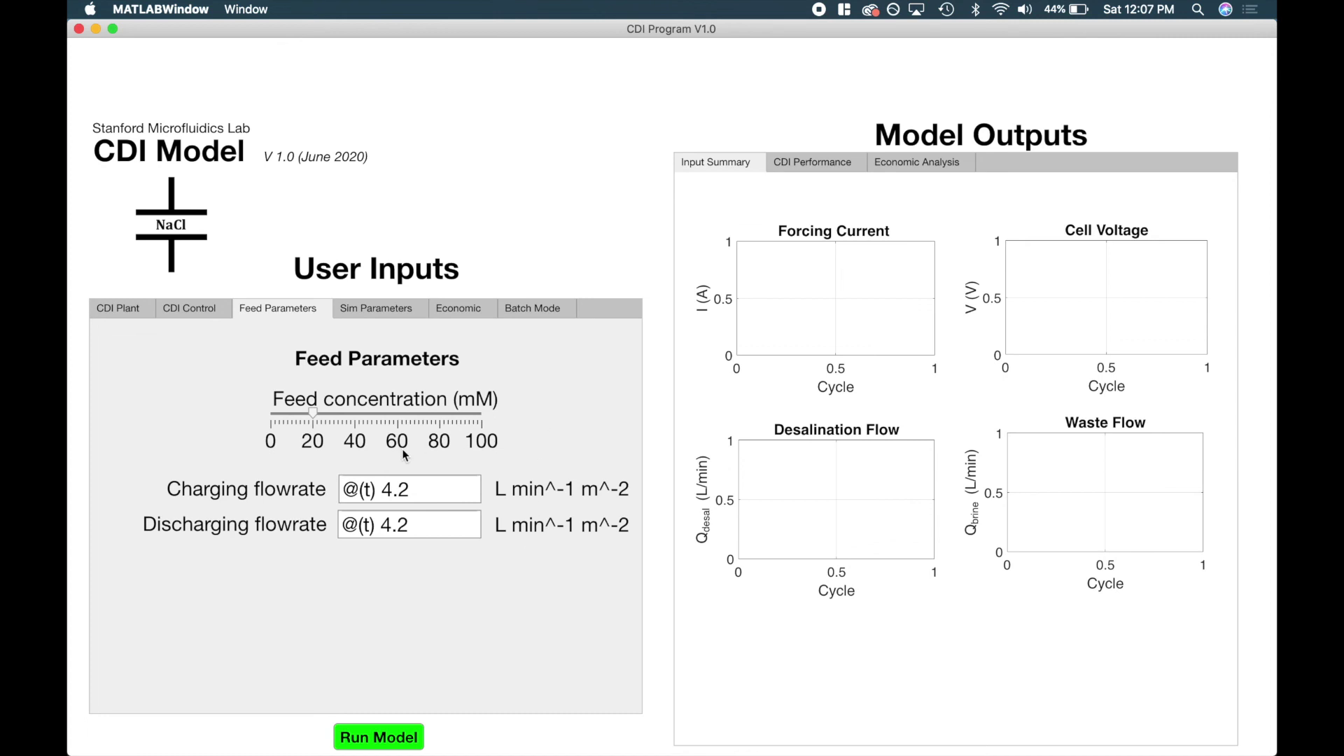
pyautogui.moveTo(413, 489); pyautogui.dragTo(384, 489)
pyautogui.write('B3')
pyautogui.click(411, 524)
pyautogui.press('BackSpace')
pyautogui.press('BackSpace')
pyautogui.press('BackSpace')
pyautogui.write('B')
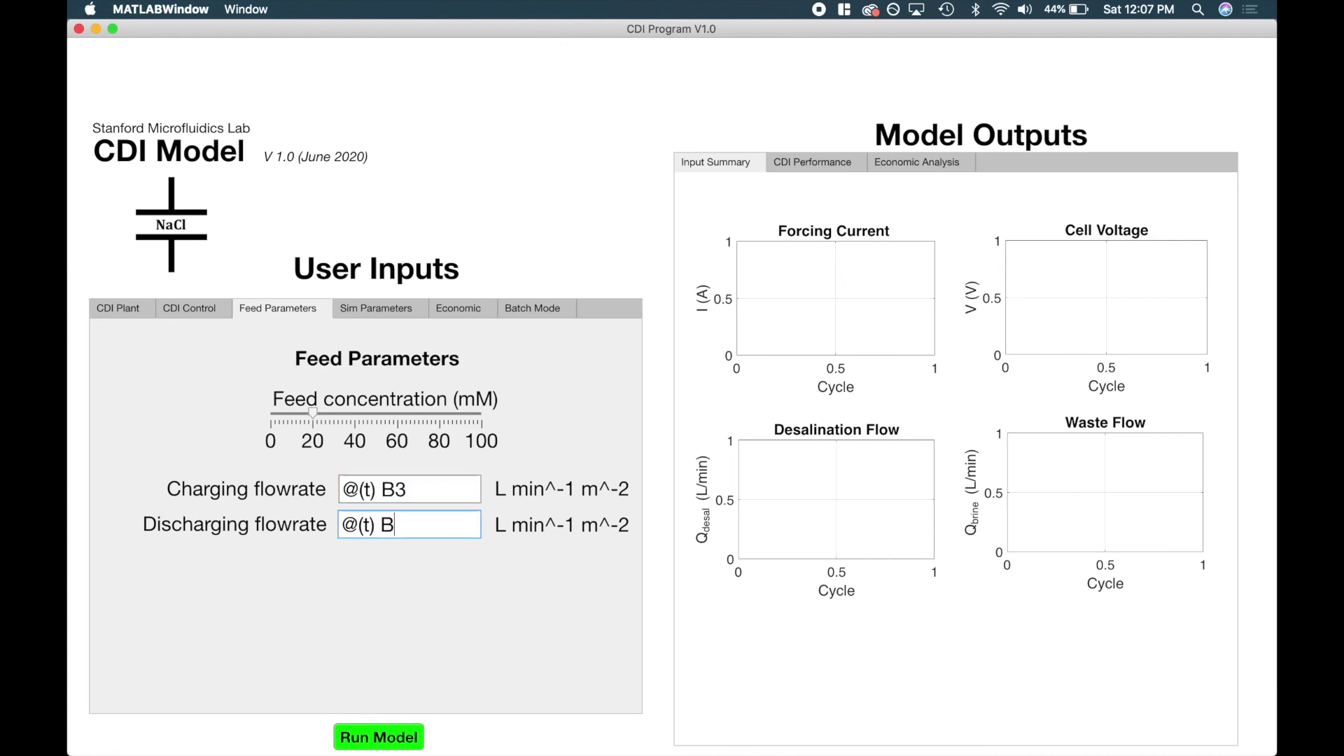
pyautogui.write('3')
# Set the values of batch variable B3 to [1 3] and run the model in batch mode
pyautogui.click(526, 312)
pyautogui.click(373, 590)
pyautogui.press('BackSpace')
pyautogui.press('BackSpace')
pyautogui.press('BackSpace')
pyautogui.write('[1')
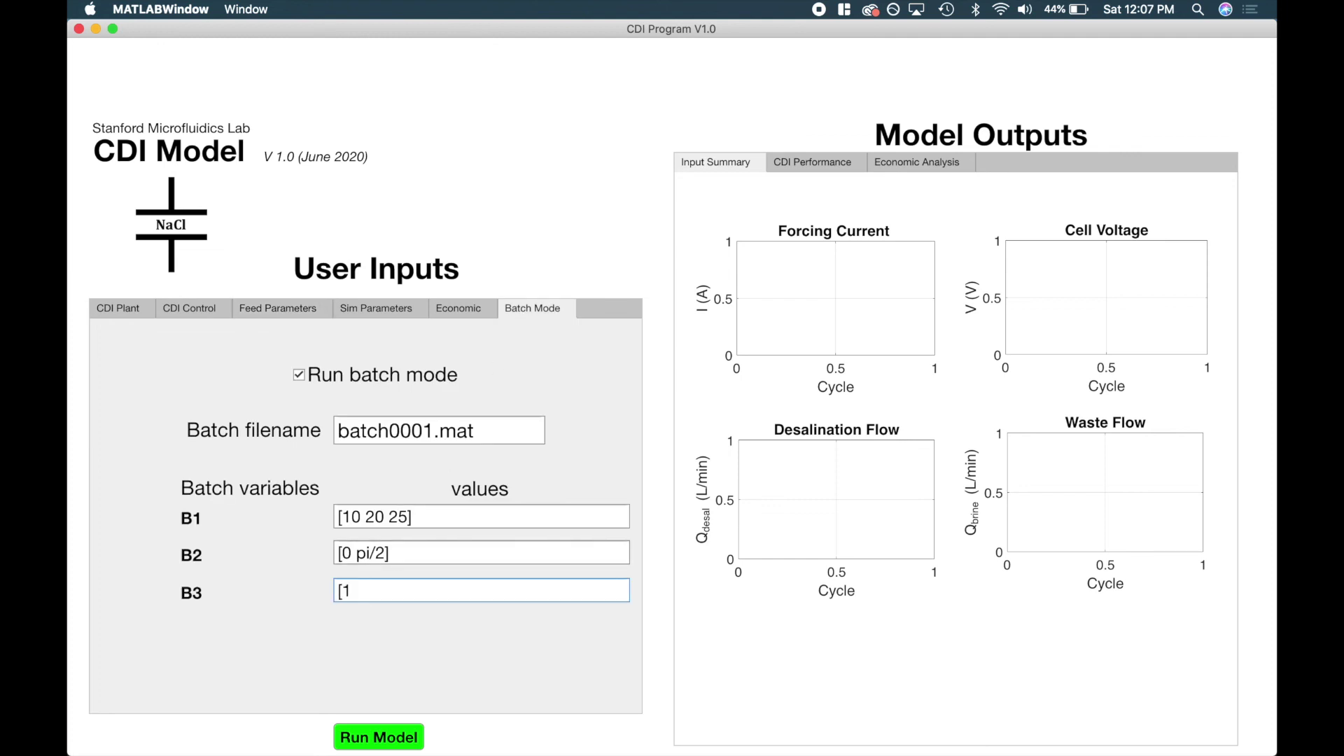
pyautogui.write(' 3]')
pyautogui.click(406, 740)
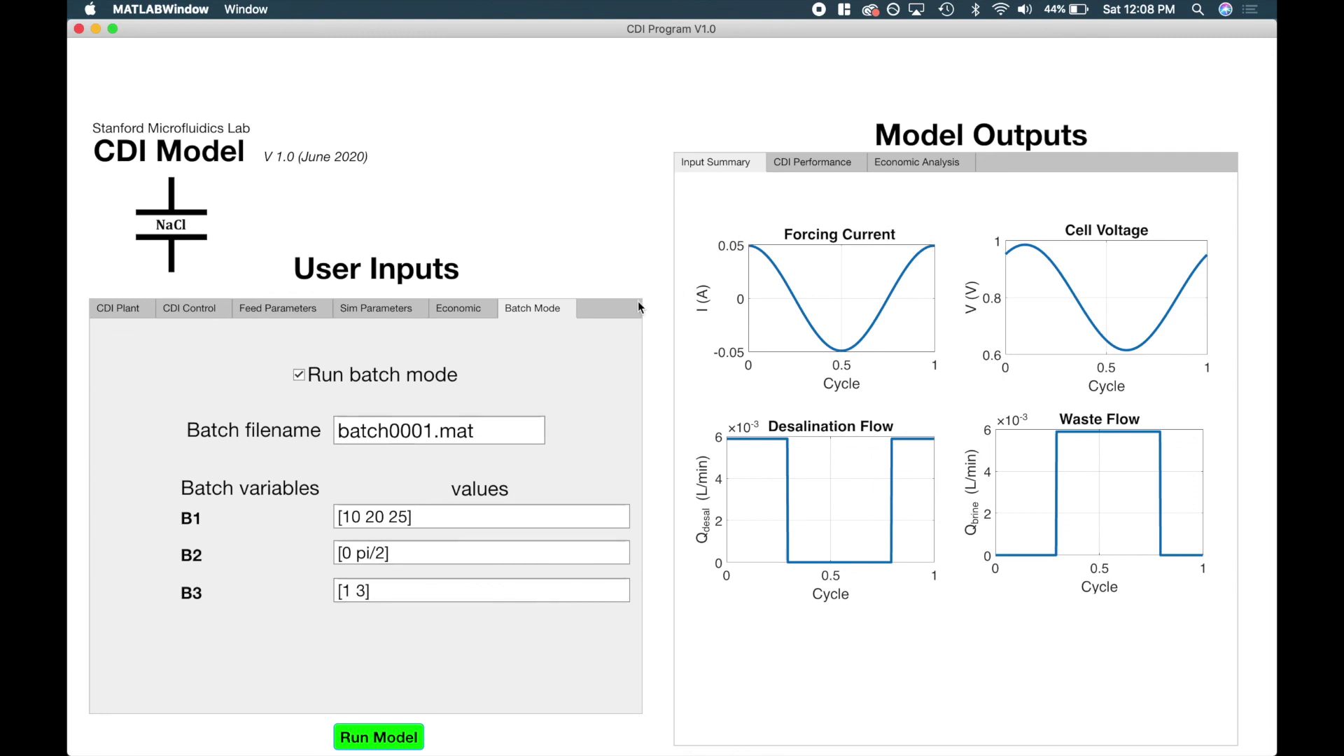
# Review the CDI performance, economic analysis and input summary outputs of the batch run
pyautogui.click(816, 163)
pyautogui.click(899, 163)
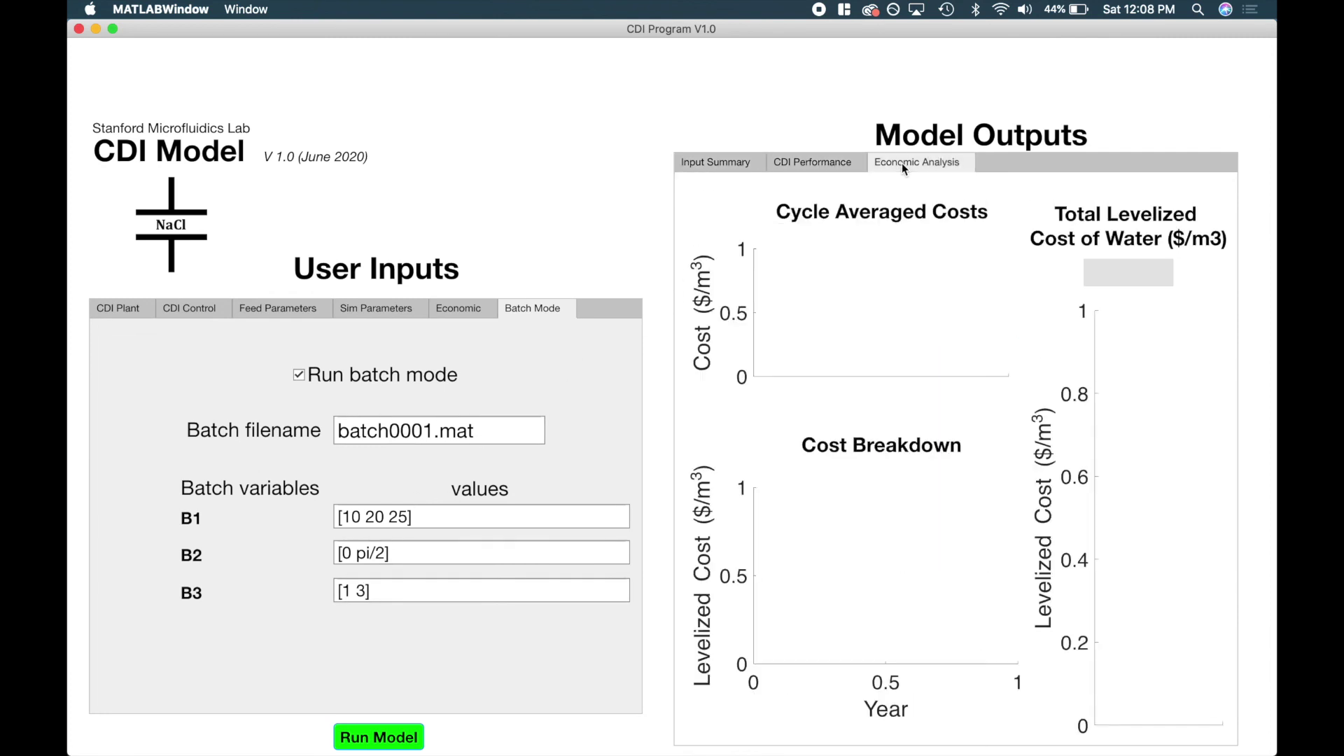
pyautogui.click(840, 165)
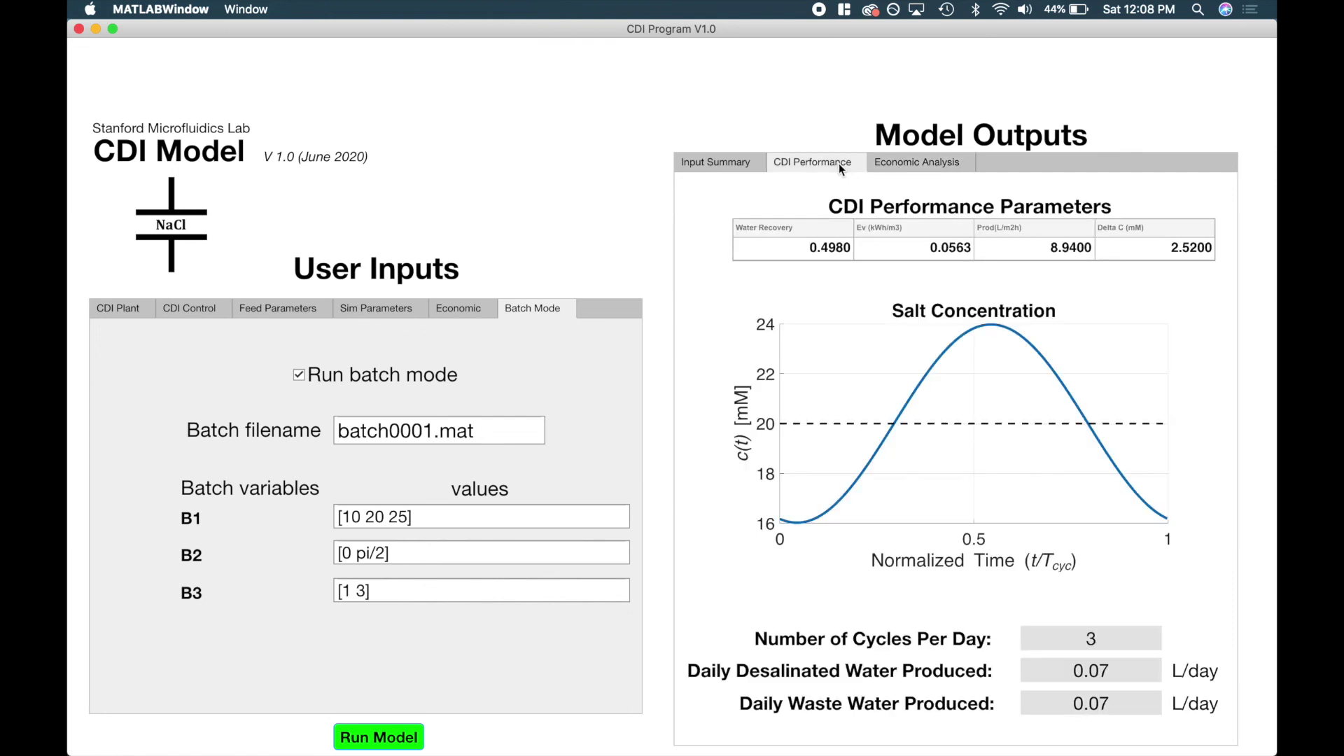
pyautogui.click(739, 165)
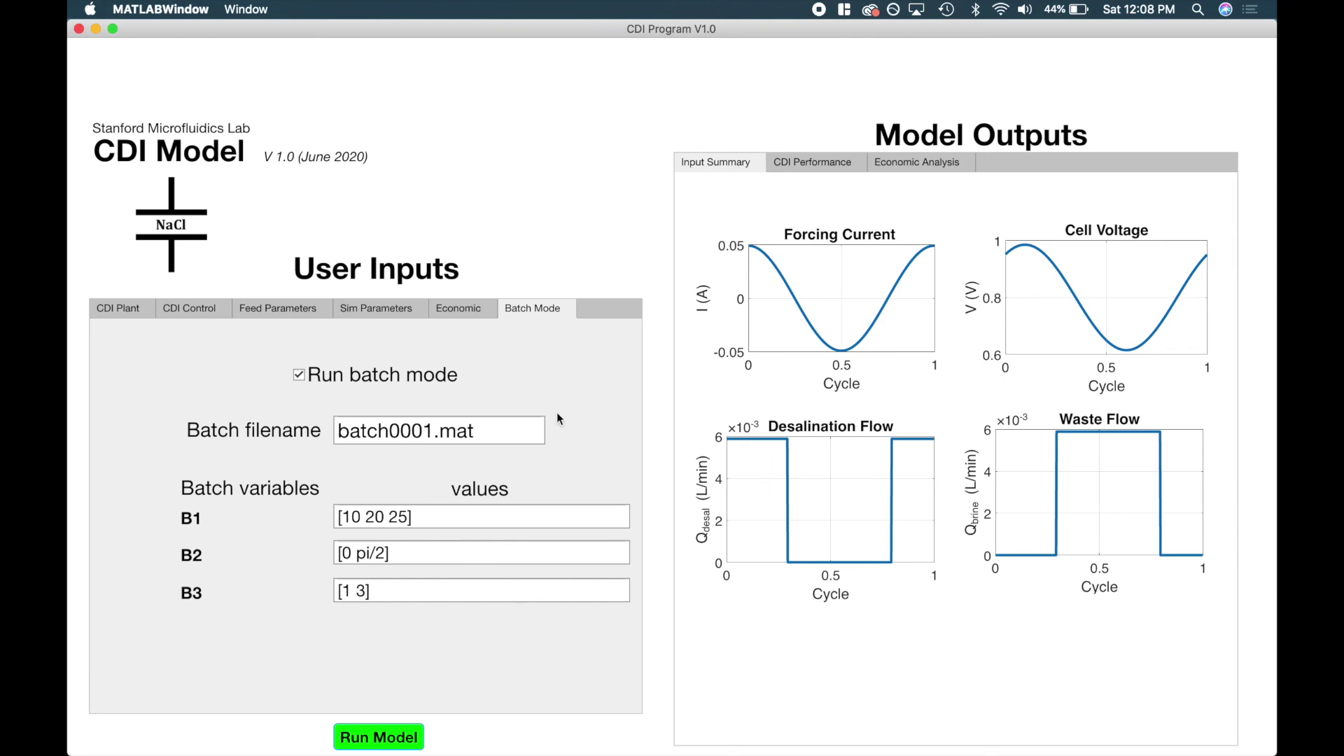
# Switch to the MATLAB window and load batch0001.mat from the current folder into the workspace
pyautogui.hotkey('ctrl', 'Up')
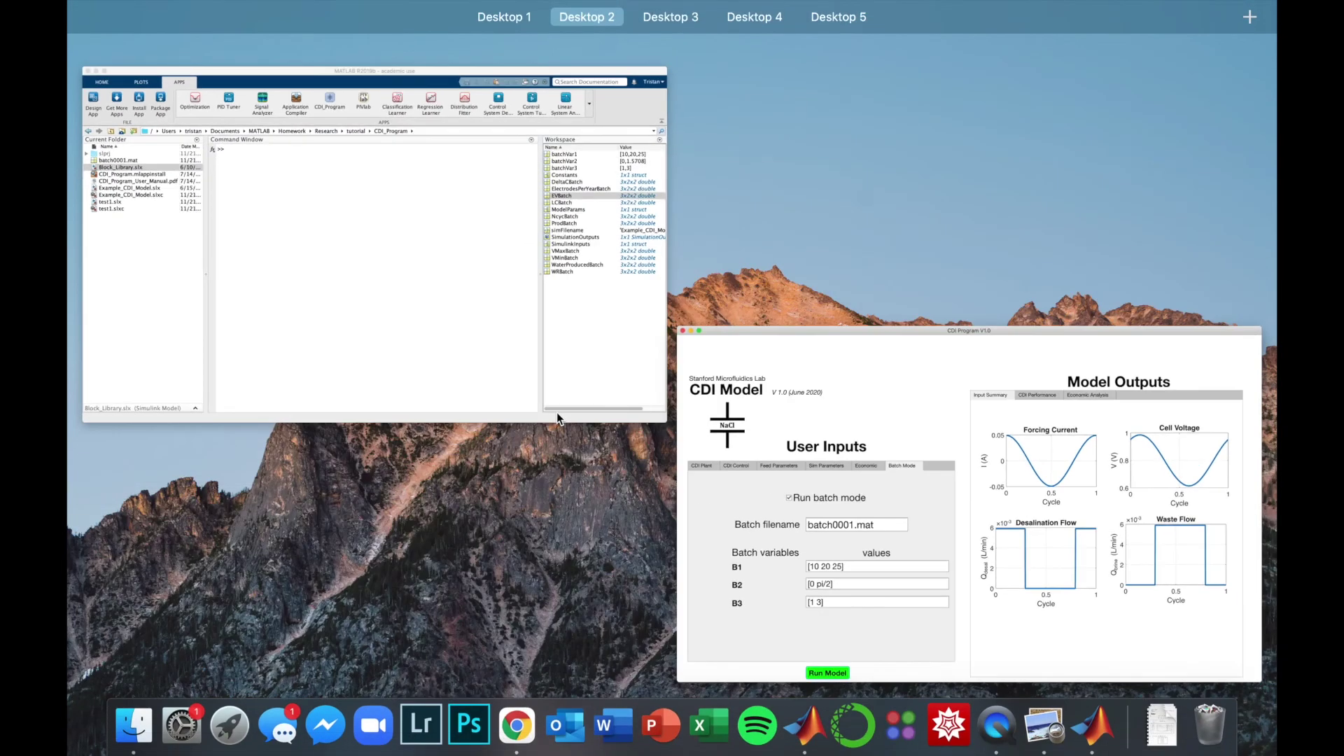
pyautogui.click(604, 286)
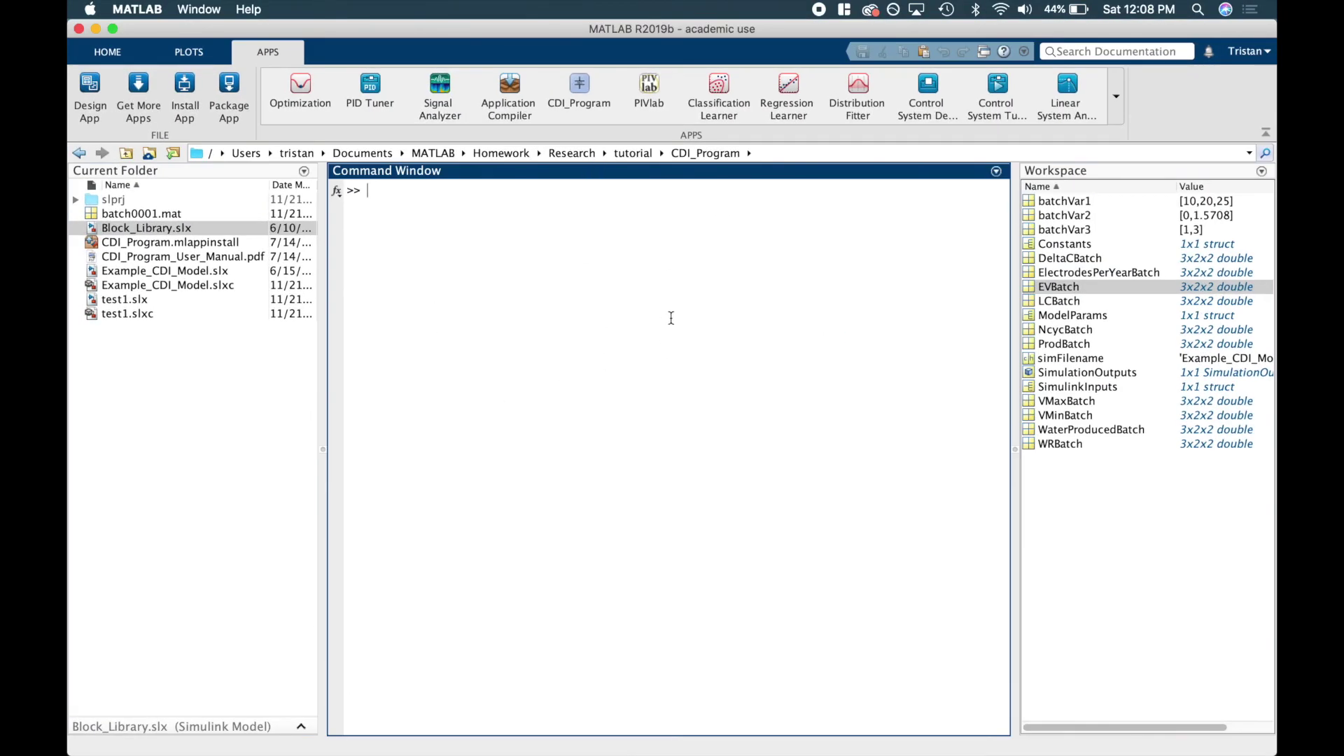
pyautogui.click(103, 217)
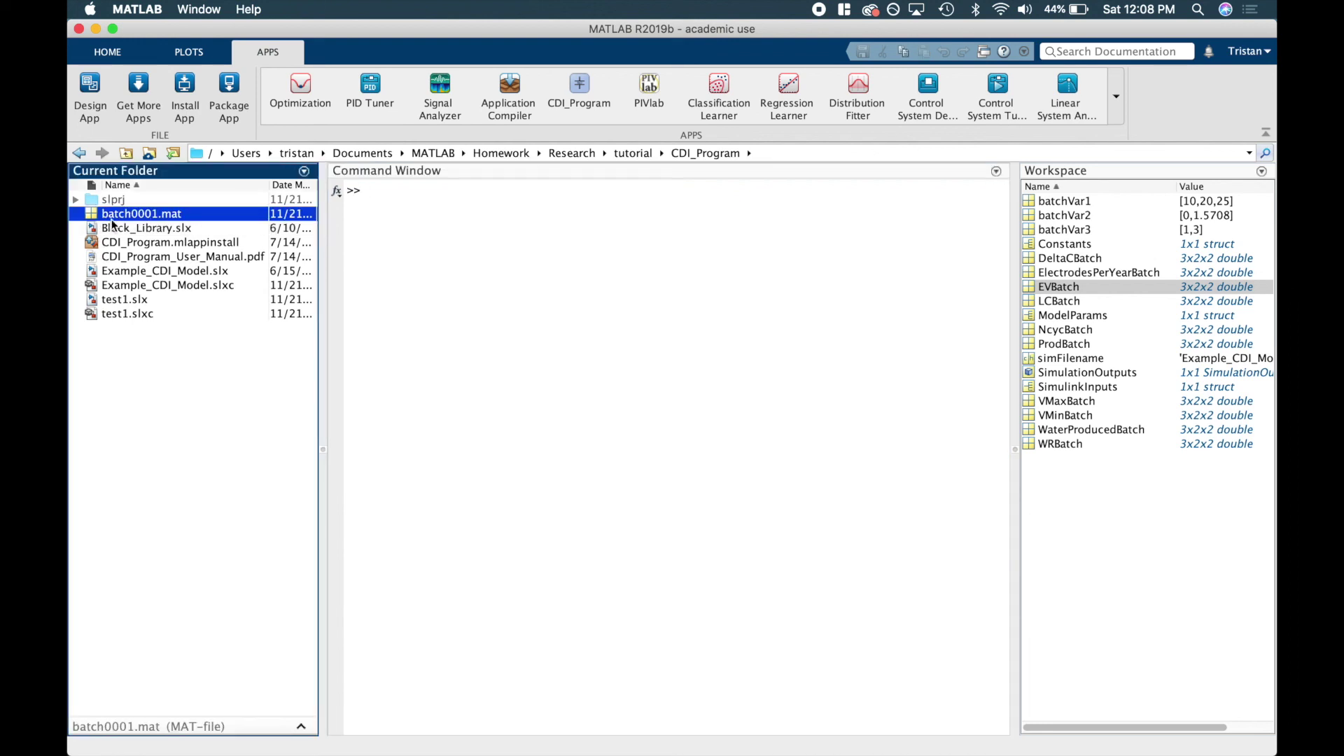
pyautogui.doubleClick(198, 214)
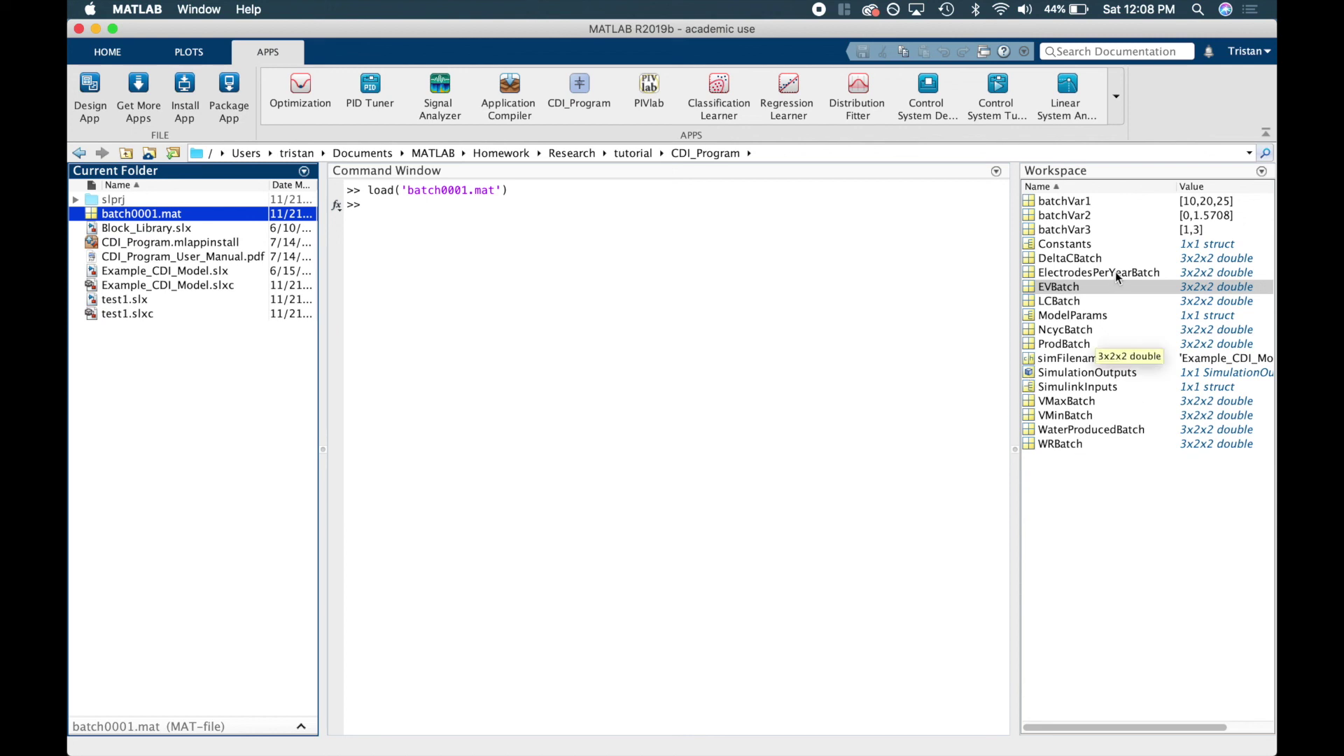
# Check batchVar1, batchVar2 and batchVar3 in the workspace, then open batchVar1 and inspect its individual values
pyautogui.click(1091, 203)
pyautogui.click(1090, 217)
pyautogui.click(1092, 230)
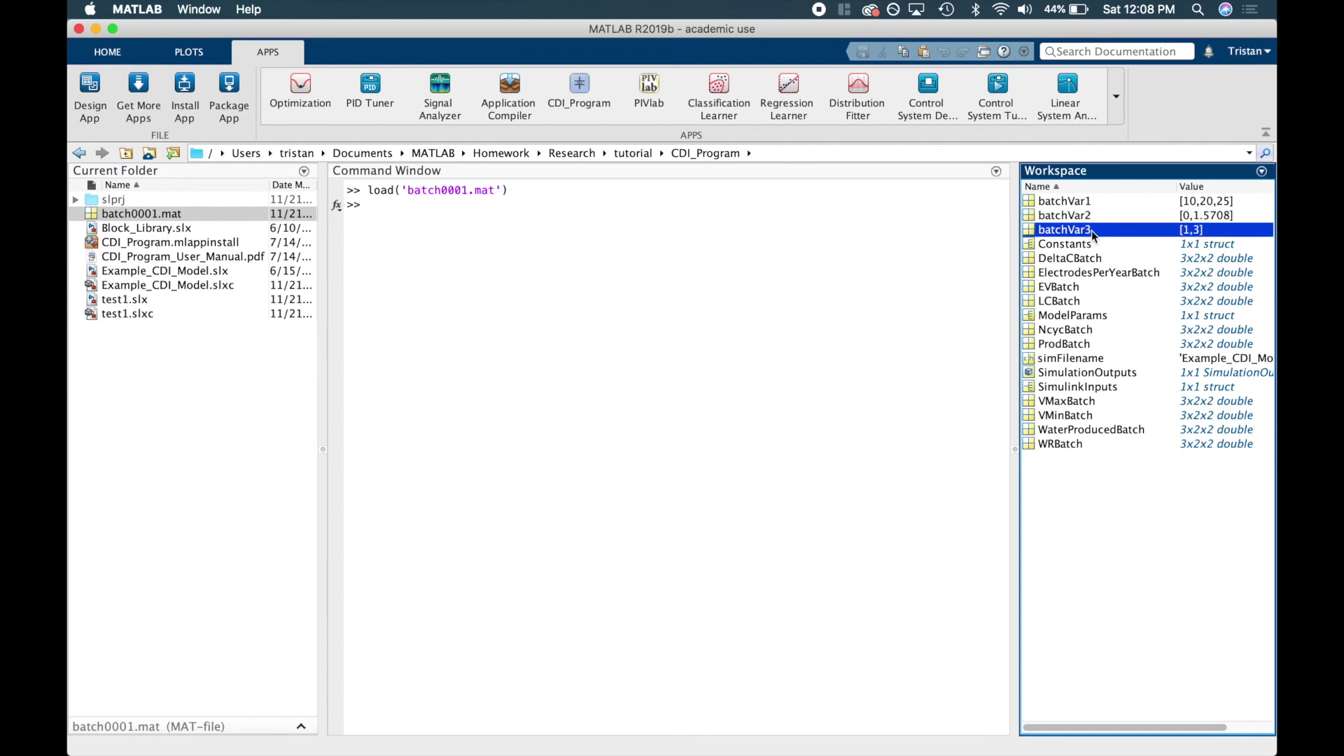
pyautogui.doubleClick(1158, 203)
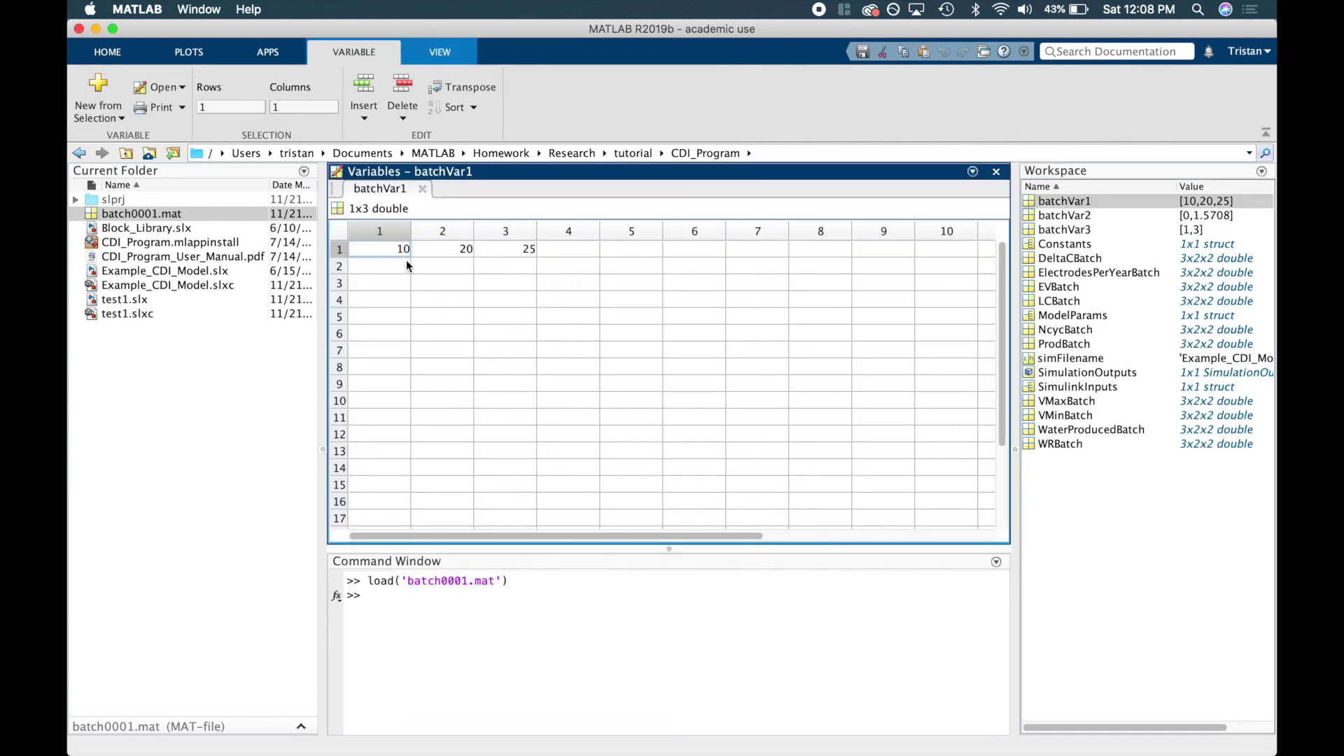
pyautogui.click(438, 249)
pyautogui.click(498, 250)
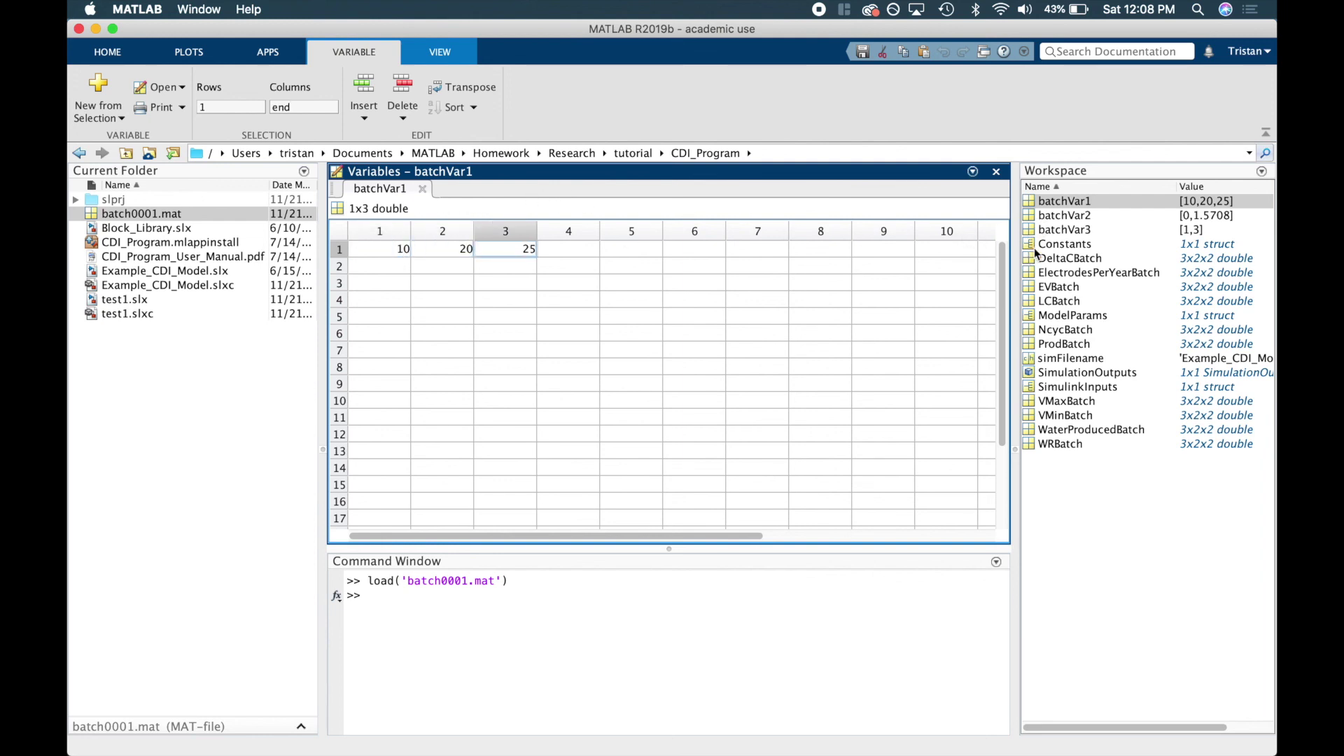
# Open the DeltaCBatch array, then switch to the CDI Program and check the first values of B1, B2 and B3
pyautogui.doubleClick(1104, 259)
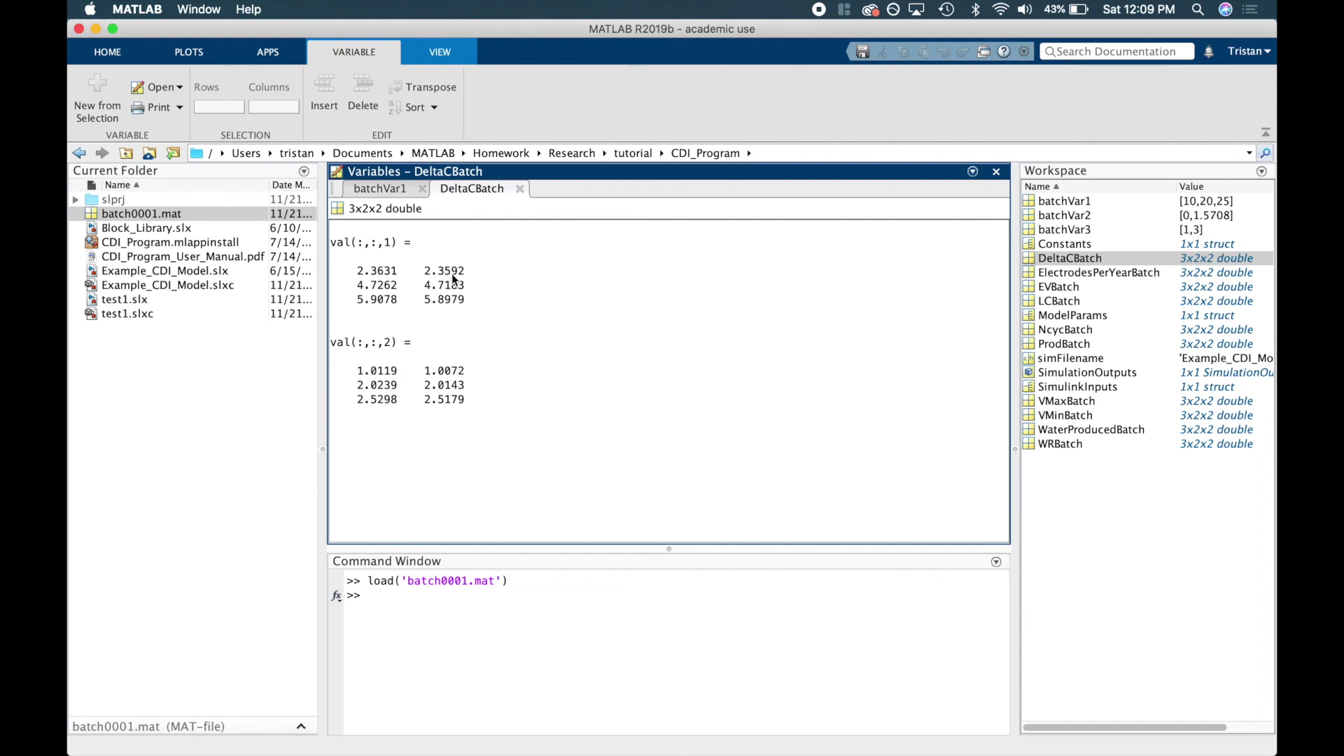
pyautogui.click(581, 609)
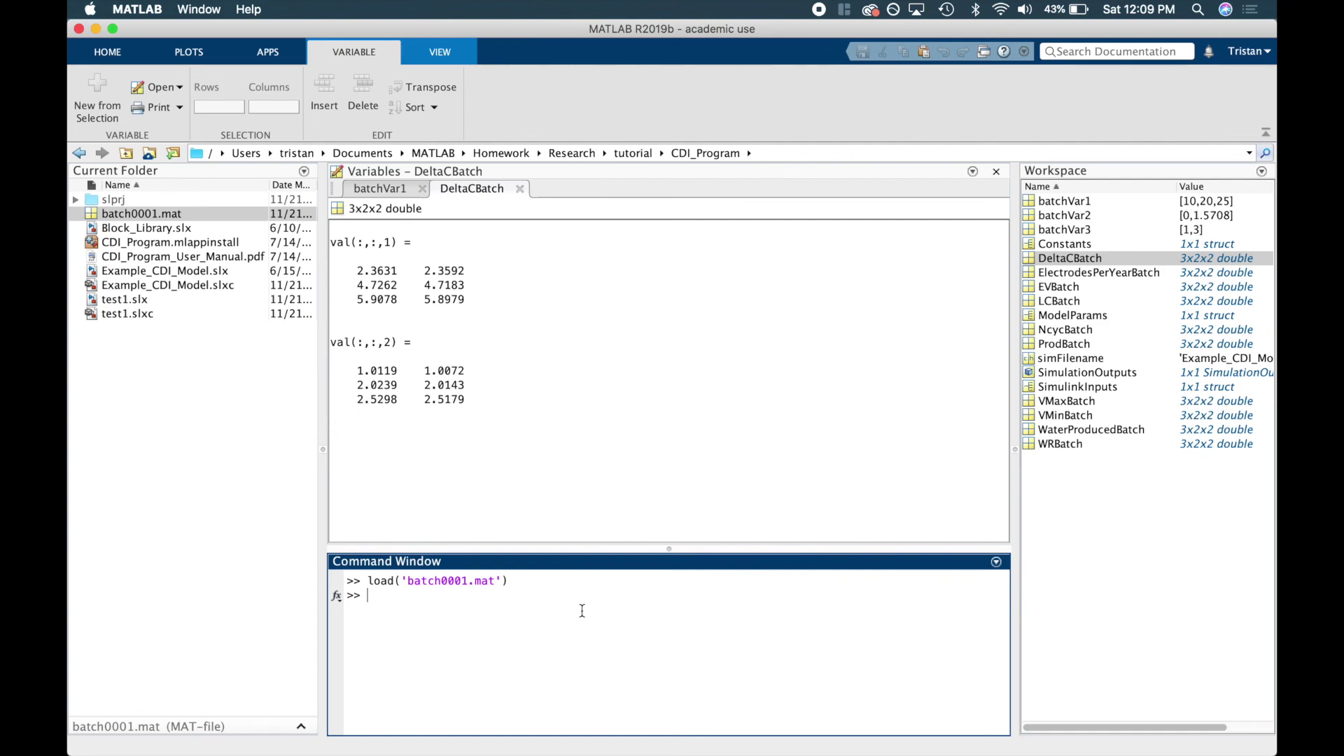
pyautogui.hotkey('ctrl', 'Up')
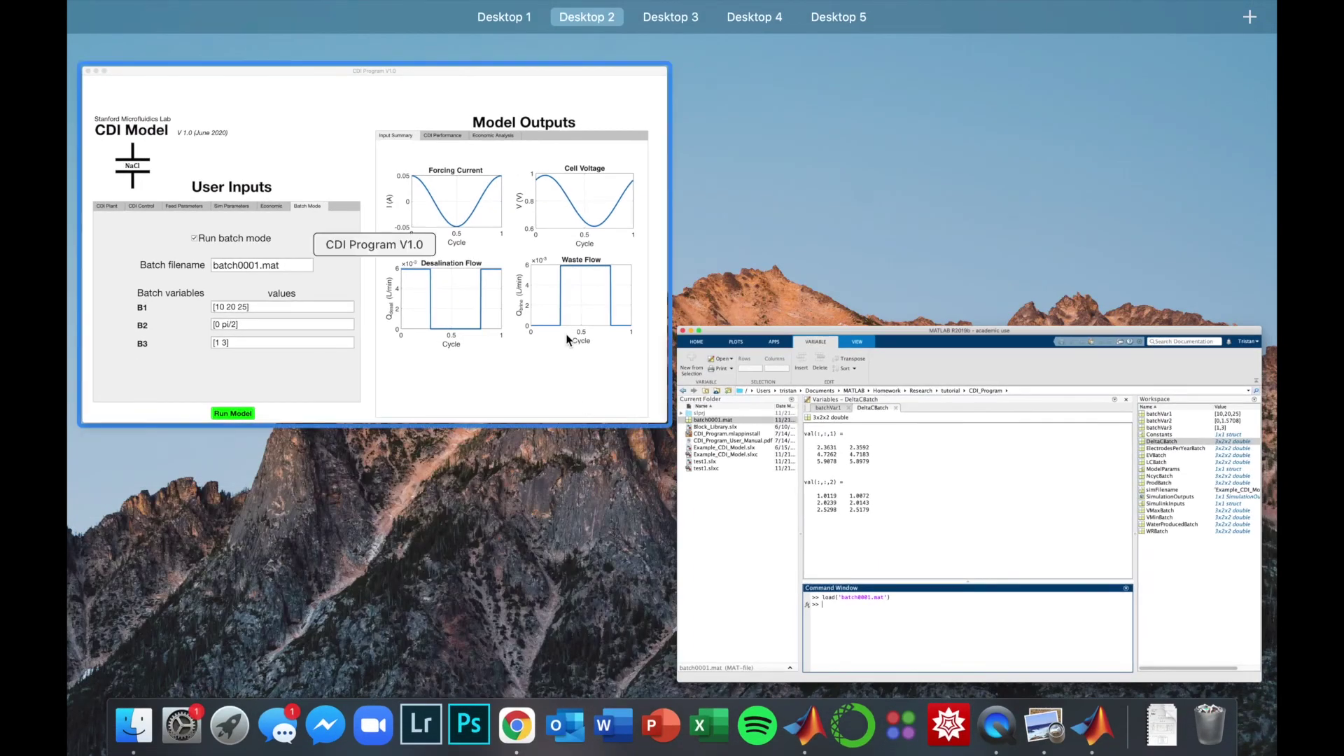
pyautogui.click(566, 333)
pyautogui.moveTo(360, 516); pyautogui.dragTo(342, 517)
pyautogui.click(351, 553)
pyautogui.moveTo(350, 553); pyautogui.dragTo(341, 591)
# Return to MATLAB and evaluate DeltaCBatch(1,1,1) to read the result for the first value of each batch variable
pyautogui.hotkey('ctrl', 'Up')
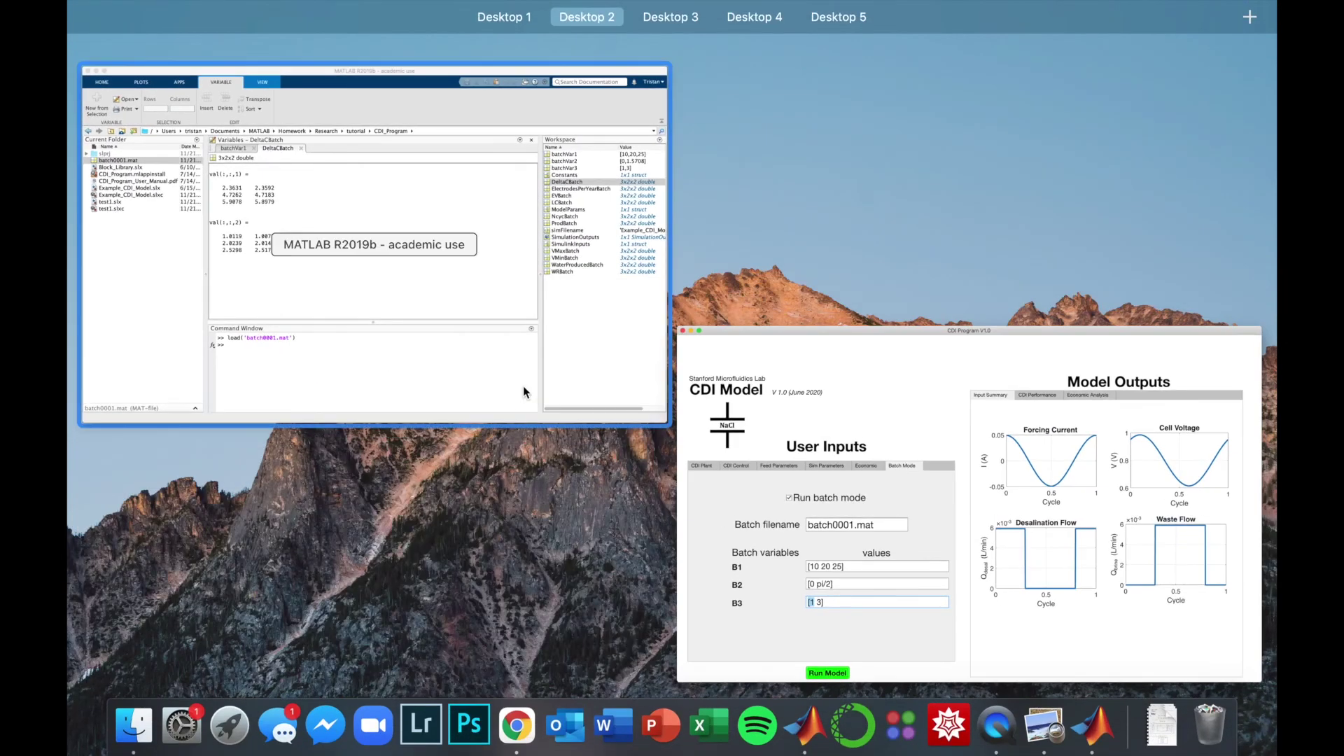
pyautogui.click(523, 384)
pyautogui.click(464, 607)
pyautogui.write('Del')
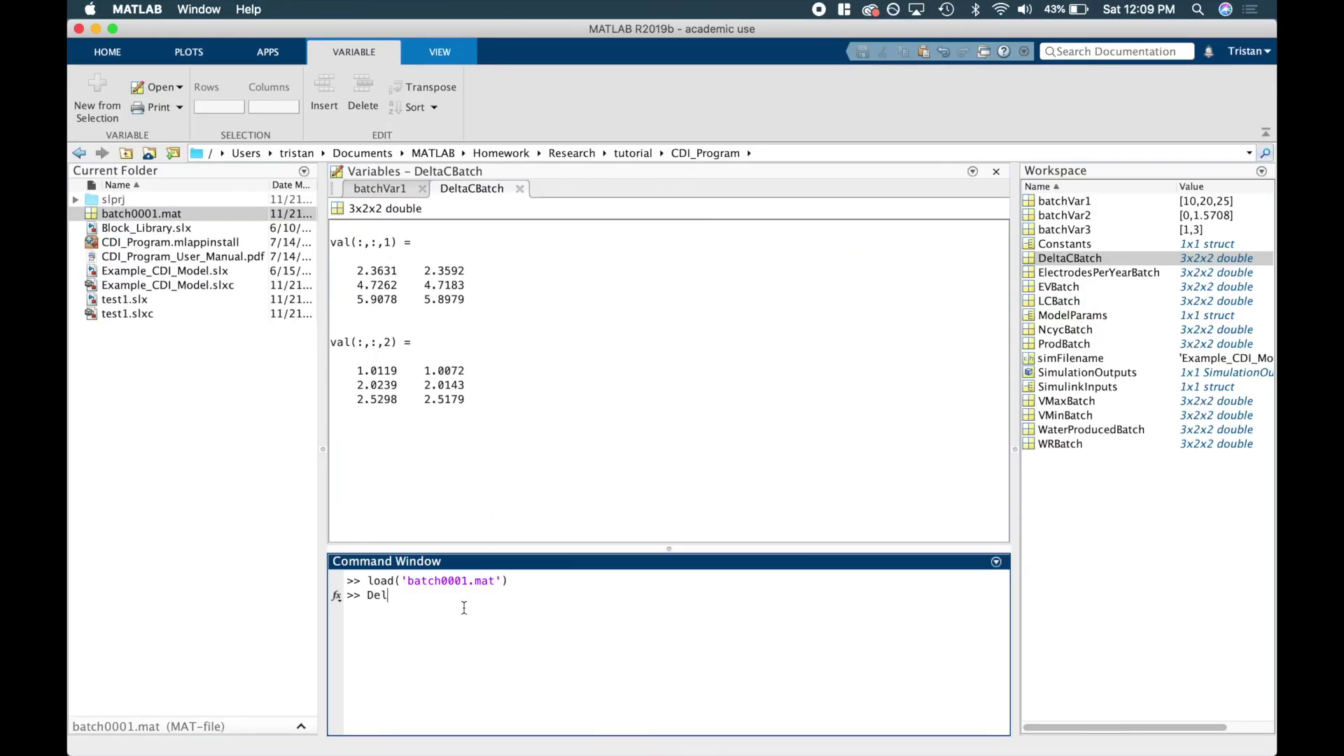
pyautogui.write('taCBatch(1,1,1)')
pyautogui.press('Return')
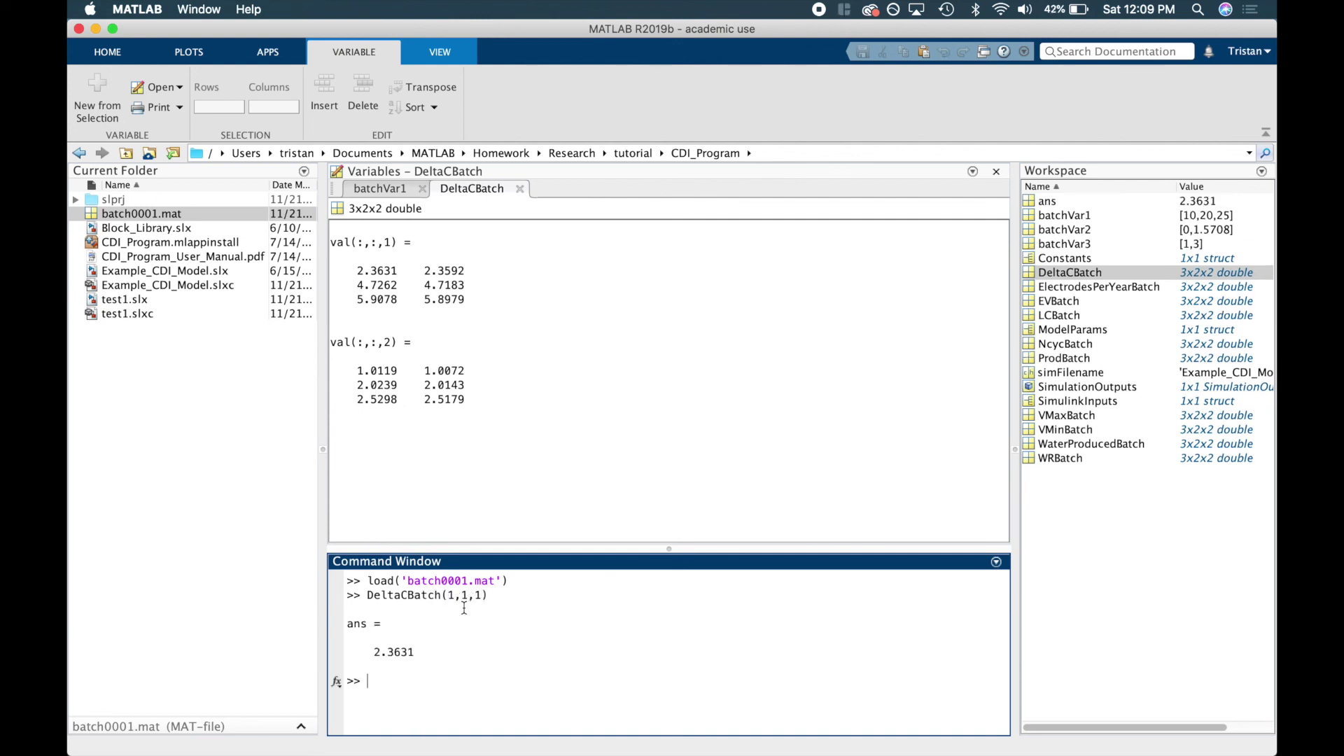
pyautogui.moveTo(373, 653); pyautogui.dragTo(420, 652)
# Select ElectrodesPerYearBatch in the workspace, then switch back to the CDI Program window
pyautogui.click(1126, 285)
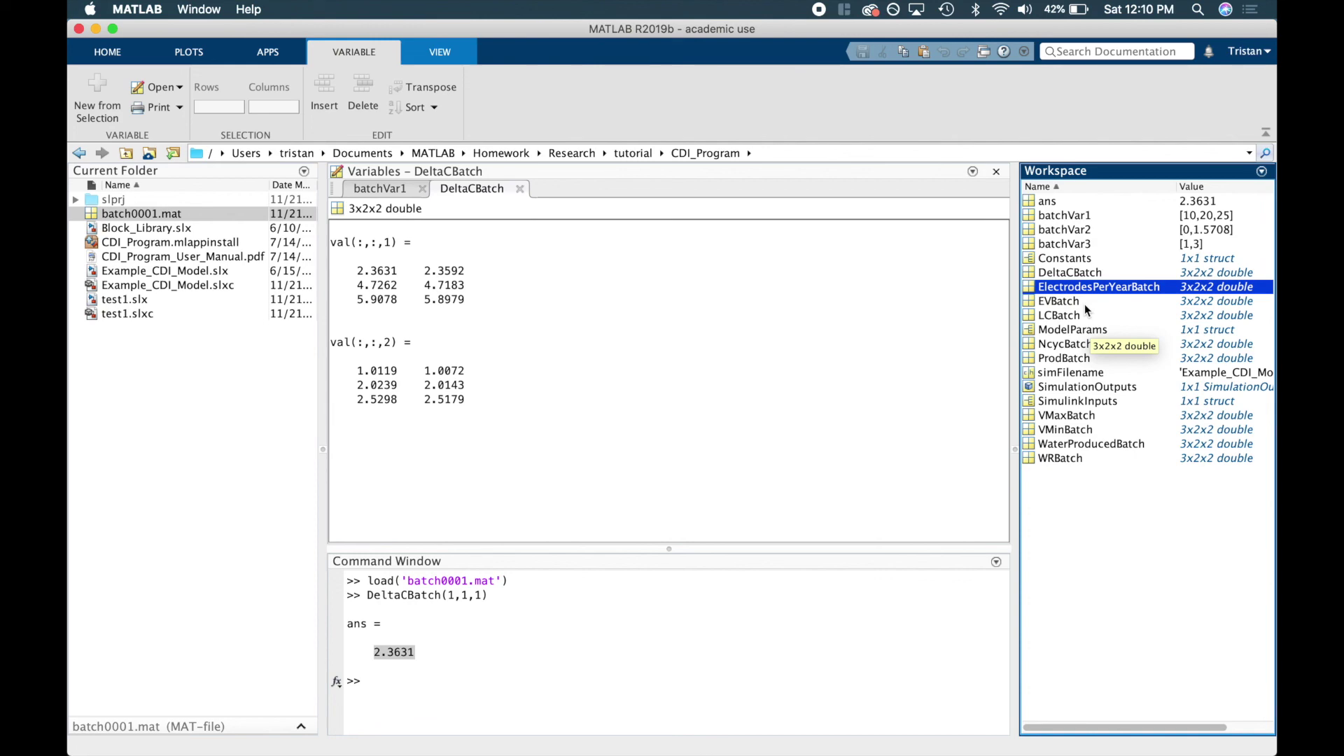
pyautogui.hotkey('ctrl', 'Up')
pyautogui.click(573, 320)
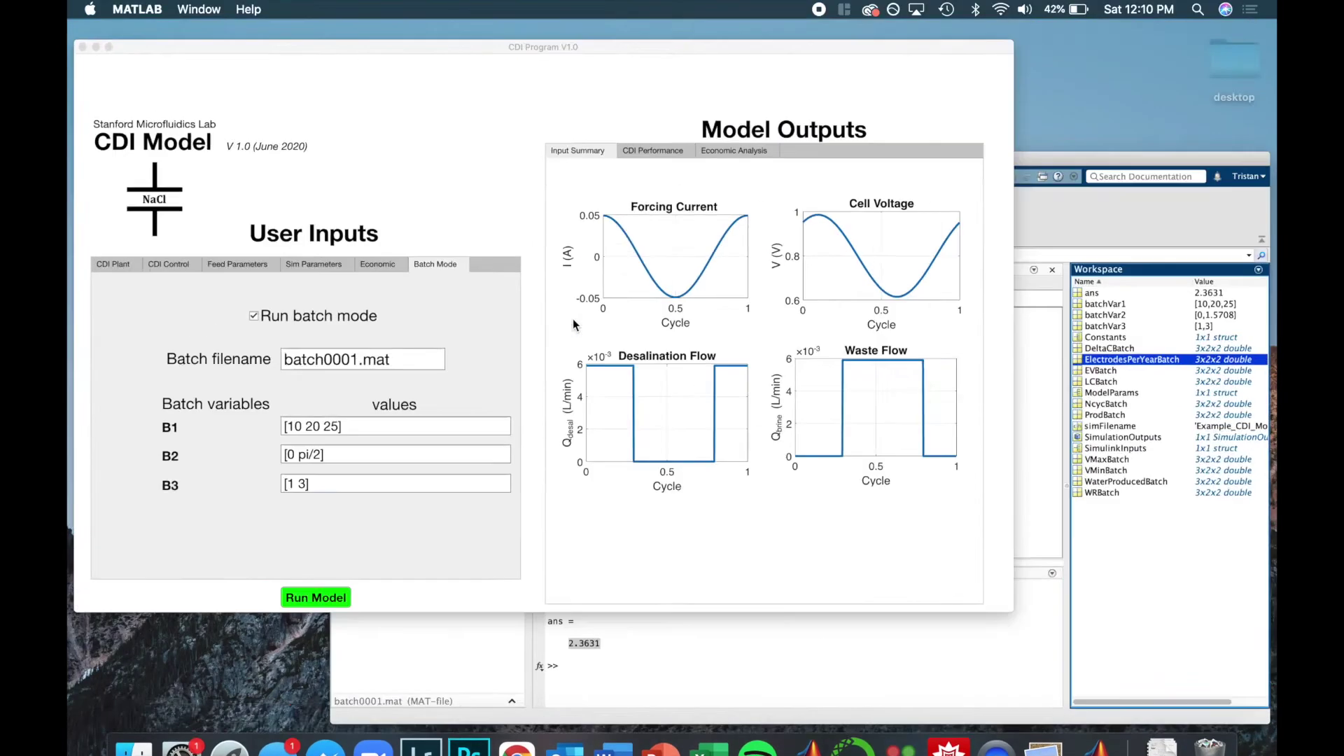